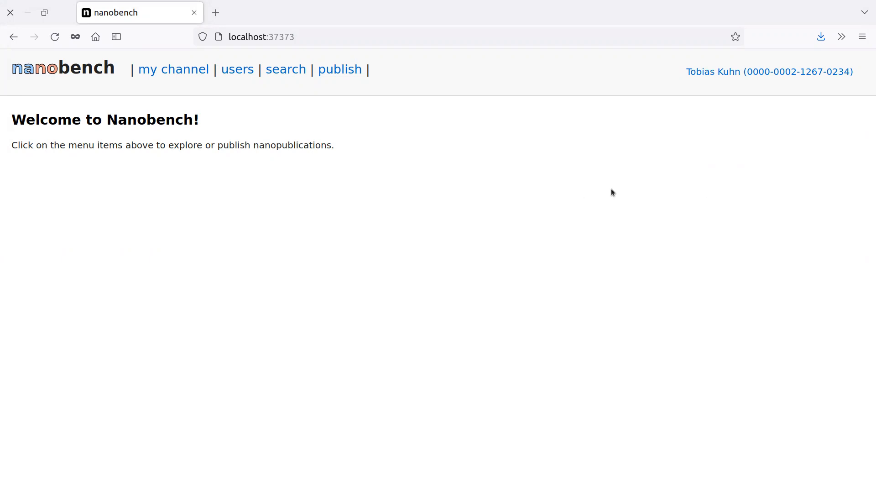
- Start a new nanopublication from the "Defining a new individual" template in the General section
left_click(338, 73)
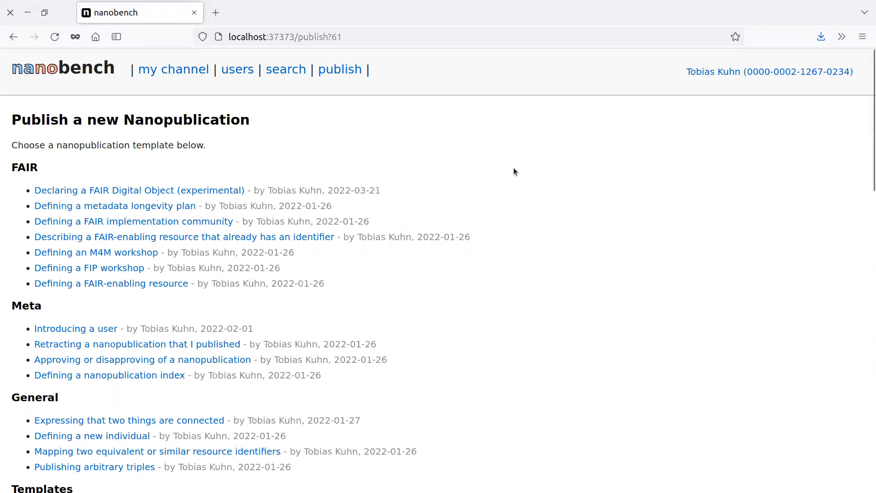
scroll(513, 172, "down", 5)
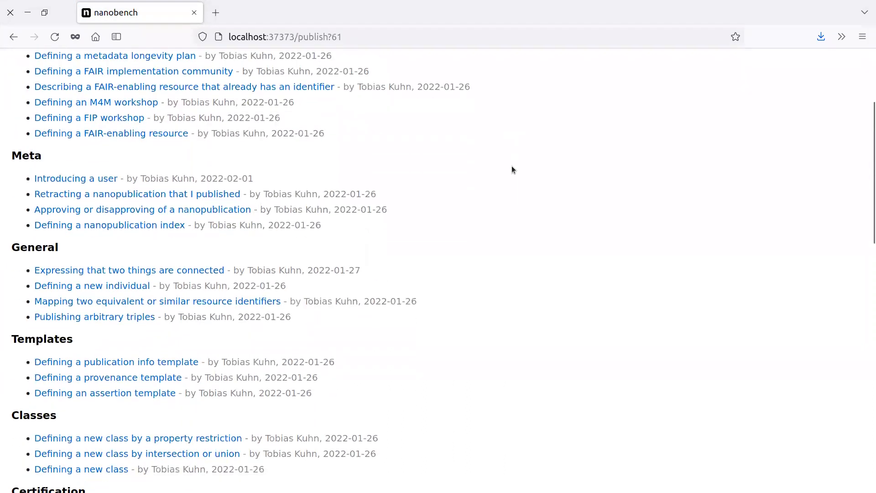
scroll(511, 165, "down", 2)
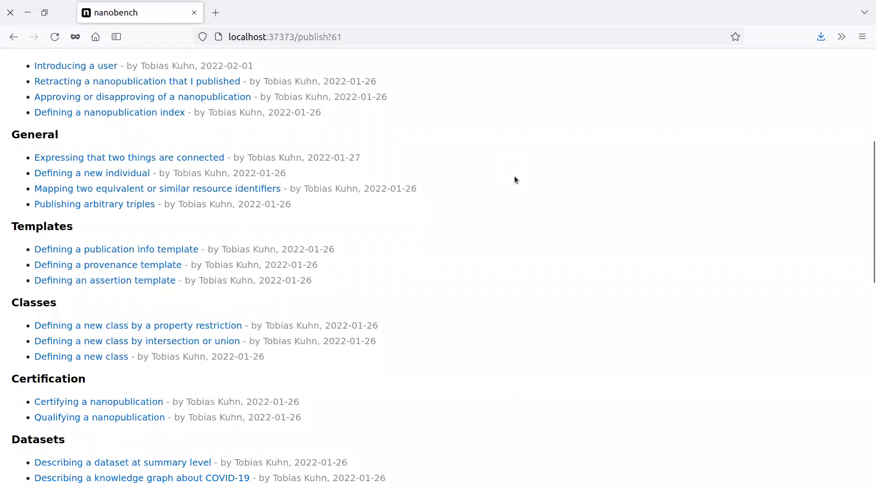
left_click(65, 174)
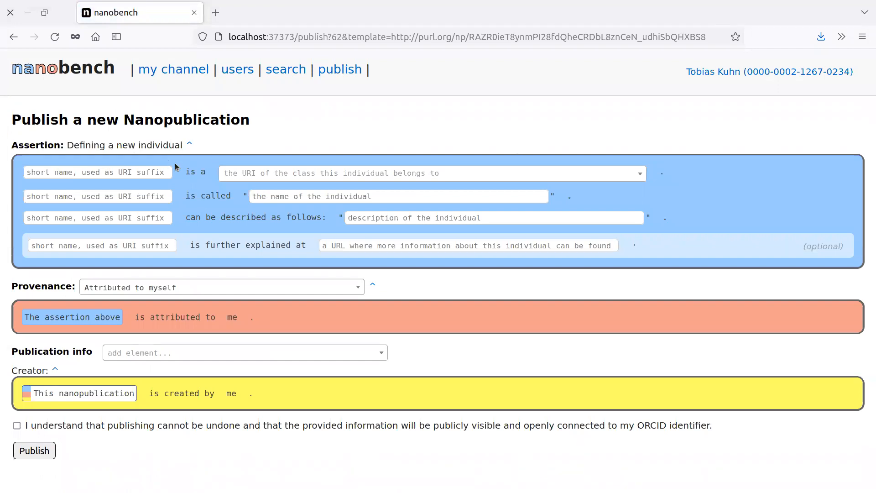
- Search the individual's class for "video" and choose the Nanobench tutorial video entry
left_click(271, 175)
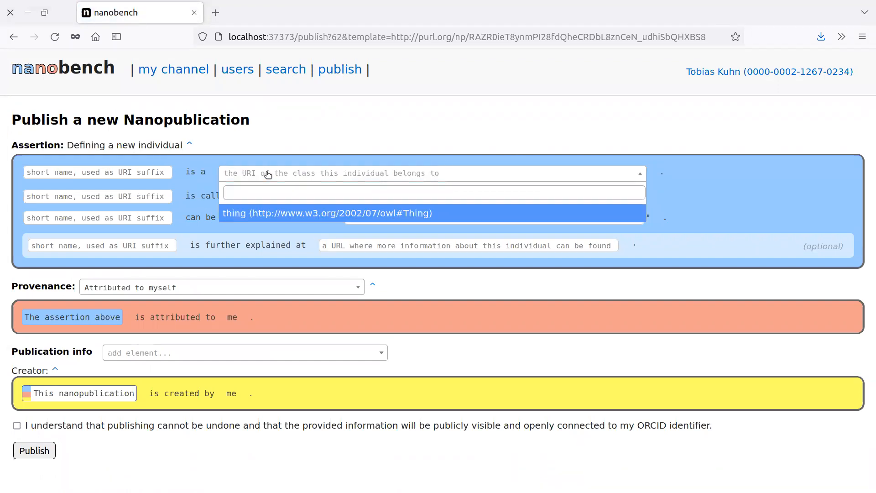
left_click(258, 192)
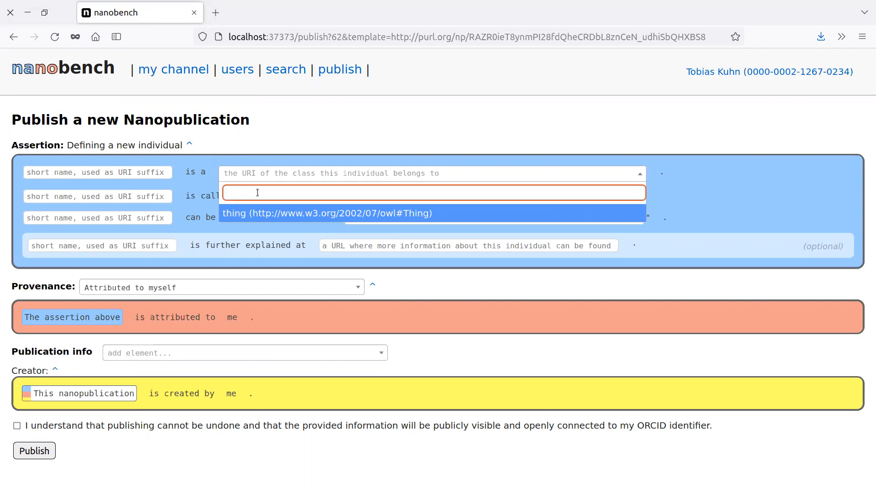
type("video")
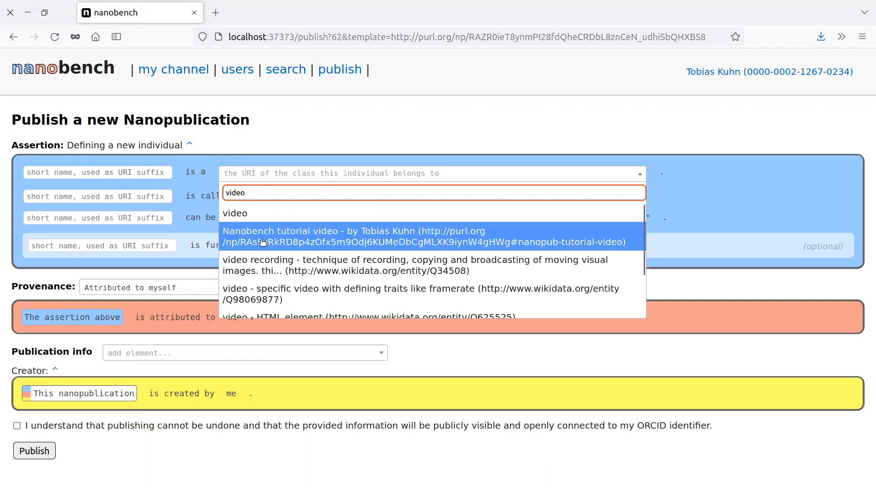
left_click(302, 236)
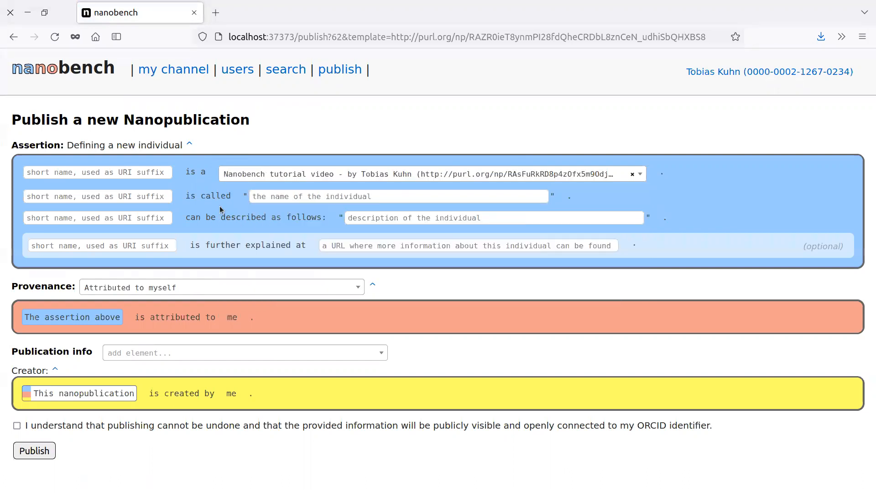
left_click(143, 176)
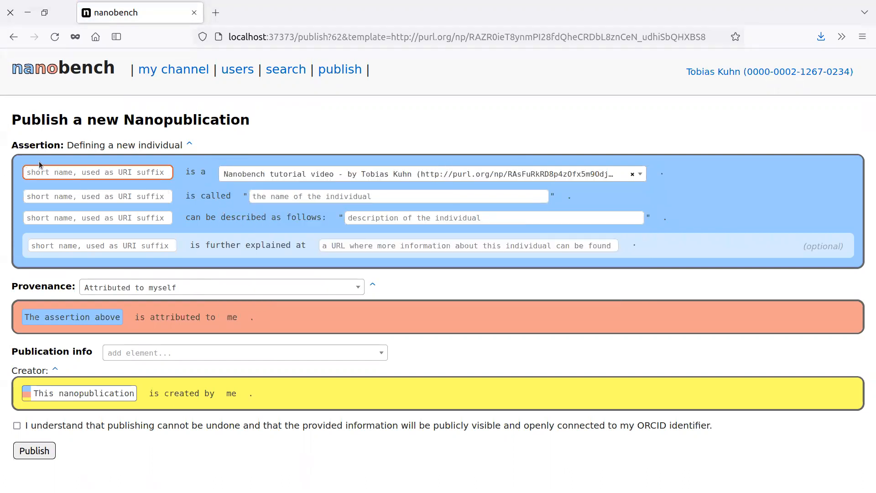
- Search the individual's class for "countr" and choose the Wikidata entry "country - distinct region in geography"
left_click(269, 174)
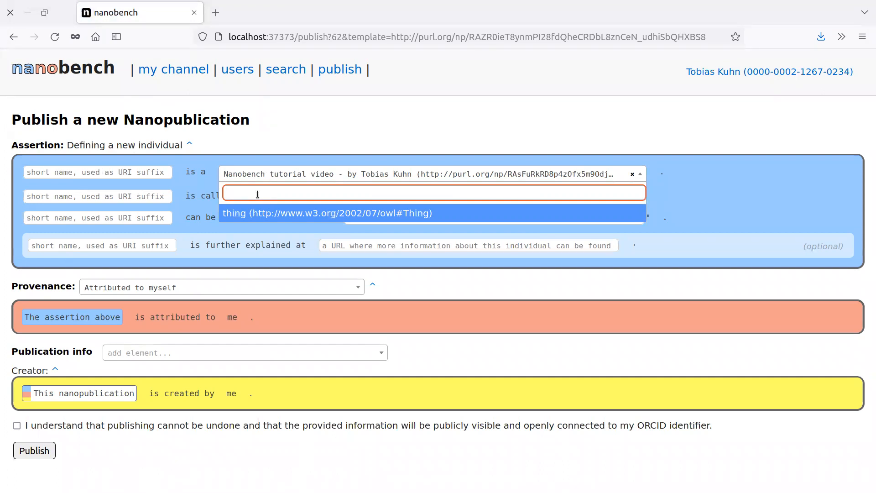
type("countr")
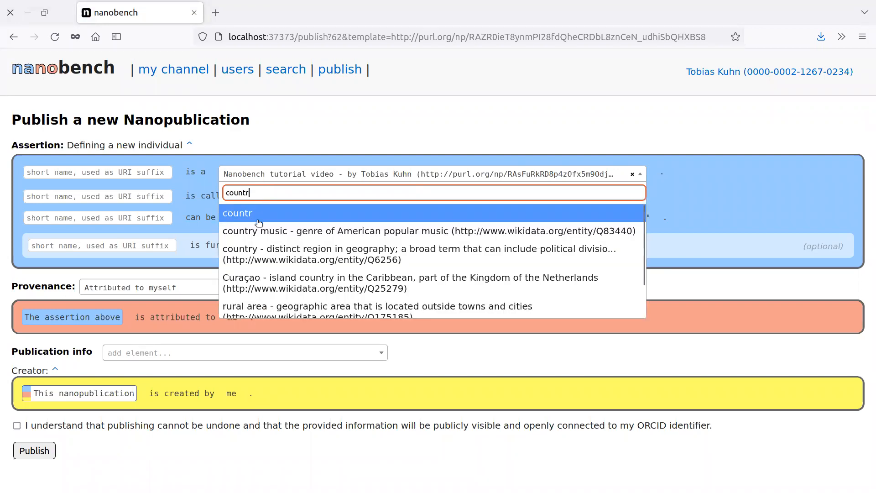
left_click(270, 250)
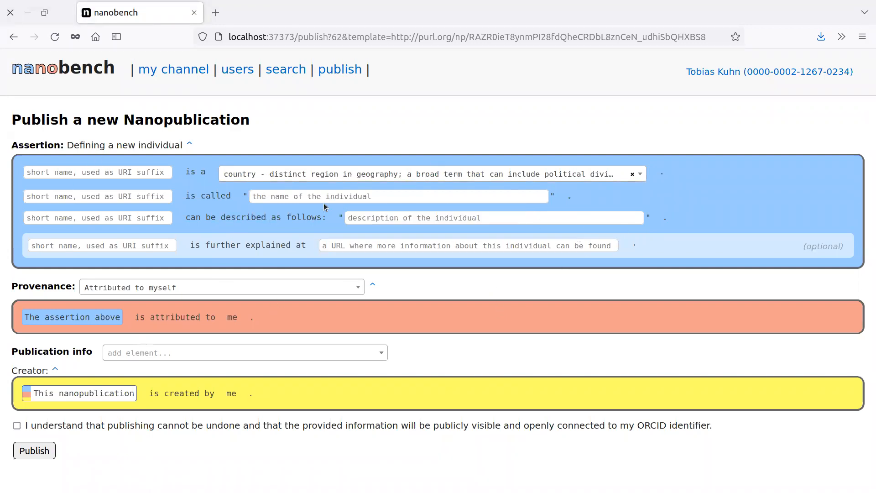
- Open the source nanopublication of the "Defining a new individual" template, start editing it as a derived nanopublication and review the prefilled form
left_click(191, 146)
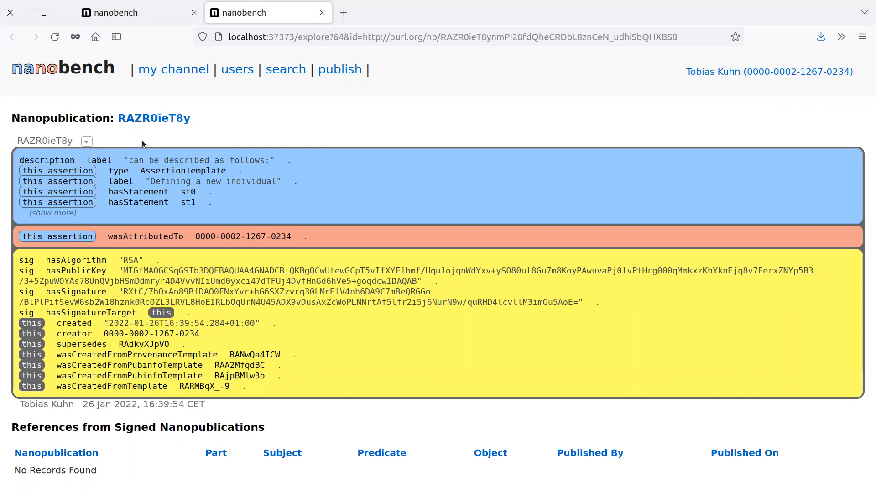
left_click(90, 142)
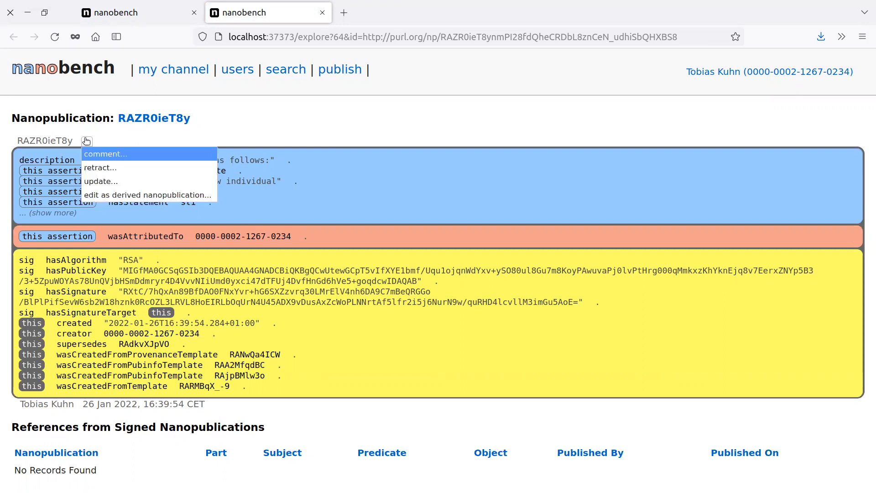
left_click(130, 196)
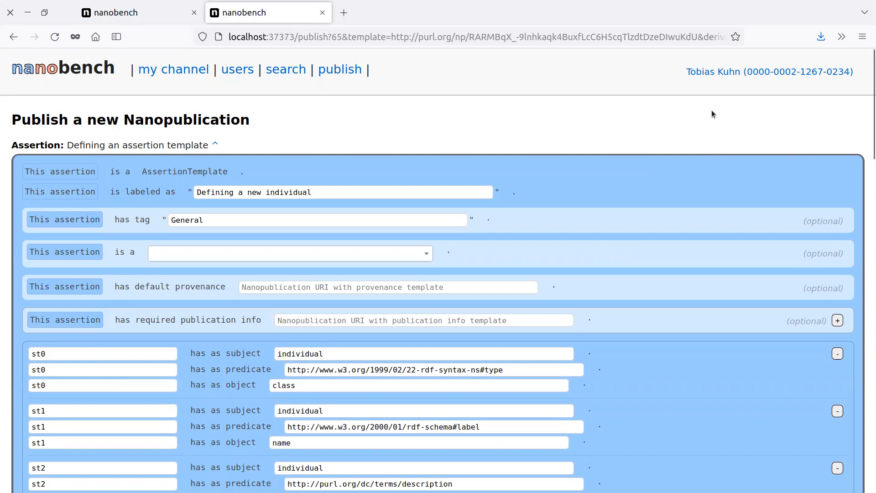
scroll(719, 111, "down", 10)
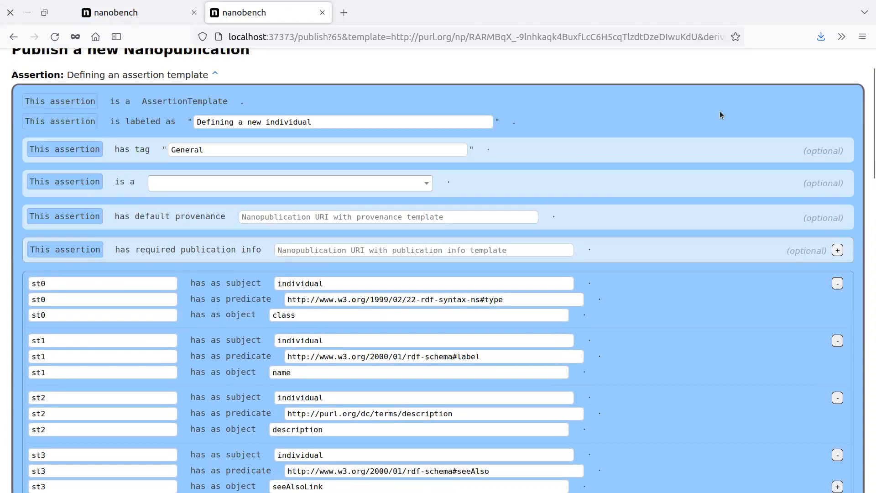
scroll(718, 116, "up", 5)
scroll(719, 117, "up", 4)
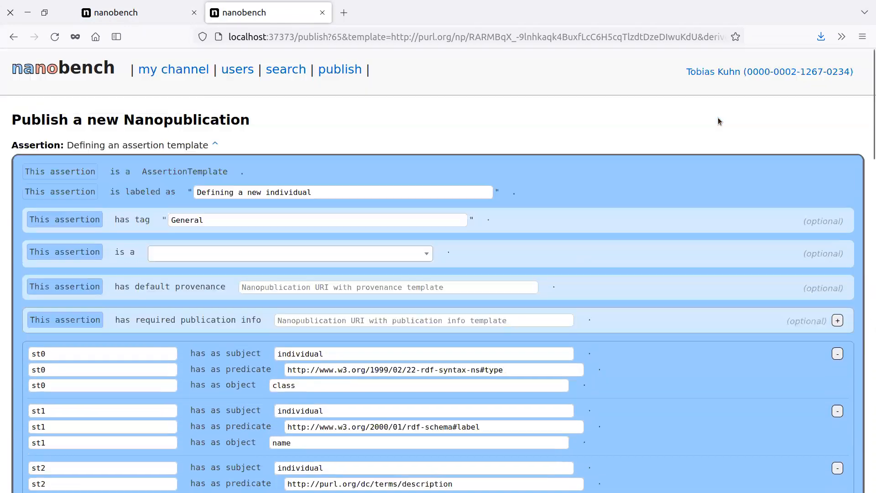
scroll(719, 118, "down", 10)
scroll(715, 122, "up", 6)
scroll(715, 122, "up", 5)
- Go back to the original form's page and open the blank "Defining an assertion template" form from the Templates section
left_click(143, 16)
left_click(350, 71)
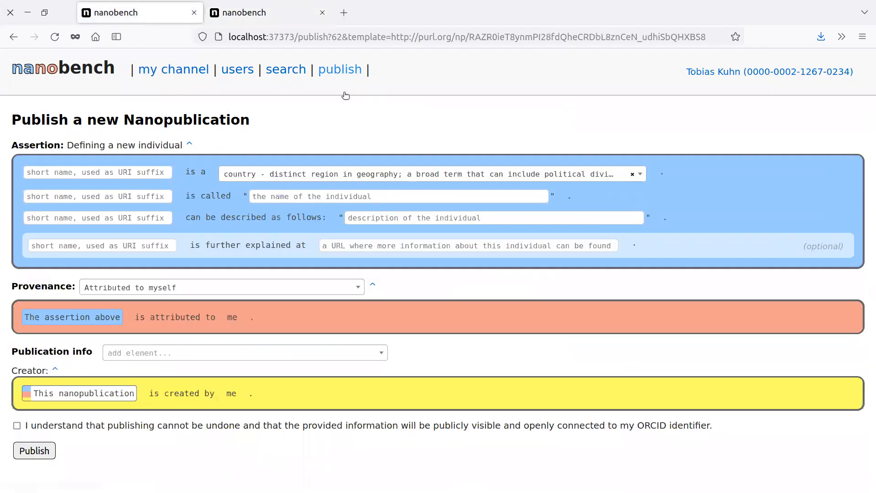
scroll(344, 190, "down", 6)
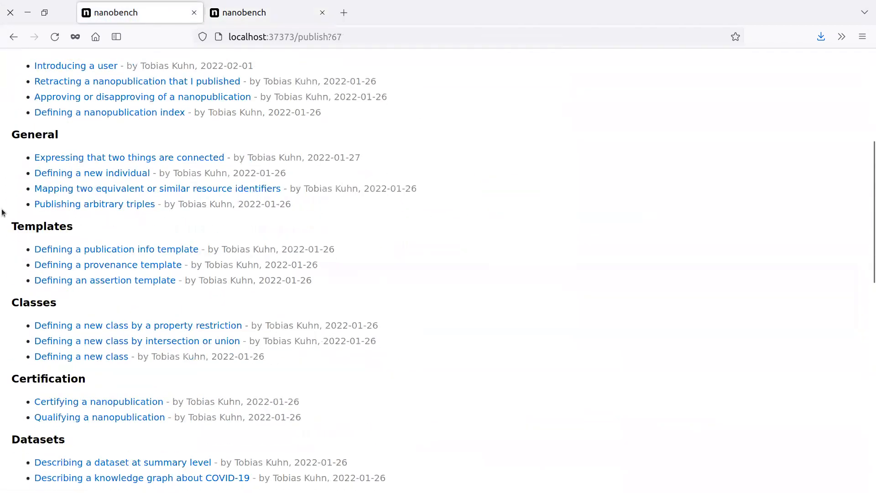
left_click_drag(11, 229, 316, 286)
left_click(149, 303)
left_click(130, 280)
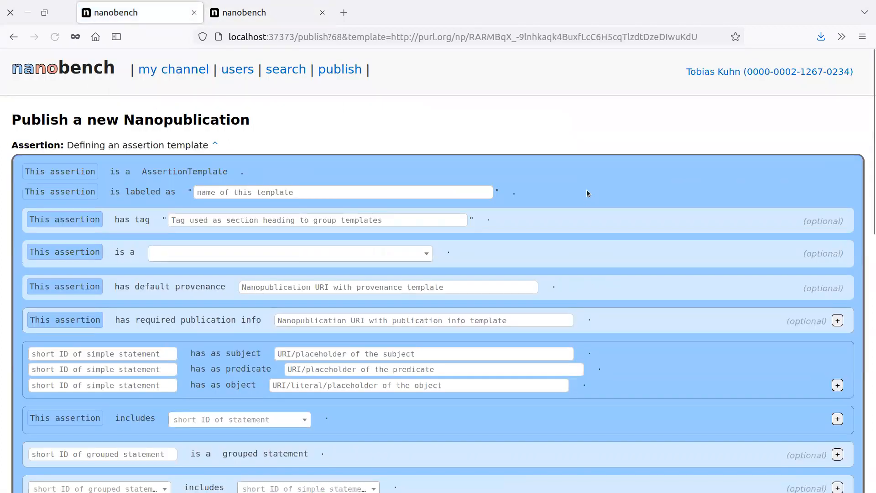
- Examine the fields of the blank assertion template form and return to the template list
scroll(592, 187, "down", 3)
scroll(594, 184, "down", 10)
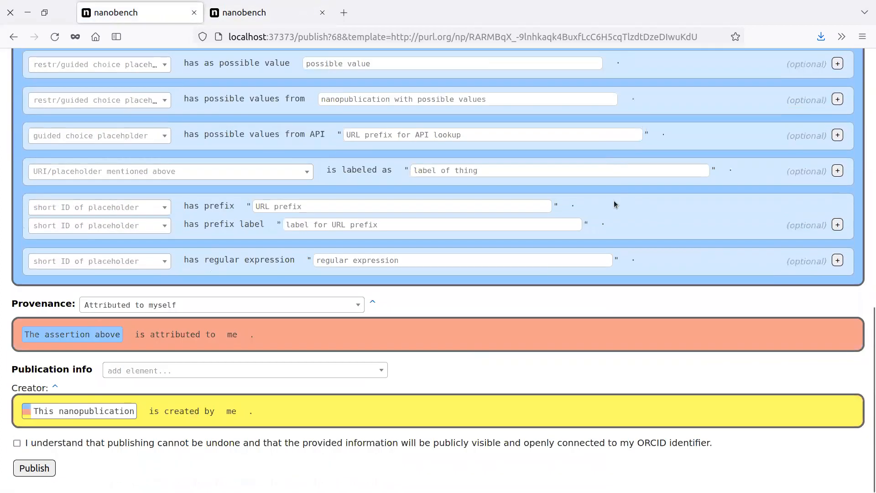
scroll(611, 195, "up", 12)
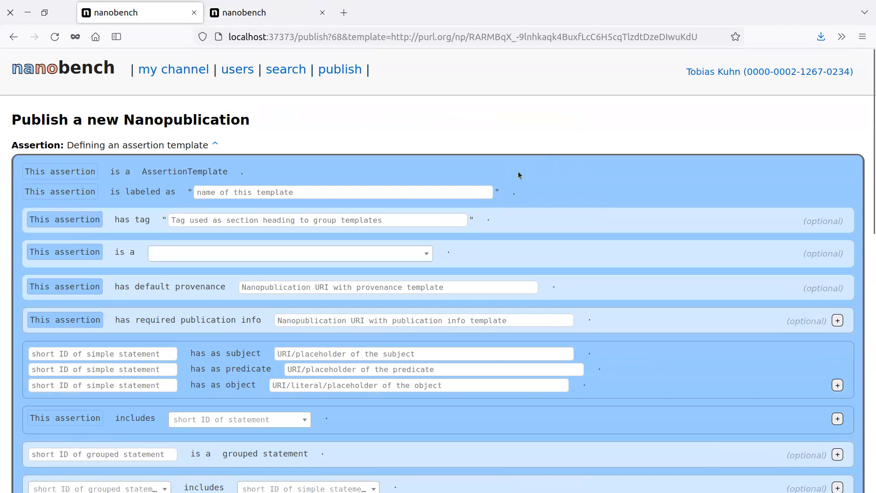
left_click(14, 37)
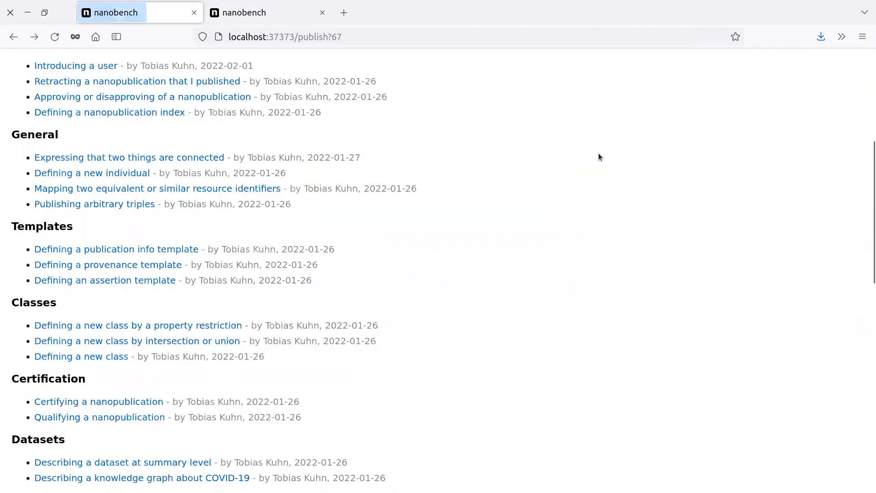
- Inspect the label field of the derived template and compare it with the template names in the publishing list
left_click(250, 15)
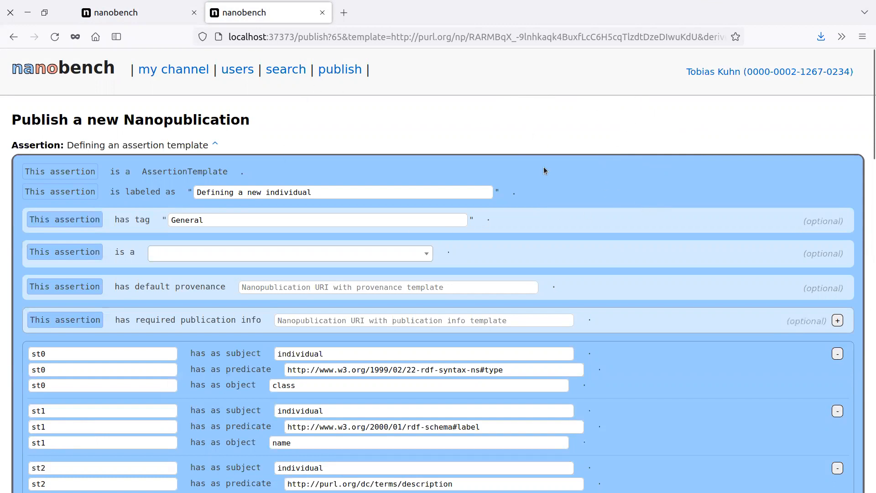
left_click(348, 192)
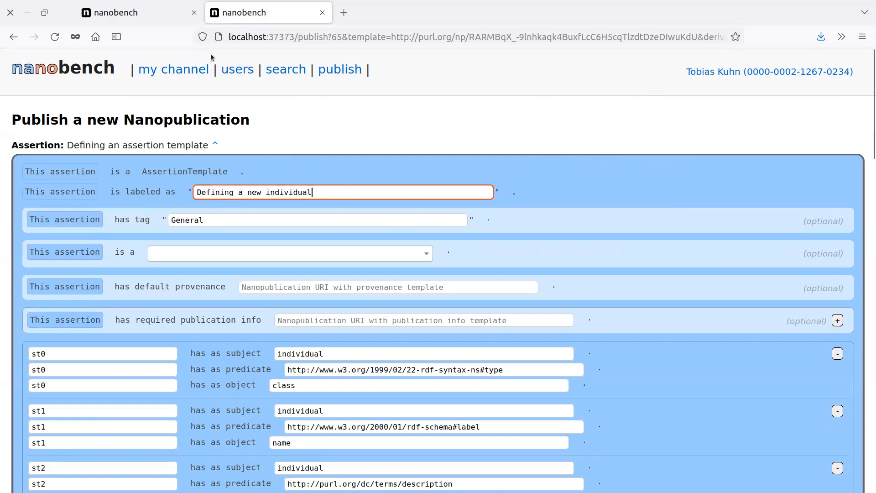
left_click(132, 13)
scroll(234, 163, "up", 1)
scroll(234, 163, "up", 5)
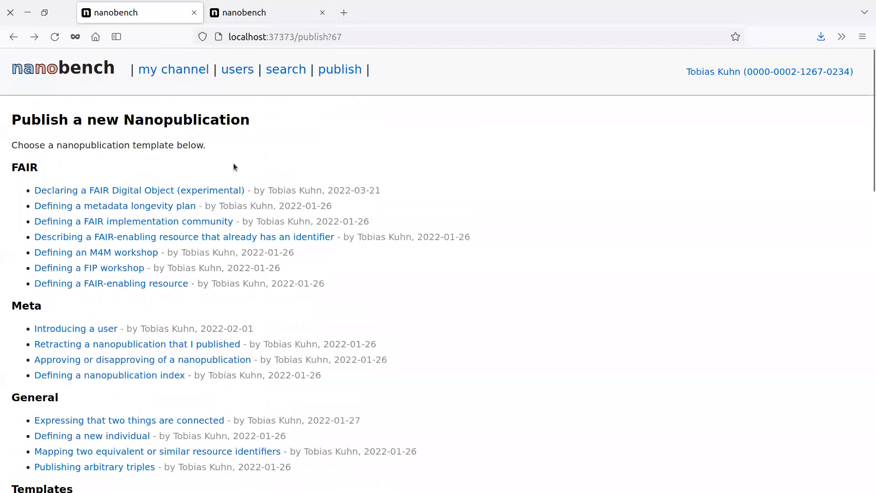
- Inspect the tag field of the derived template and compare it with the section headings across the whole template list
left_click(258, 13)
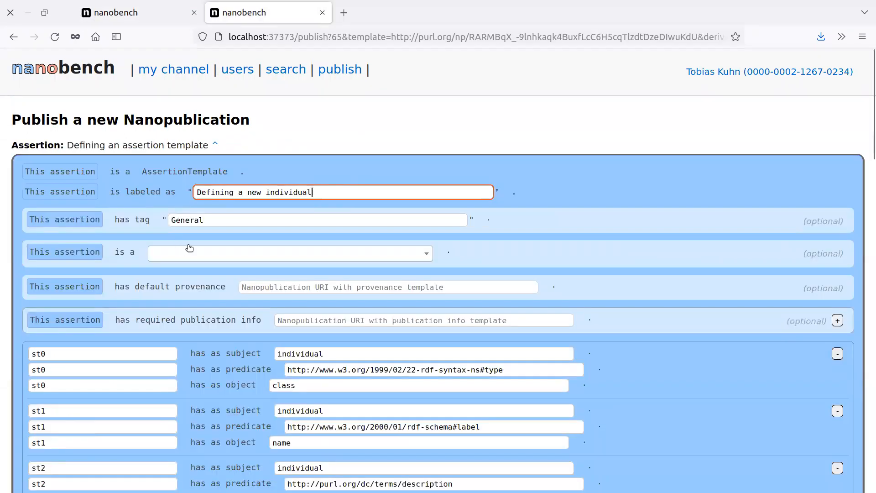
left_click(220, 217)
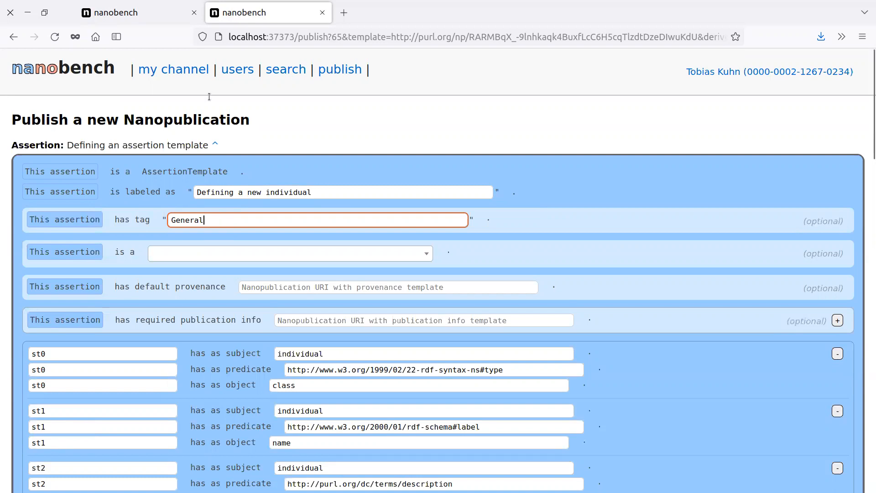
left_click(155, 18)
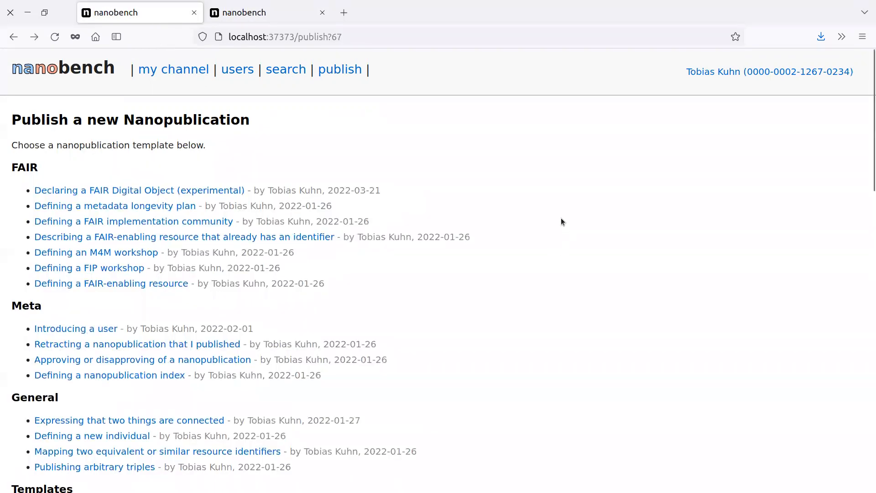
scroll(551, 205, "down", 10)
scroll(552, 208, "down", 16)
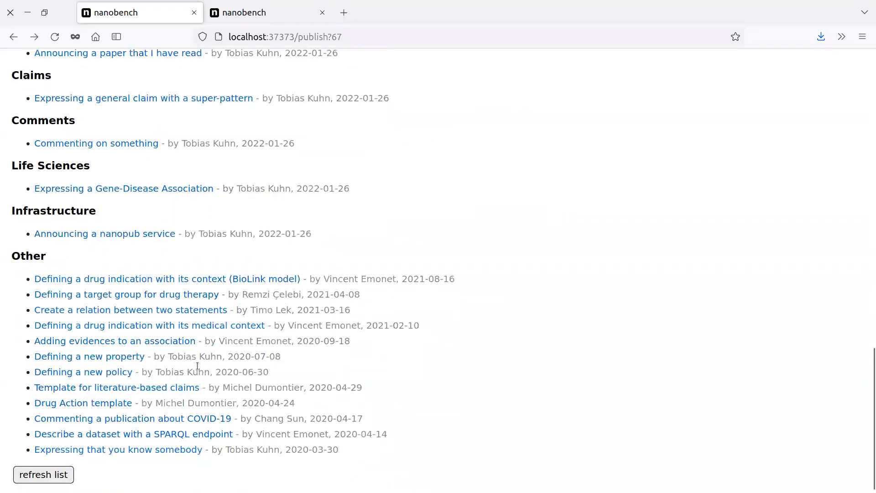
scroll(629, 365, "up", 20)
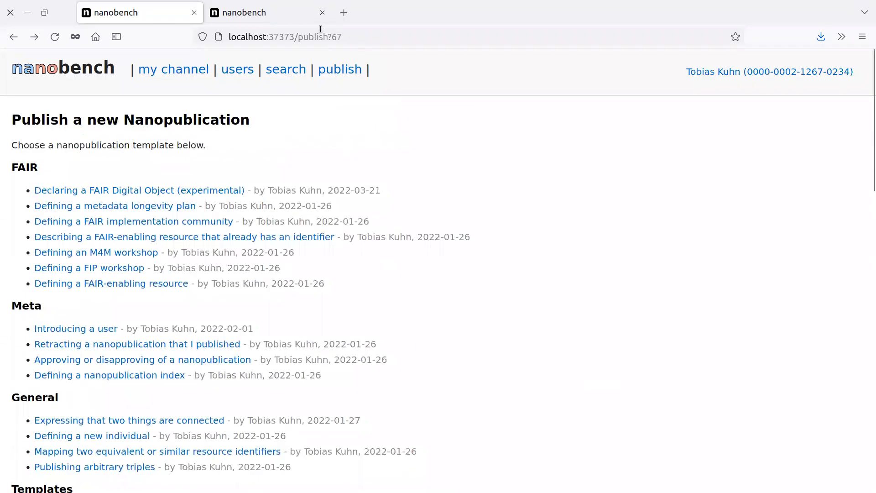
- Set the optional type of the derived assertion template to "Unlisted template" and return to the template list
left_click(256, 12)
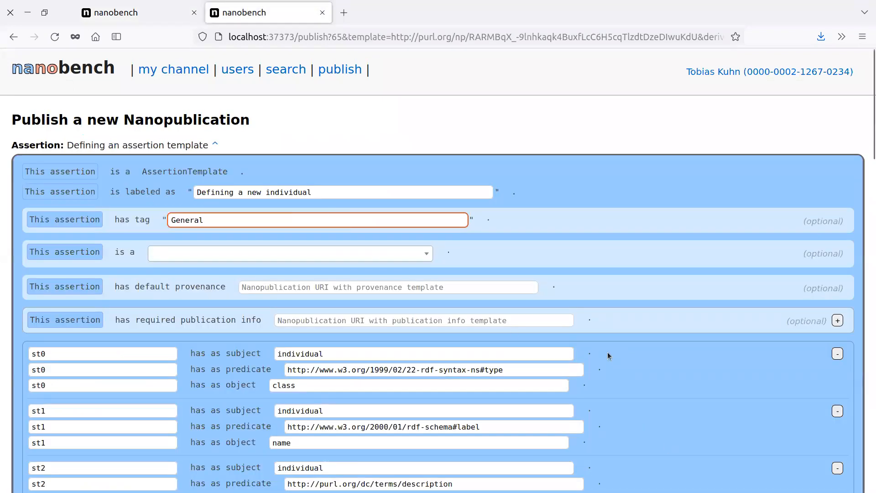
left_click(371, 253)
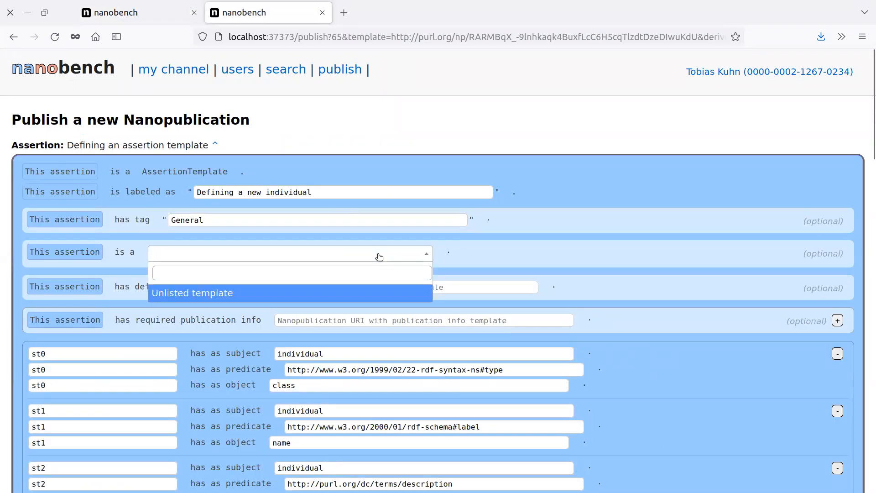
left_click(348, 293)
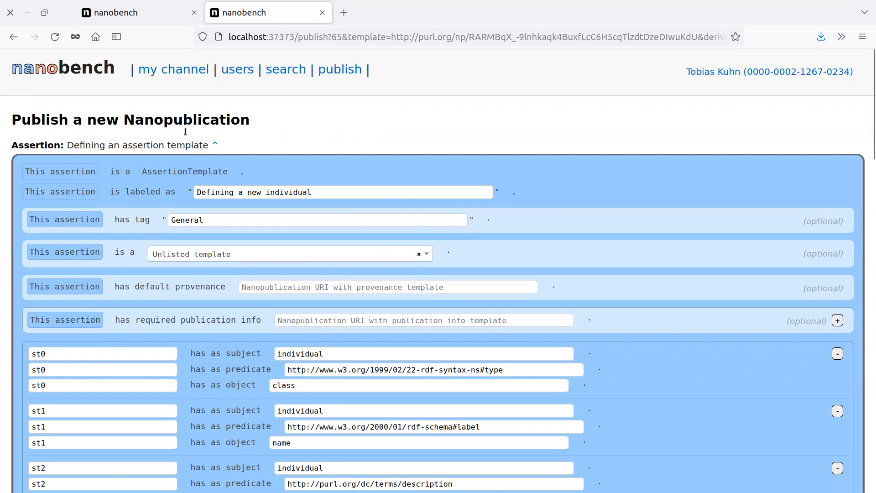
left_click(149, 10)
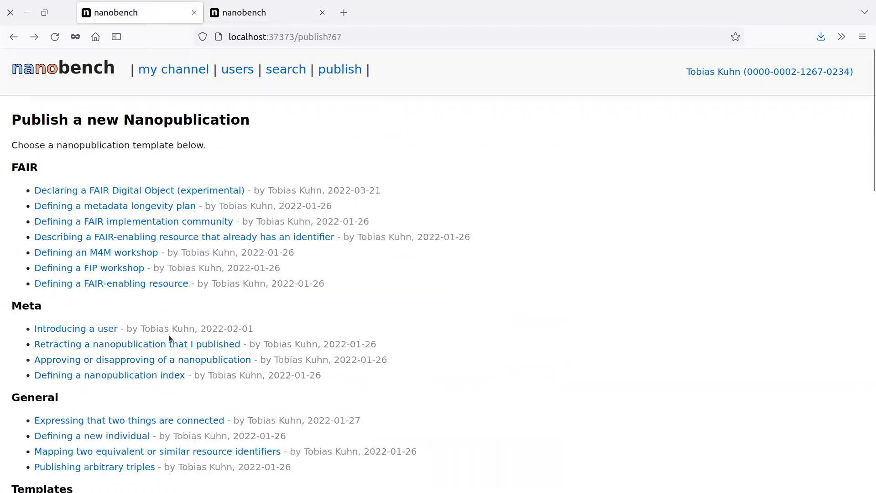
- Clear the "Unlisted template" type from the derived "Defining a new individual" assertion template
left_click(273, 11)
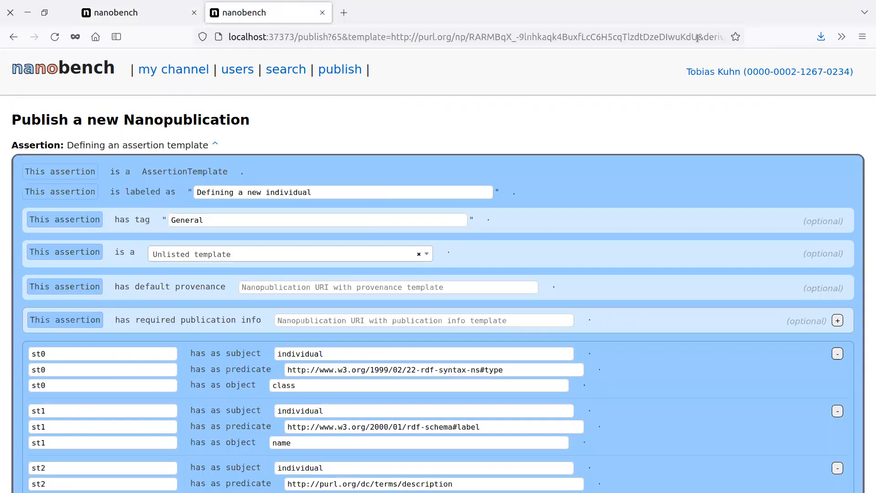
left_click(552, 37)
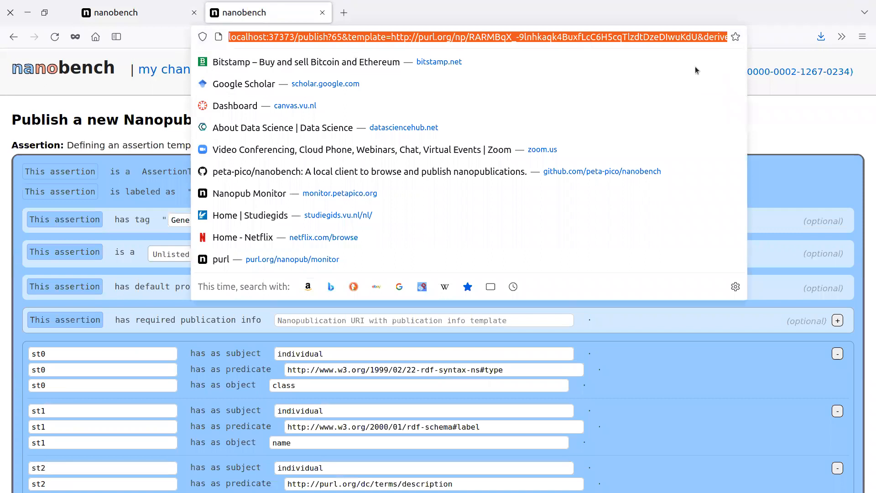
left_click(772, 114)
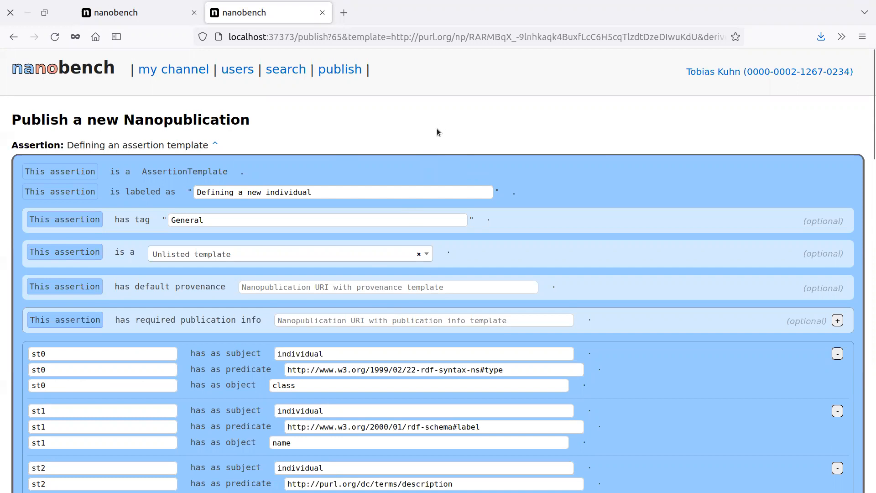
left_click(419, 256)
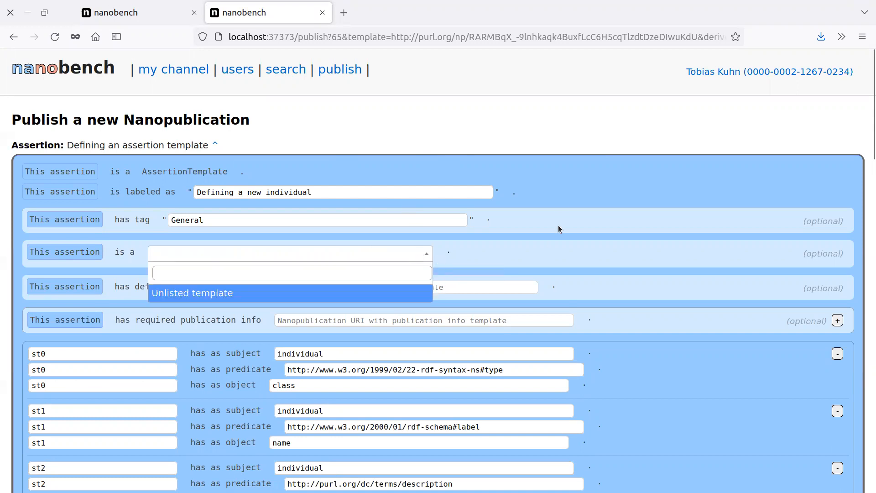
left_click(533, 110)
- Open the "Retracting a nanopublication that I published" template from the publishing list and set its provenance to "Attributed to somebody else"
scroll(612, 229, "down", 3)
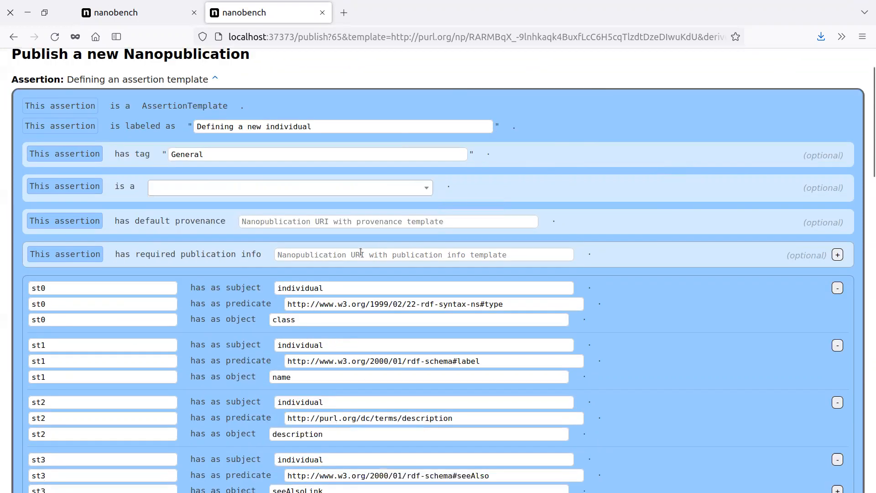
left_click(350, 220)
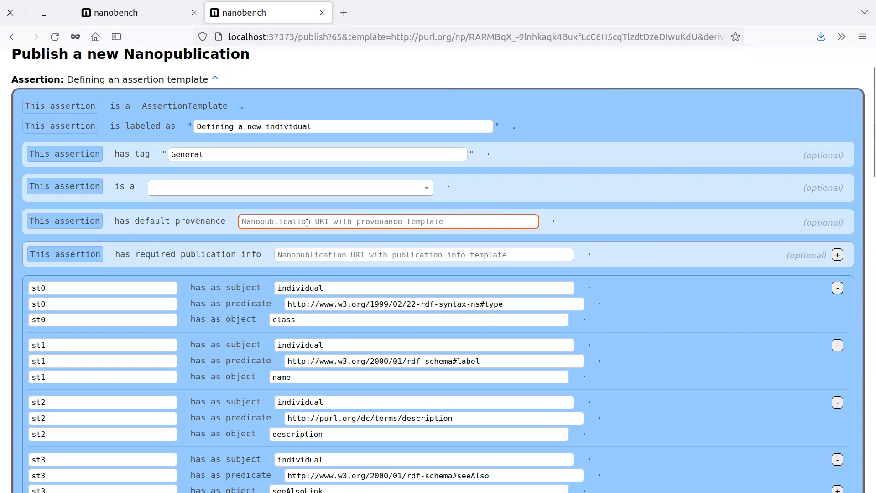
left_click(136, 6)
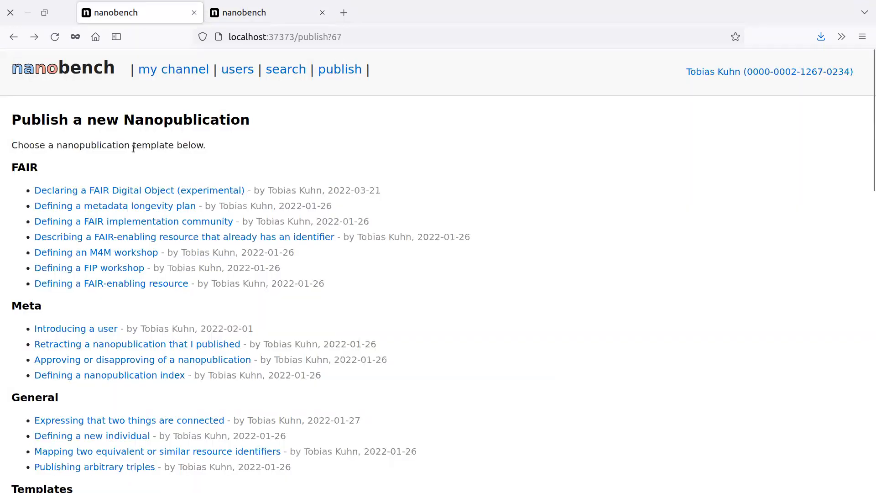
left_click(114, 344)
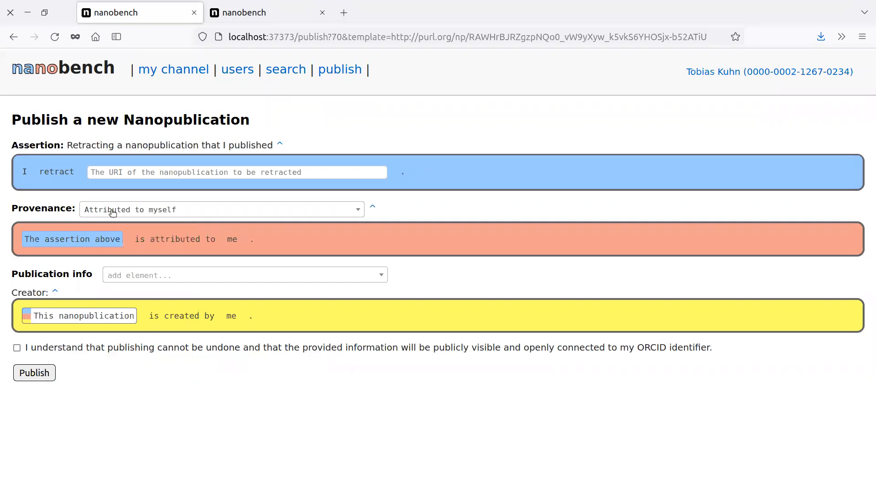
left_click(145, 210)
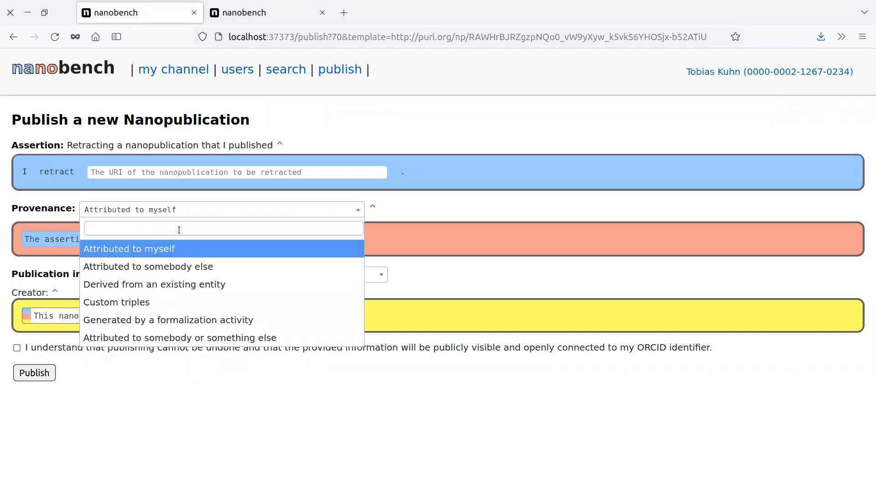
left_click(254, 268)
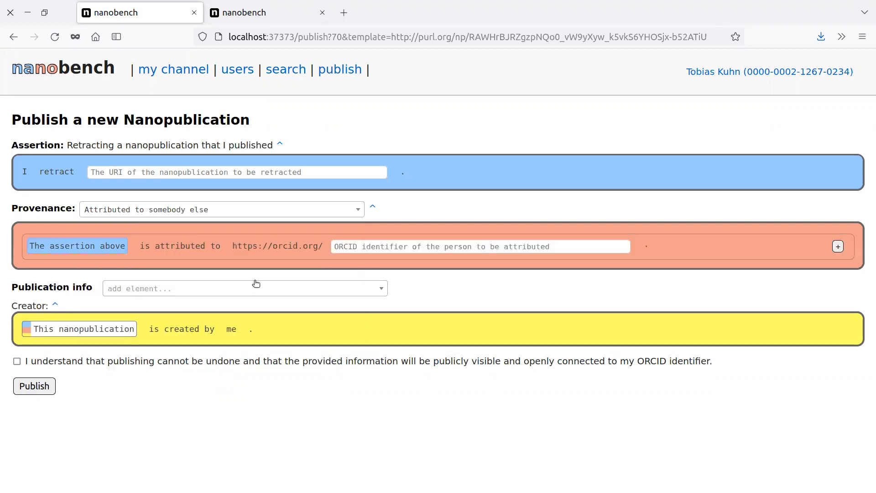
- Copy the nanopublication URI of the "Attributed to somebody else" provenance template and enter it as the derived template's default provenance
left_click(373, 210)
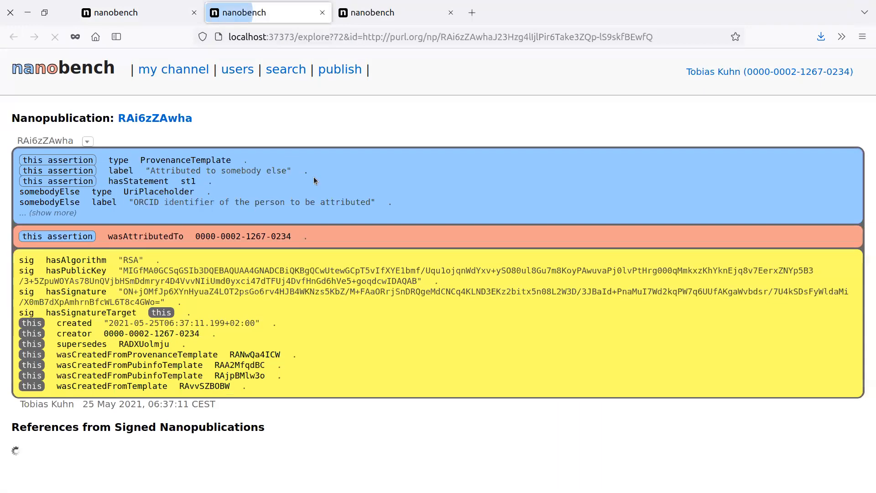
right_click(170, 118)
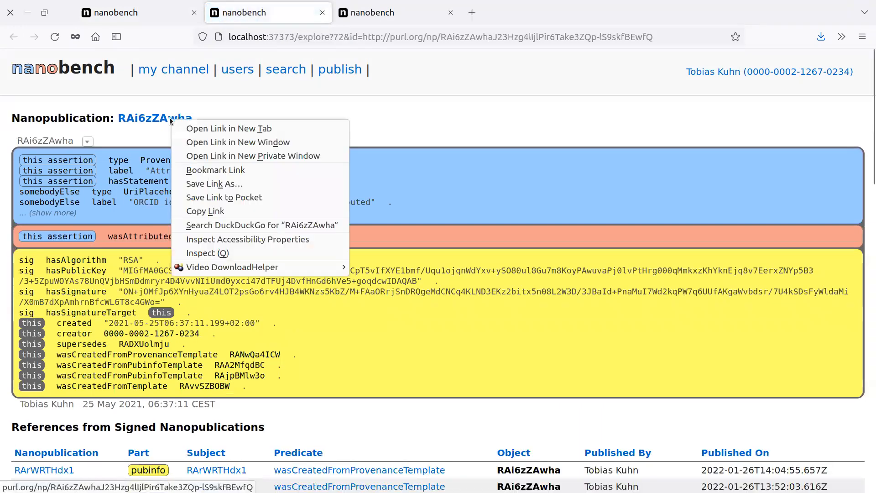
left_click(196, 211)
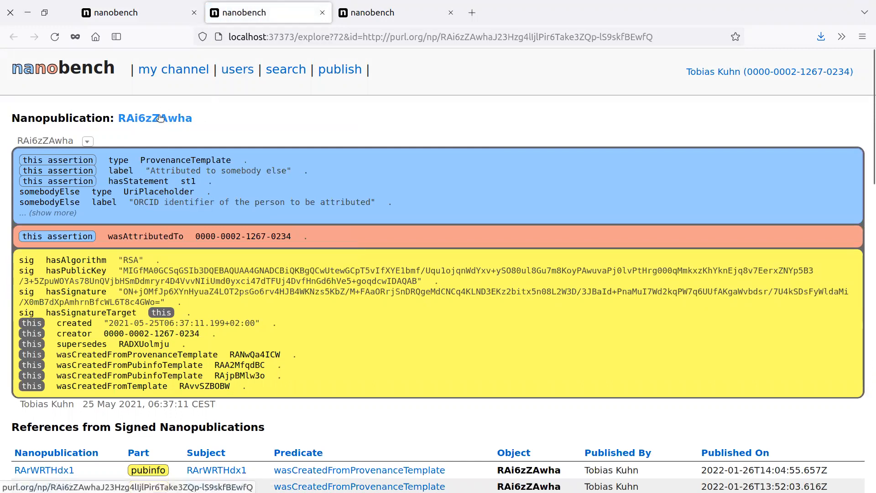
left_click(373, 10)
type("http://purl.org/np/RAi6zZAwhaJ23Hzg4lIjlPir6Take3ZQp-lS9skfBEwfQ")
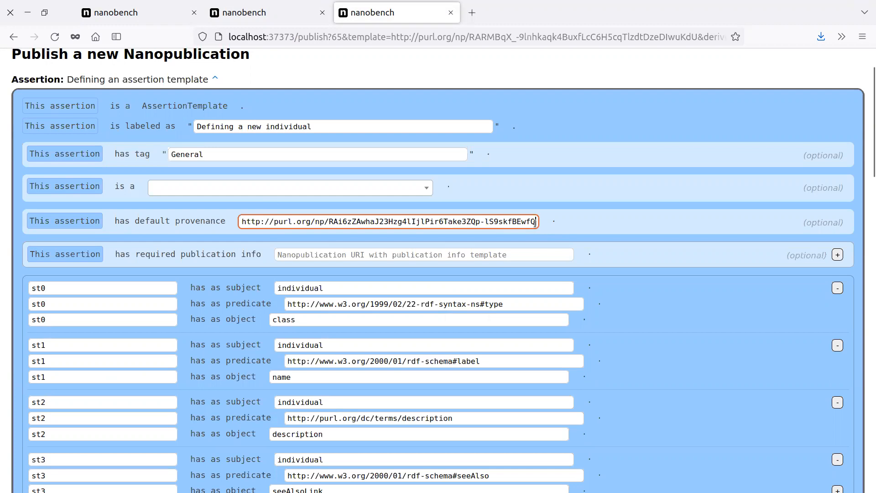
- Clear the default provenance of the derived template and close the provenance template's nanopublication page
left_click_drag(535, 222, 241, 197)
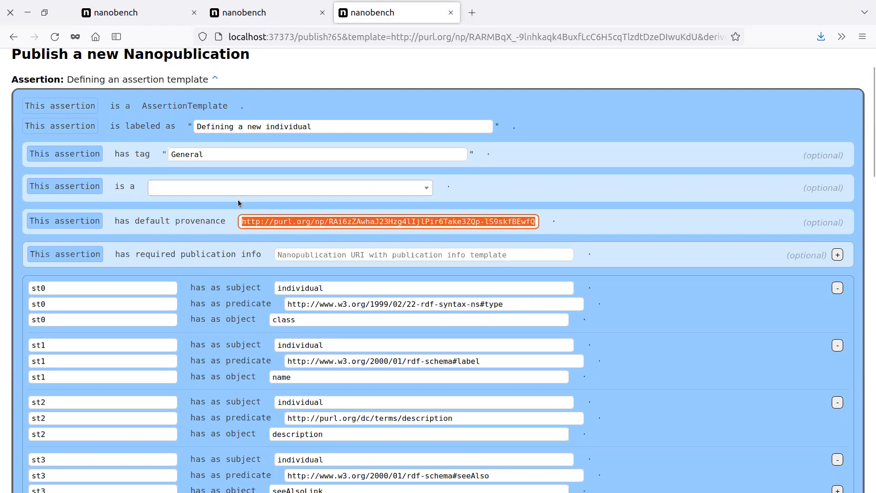
key("BackSpace")
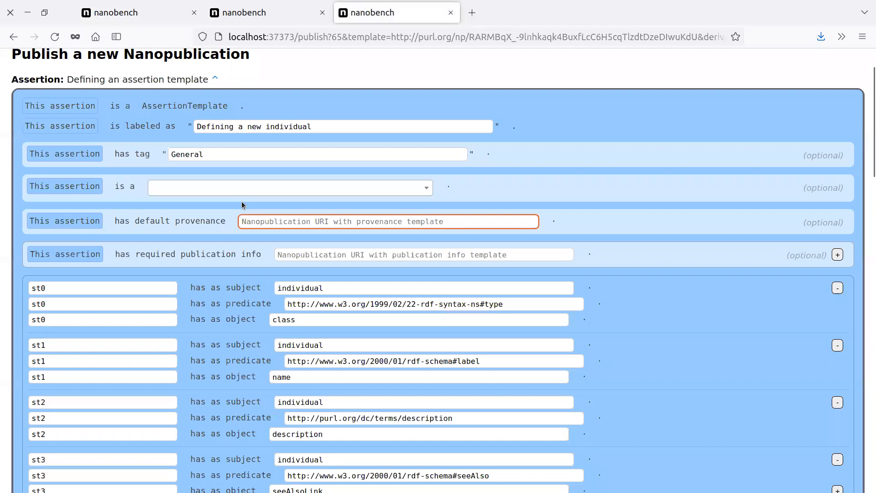
left_click(289, 255)
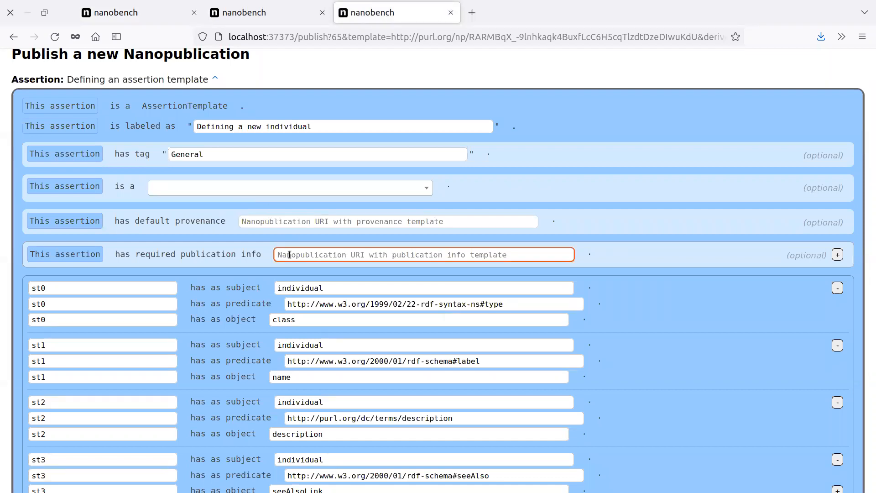
left_click(283, 17)
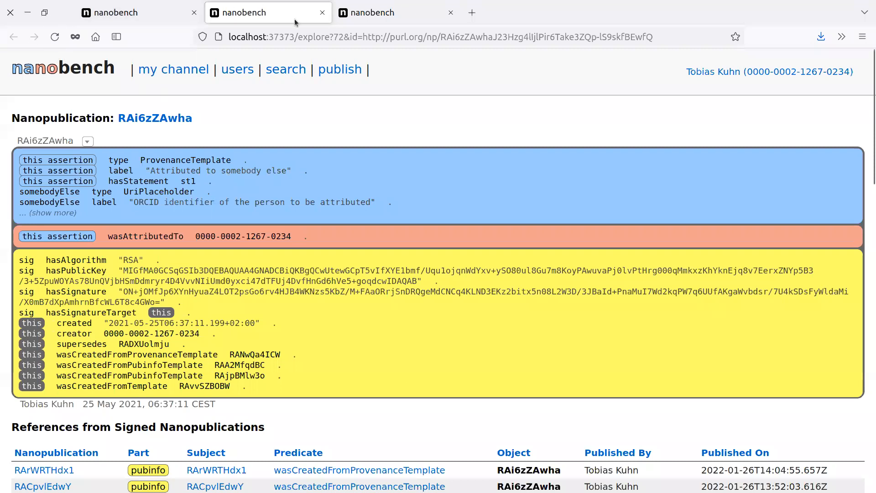
left_click(322, 12)
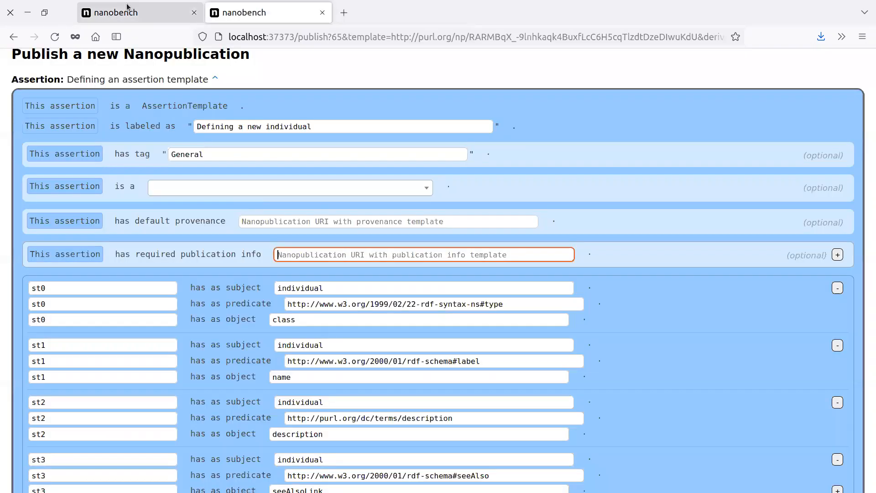
- Add the "Example" and "Additional nanopublication creators" publication info elements to the retraction form
left_click(128, 7)
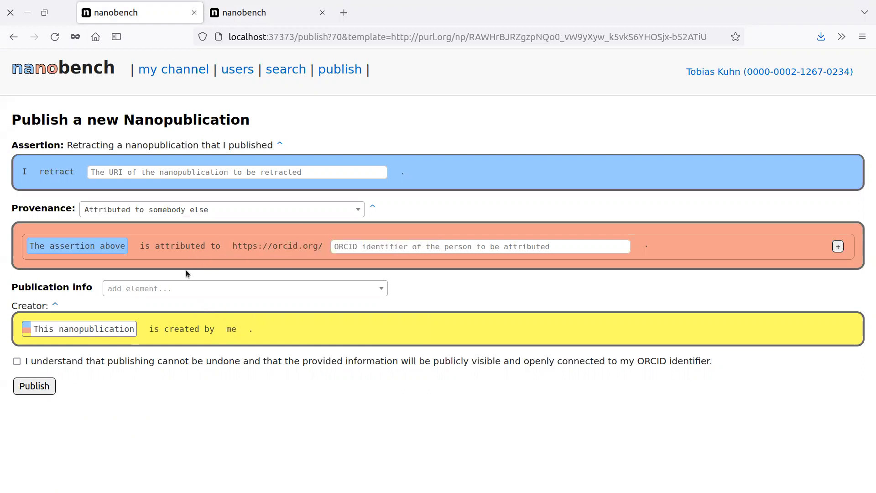
left_click(239, 294)
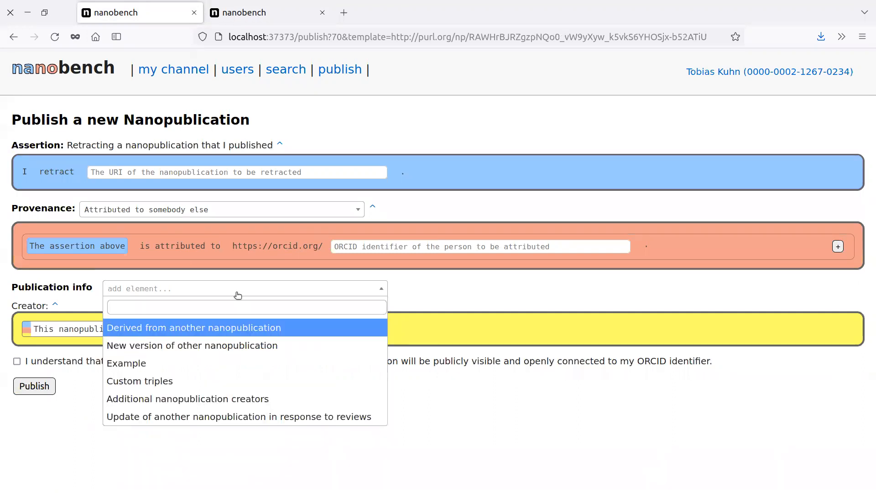
left_click(227, 364)
left_click(322, 291)
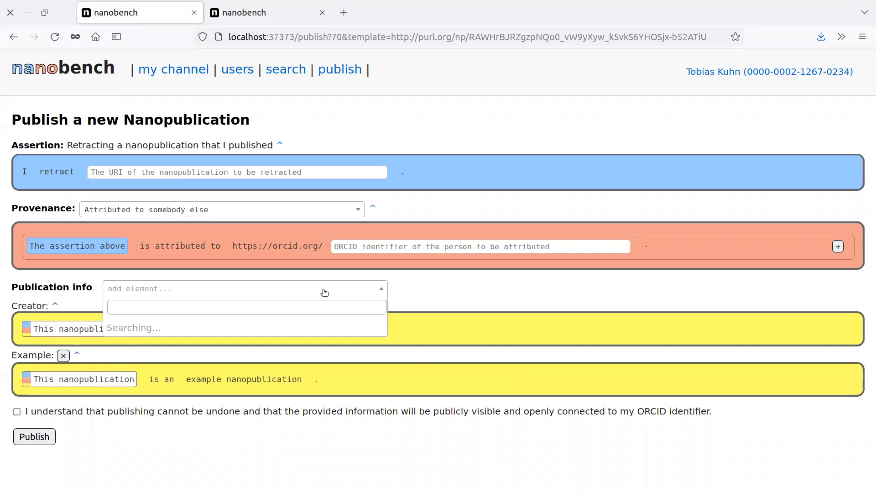
left_click(300, 381)
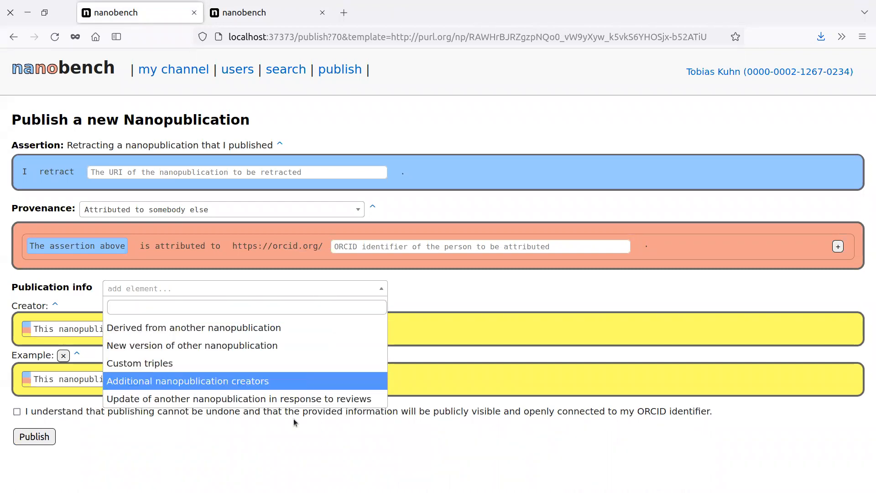
scroll(513, 448, "down", 1)
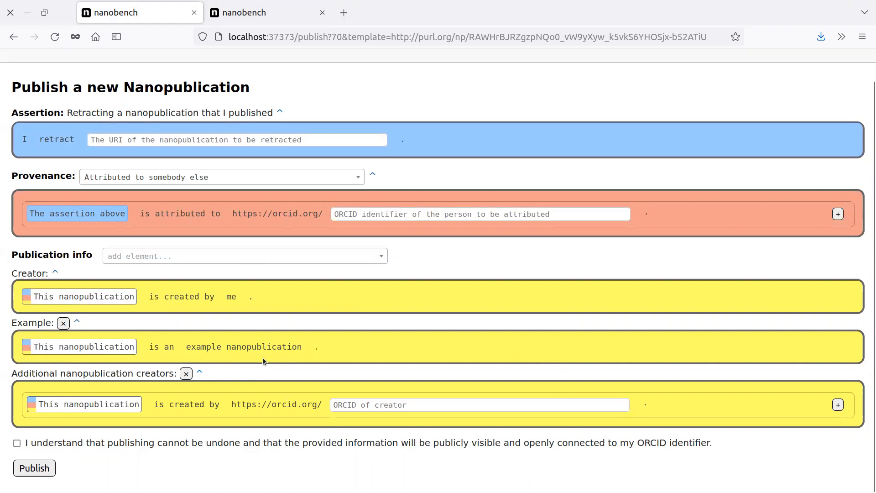
- Copy the nanopublication URI of the "Example" publication info template and enter it as the derived template's required publication info
left_click(228, 357)
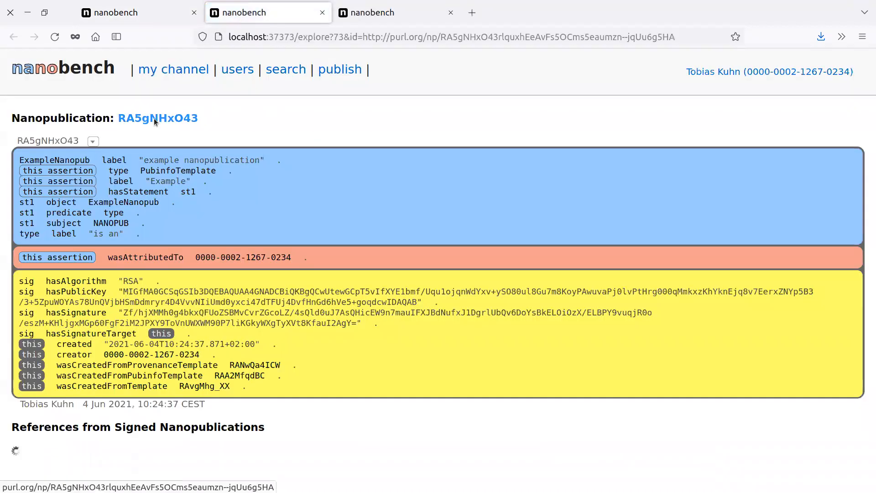
right_click(158, 124)
left_click(183, 210)
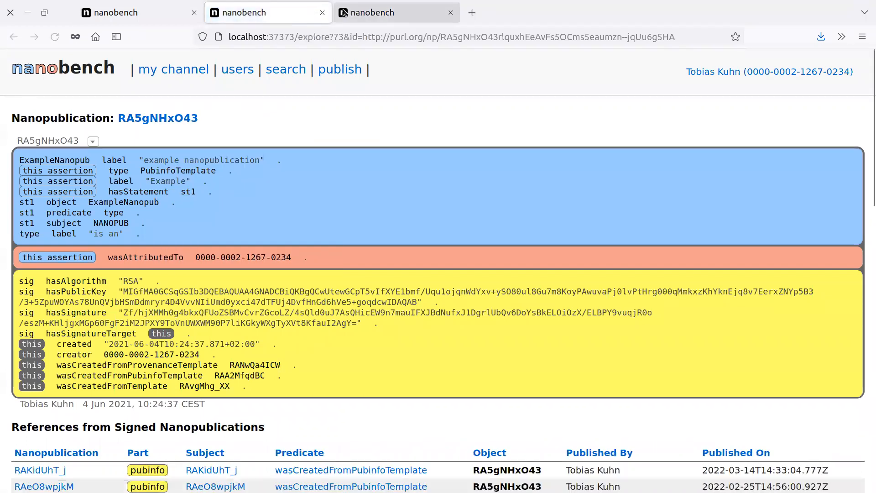
left_click(374, 12)
left_click(289, 252)
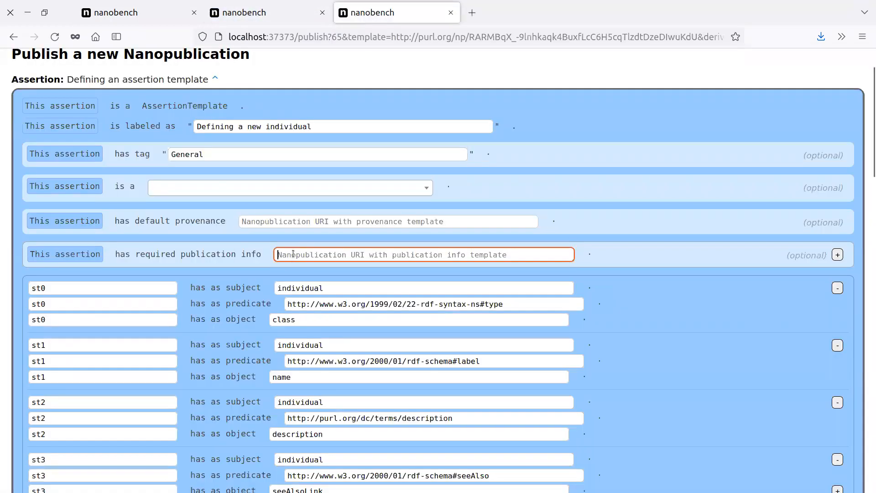
key("ctrl+v")
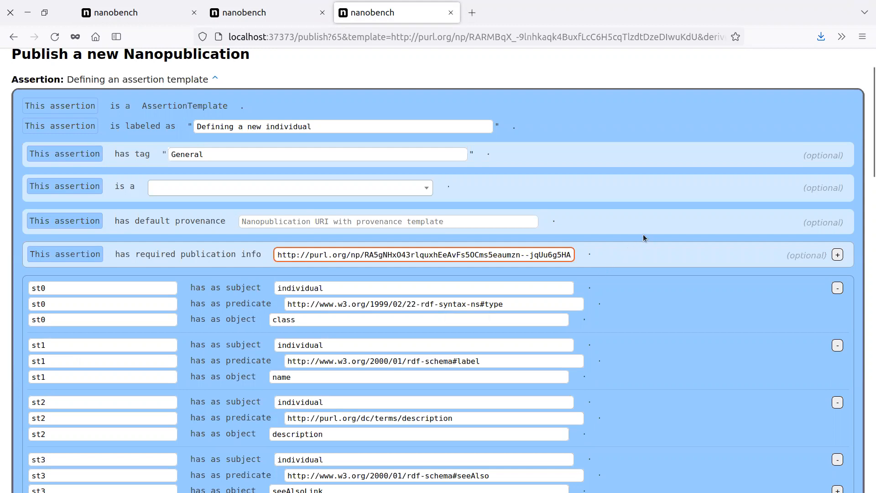
- Clear the required publication info of the derived template and close the "Example" template's nanopublication page
key("ctrl+a")
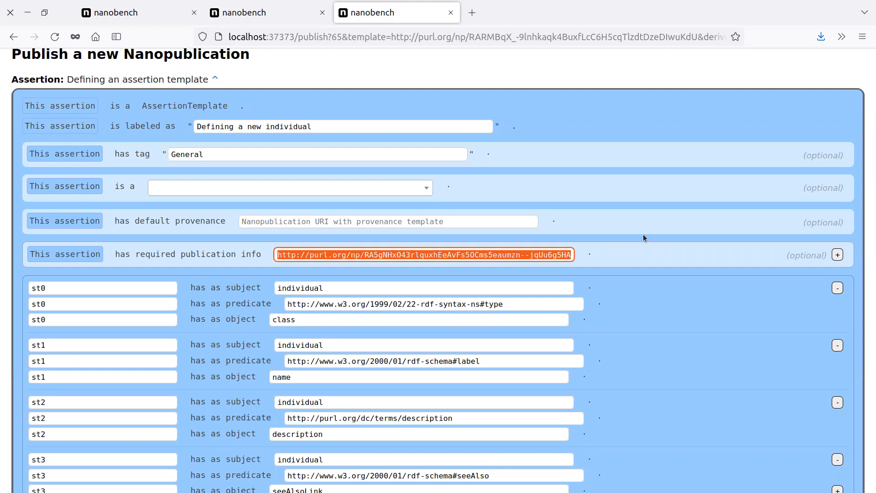
key("BackSpace")
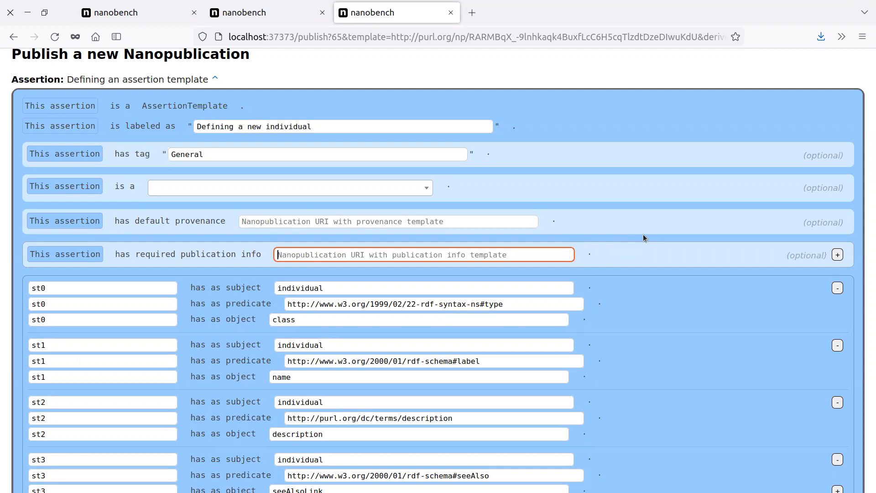
left_click(634, 264)
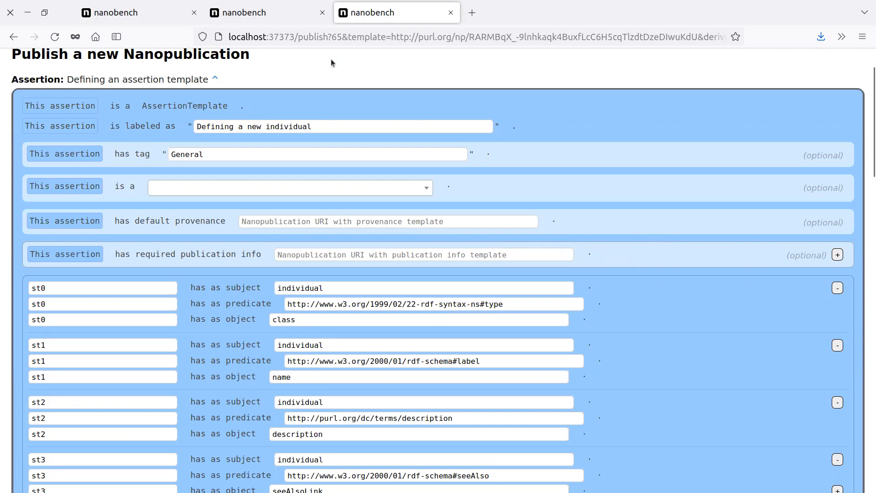
left_click(267, 13)
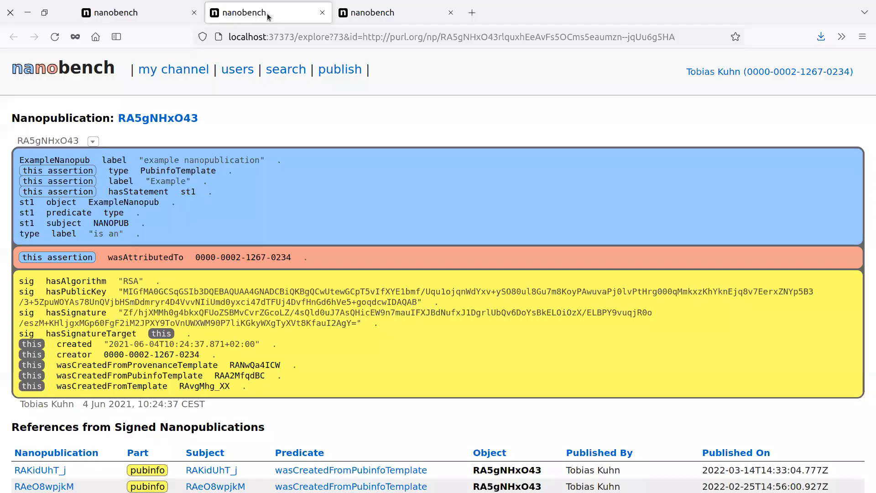
left_click(323, 13)
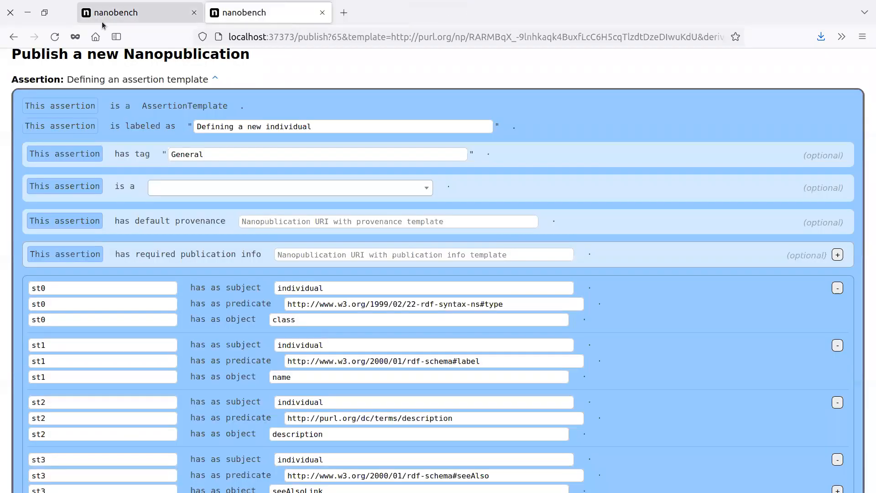
- Remove the "Example" and "Additional nanopublication creators" publication info elements from the retraction form
left_click(118, 17)
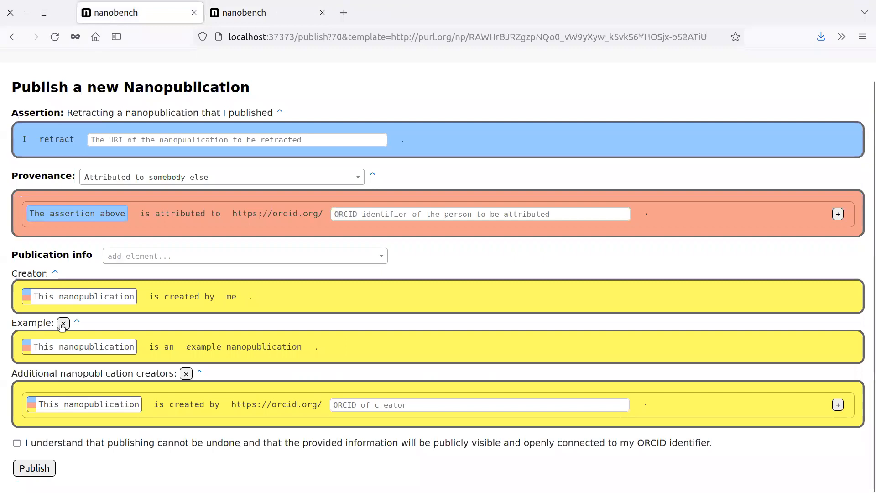
left_click(63, 324)
left_click(186, 356)
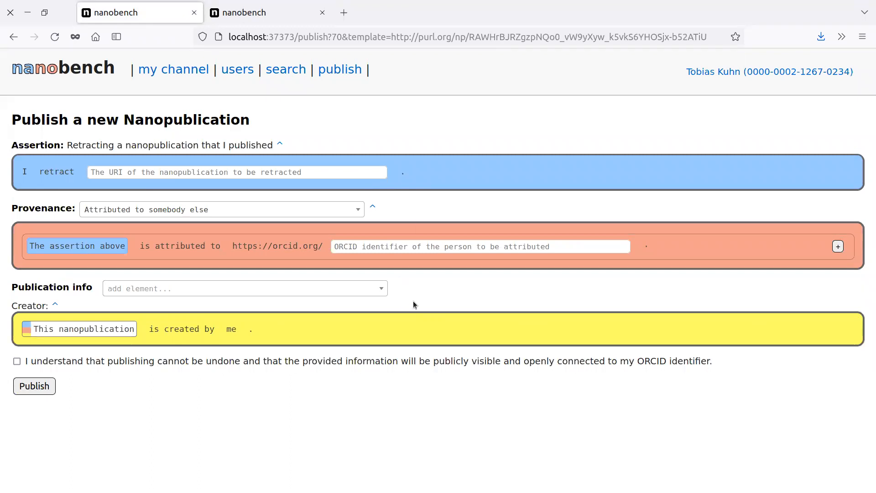
- Open the "Defining a new individual" template as a publishing form and examine the short name fields of its statements
left_click(267, 13)
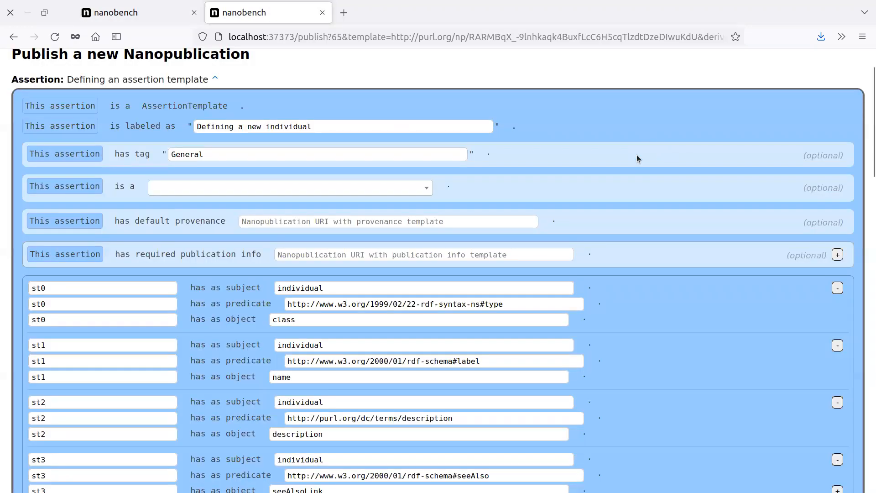
scroll(655, 133, "down", 3)
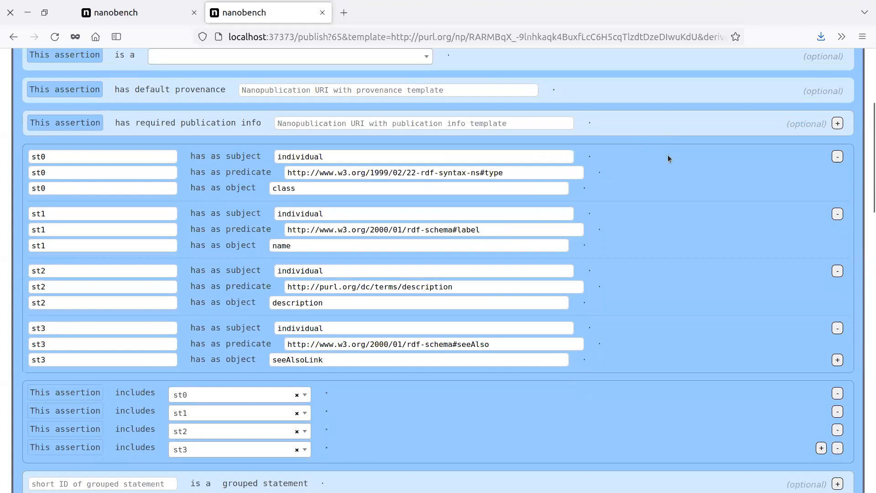
left_click(121, 11)
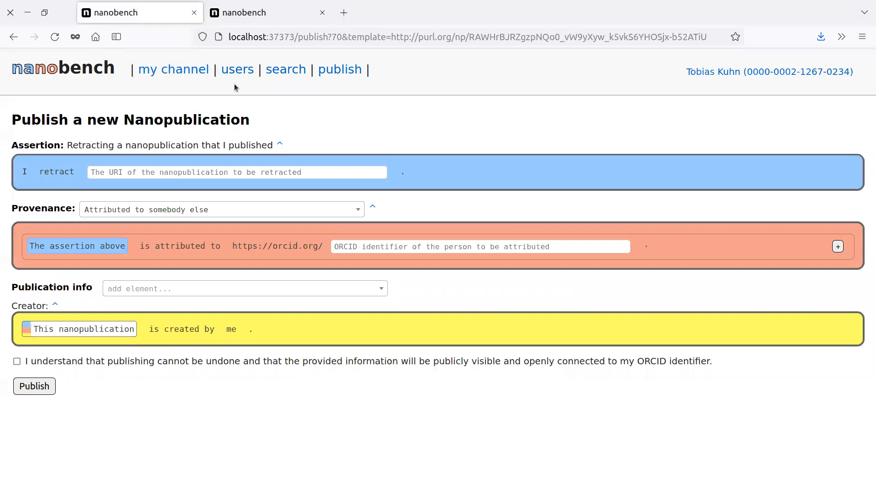
left_click(322, 73)
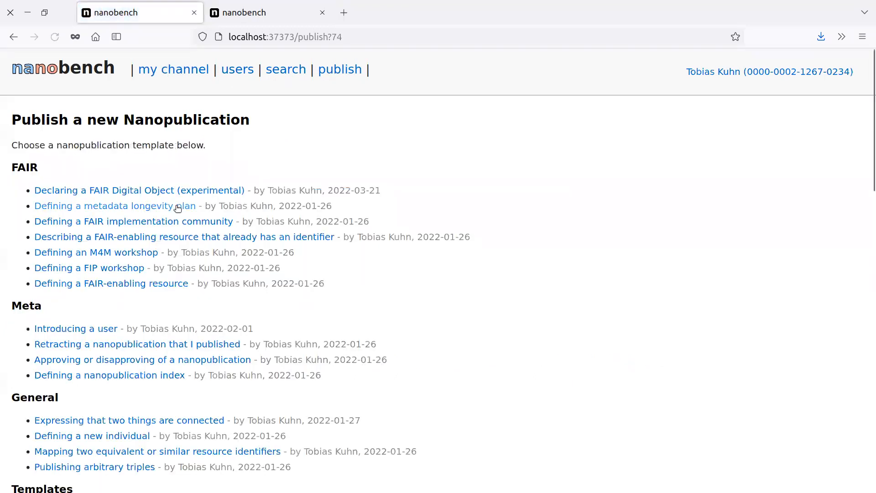
scroll(173, 215, "down", 5)
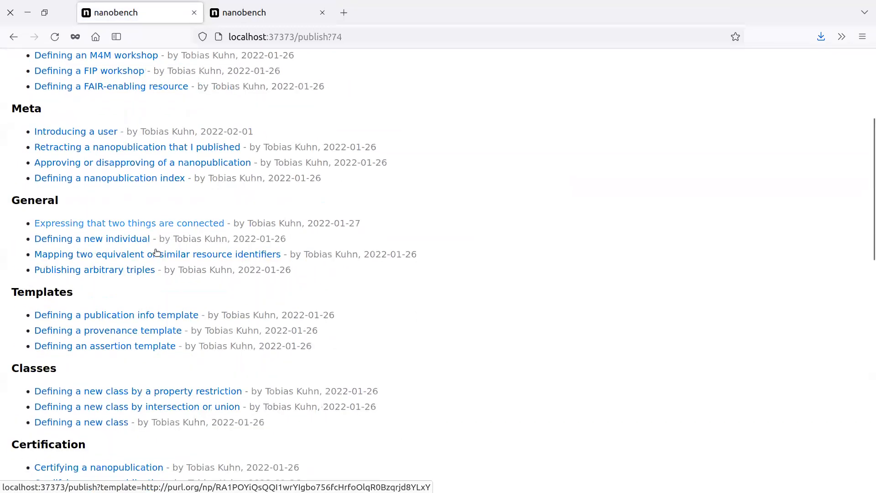
left_click(123, 238)
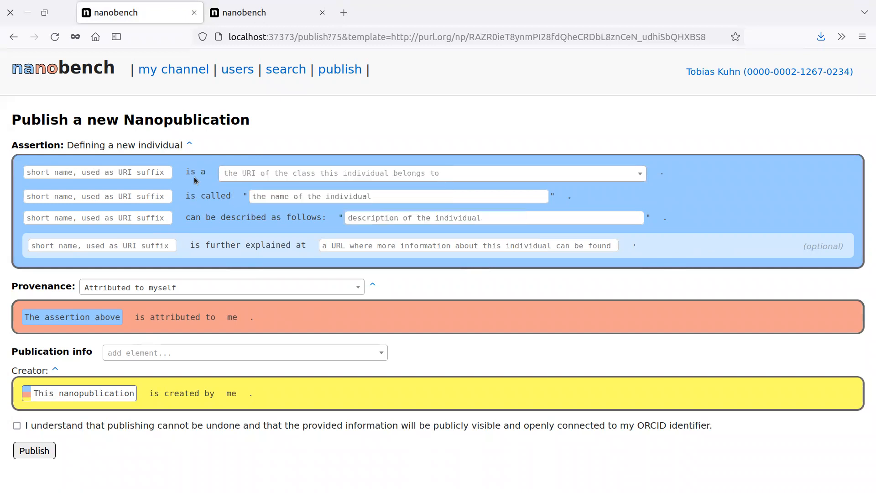
left_click(162, 175)
left_click(143, 198)
left_click(137, 217)
left_click(117, 174)
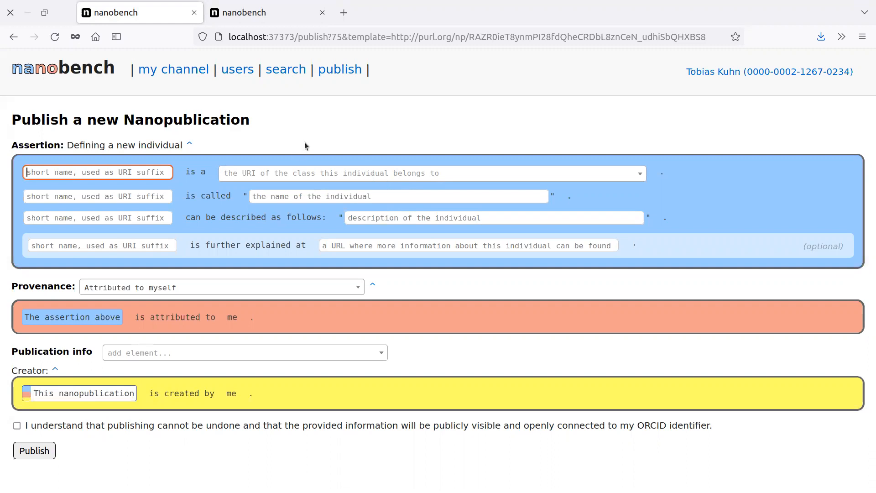
- Add two empty simple statements after st3 in the derived assertion template and remove them again
left_click(222, 14)
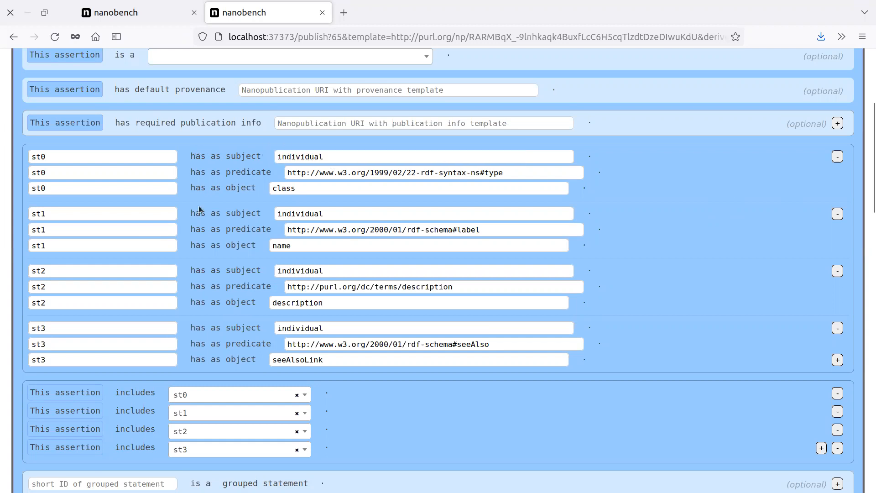
left_click(838, 361)
left_click(838, 416)
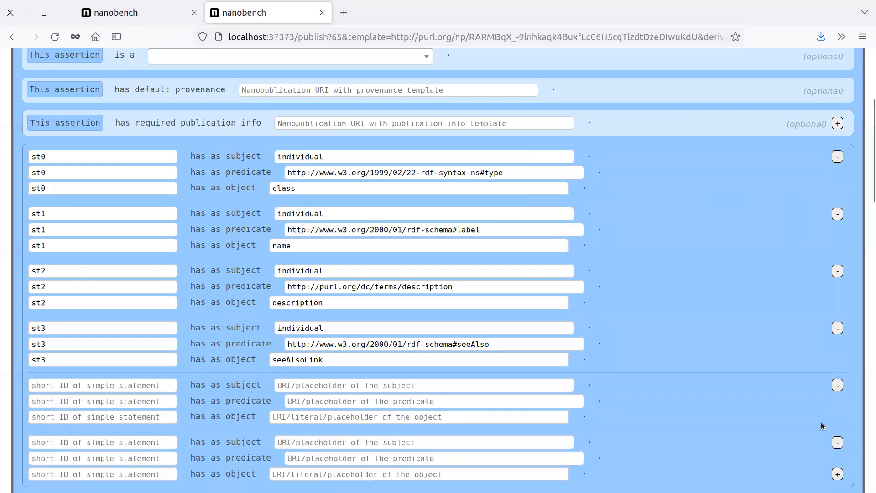
scroll(832, 416, "down", 2)
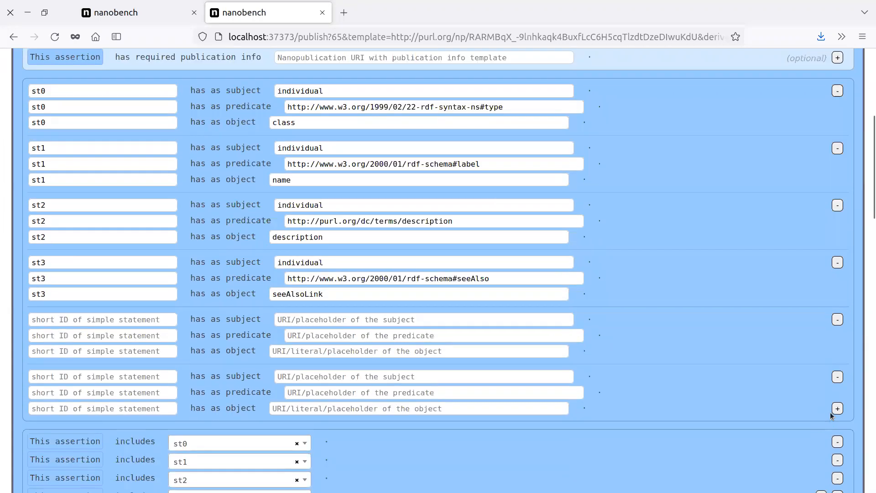
left_click(838, 319)
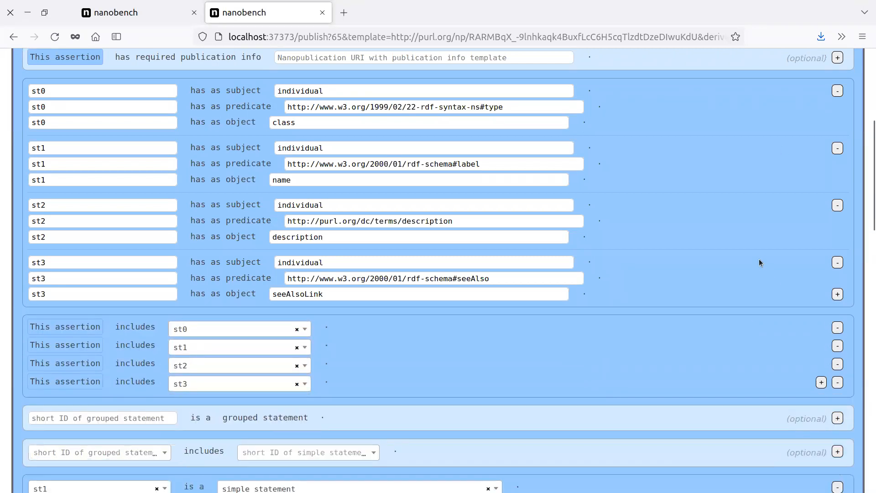
scroll(760, 268, "up", 3)
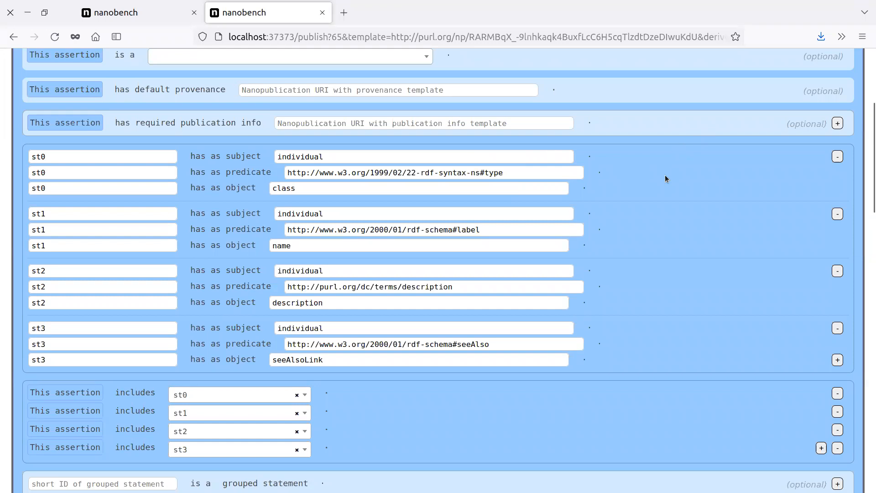
- Compare the first line of the "Defining a new individual" form with the subject, predicate and object of statement st0 in the derived template
left_click(153, 9)
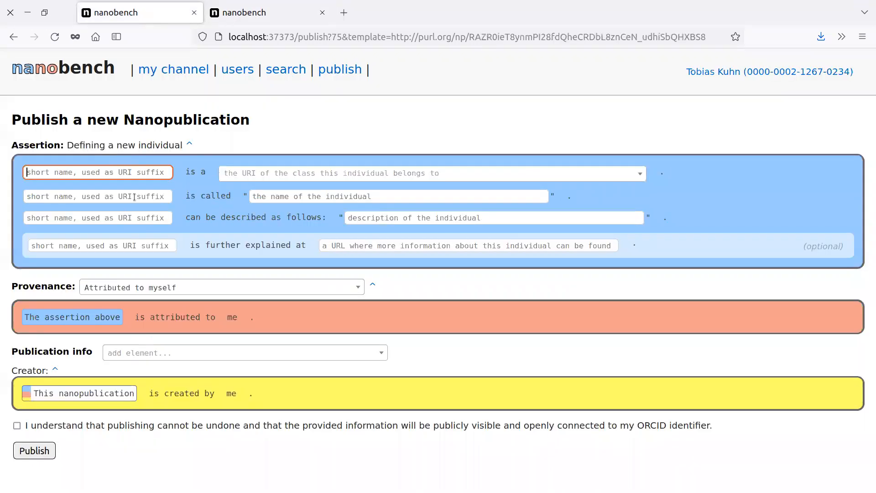
left_click(277, 15)
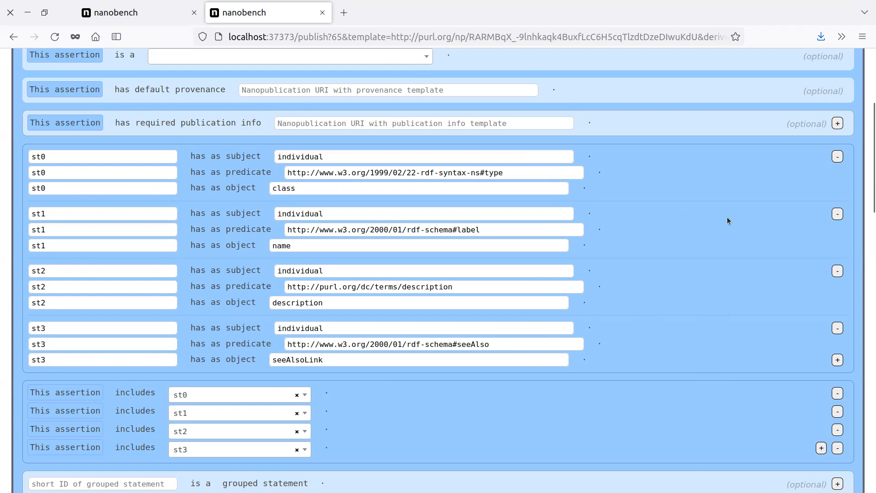
left_click(543, 171)
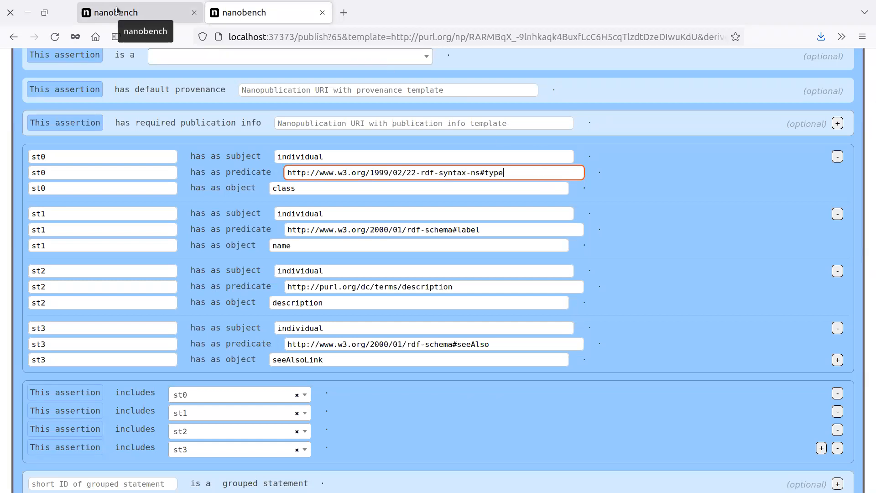
left_click(634, 172)
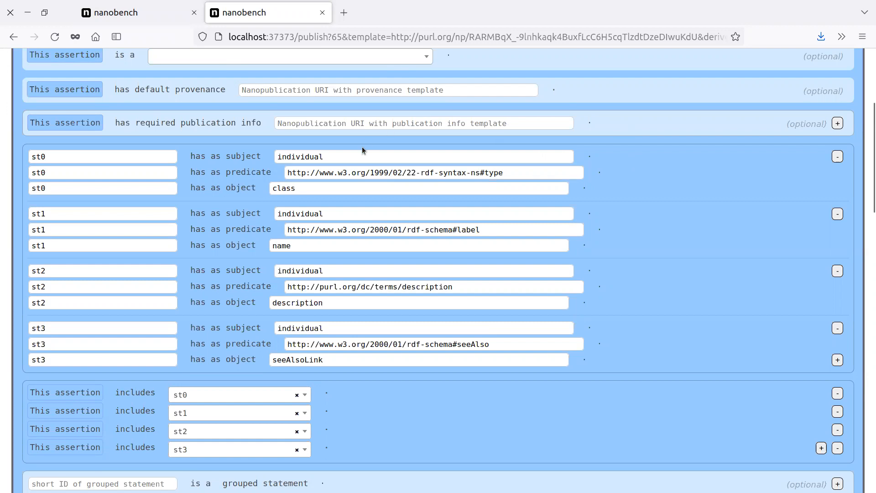
left_click(321, 187)
left_click(325, 158)
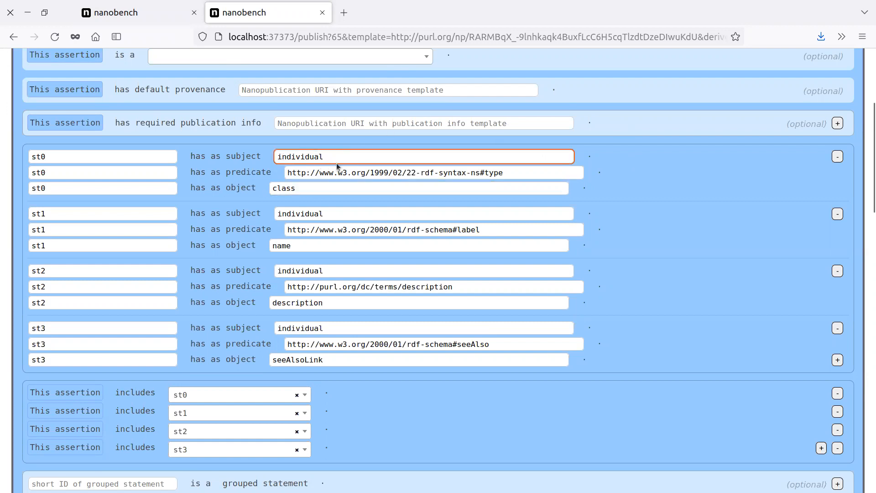
left_click(319, 188)
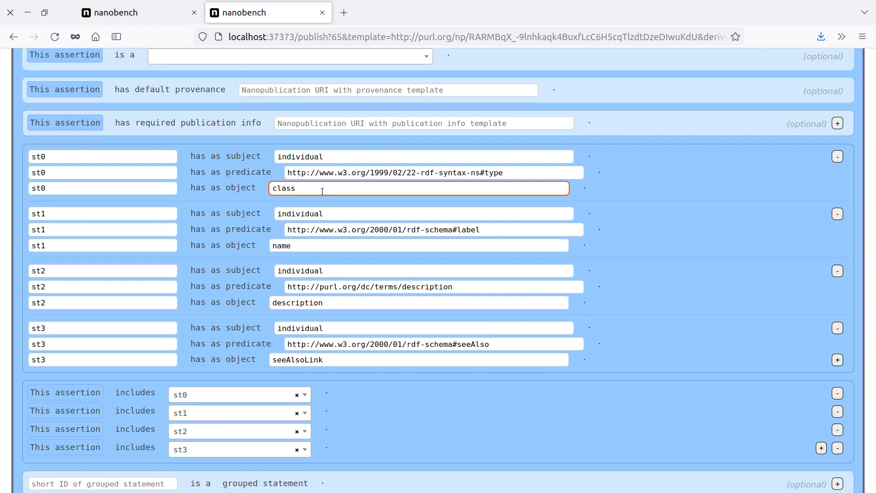
left_click(147, 14)
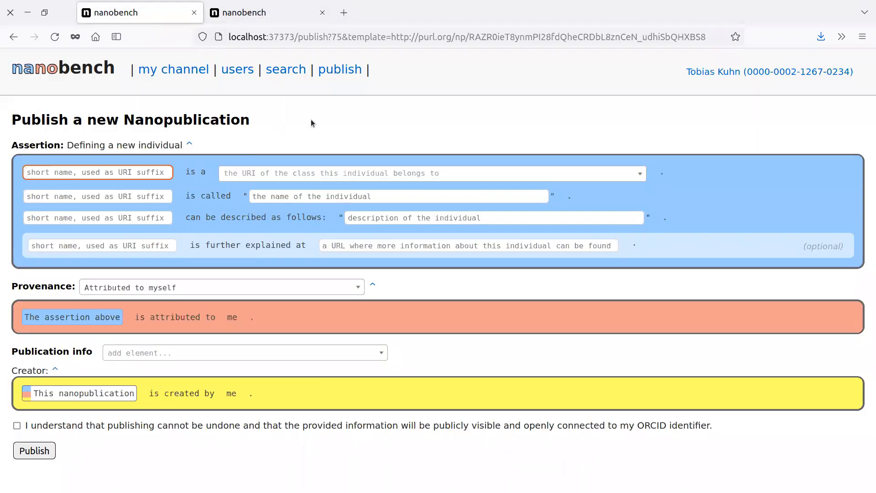
left_click(254, 14)
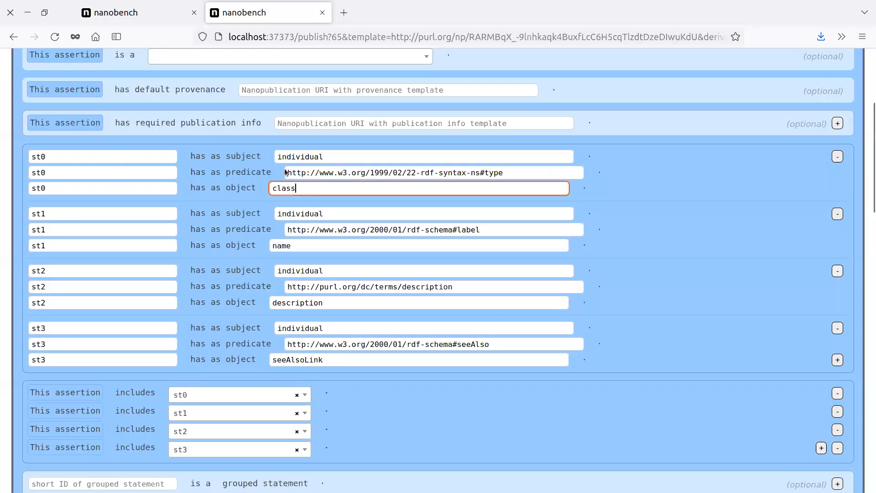
left_click(691, 183)
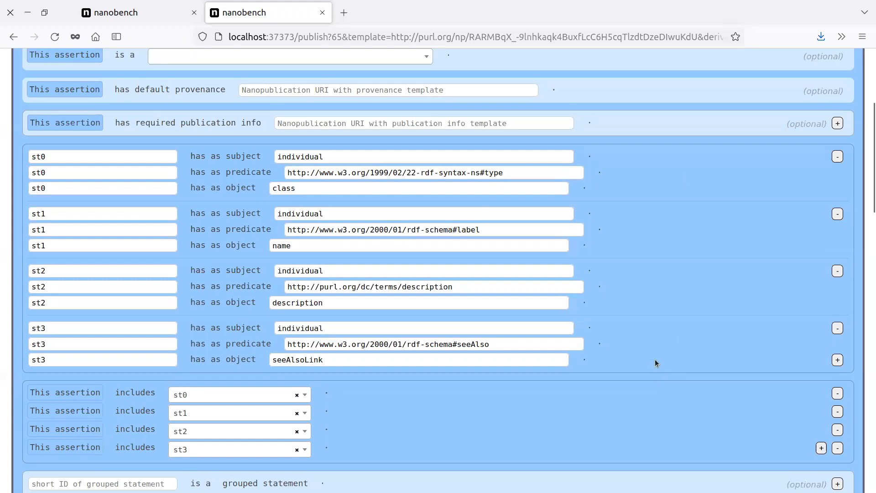
- Examine the "individual" subject placeholder in statements st0 and st1 and the "class" object placeholder in st0
left_click(328, 158)
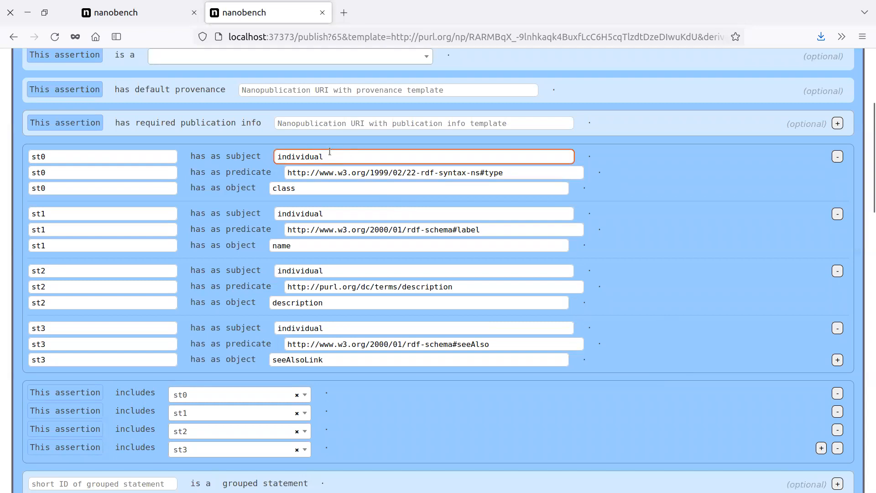
left_click(312, 189)
left_click(323, 157)
left_click(606, 201)
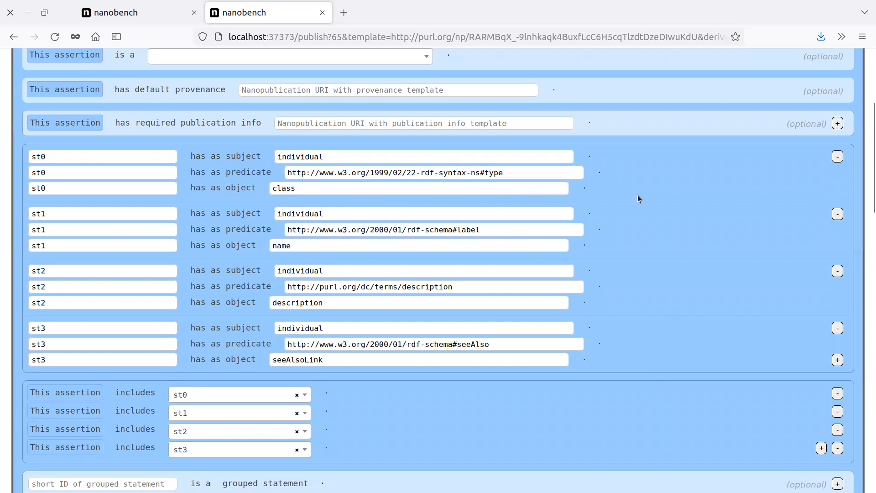
left_click_drag(325, 157, 270, 153)
left_click_drag(325, 213, 273, 213)
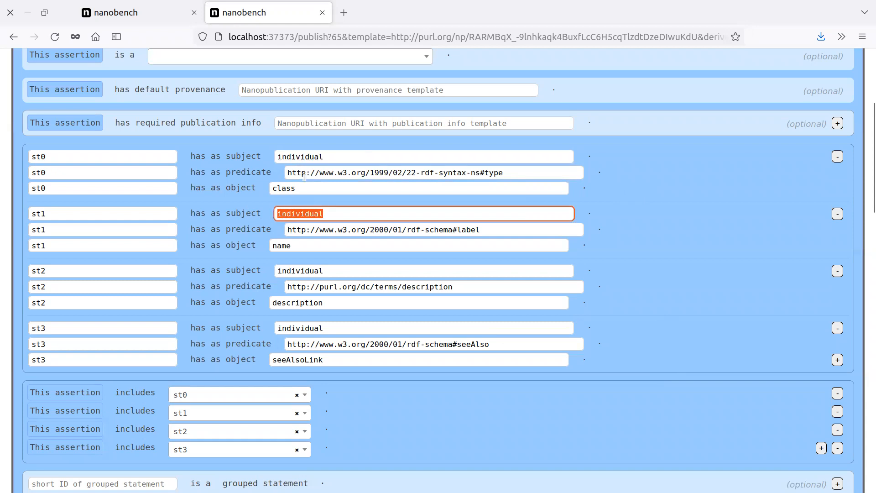
left_click_drag(324, 157, 276, 156)
left_click_drag(322, 214, 273, 211)
left_click(339, 156)
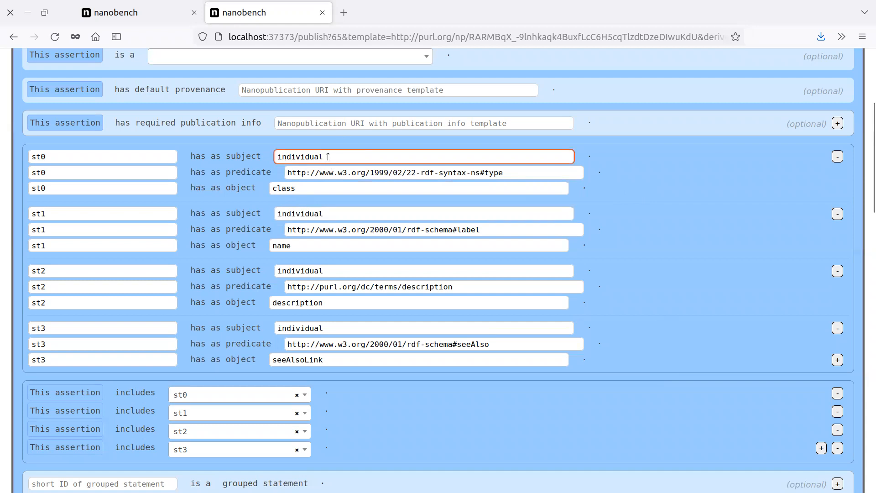
left_click(305, 188)
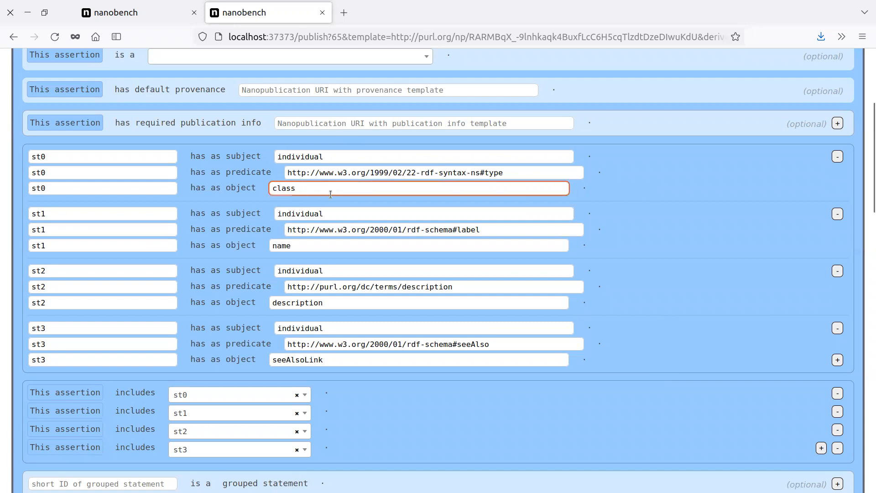
double_click(286, 157)
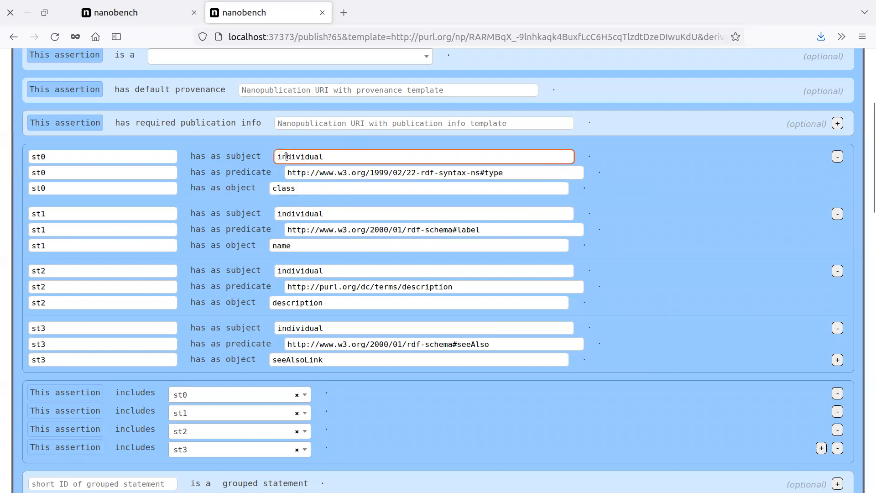
left_click(336, 157)
left_click(311, 188)
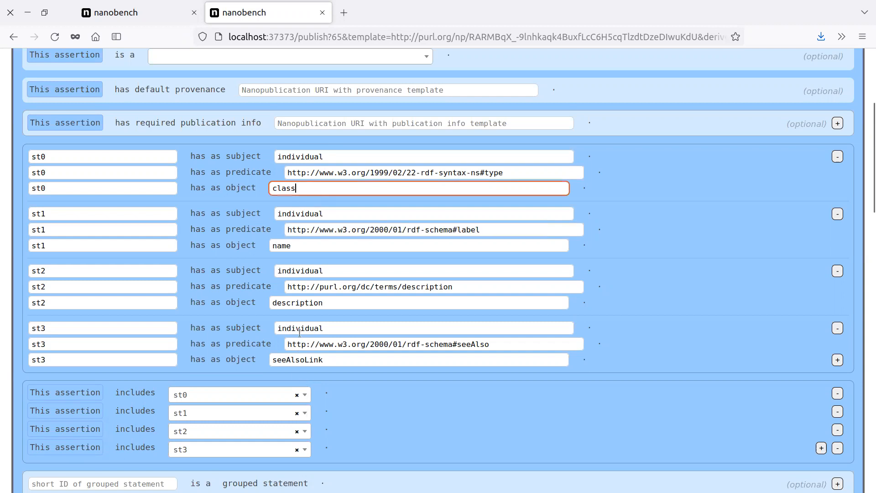
- Enter "abc" as the individual's short name in the "Defining a new individual" form
key("ctrl+Page_Up")
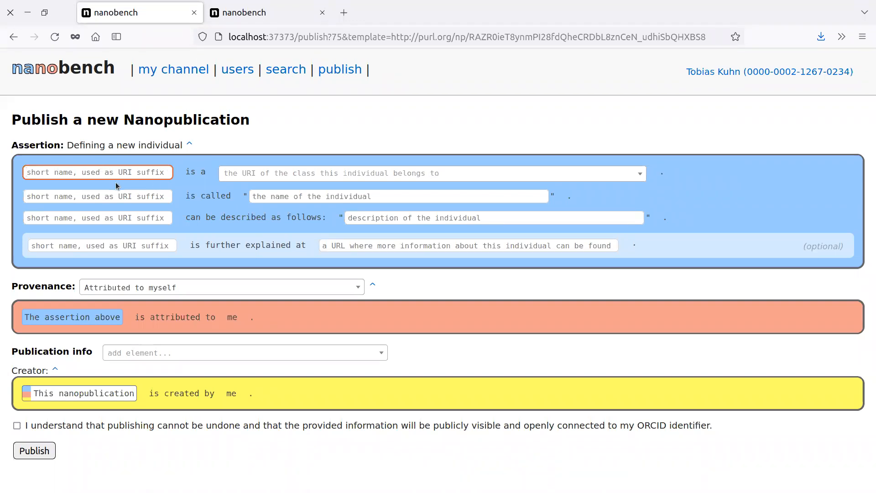
type("abc")
left_click(234, 135)
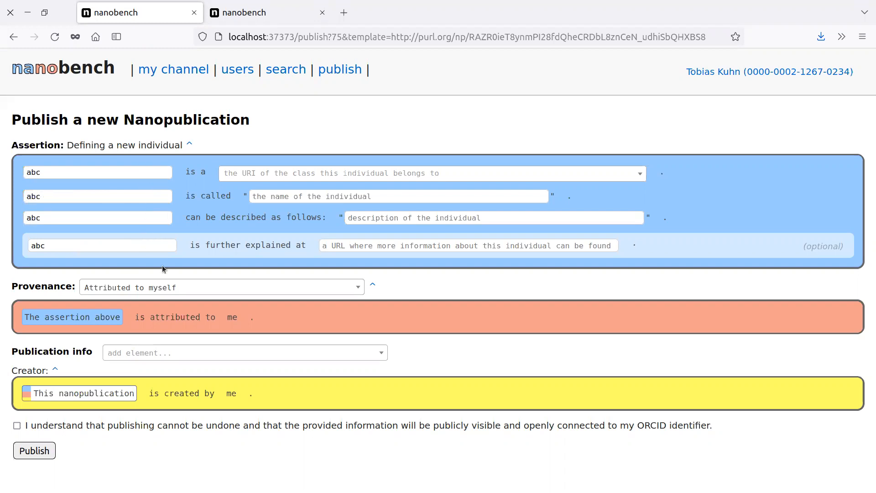
- Examine the predicate URIs of statements st0 to st3 in the derived assertion template
left_click(261, 17)
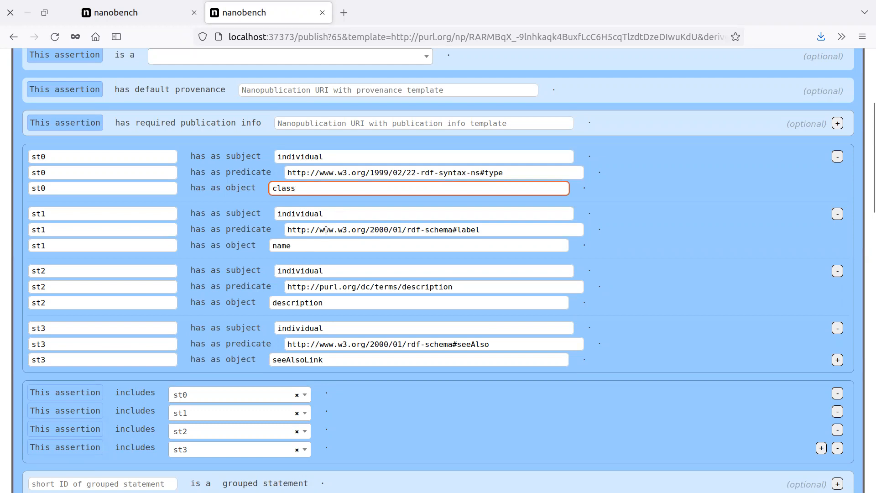
left_click(506, 173)
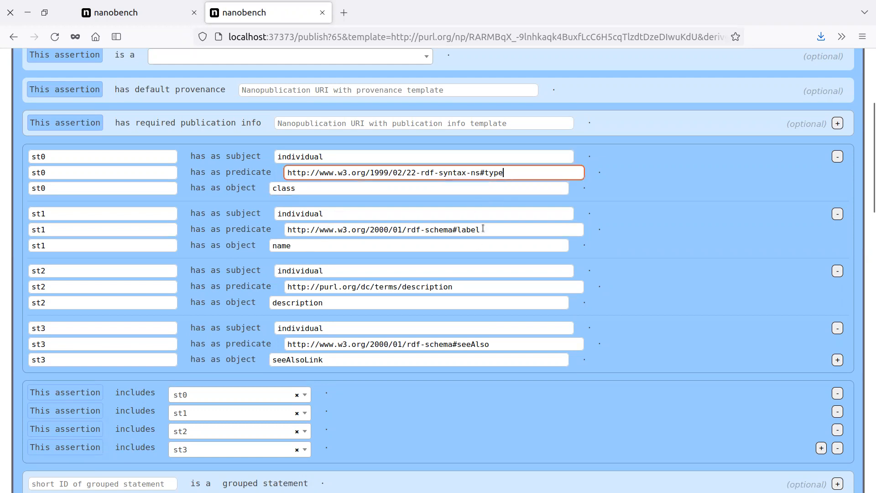
left_click(491, 229)
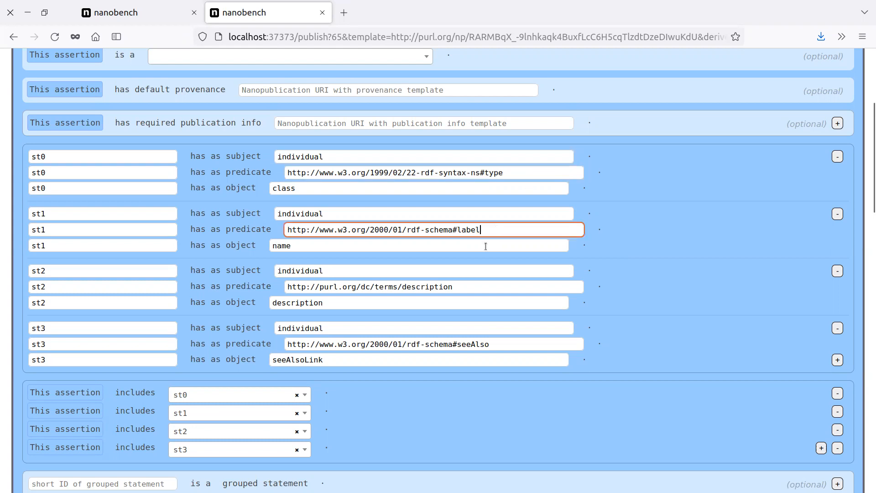
left_click(459, 287)
left_click(509, 342)
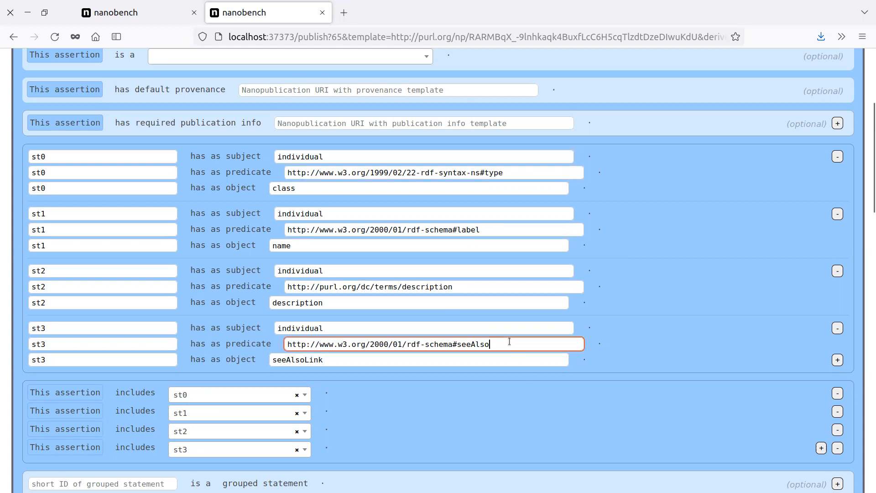
left_click(488, 227)
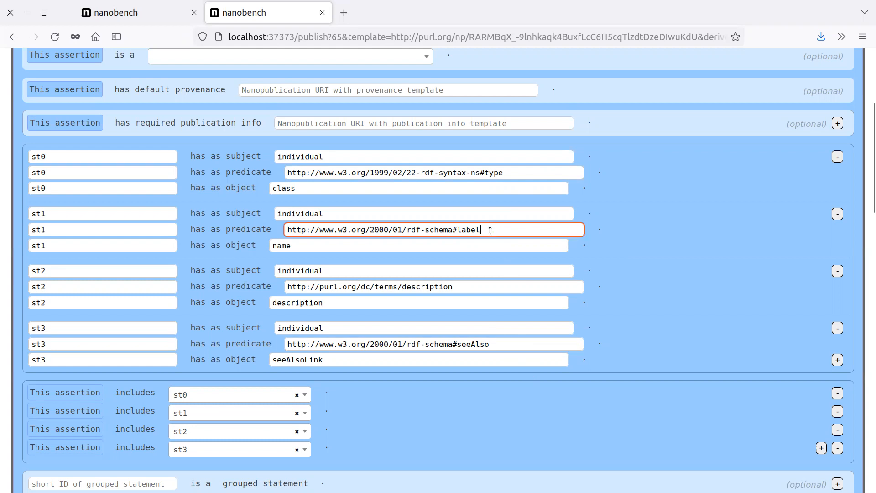
- Examine the predicates of statements st2 and st3 and the object placeholders "name", "description" and "seeAlsoLink" in the derived template
left_click(464, 288)
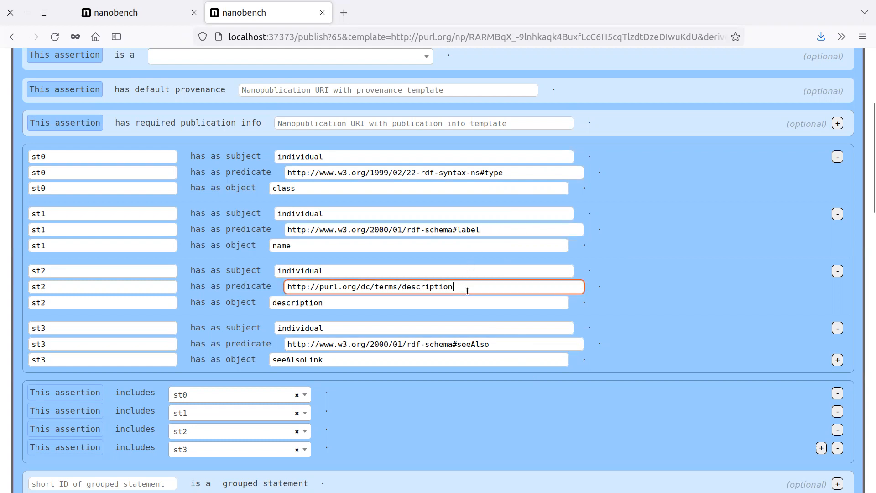
left_click(501, 344)
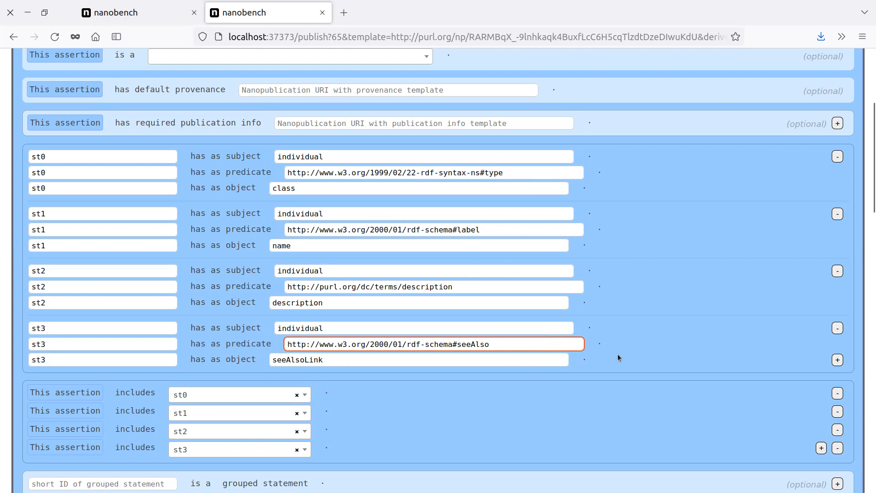
left_click(297, 247)
left_click(333, 303)
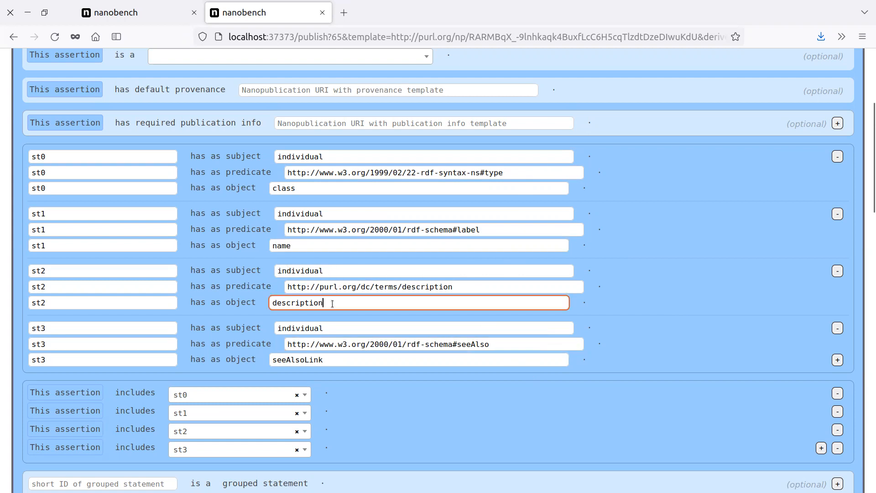
left_click(338, 360)
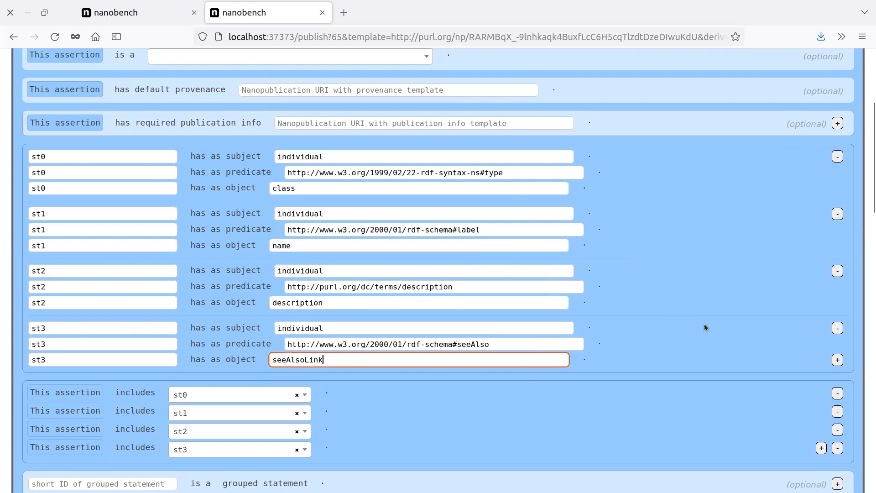
- Add two empty entries to the list of statements the assertion includes, and remove both again
scroll(702, 322, "down", 3)
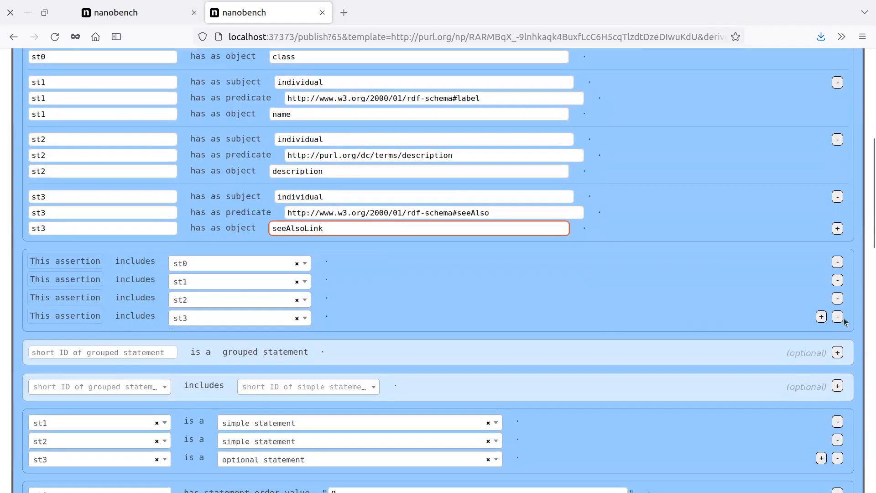
left_click(821, 316)
left_click(822, 335)
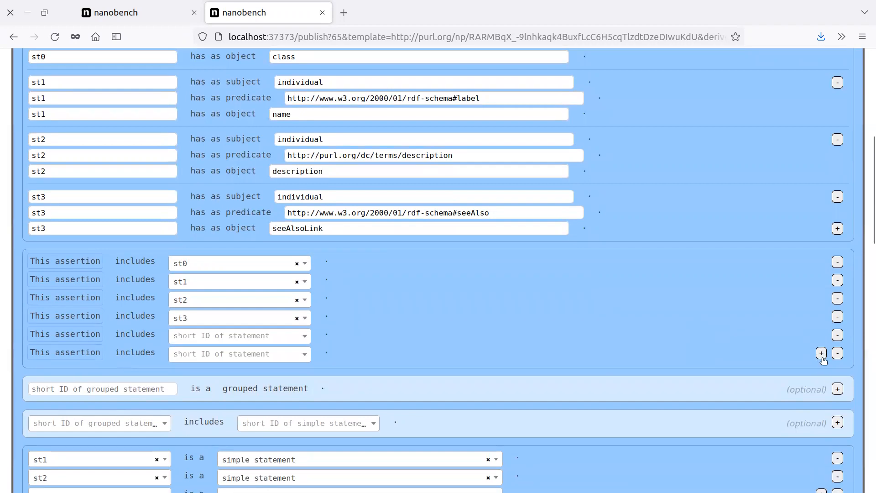
left_click(838, 335)
left_click(838, 335)
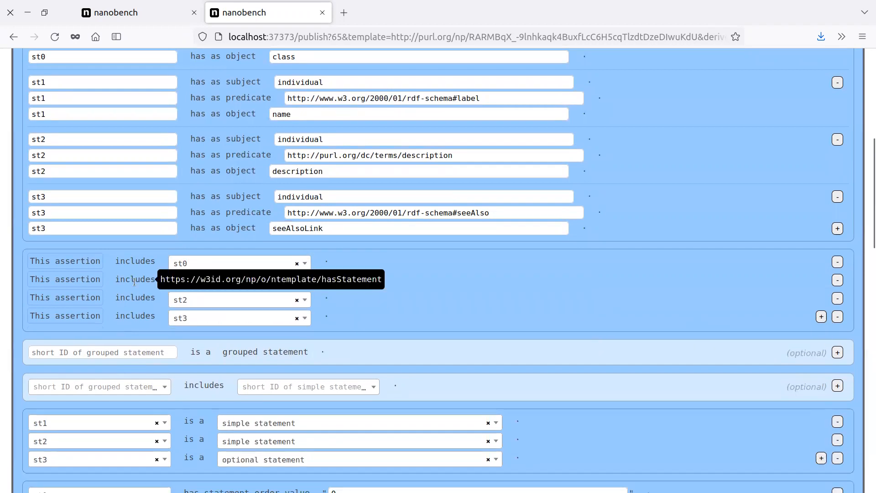
- Define a grouped statement with the short ID st4 in the assertion template
scroll(311, 253, "up", 3)
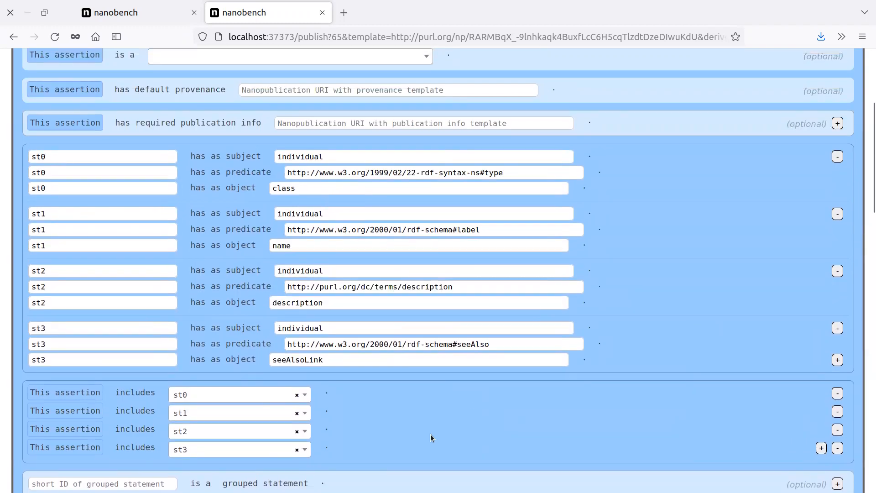
scroll(431, 434, "up", 3)
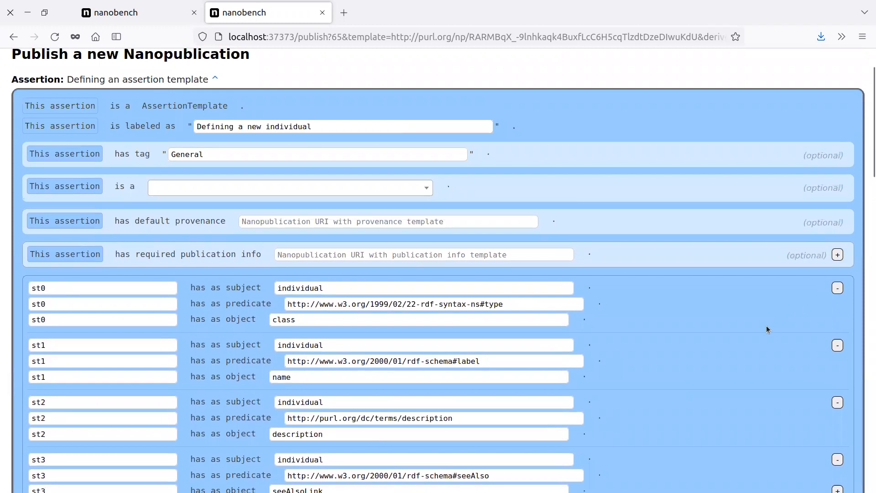
scroll(765, 325, "down", 3)
scroll(353, 305, "down", 3)
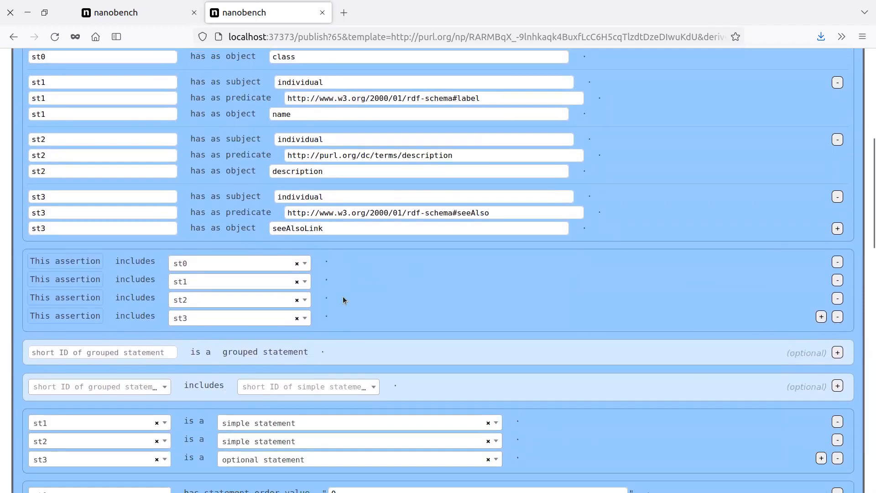
left_click(159, 353)
type("st4")
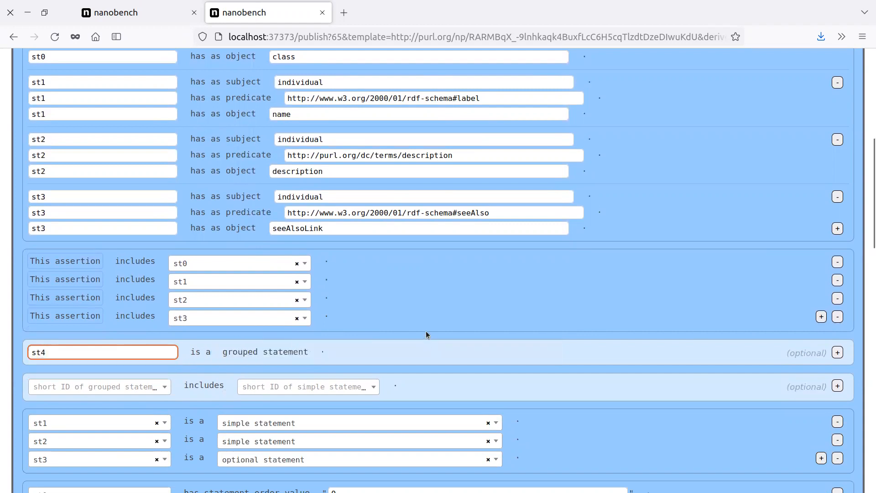
- Make the grouped statement st4 include the simple statements st1 and st2
left_click(157, 388)
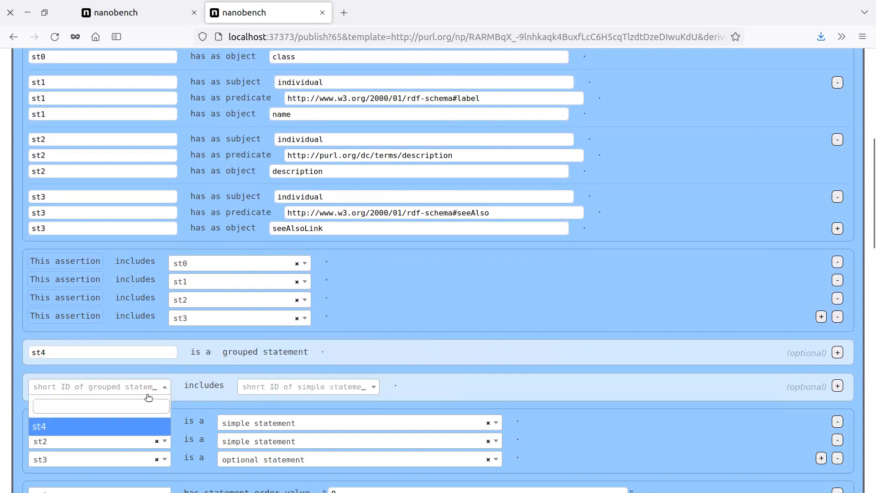
left_click(120, 426)
scroll(292, 384, "down", 3)
left_click(284, 321)
left_click(271, 377)
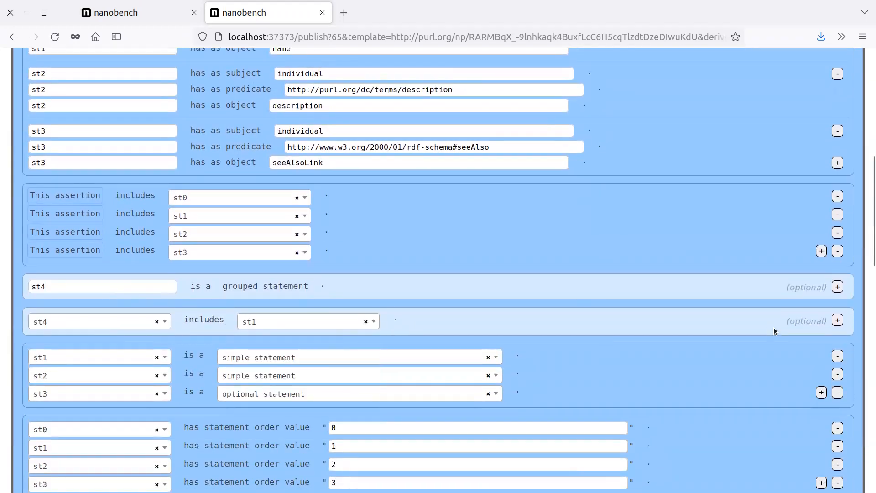
left_click(838, 320)
left_click(160, 340)
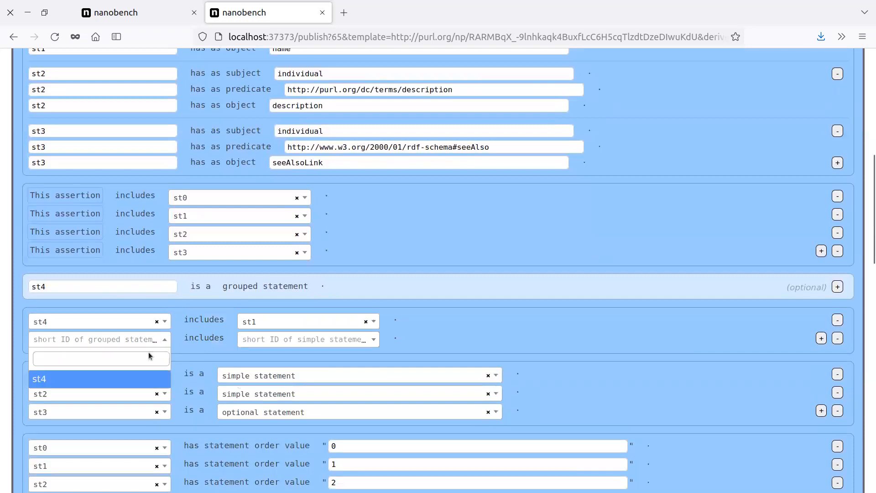
left_click(136, 380)
left_click(268, 341)
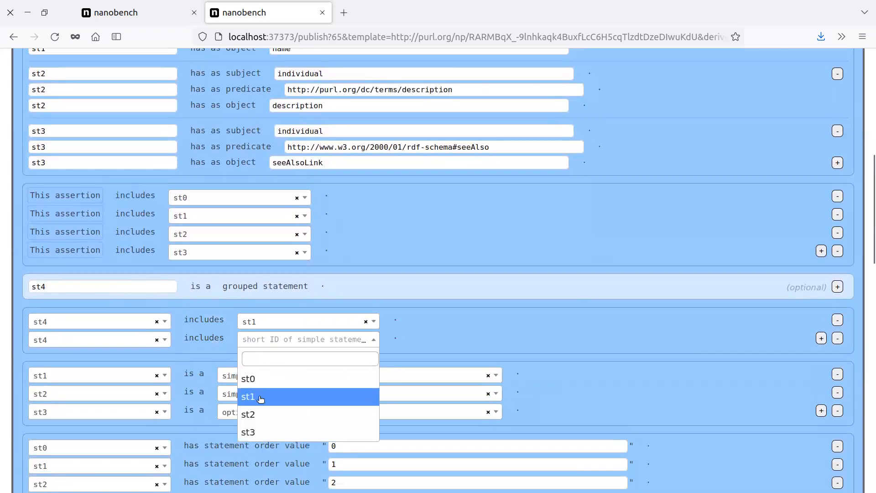
left_click(256, 414)
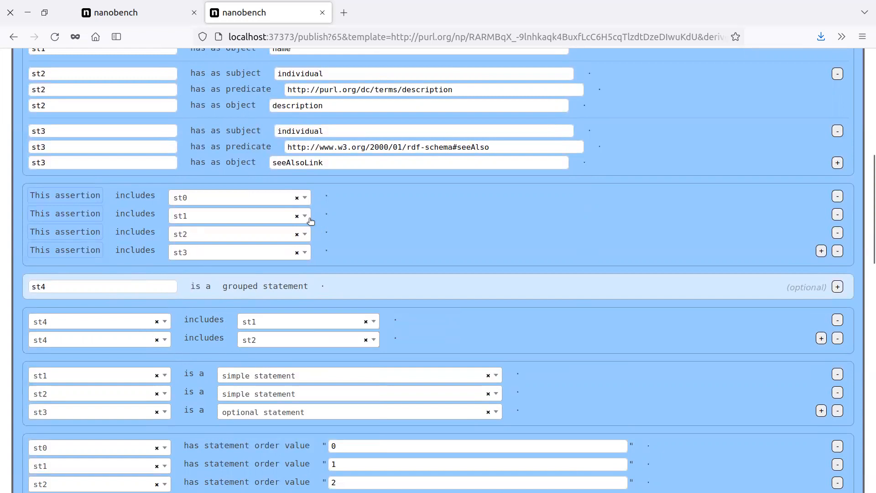
- Clear st1 and st2 from the statements that the assertion includes directly
left_click(295, 218)
left_click(317, 237)
left_click(296, 234)
left_click(312, 241)
- Select st1 and st2 again in the two empty entries of the assertion's included statements
left_click(237, 220)
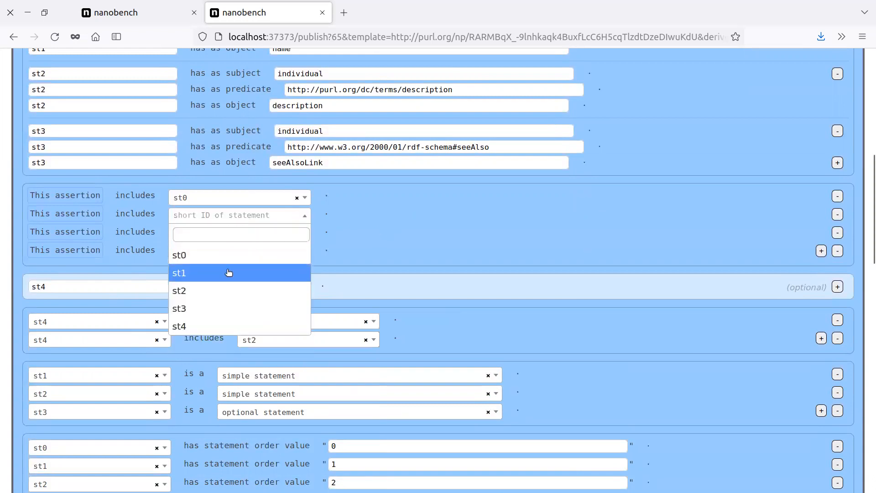
left_click(229, 272)
left_click(219, 235)
left_click(226, 309)
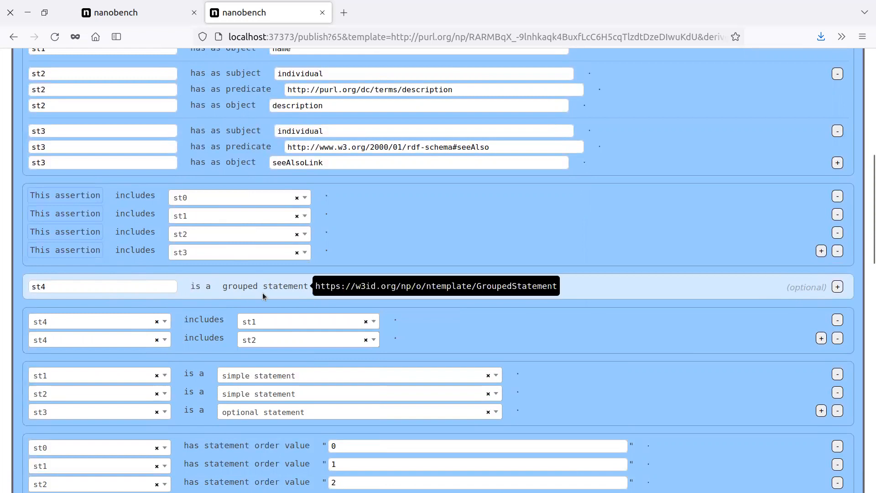
- Remove the st1 and st2 inclusions from grouped statement st4 and clear its short ID
left_click(839, 320)
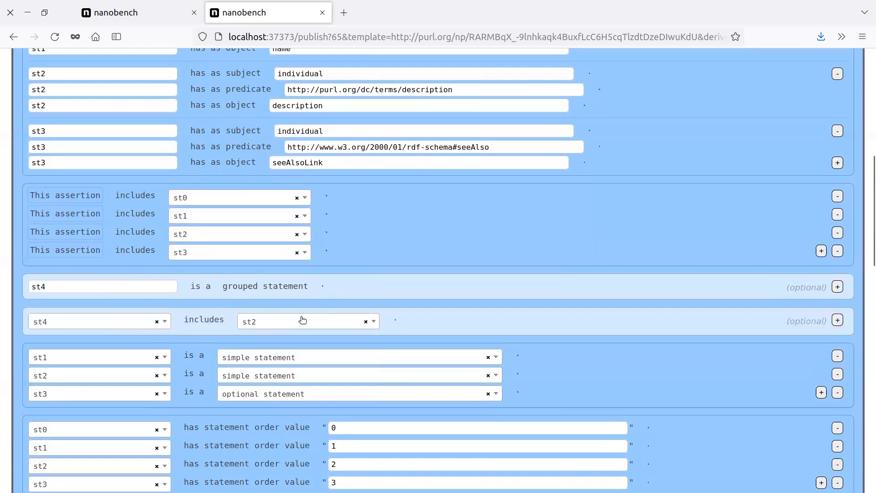
left_click(364, 323)
left_click(157, 322)
left_click(215, 305)
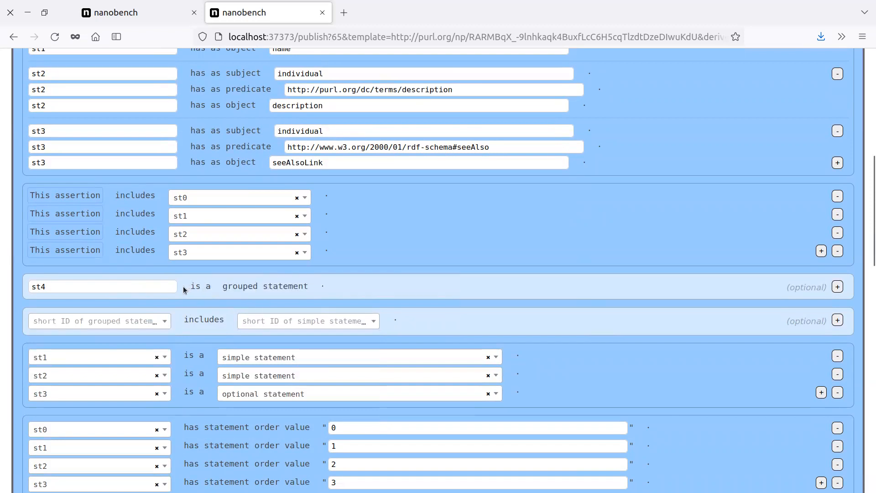
left_click(166, 284)
left_click_drag(165, 285, 32, 283)
key("BackSpace")
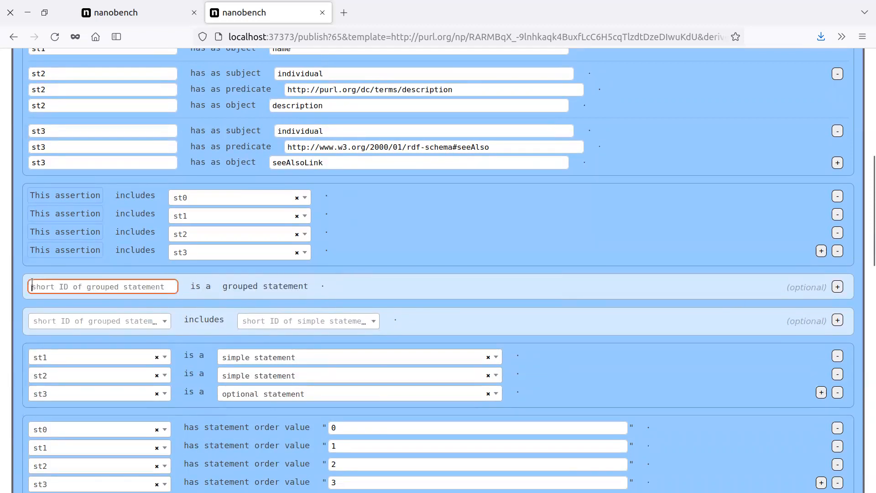
left_click(506, 283)
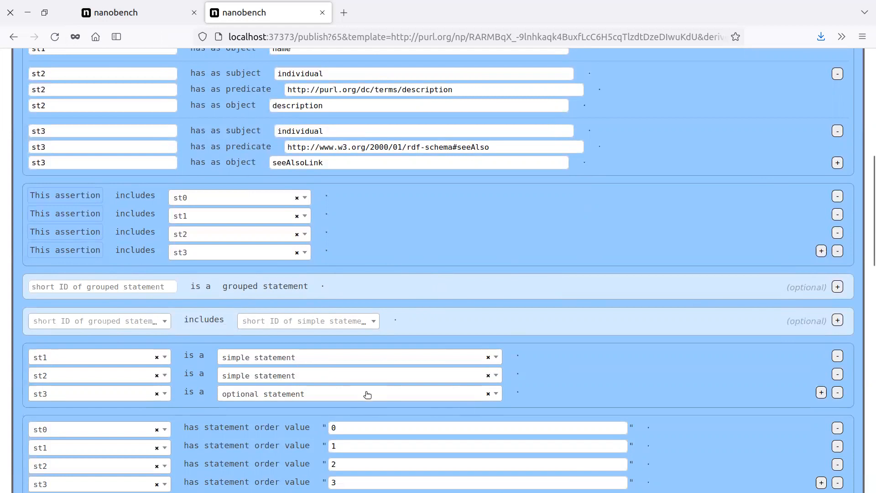
- Compare the lines of the "Defining a new individual" form with statements st0 to st3 in the derived template
left_click(139, 18)
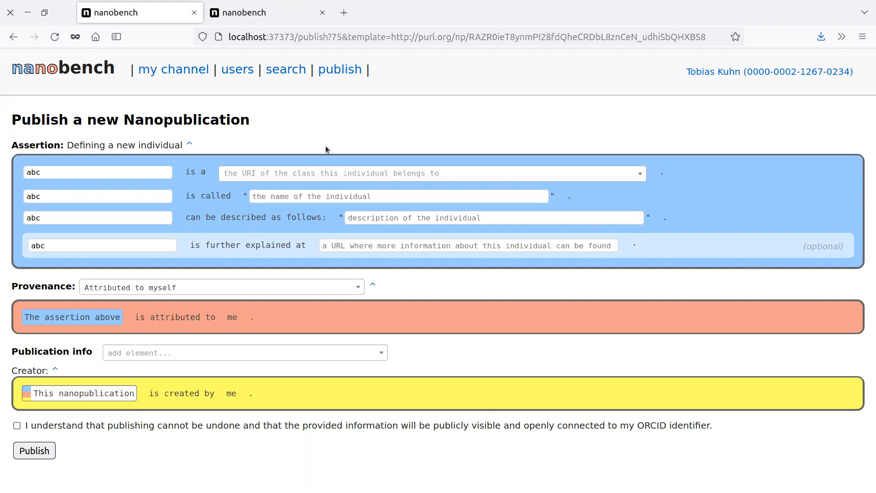
left_click(229, 20)
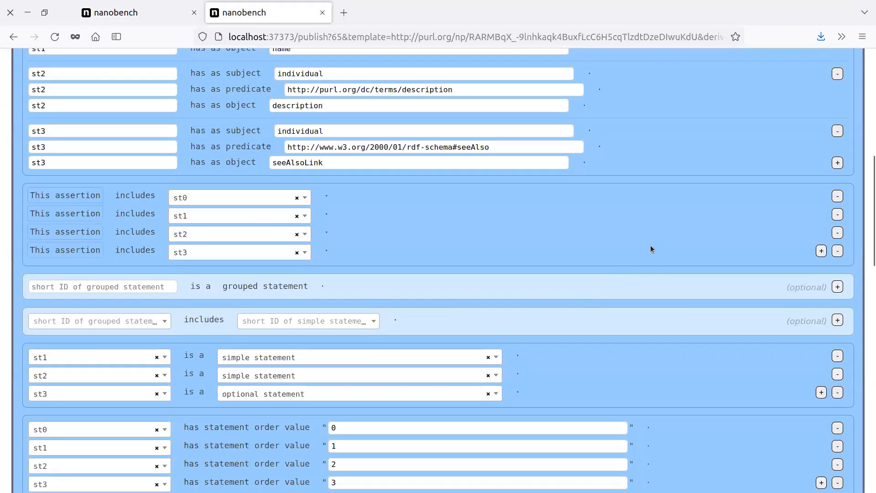
scroll(634, 253, "up", 5)
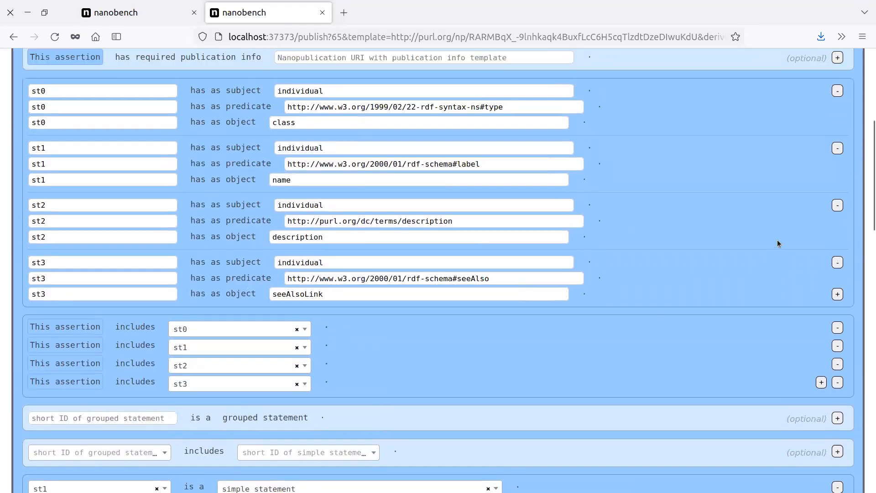
left_click(106, 13)
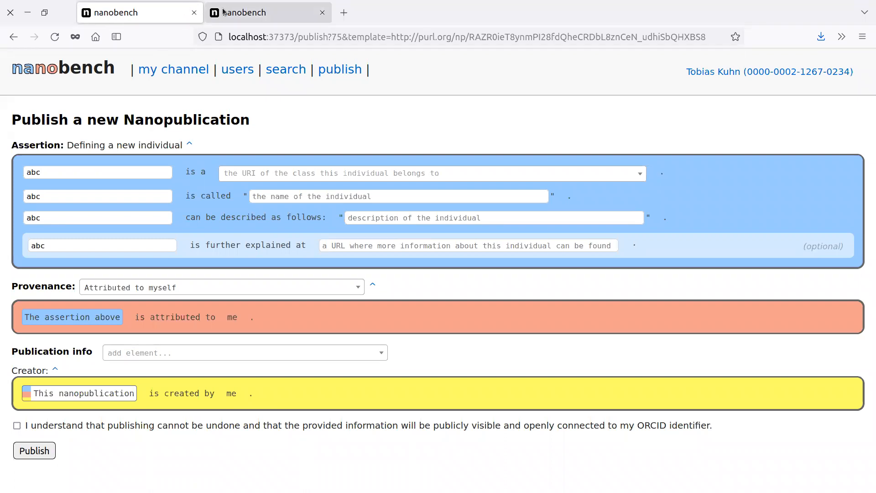
left_click(271, 14)
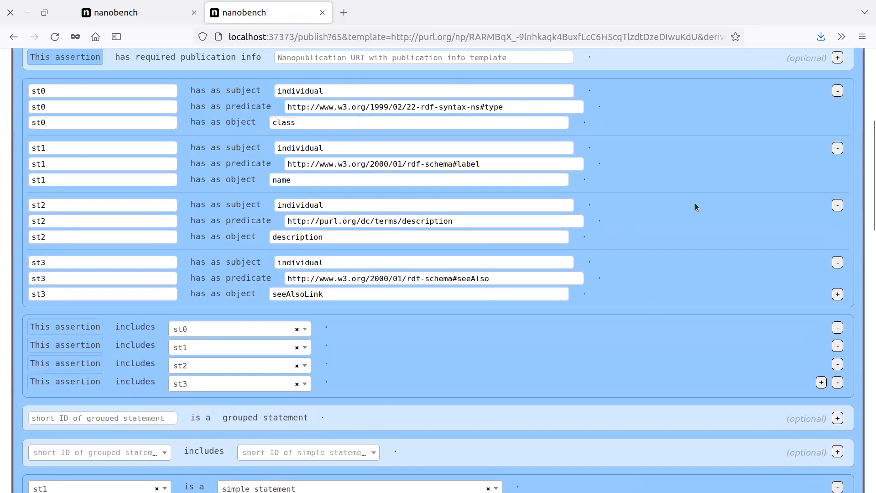
- Add an empty simple statement after st3 and remove it again
left_click(838, 294)
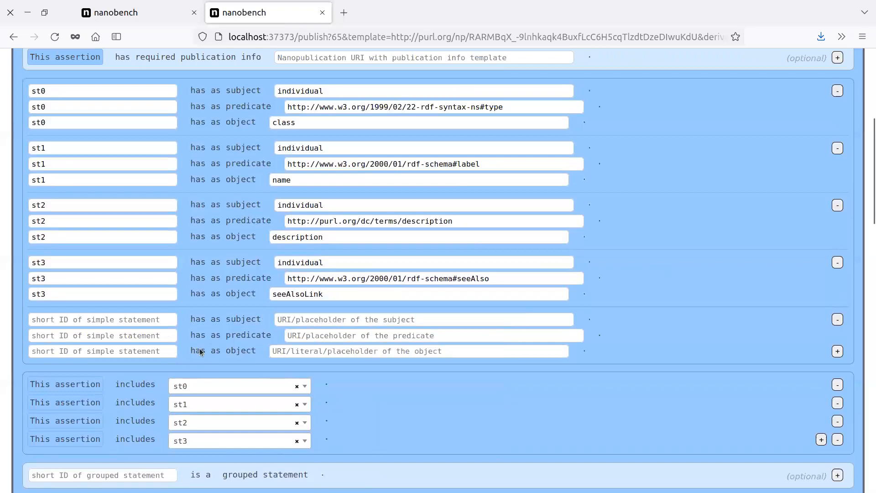
left_click(837, 320)
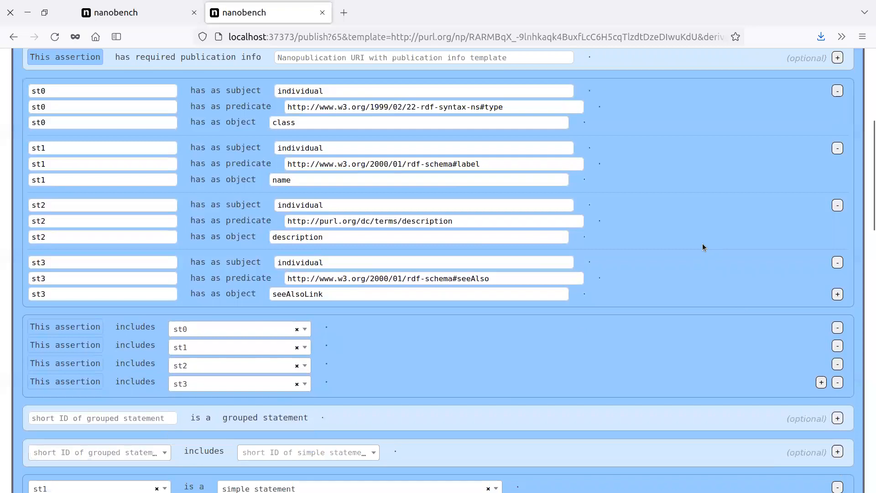
scroll(703, 242, "up", 3)
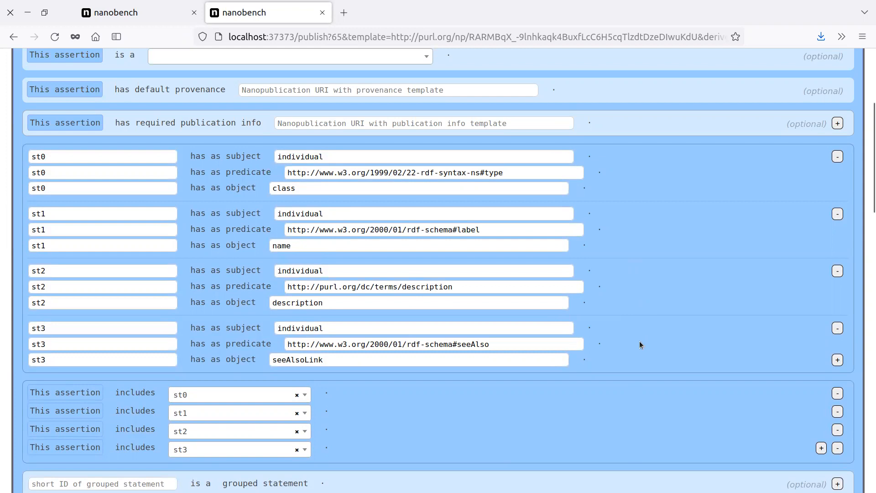
- Review the statement order values and the available statement types for st1, keeping "simple statement" selected
scroll(640, 345, "down", 5)
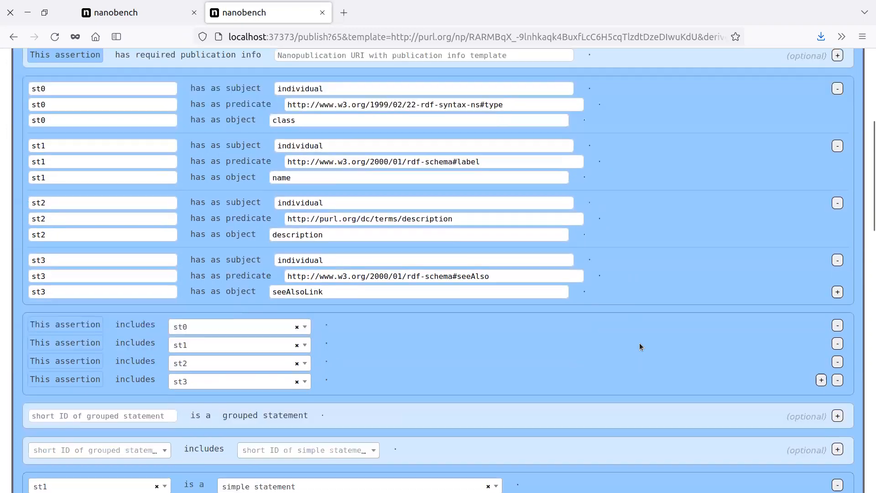
scroll(484, 214, "down", 3)
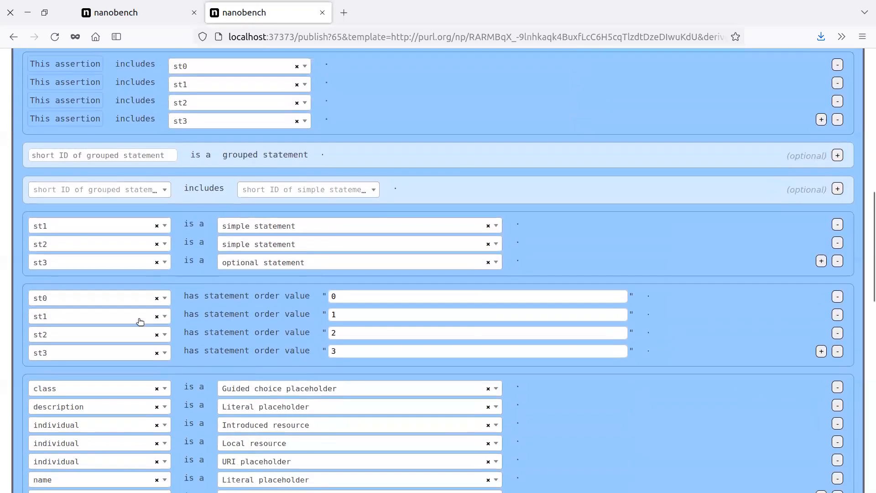
scroll(644, 192, "up", 3)
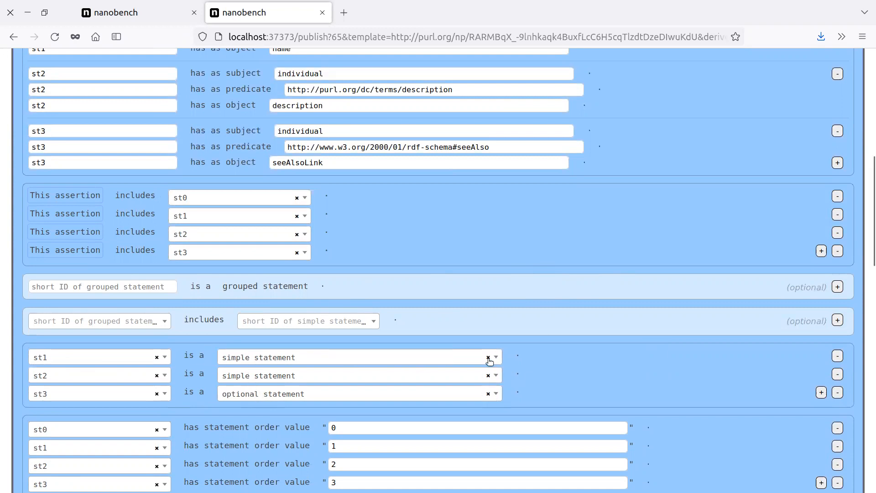
left_click(468, 362)
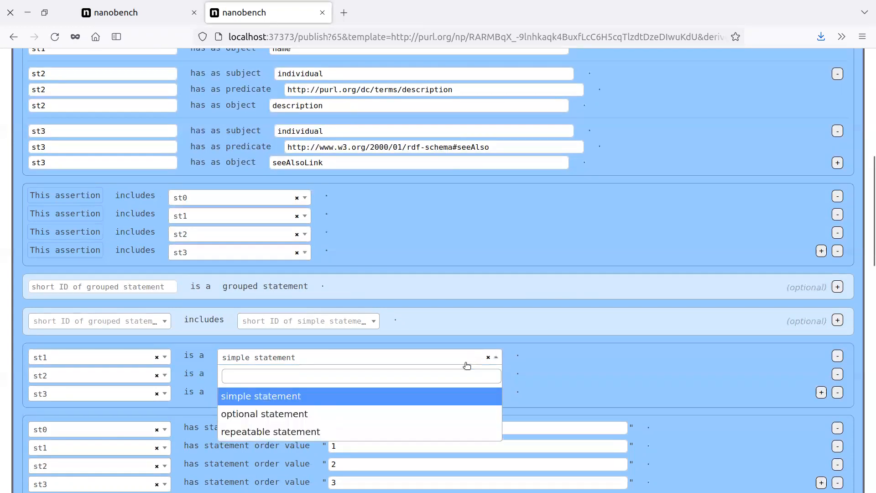
left_click(449, 397)
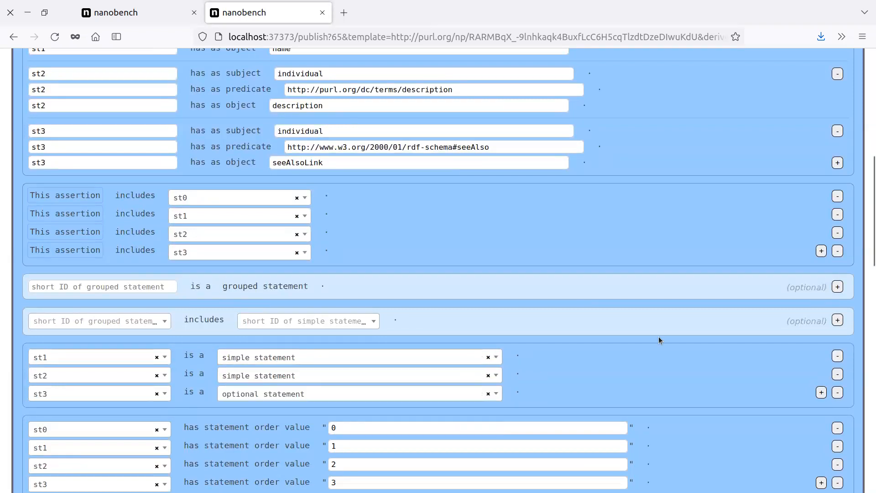
- Remove the statement type entries for st1 and st2, keeping only the one for st3
left_click(838, 356)
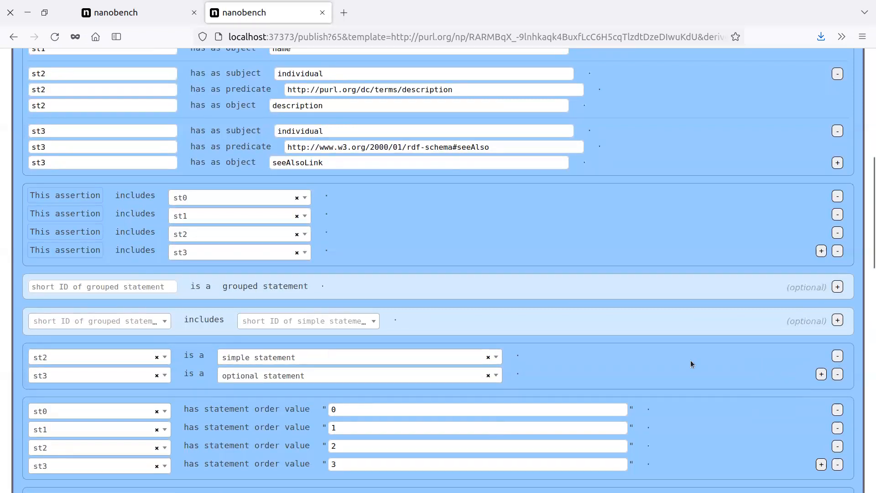
left_click(838, 357)
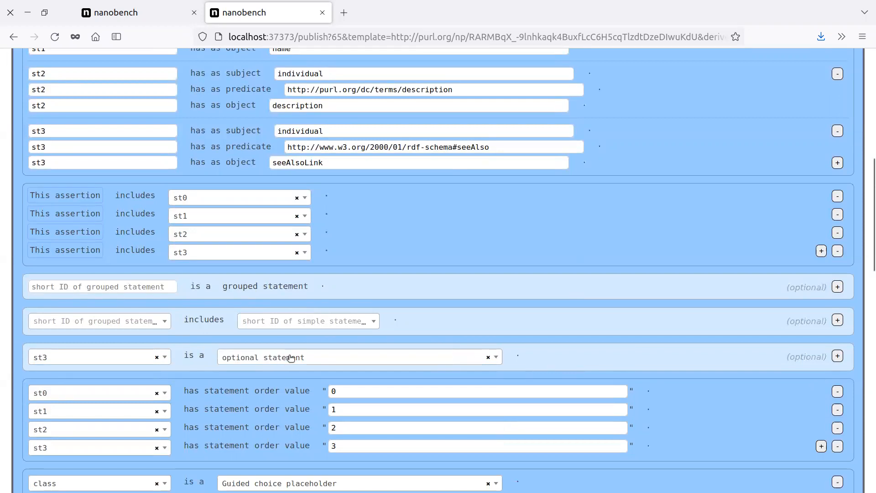
- Add a second type entry declaring st3 a repeatable statement, and check the optional line in the "Defining a new individual" form
left_click(838, 357)
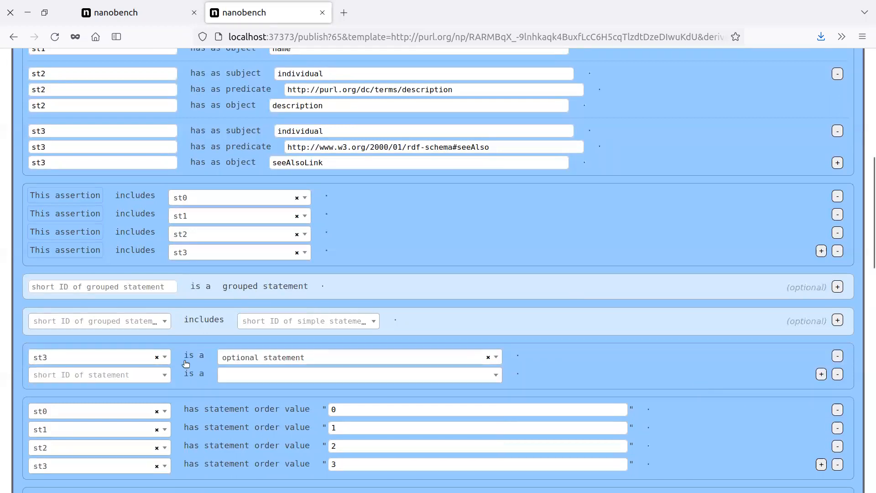
left_click(135, 375)
left_click(109, 466)
left_click(233, 376)
left_click(255, 450)
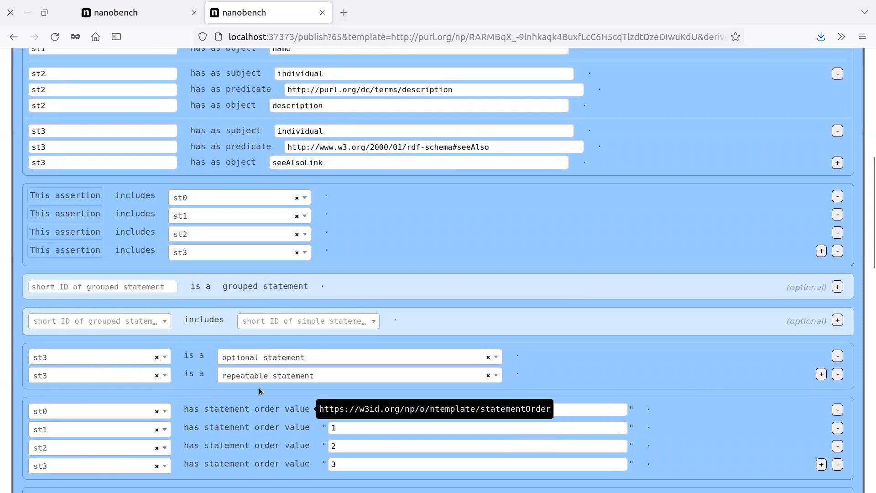
left_click(99, 5)
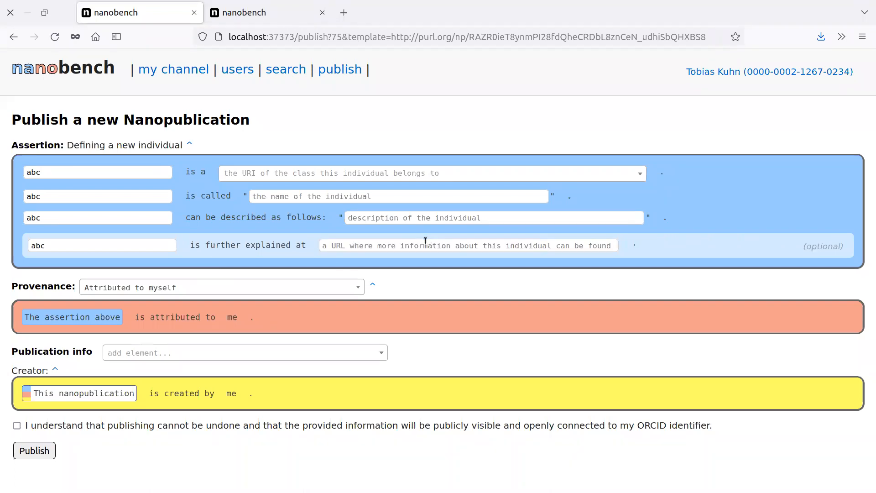
left_click(247, 13)
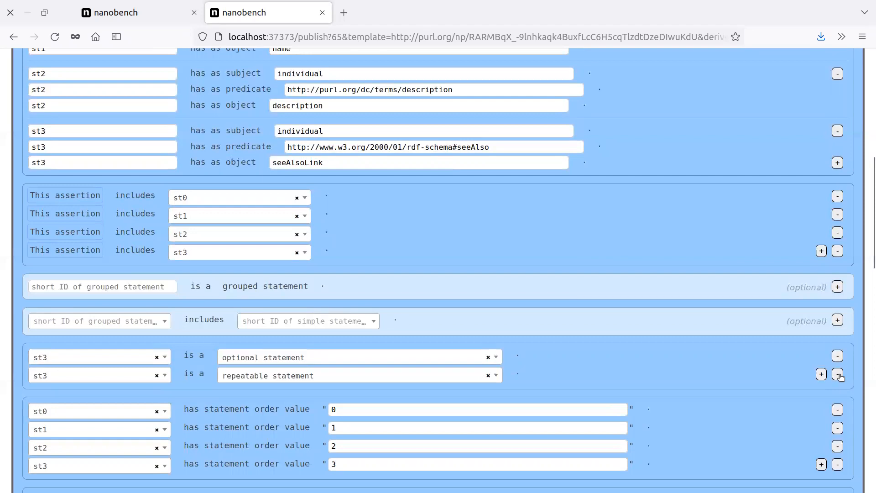
- Change the added type entry to st1 as an optional statement, and remove that entry again
left_click(134, 379)
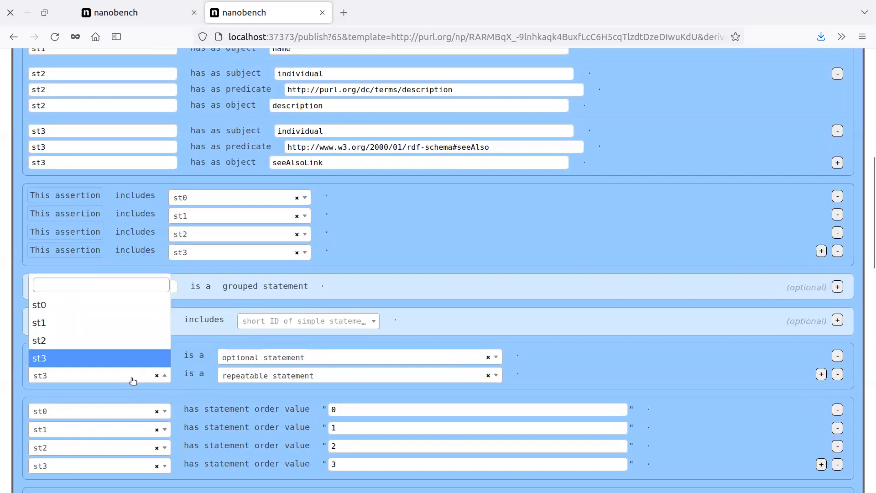
left_click(100, 323)
left_click(248, 376)
left_click(242, 432)
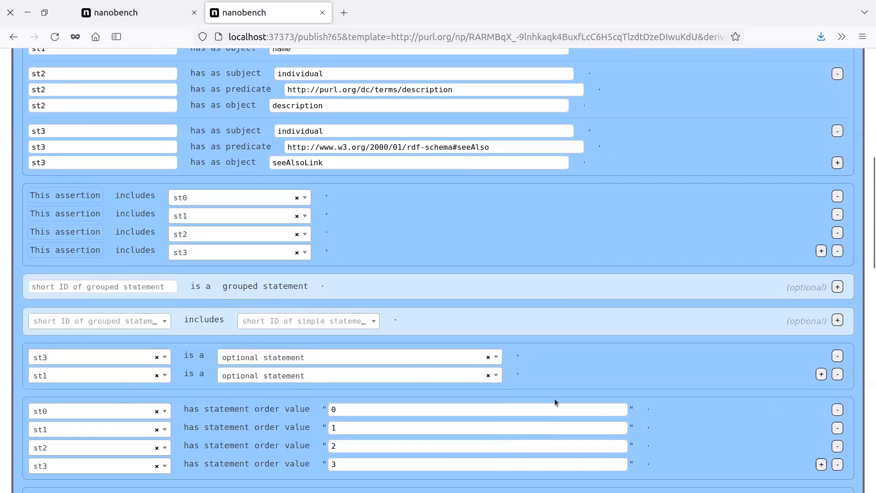
left_click(837, 375)
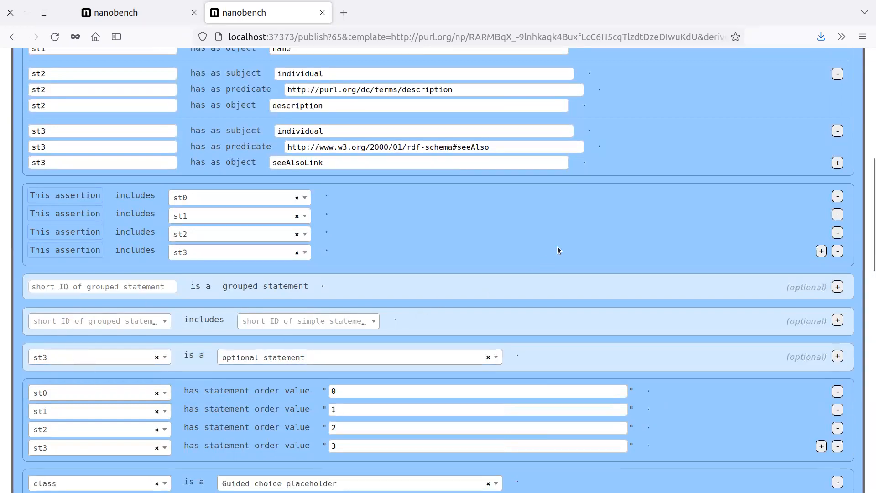
- Swap the order values of the last two statements, giving st2 the value 3 and st3 the value 2
scroll(557, 249, "down", 5)
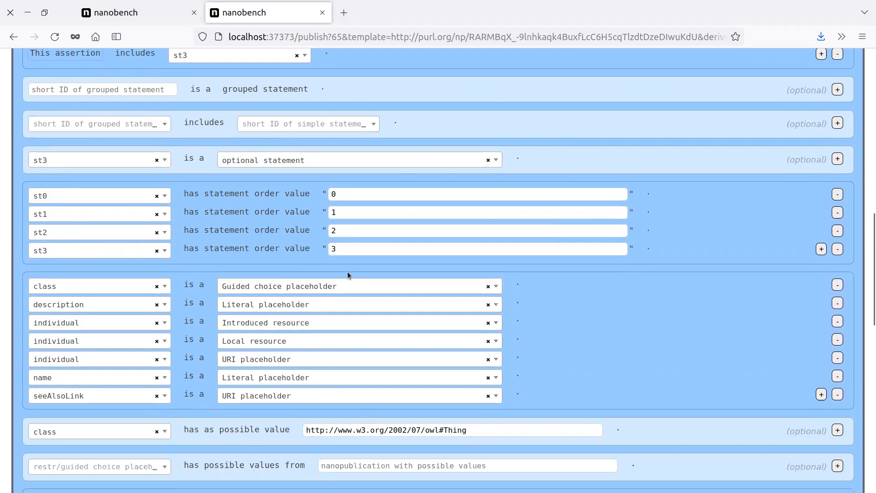
left_click(341, 234)
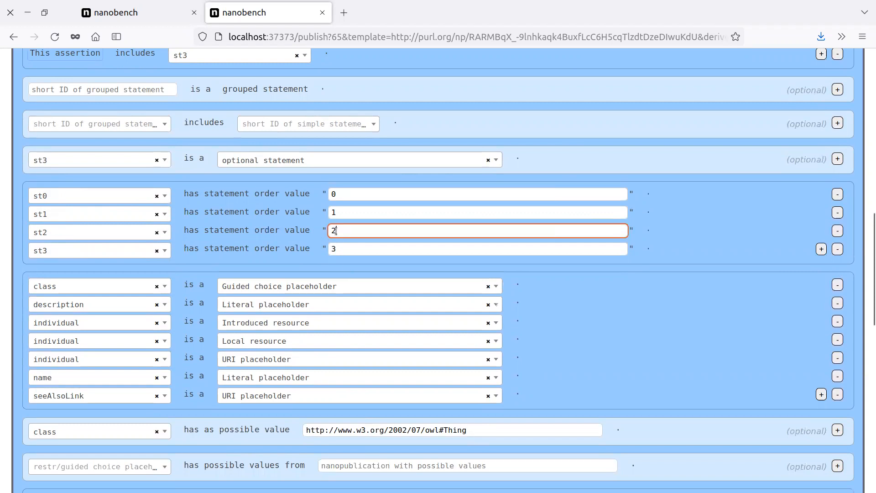
key("BackSpace")
type("3")
left_click(342, 250)
key("BackSpace")
type("2")
- Restore the statement order values to 2 for st2 and 3 for st3
left_click(359, 235)
left_click(340, 247)
double_click(343, 230)
type("2")
key("Tab")
type("3")
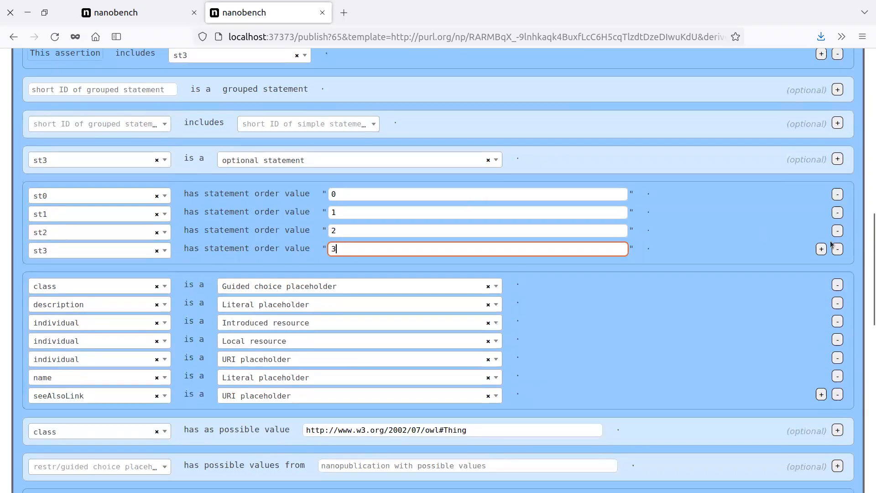
- Remove the order value entries for st0, st1 and st2, and clear the remaining st3 entry
left_click(838, 195)
left_click(837, 195)
left_click(838, 196)
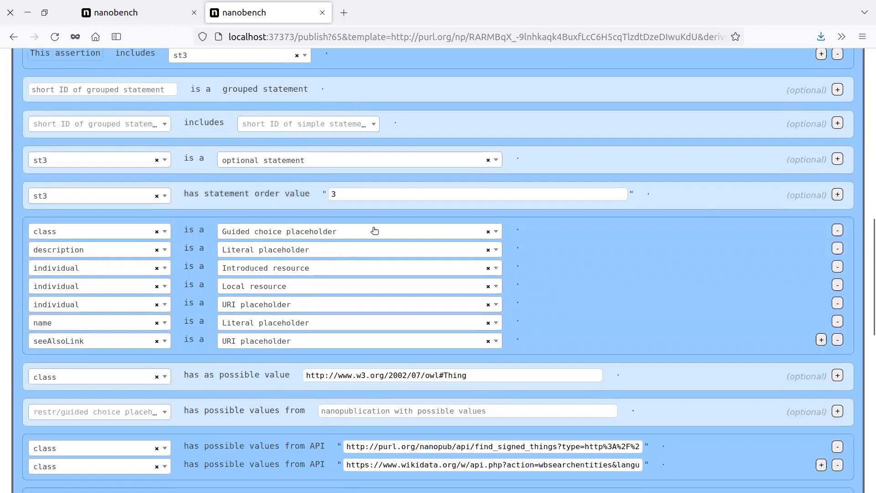
left_click_drag(340, 194, 320, 193)
key("BackSpace")
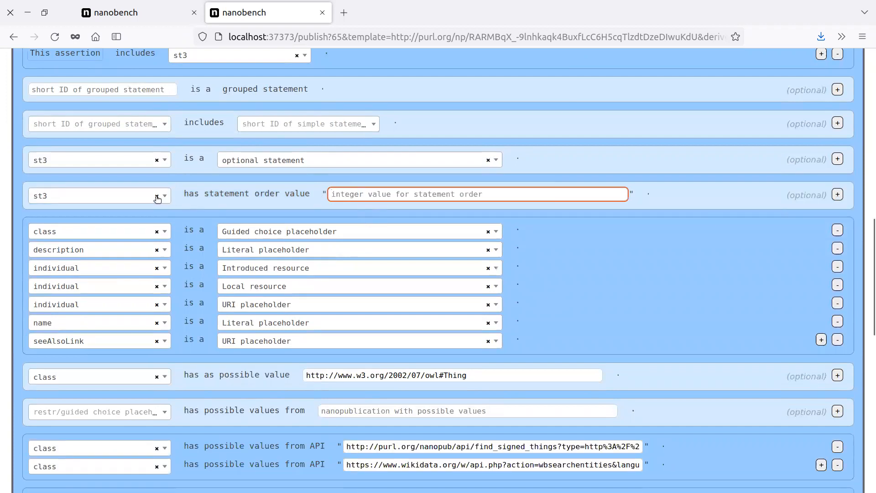
left_click(156, 196)
left_click(160, 203)
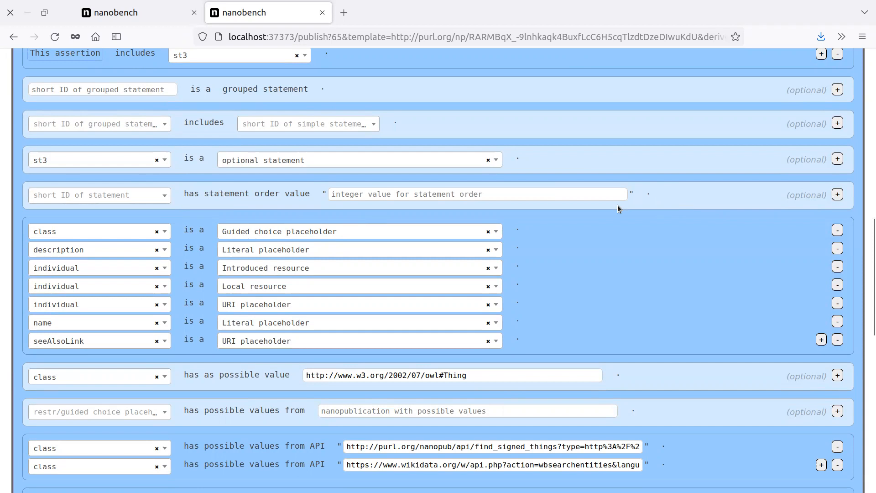
- Review the template's sections from the included statements down to the provenance and publication info, returning to the placeholder types
scroll(609, 201, "up", 5)
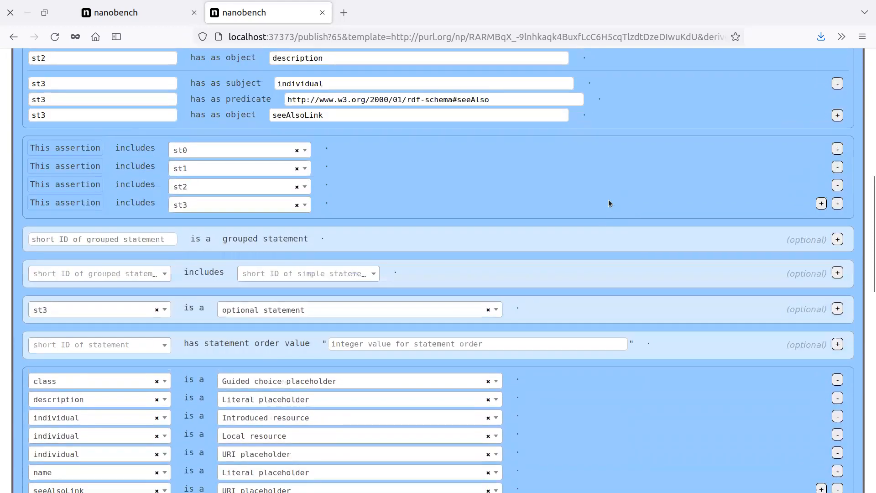
scroll(681, 283, "down", 3)
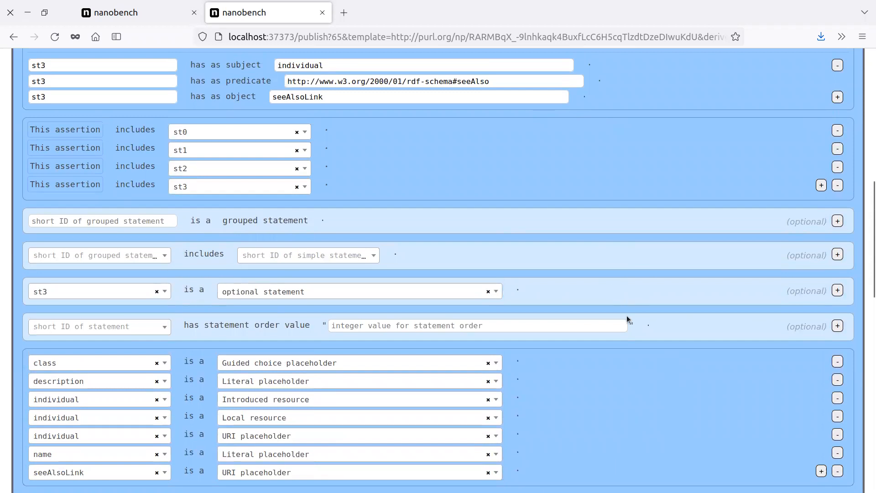
scroll(622, 315, "down", 13)
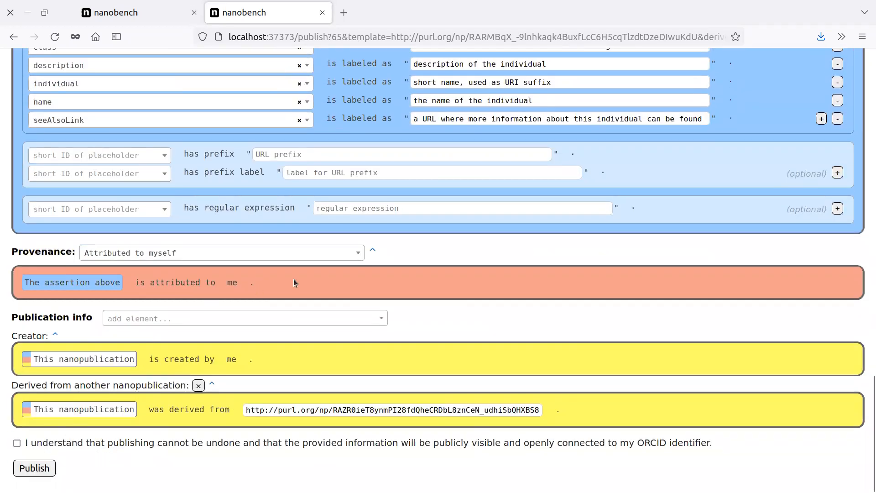
scroll(426, 284, "up", 12)
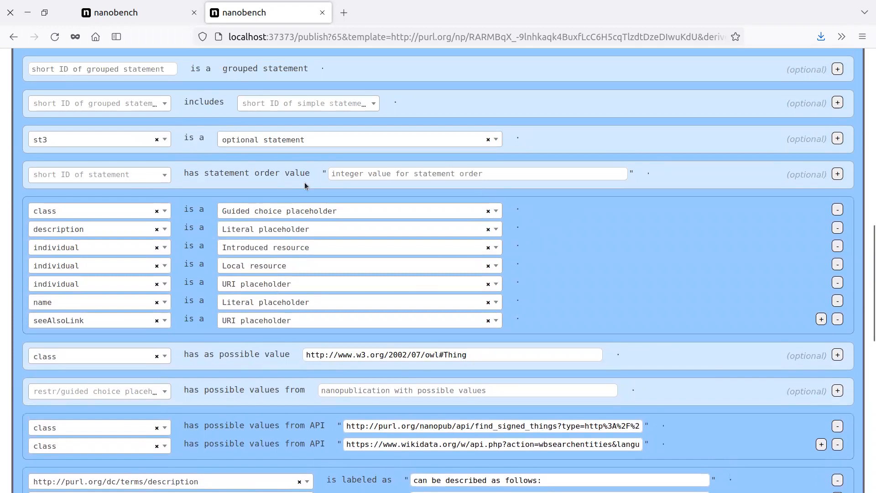
scroll(123, 297, "up", 2)
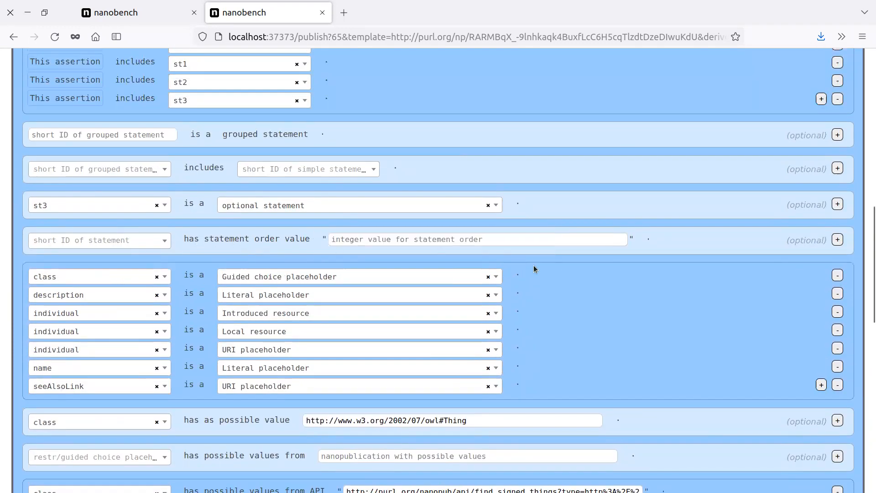
scroll(535, 269, "down", 2)
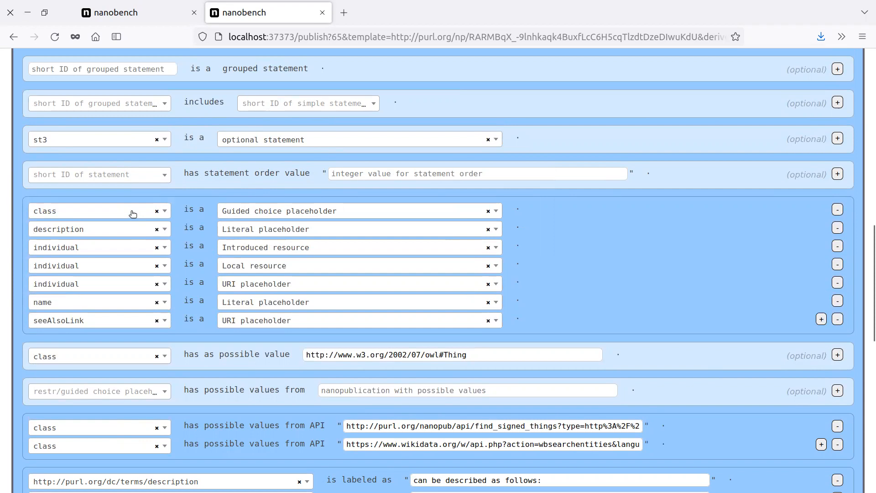
- Compare the class placeholder's guided choice type with the class options offered in the "Defining a new individual" form
left_click(133, 214)
left_click(127, 249)
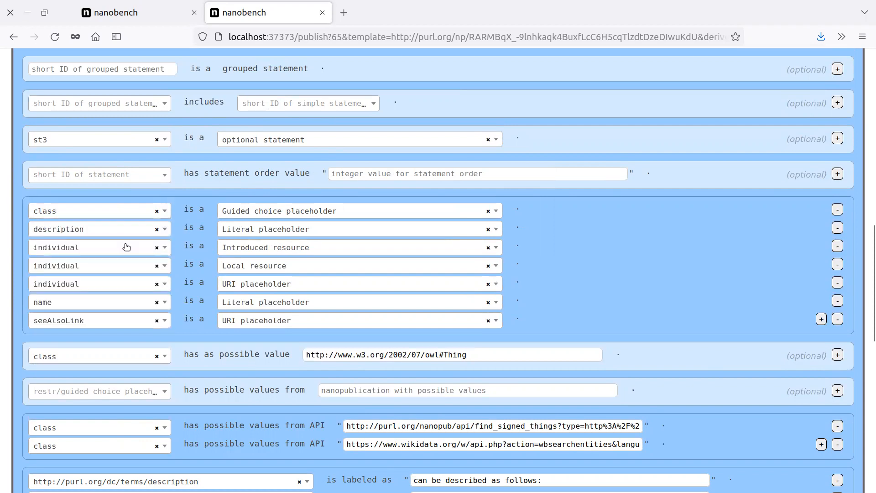
left_click(107, 6)
left_click(271, 174)
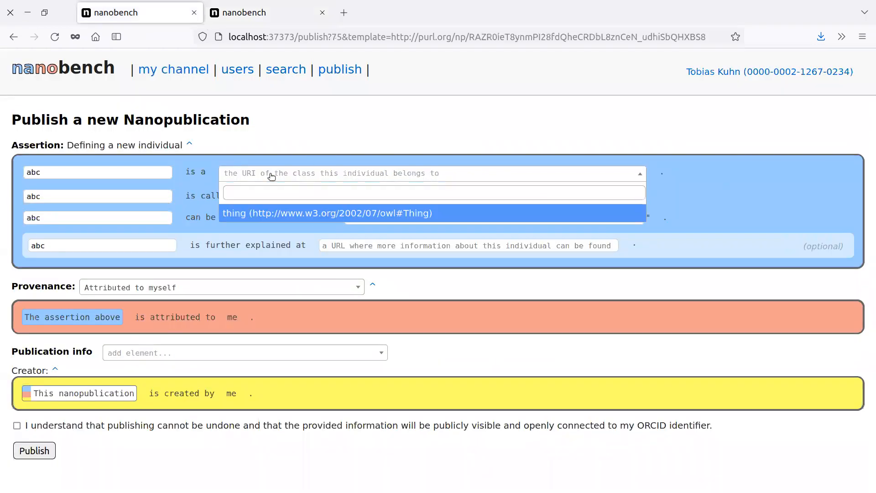
left_click(244, 12)
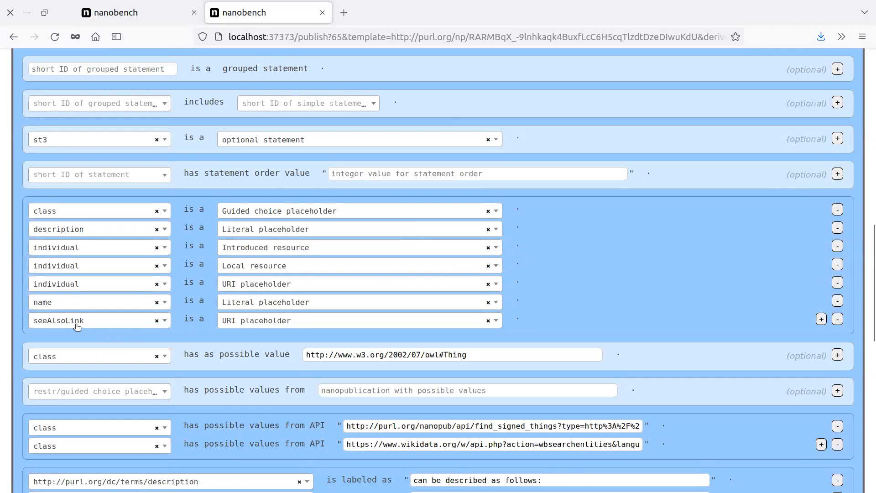
- Enter "a sdf s" as the further explanation URL in the "Defining a new individual" form and try to publish it
left_click(108, 17)
left_click(341, 247)
left_click(229, 21)
left_click(127, 16)
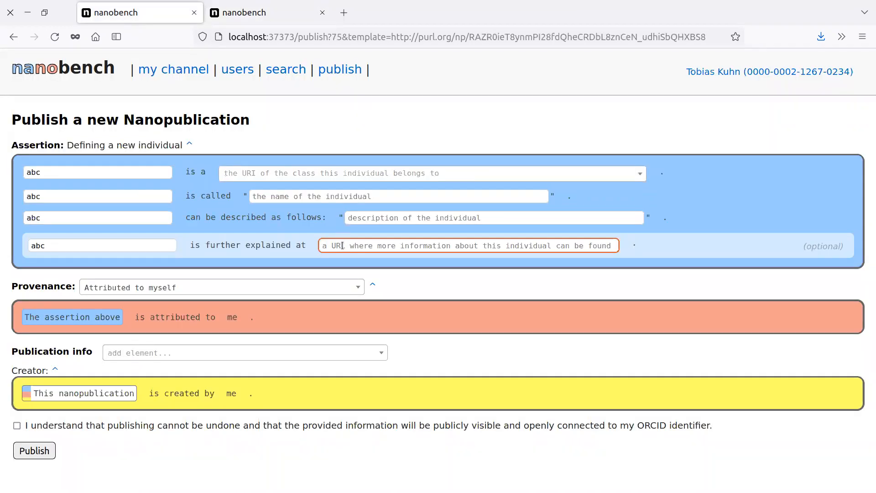
type("a sdf s")
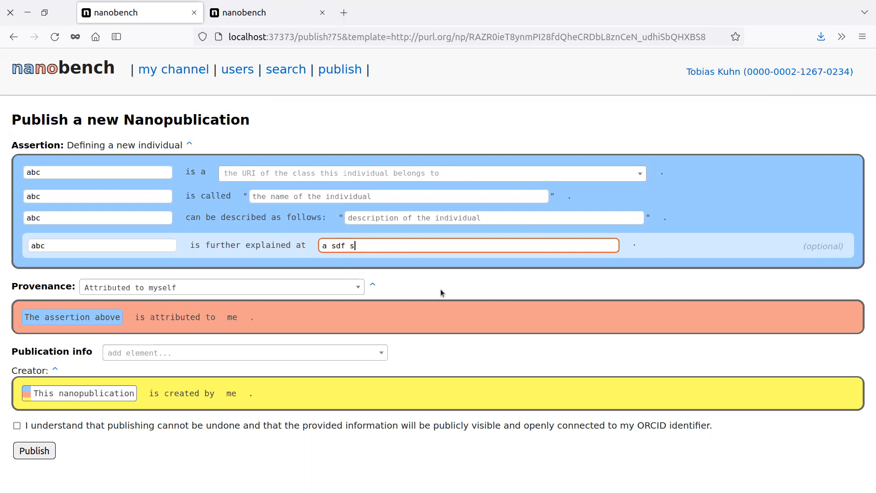
left_click(34, 451)
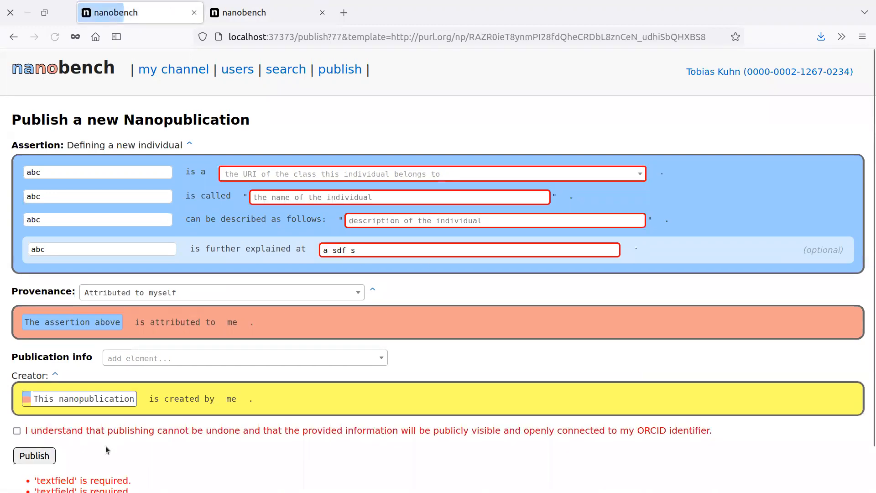
- Examine the form's validation messages and compare them with the seeAlsoLink placeholder's type in the template
scroll(155, 418, "down", 2)
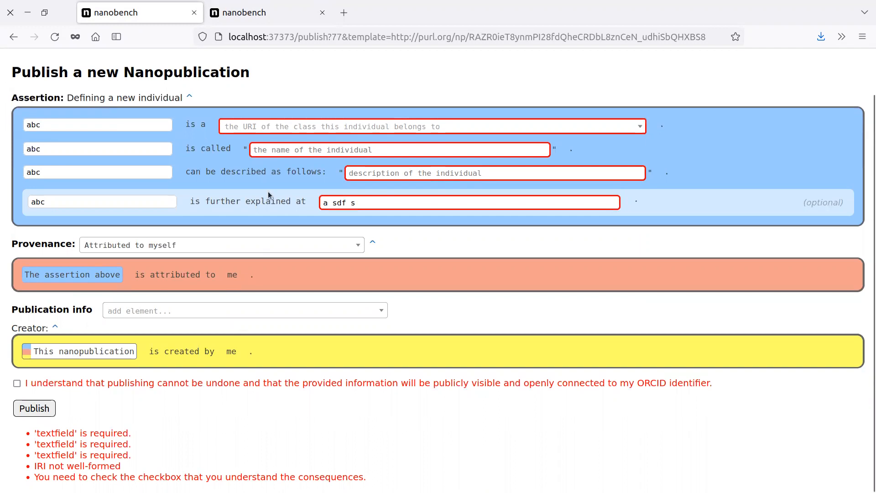
scroll(301, 201, "up", 2)
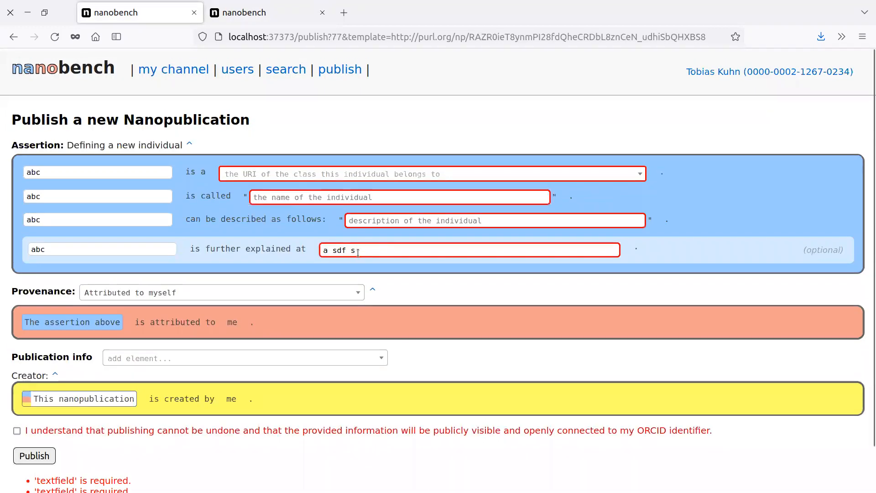
left_click(310, 7)
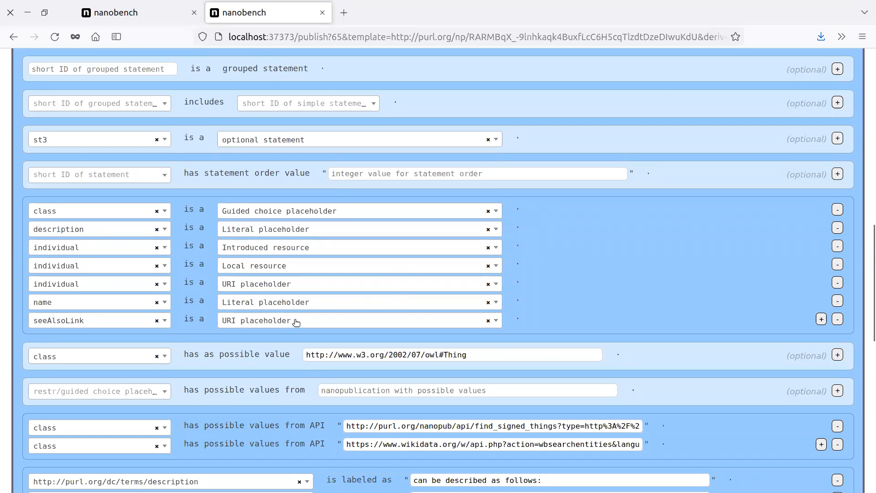
- Search the form's class choices for "df" and check the class placeholder's possible value sources in the template
left_click(147, 18)
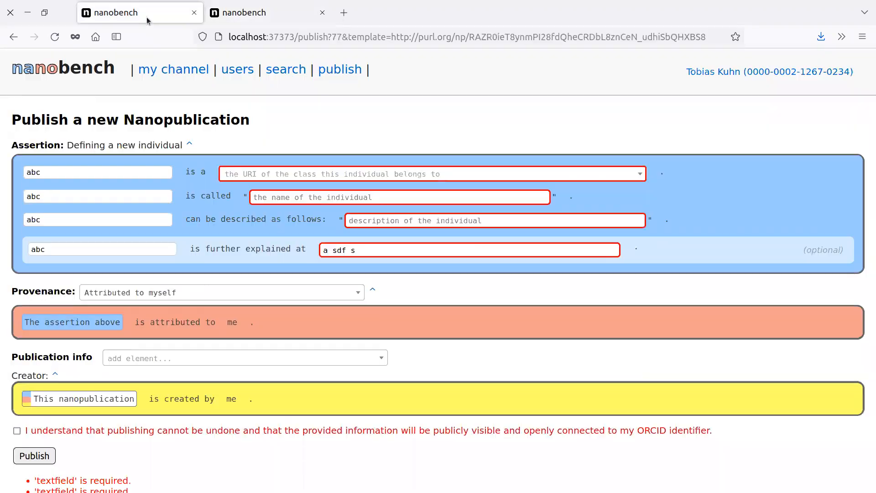
left_click(235, 178)
type("df")
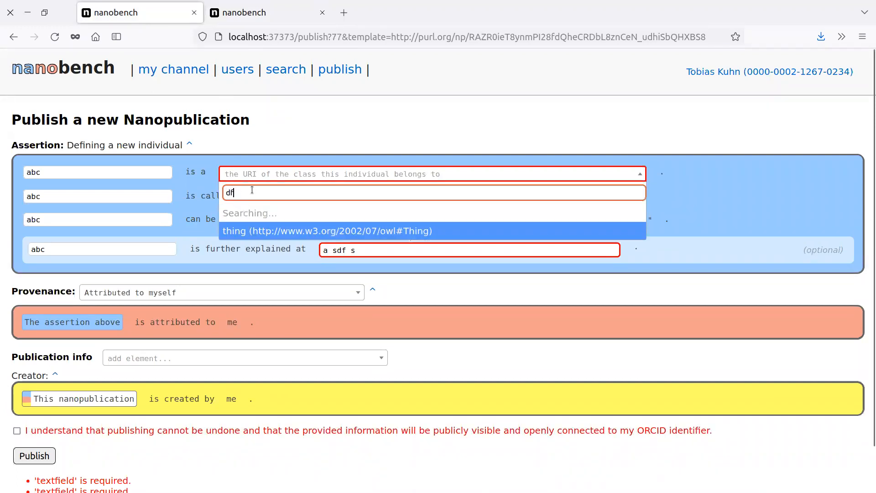
left_click(240, 19)
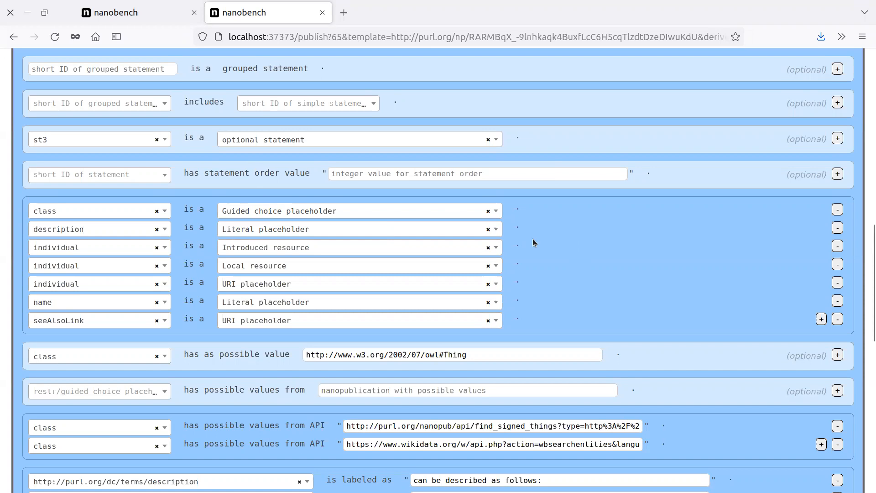
left_click(133, 13)
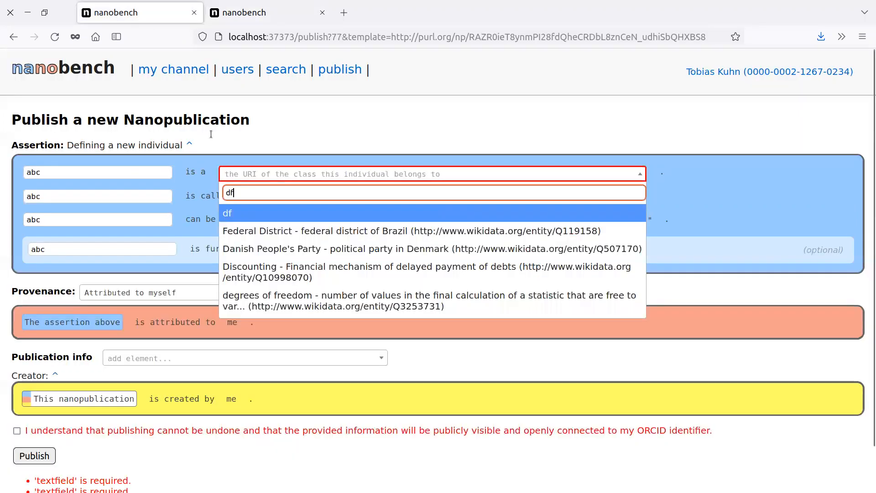
left_click_drag(249, 192, 206, 186)
type("http://example.com")
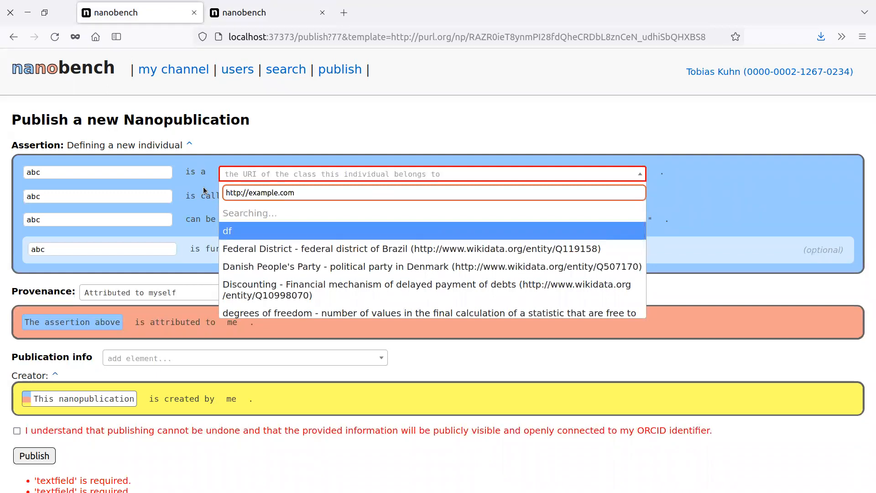
- Try Restricted choice placeholder as the class placeholder's type in the template and restore Guided choice placeholder
left_click(255, 12)
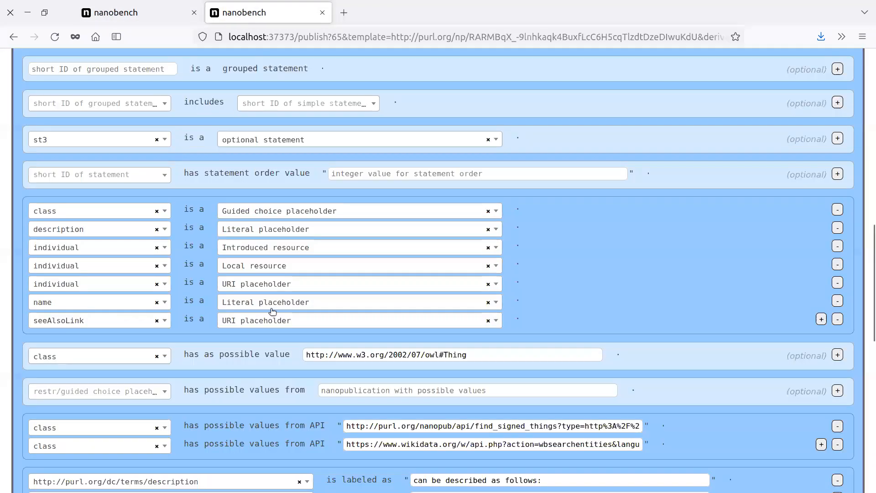
left_click(329, 210)
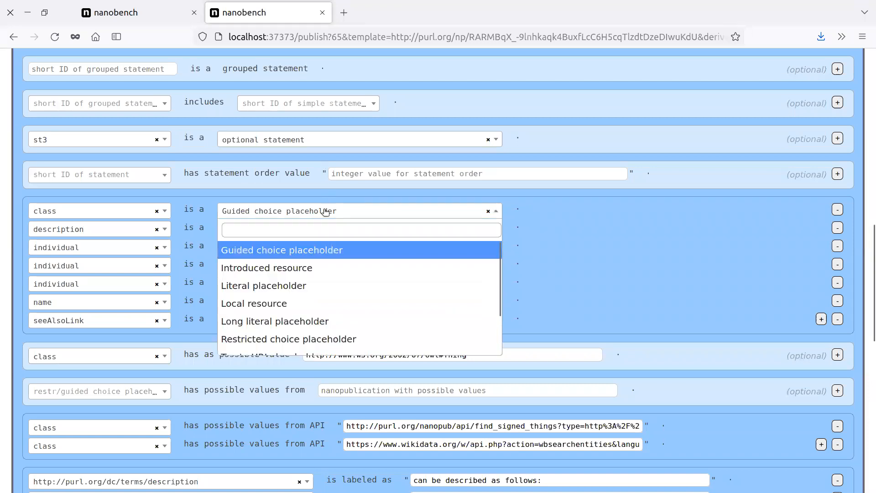
scroll(293, 319, "down", 1)
left_click(292, 293)
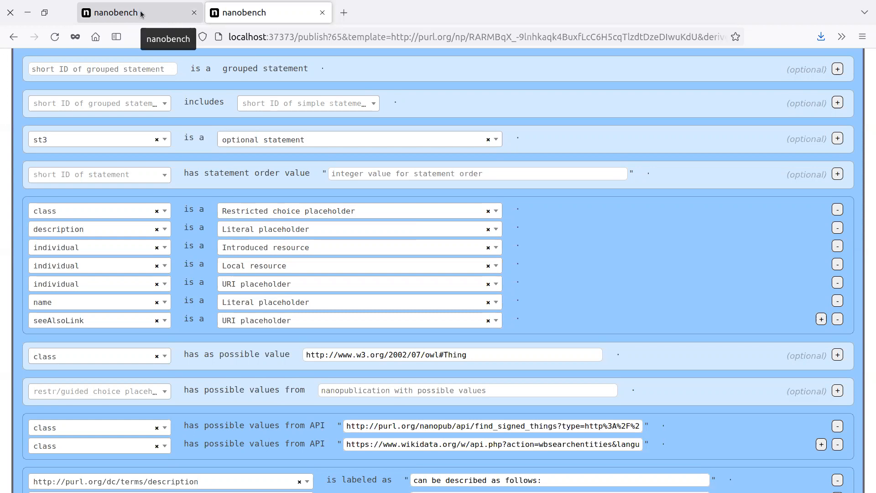
left_click(364, 211)
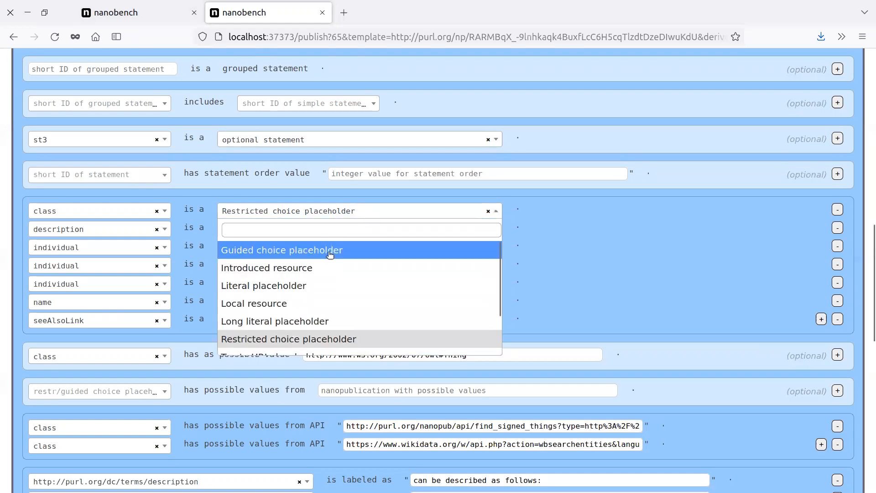
left_click(330, 254)
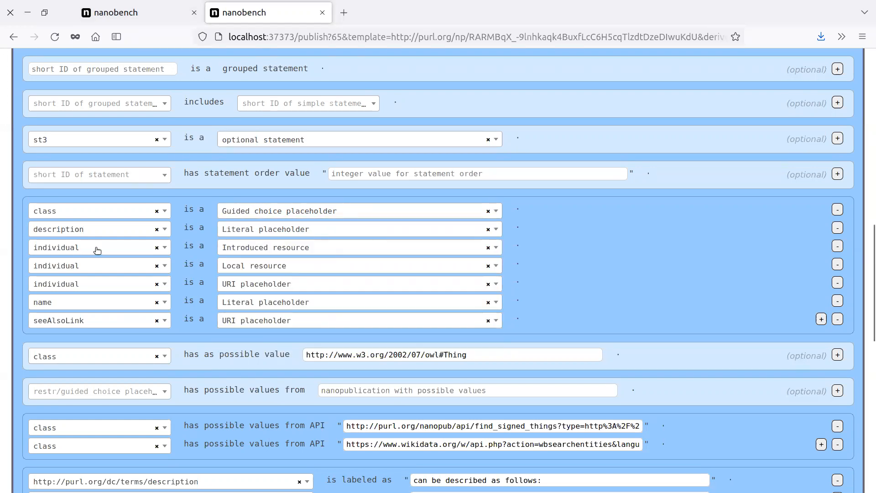
- Try "sdfla sdfl" as the individual's name in the "Defining a new individual" form and clear it again
left_click(157, 13)
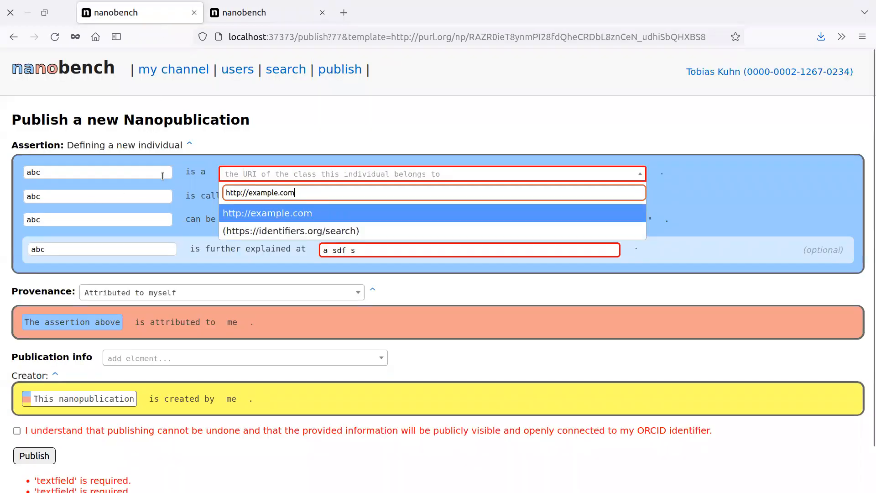
left_click(163, 176)
left_click(354, 201)
type("sdfla sdfl")
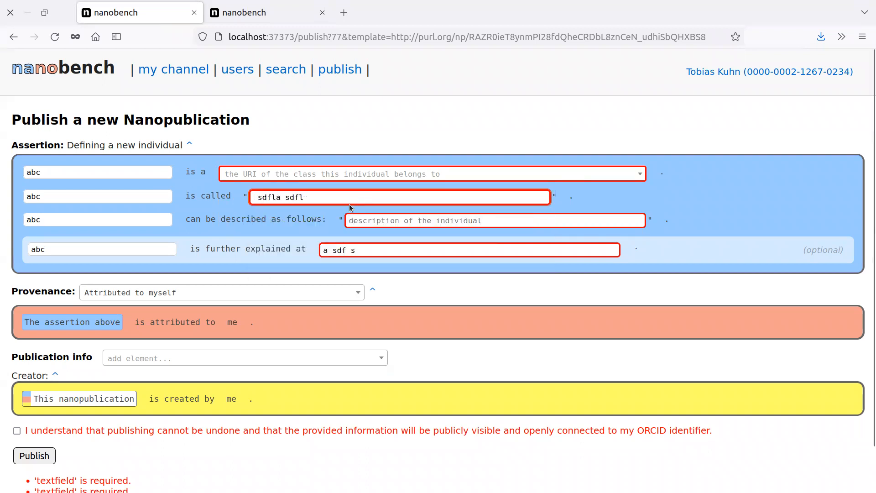
double_click(247, 196)
left_click_drag(401, 199, 262, 197)
key("BackSpace")
key("BackSpace")
- Check the form's description field against the placeholder types and set the template's description placeholder to Long literal placeholder
left_click(224, 9)
left_click(253, 229)
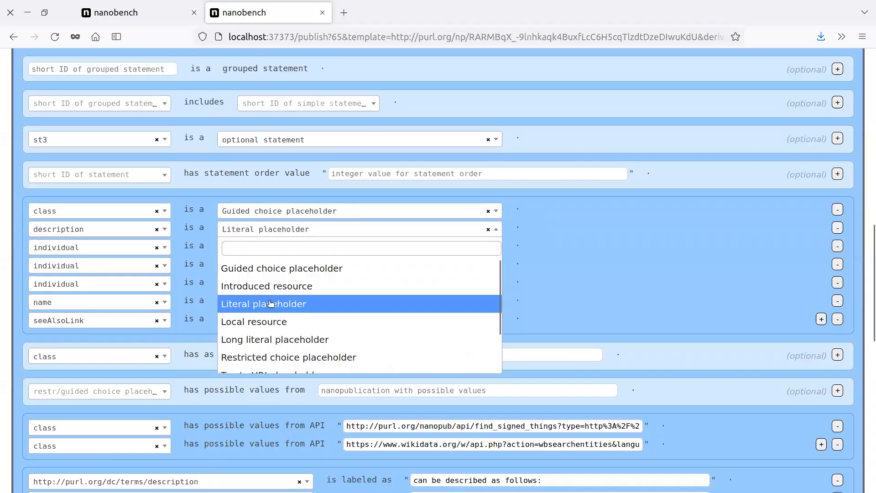
key("Escape")
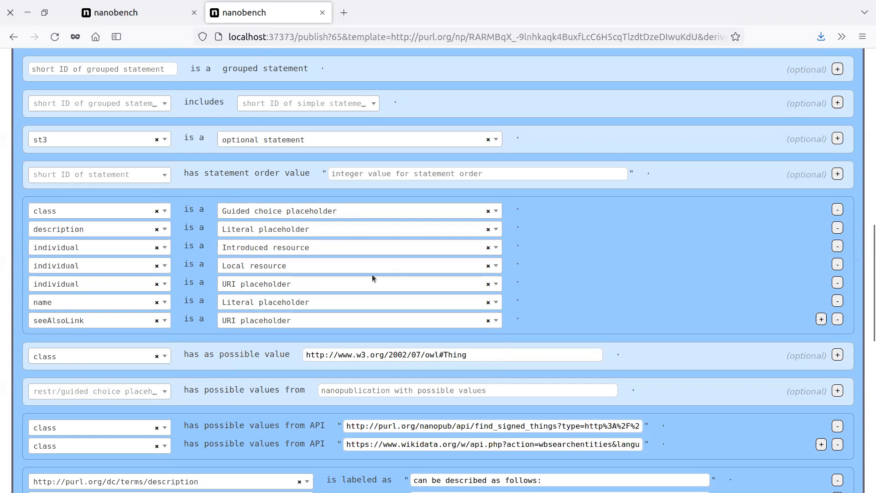
left_click(105, 13)
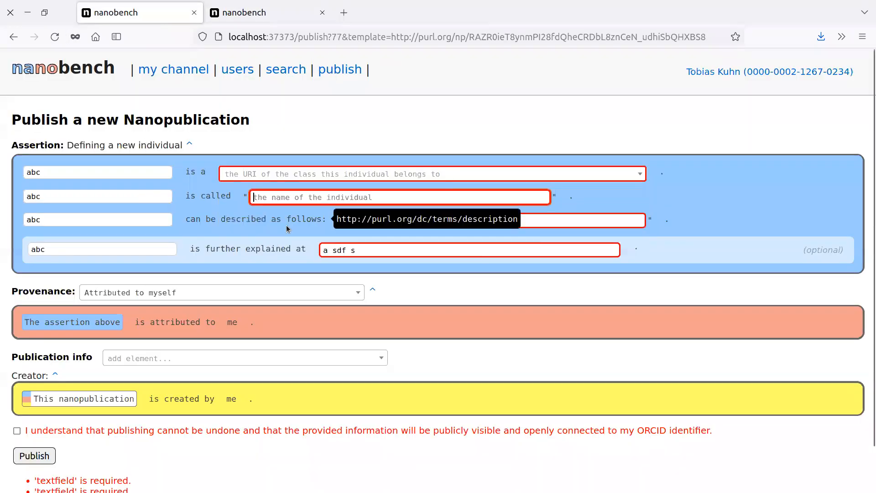
left_click(340, 219)
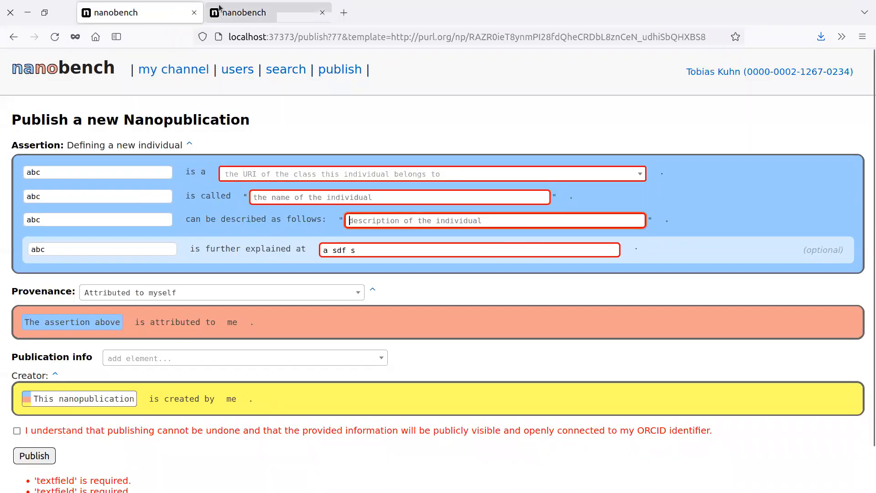
left_click(219, 14)
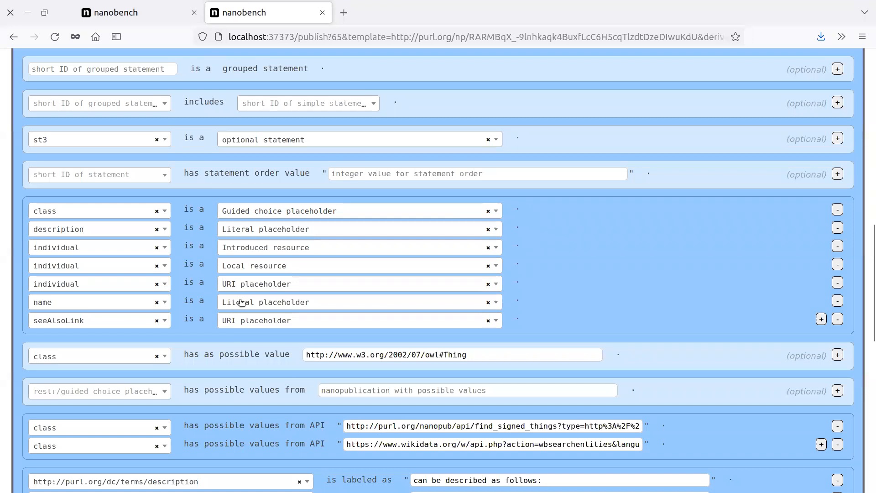
left_click(257, 230)
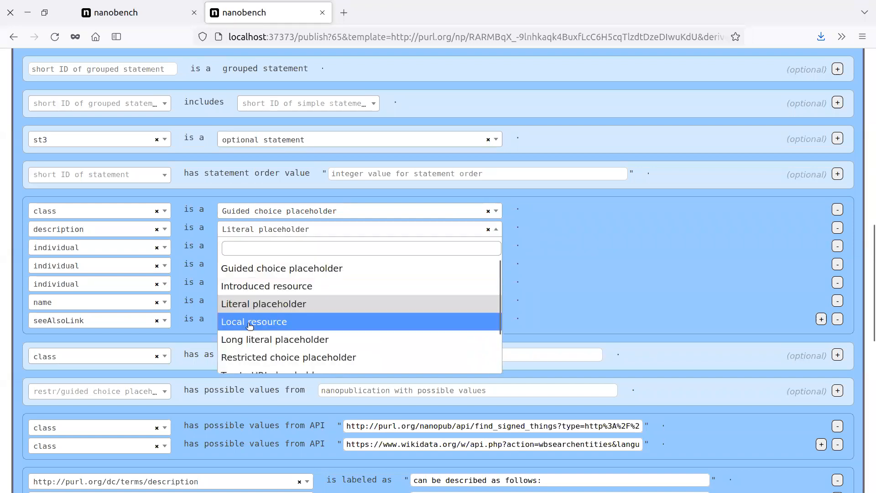
left_click(252, 342)
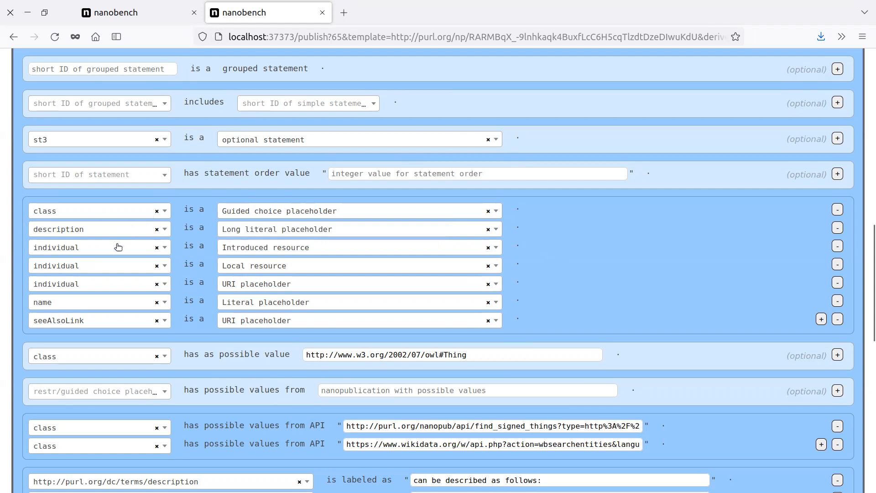
- Compare the individual's short name field in the form with the individual placeholder's types in the template
left_click(116, 11)
left_click(75, 170)
key("ctrl+Tab")
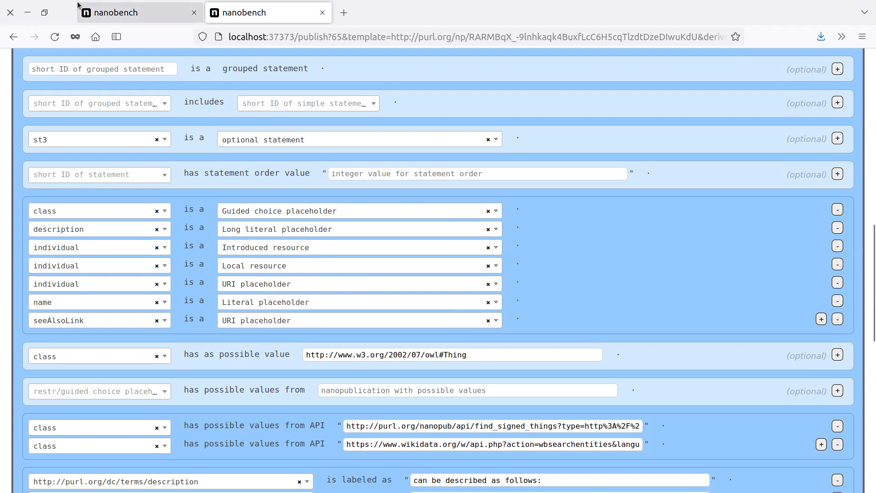
left_click(108, 9)
left_click(228, 10)
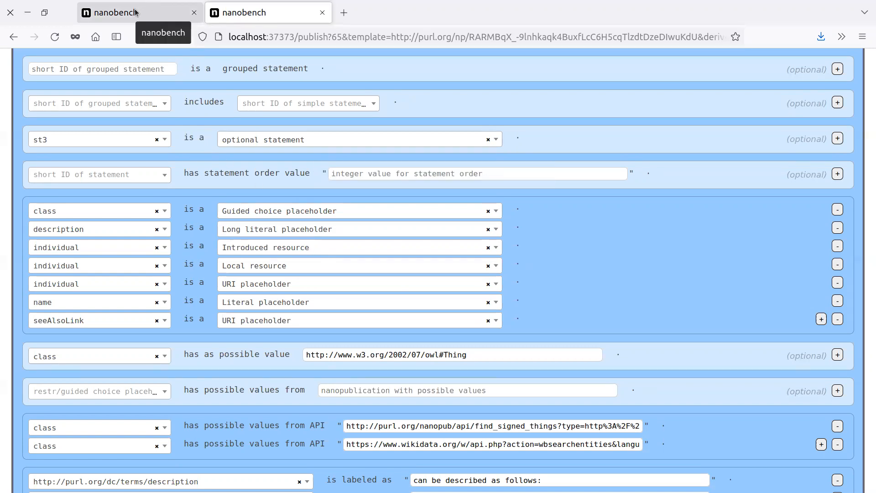
left_click(149, 13)
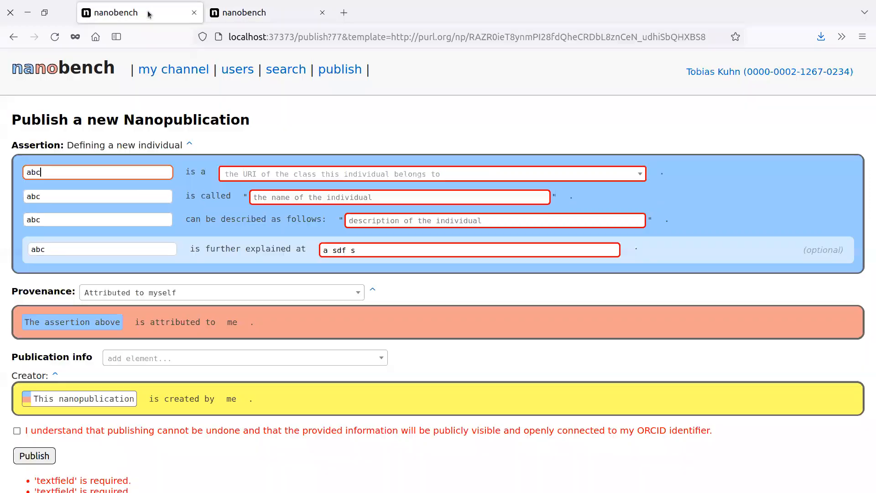
- Open the template's nanopublication, follow it to the version it supersedes, and examine nanopublication RAG7FOoKKg that references that version
left_click(189, 144)
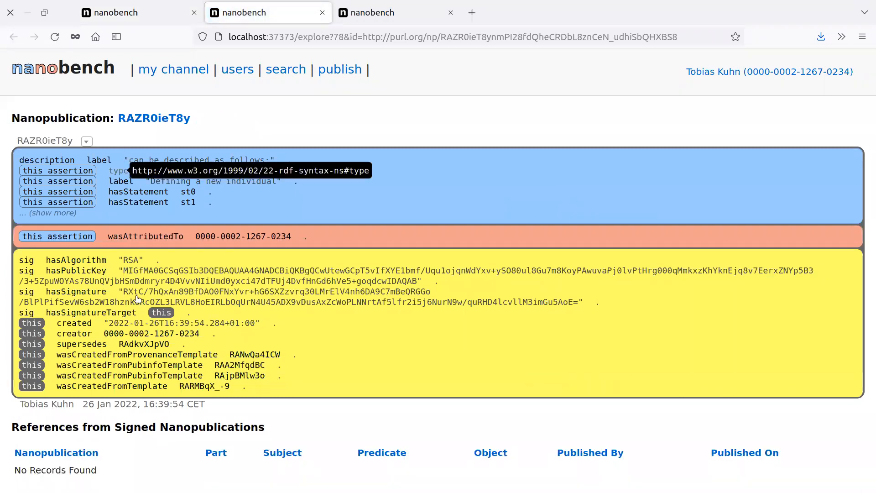
left_click(127, 344)
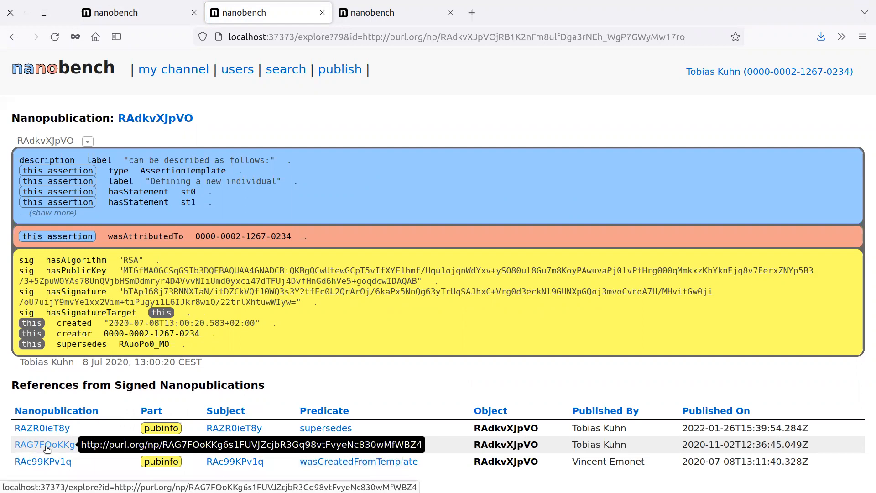
left_click(47, 446)
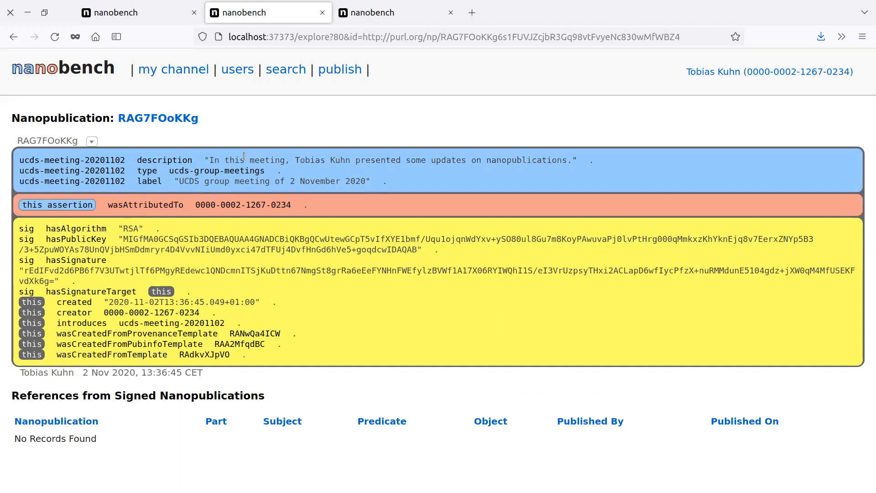
- Review the individual placeholder's type choices in the template, keeping URI placeholder, and close the explored nanopublication
left_click(110, 9)
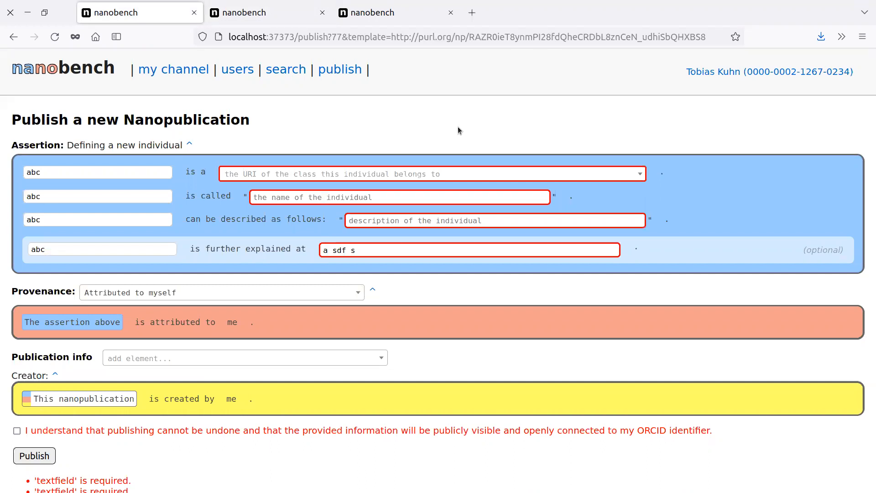
left_click(384, 14)
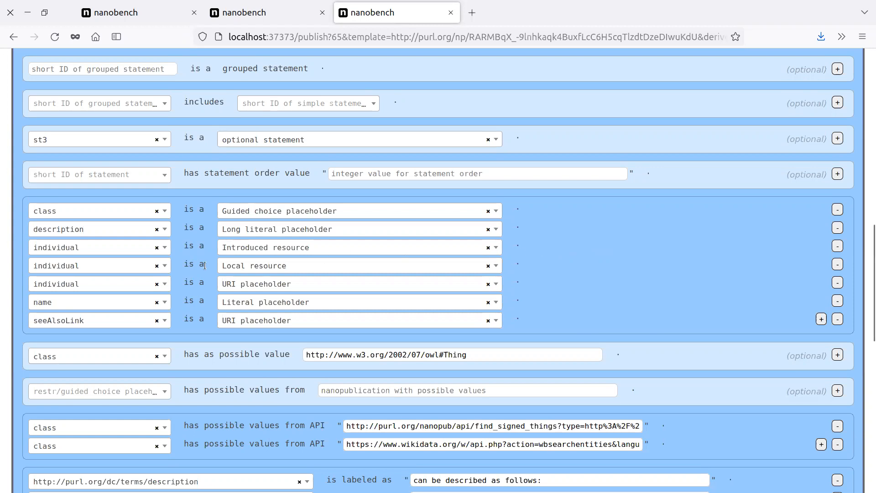
left_click(251, 286)
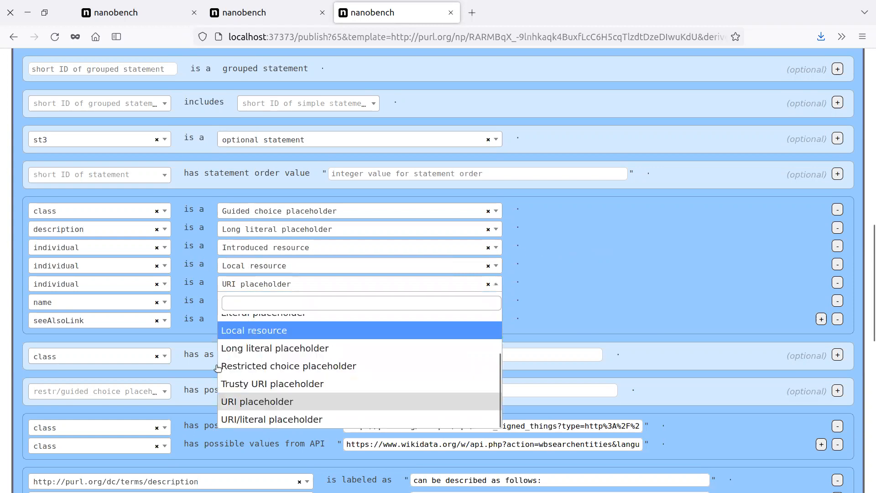
left_click(230, 403)
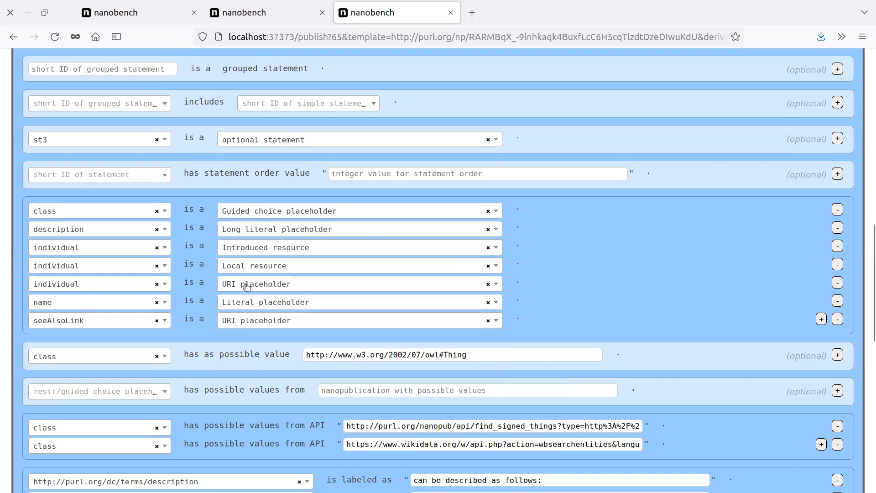
left_click(225, 15)
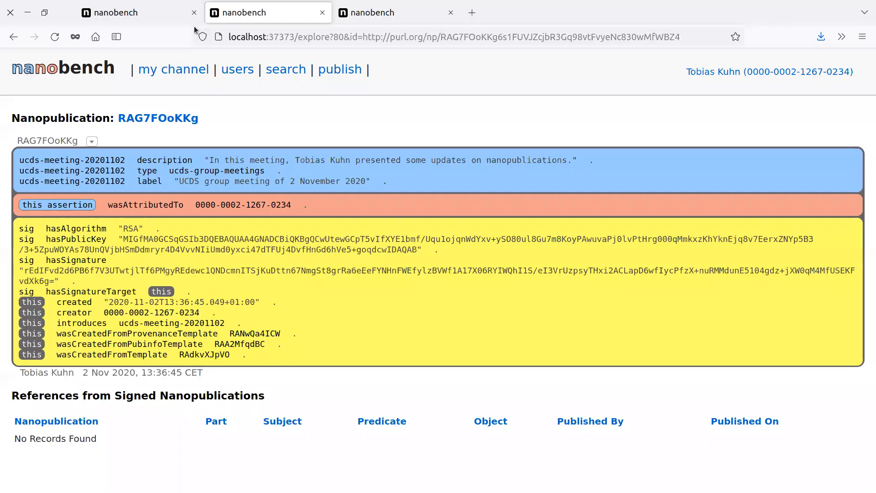
left_click(319, 15)
- Replace the individual's short name in the "Defining a new individual" form with "a"
left_click(146, 16)
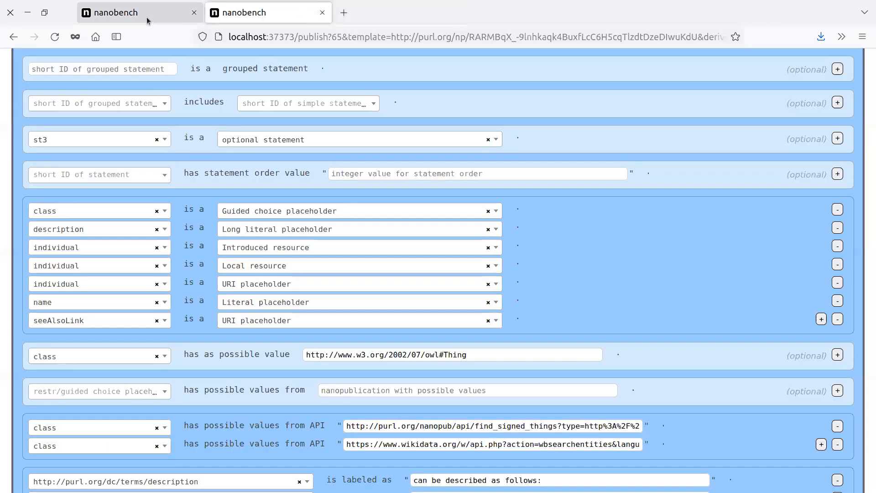
double_click(65, 172)
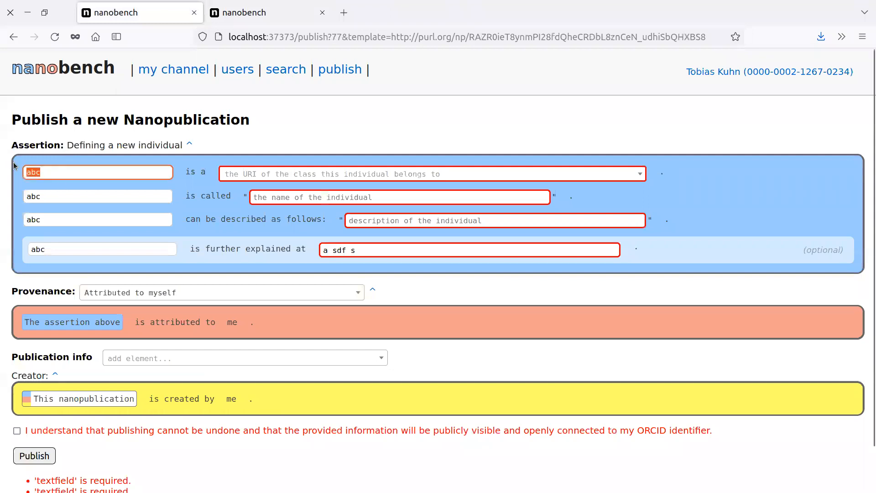
key("BackSpace")
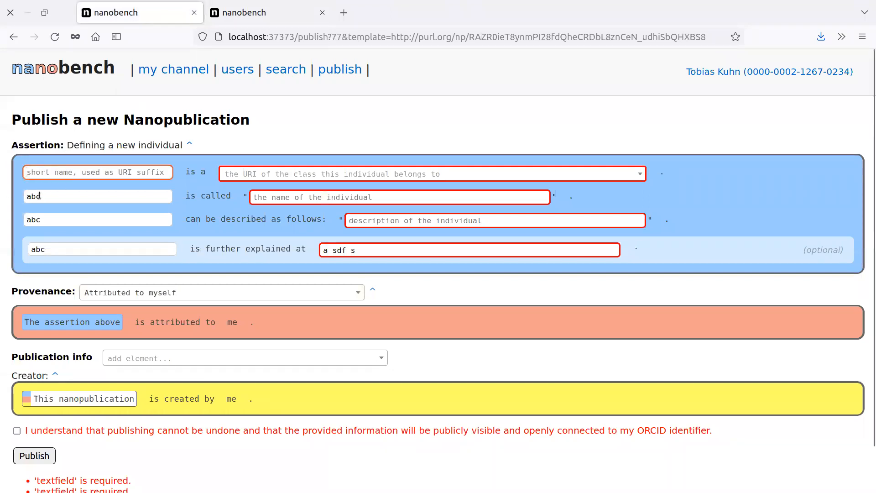
type("a")
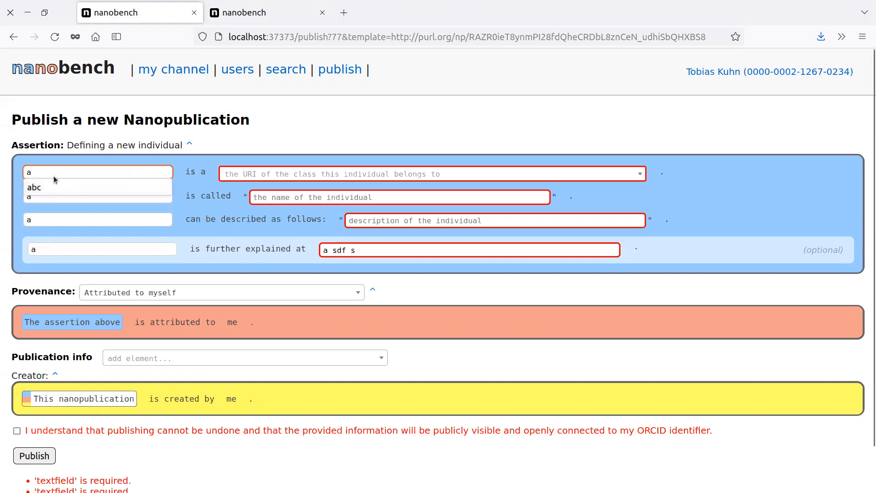
left_click(54, 172)
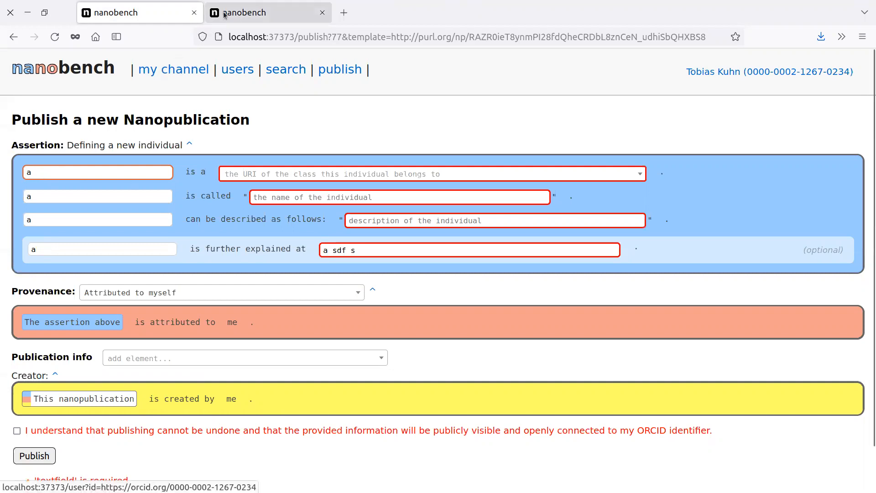
- Try URI/literal placeholder and Trusty URI placeholder as the seeAlsoLink placeholder's type in the template
left_click(225, 14)
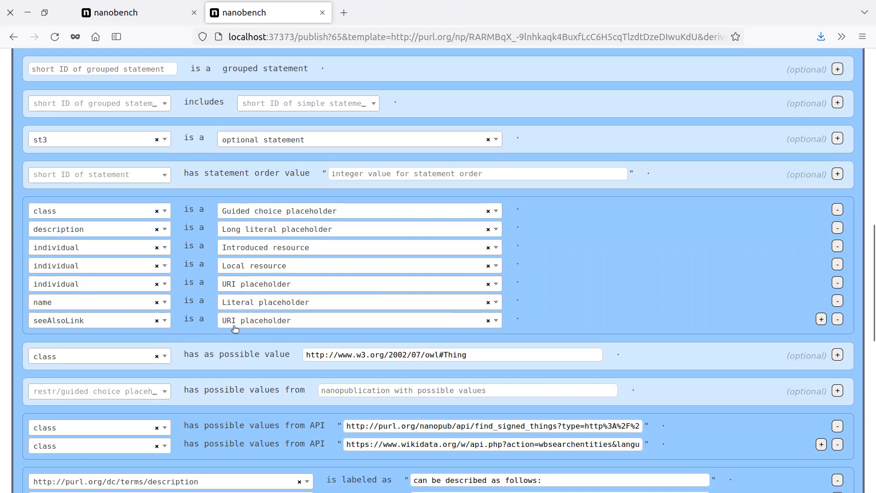
left_click(346, 322)
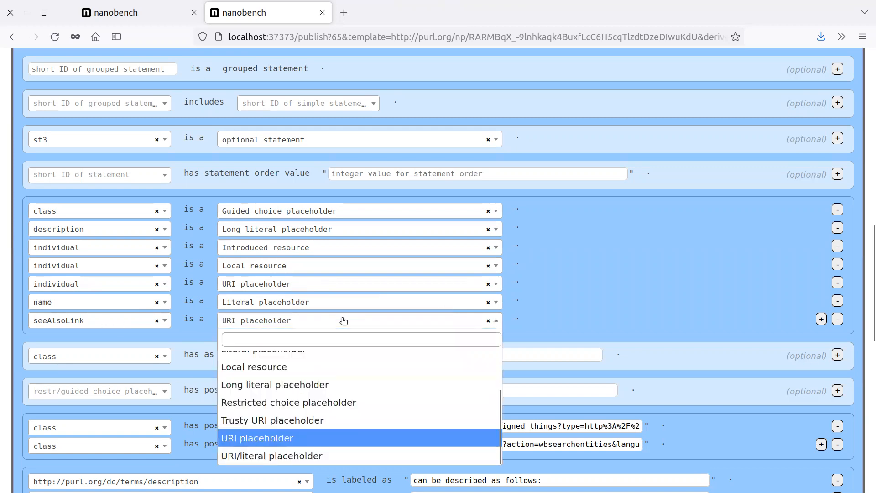
scroll(350, 381, "up", 3)
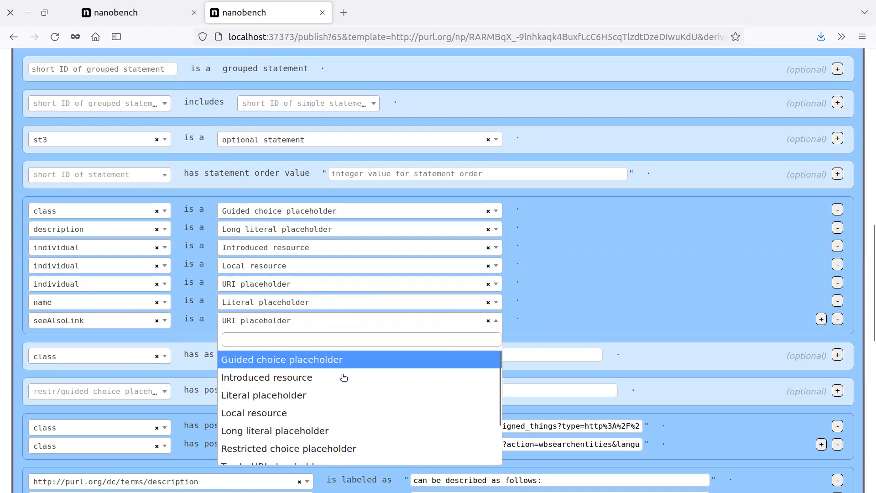
scroll(325, 423, "down", 2)
left_click(307, 457)
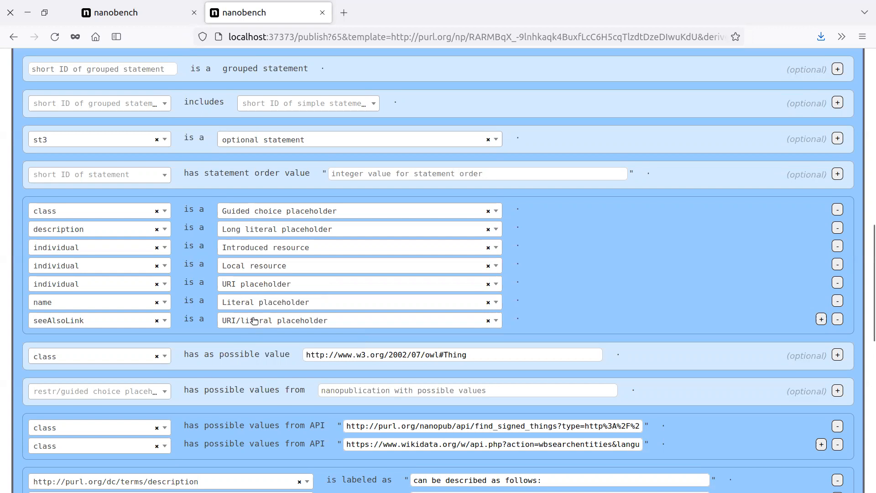
left_click(254, 321)
left_click(287, 417)
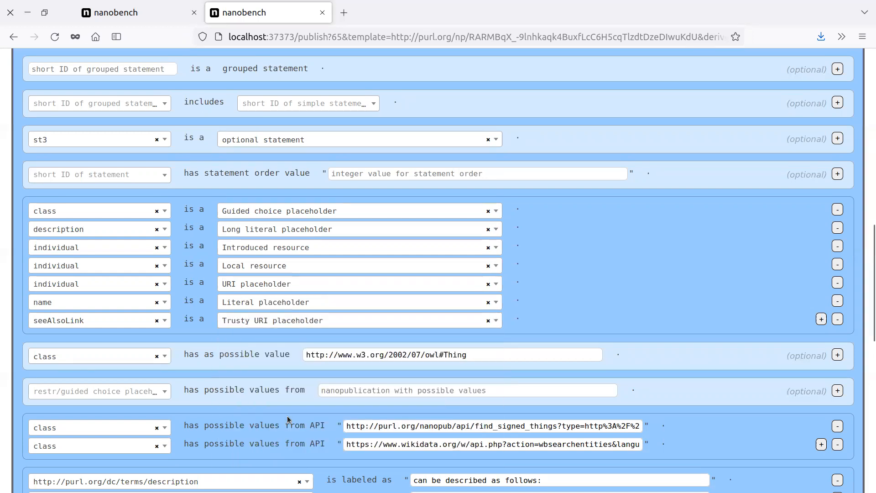
- Set the seeAlsoLink placeholder's type back to URI placeholder
left_click(258, 322)
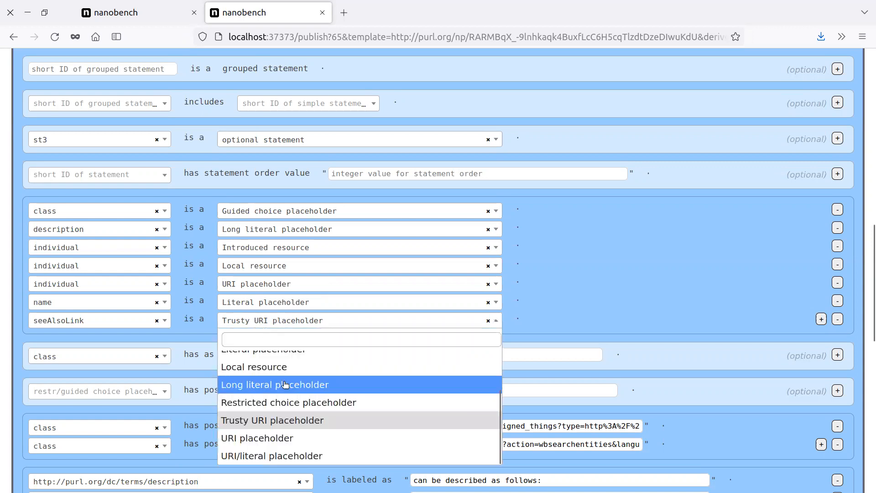
scroll(274, 397, "down", 2)
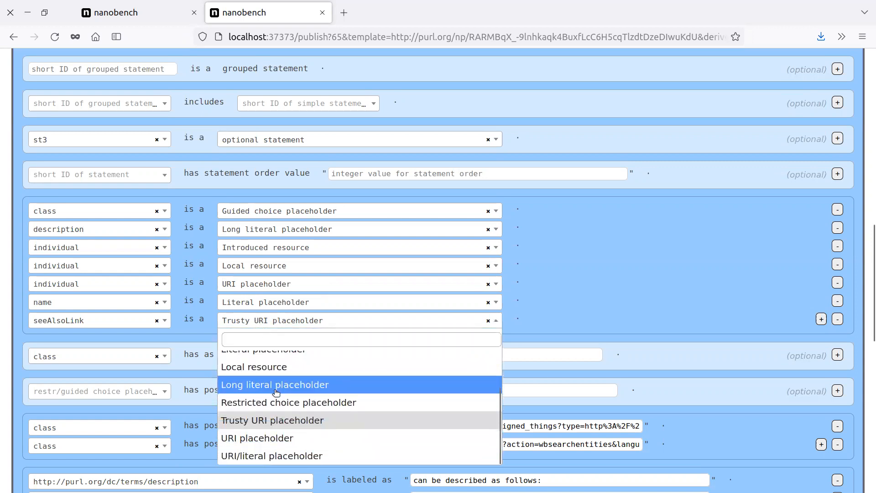
left_click(264, 440)
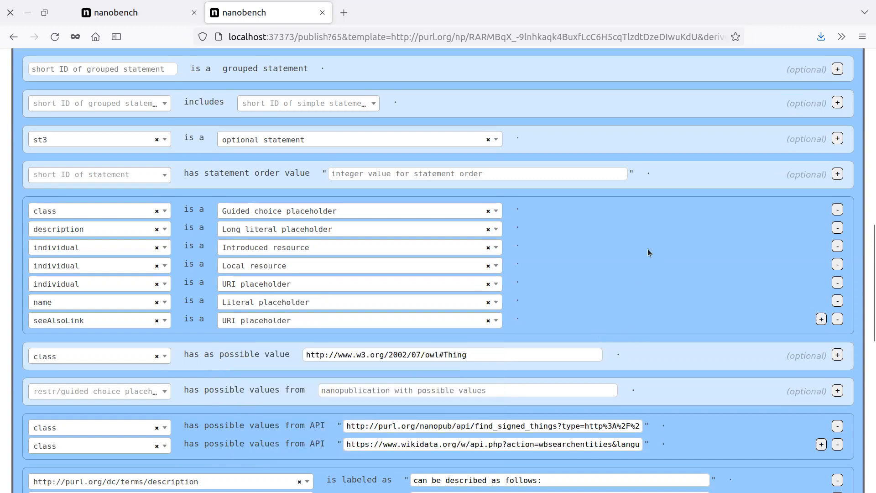
left_click(101, 15)
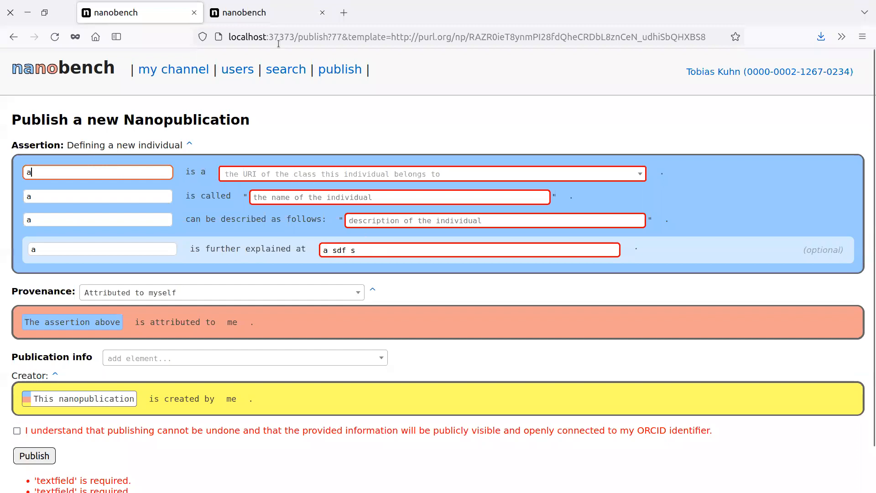
left_click(272, 13)
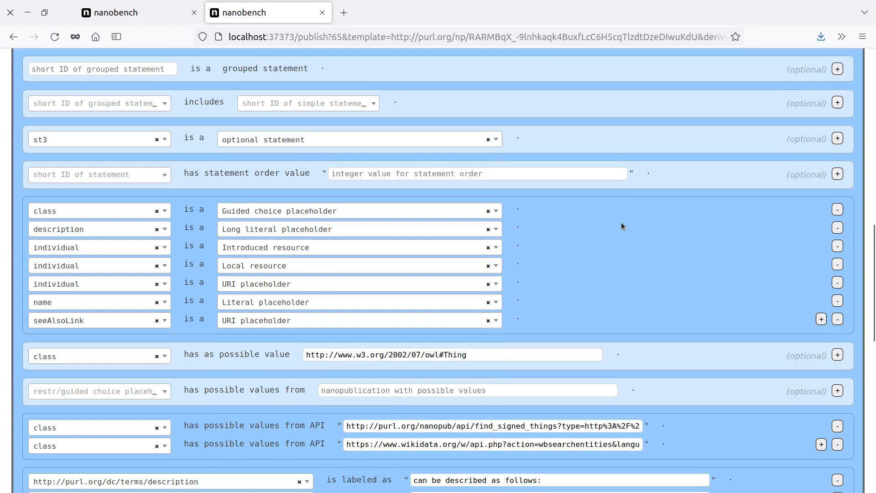
left_click(162, 360)
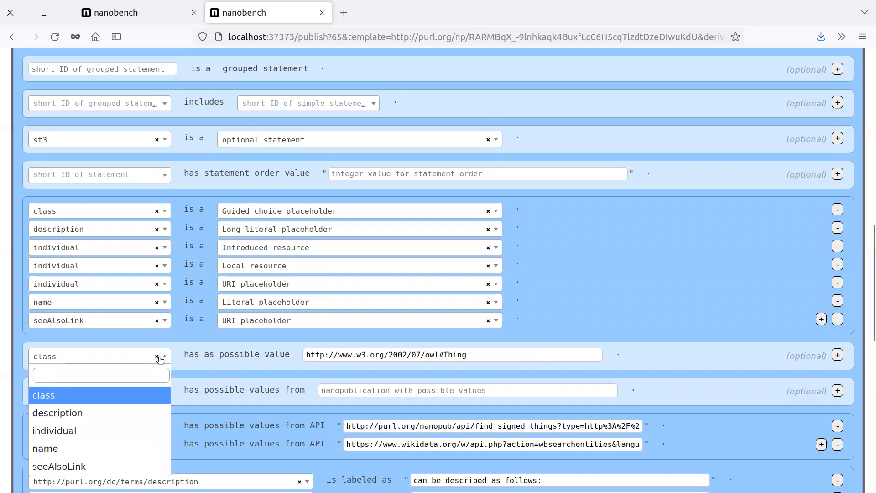
left_click(157, 357)
left_click(182, 355)
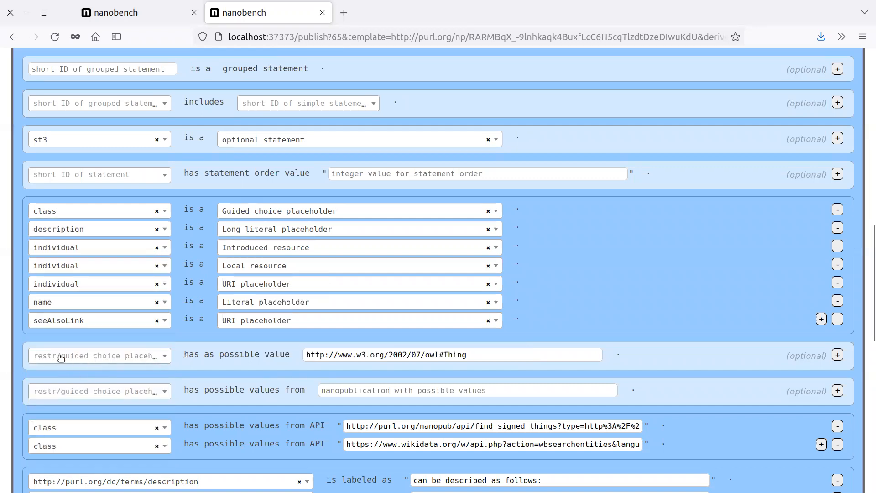
left_click(163, 359)
left_click(98, 268)
- Examine the class choices offered in the first statement of the "Defining a new individual" form
left_click(153, 6)
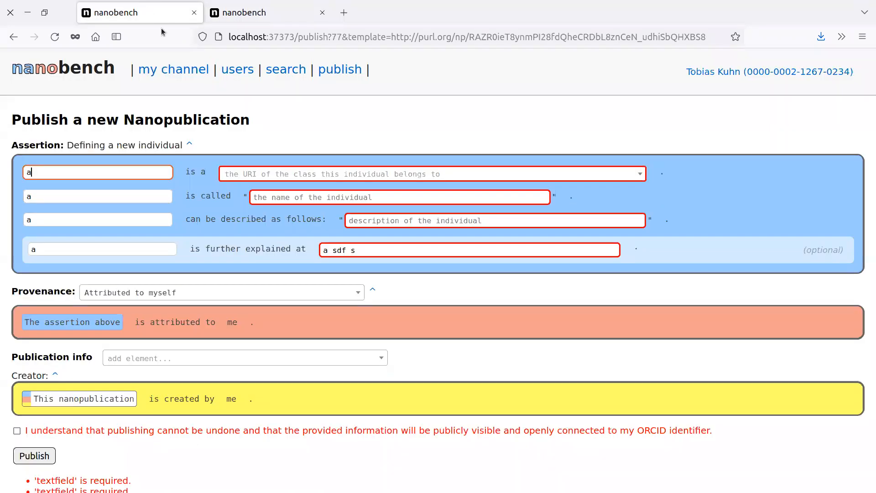
left_click(302, 177)
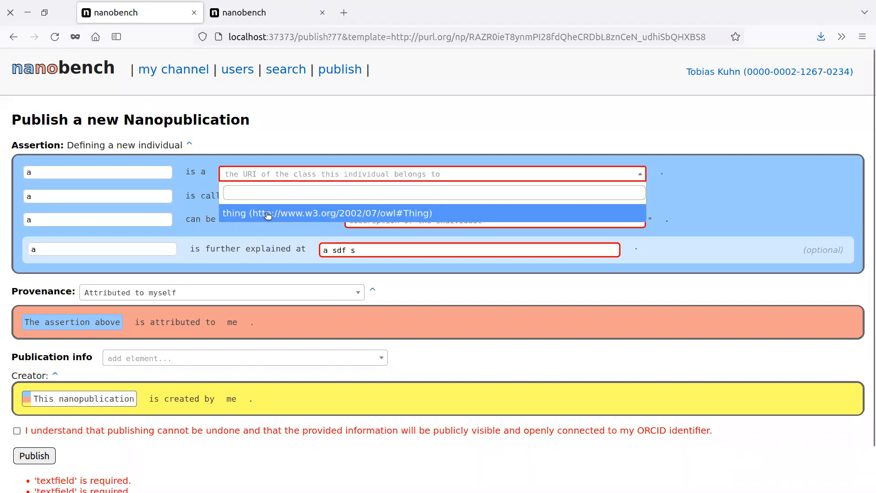
left_click(265, 192)
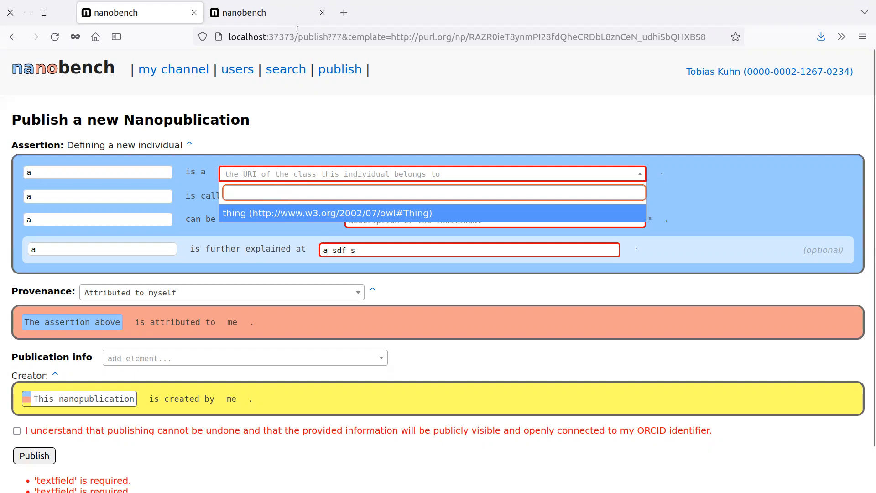
- Set the class placeholder's type to Restricted choice placeholder in the template, and add and remove an extra possible-value row
left_click(224, 13)
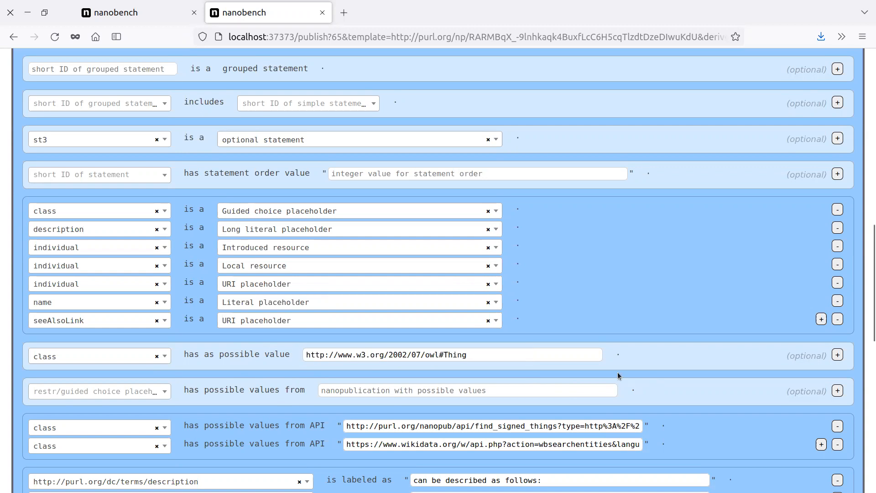
left_click(273, 210)
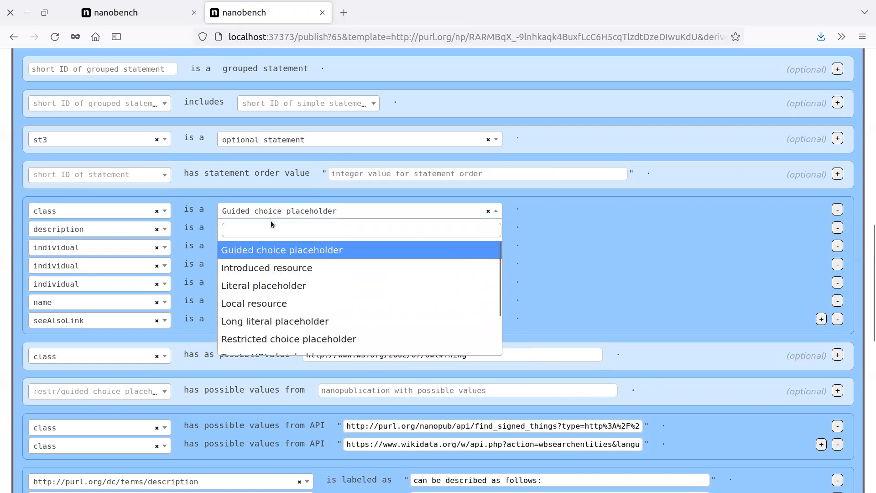
left_click(292, 339)
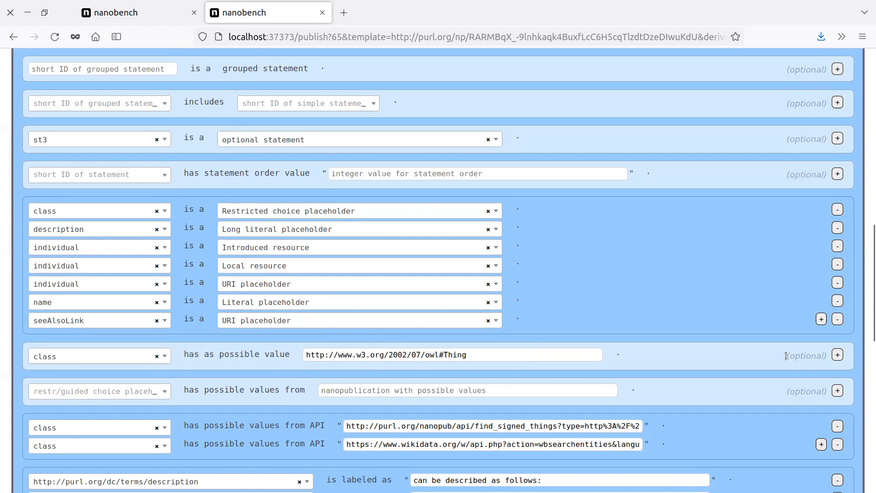
left_click(839, 354)
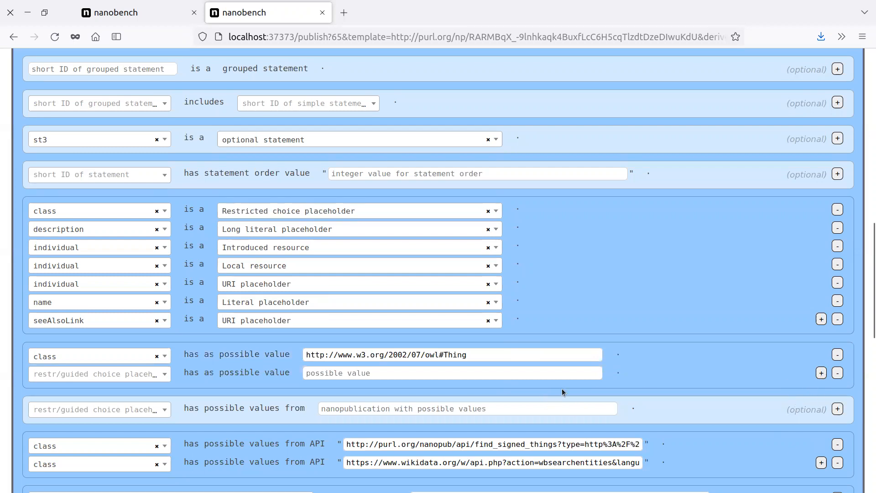
left_click(839, 373)
- Review the template's field for a nanopublication with possible values, leaving it empty
scroll(573, 311, "down", 5)
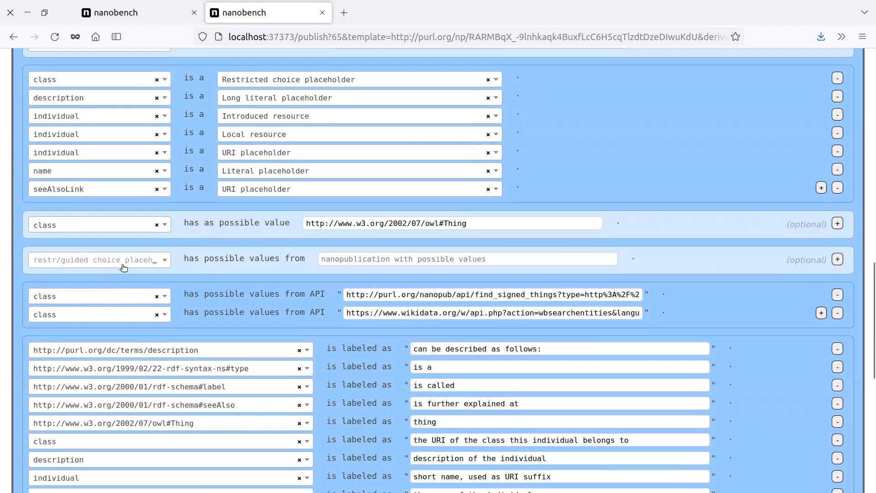
left_click(582, 260)
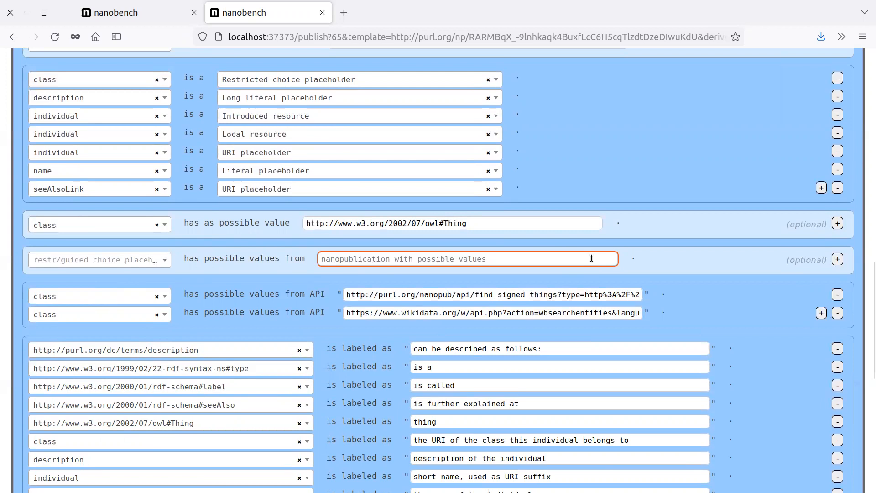
left_click(537, 261)
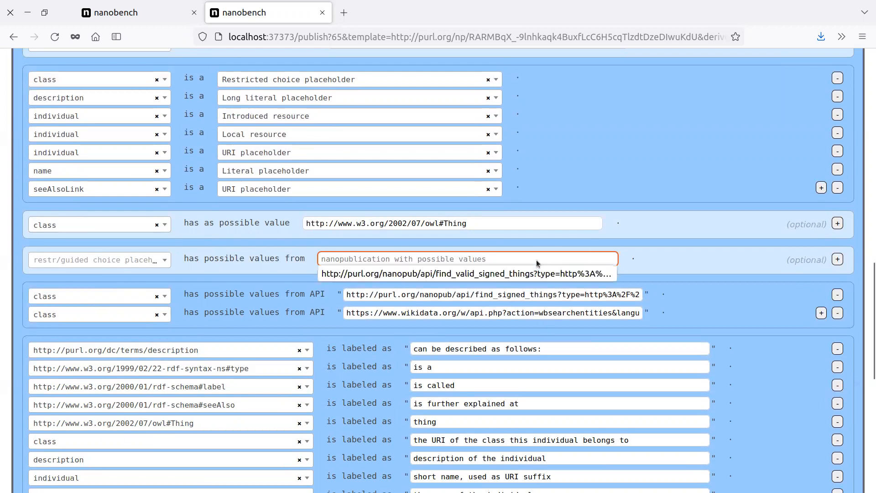
left_click(564, 247)
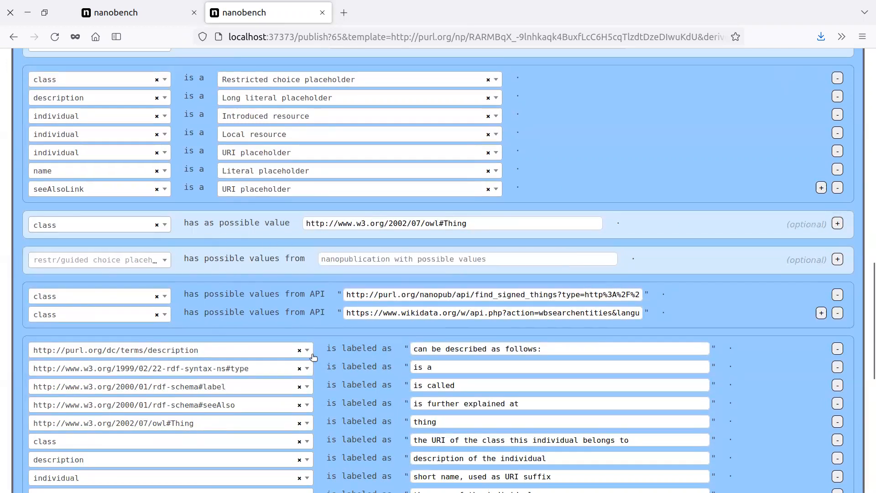
scroll(367, 297, "down", 3)
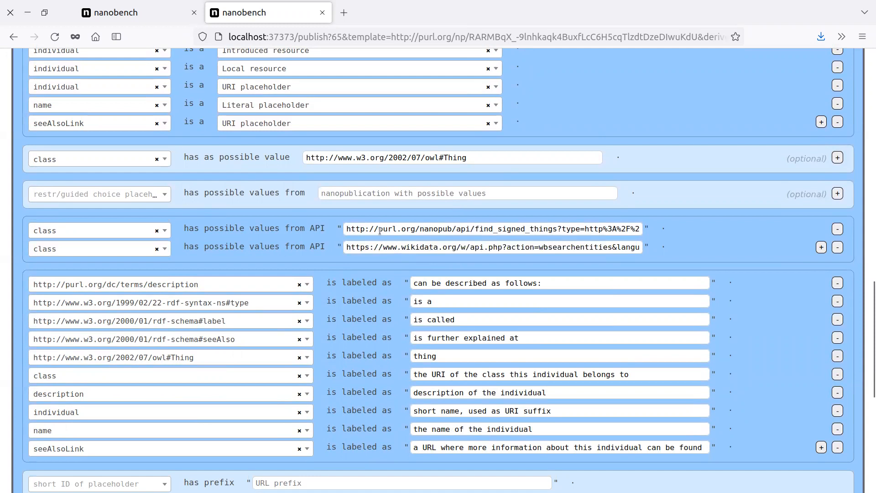
left_click(409, 229)
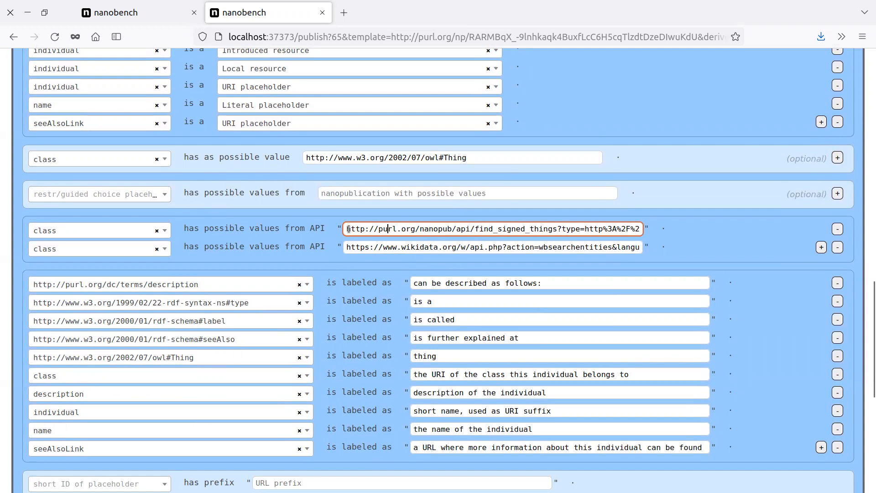
left_click_drag(347, 228, 476, 227)
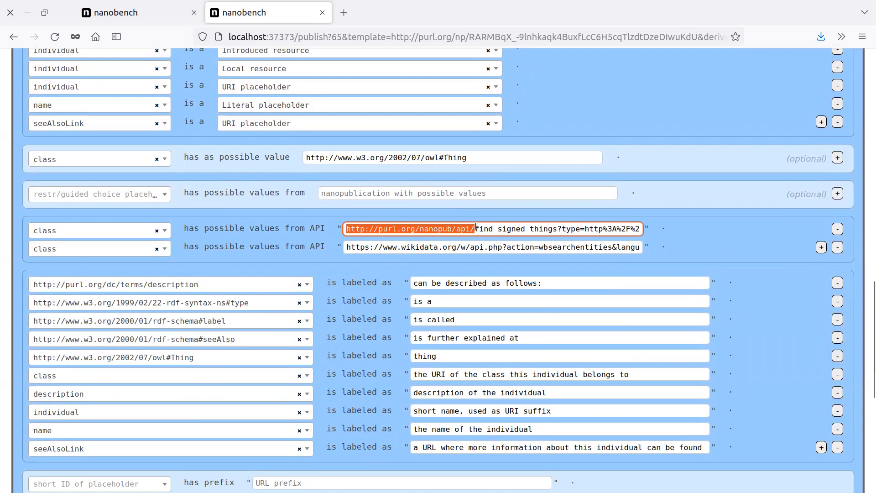
left_click(476, 228)
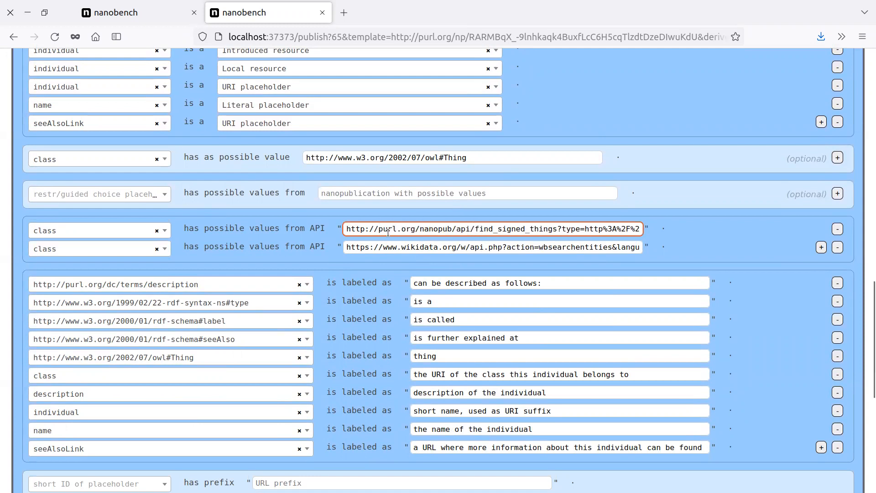
key("ctrl+a")
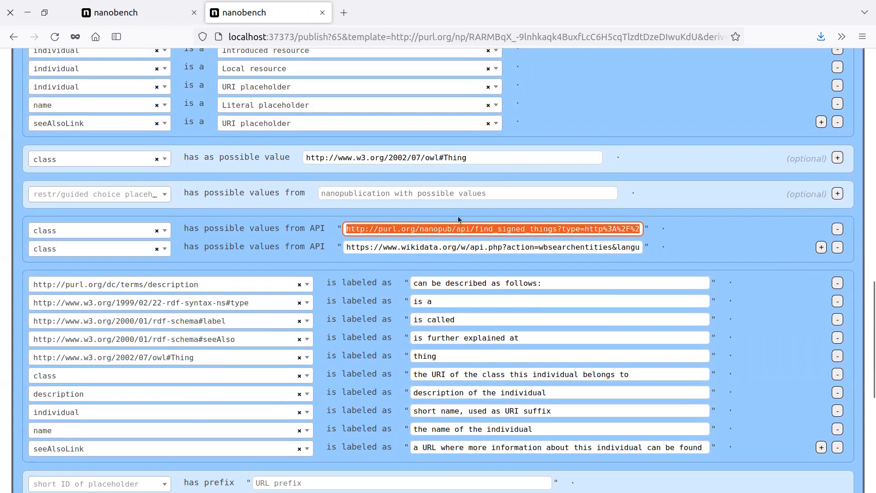
left_click(444, 247)
key("ctrl+a")
type("http://purl.org/nanopub/api/find_signed_things?type=http%3A%2F%2Fwww.w3.org%2F2002%2F07%2Fowl%23Class&searchterm=")
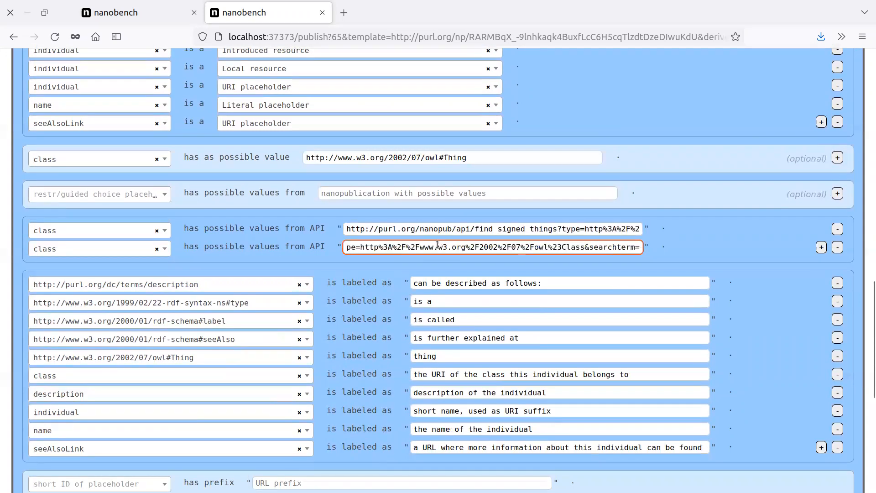
left_click(443, 230)
left_click_drag(368, 247, 287, 243)
left_click(368, 229)
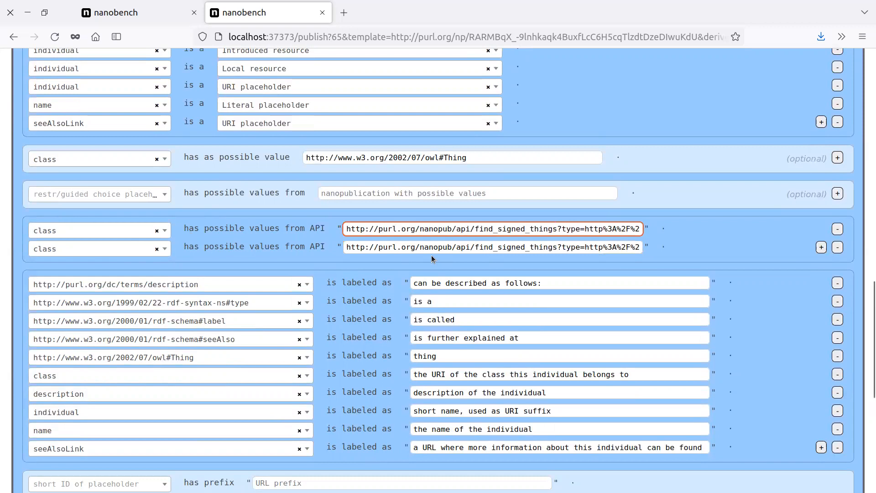
- Restore the Wikidata search URL as the class placeholder's second API for possible values
left_click(396, 247)
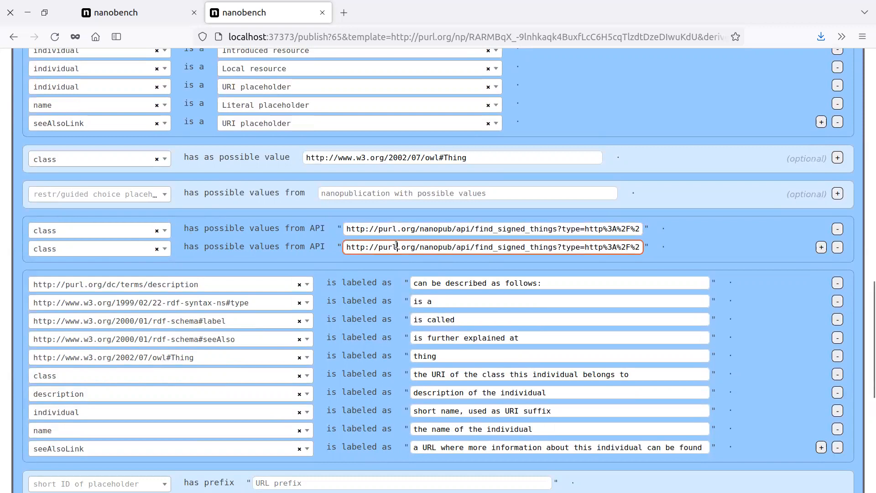
key("ctrl+a")
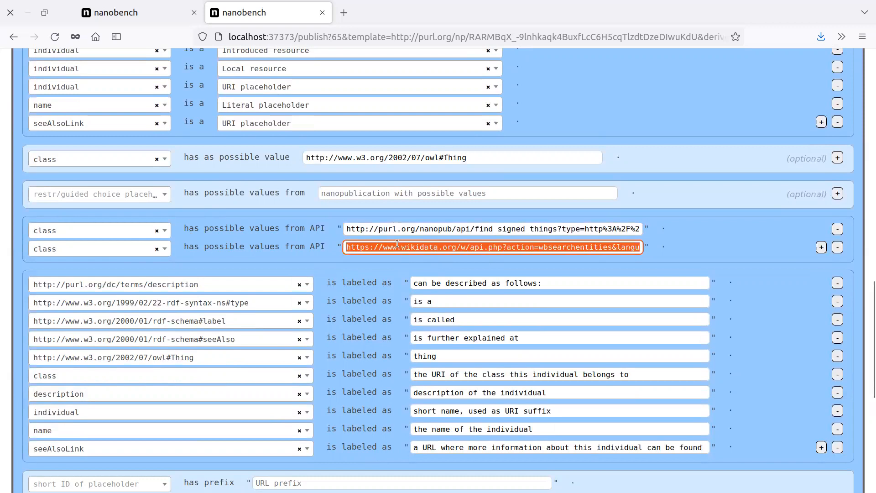
key("ctrl+v")
left_click(421, 229)
left_click(425, 249)
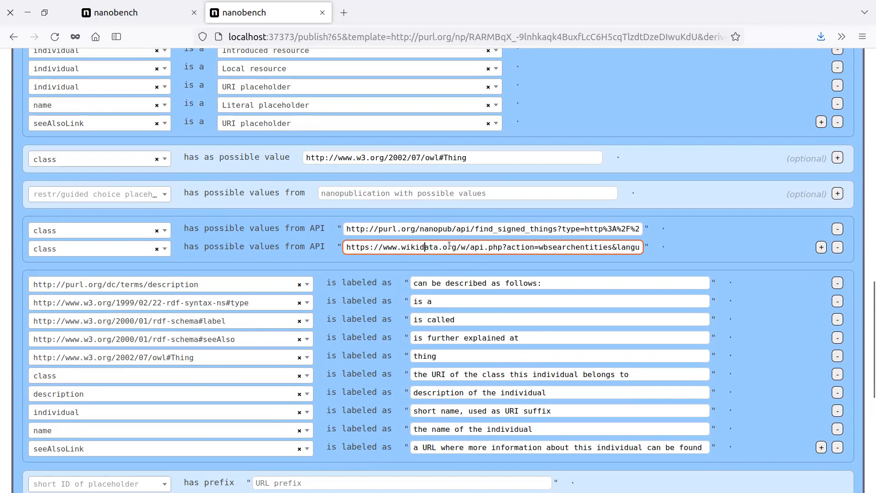
- Compare the template's placeholder labels with the "Defining a new individual" form, including the choices offered for the class
scroll(405, 265, "down", 5)
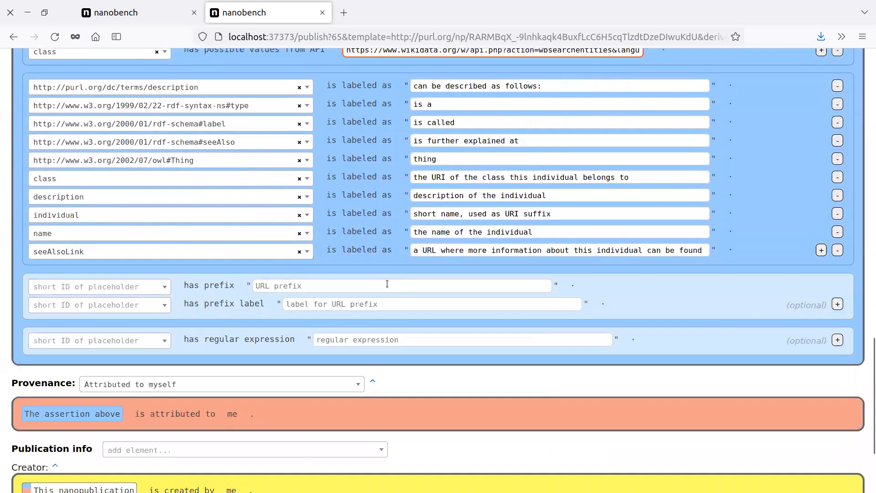
scroll(385, 286, "up", 3)
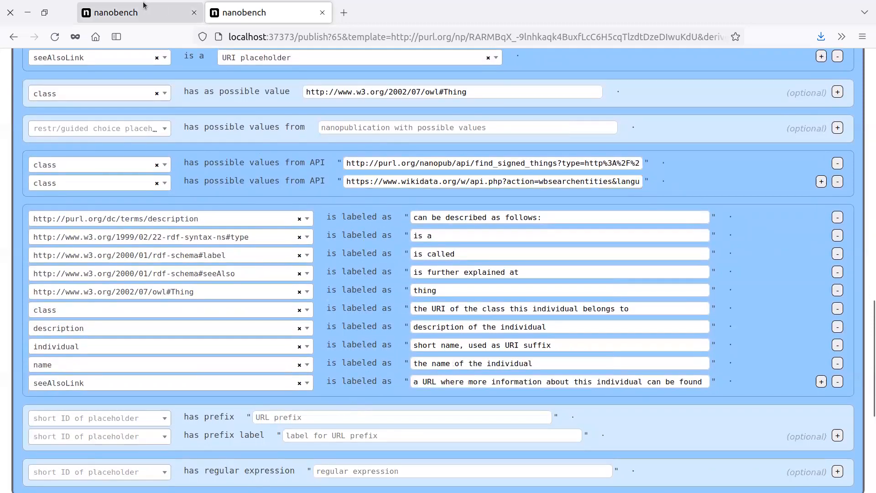
left_click(169, 9)
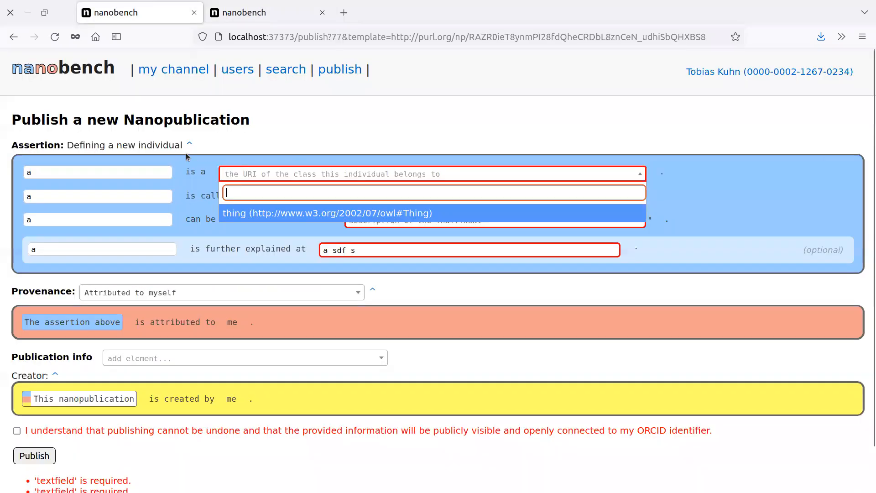
left_click(294, 147)
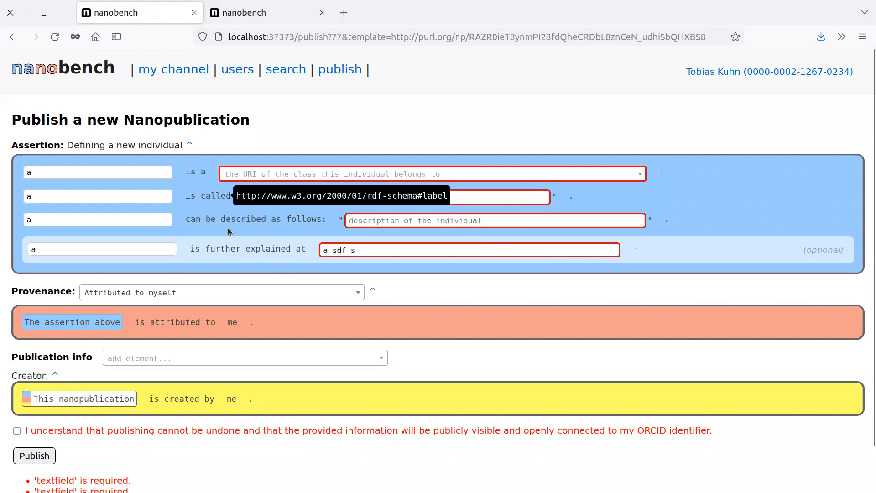
left_click(240, 16)
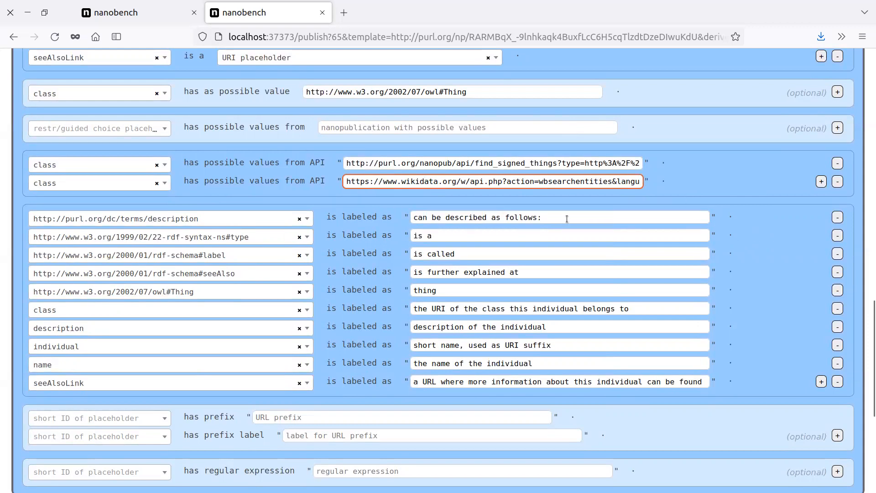
left_click(97, 14)
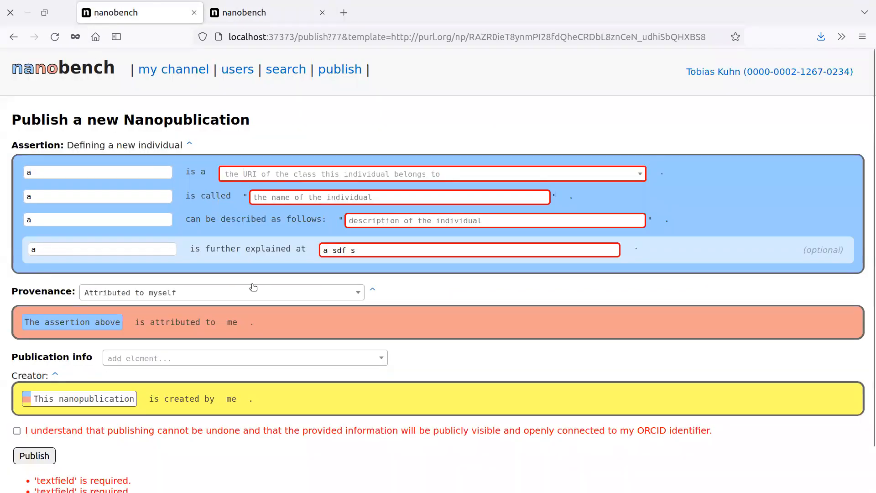
left_click(244, 177)
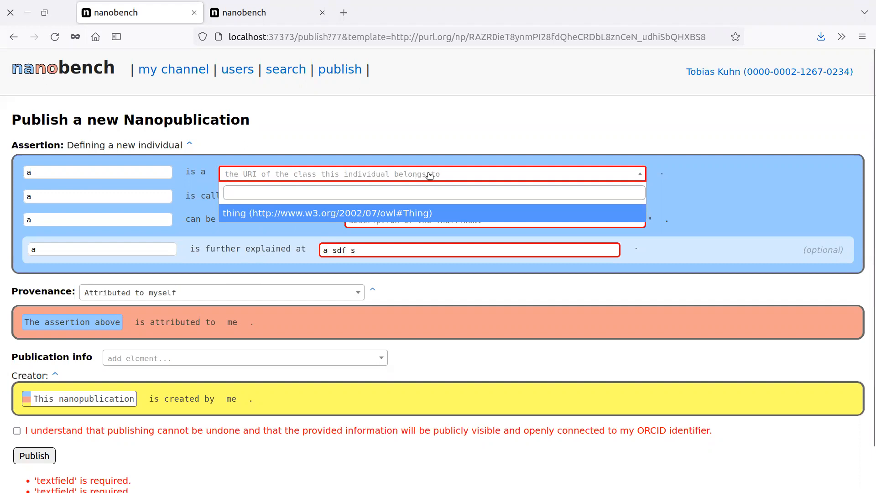
left_click(463, 177)
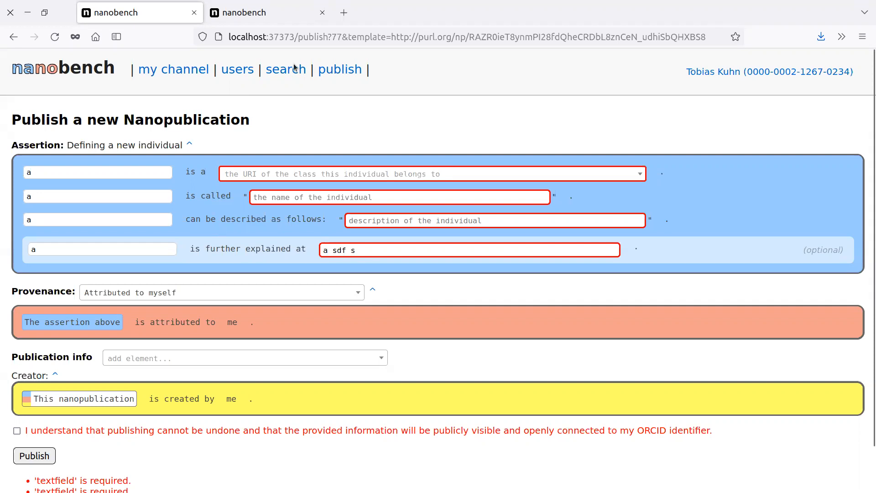
left_click(292, 12)
scroll(461, 242, "down", 3)
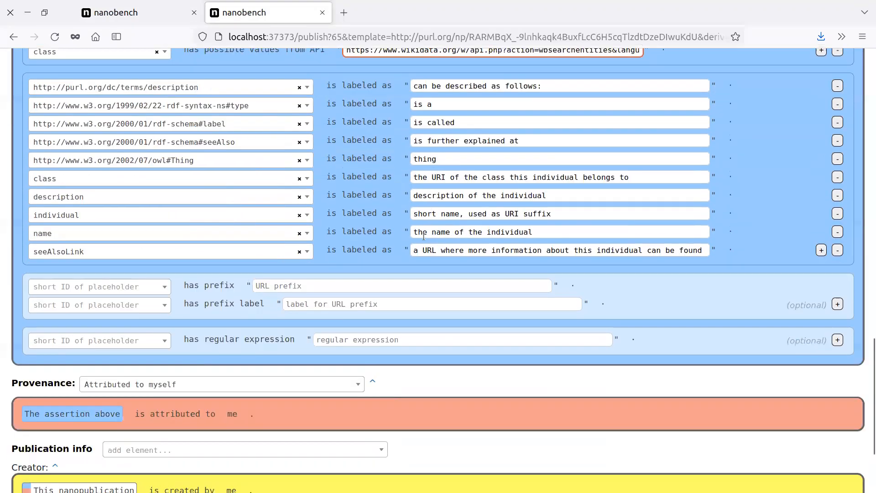
left_click(146, 287)
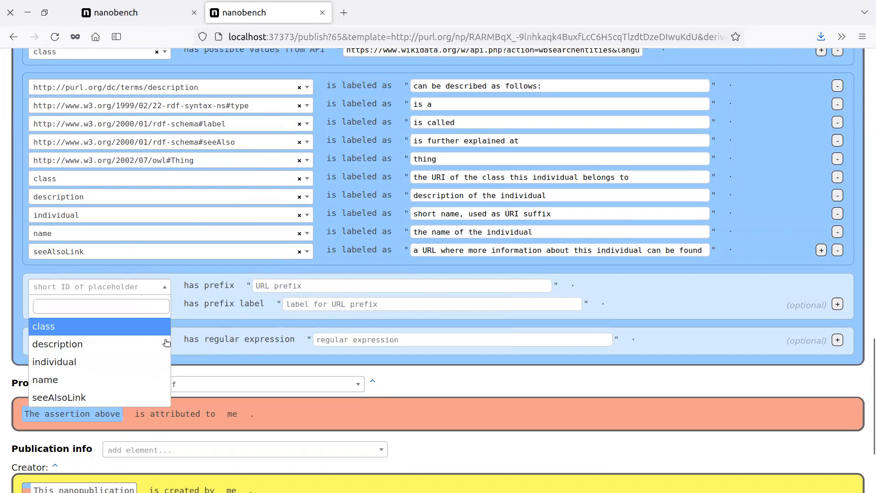
left_click(113, 398)
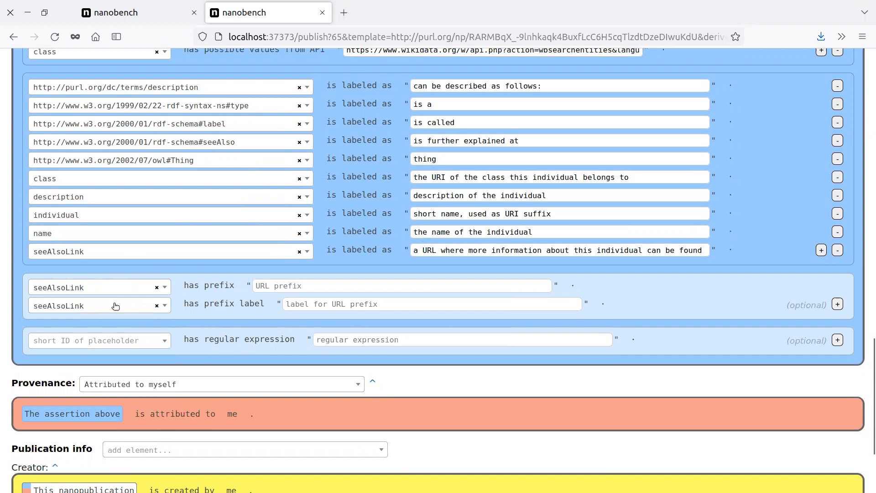
left_click(316, 287)
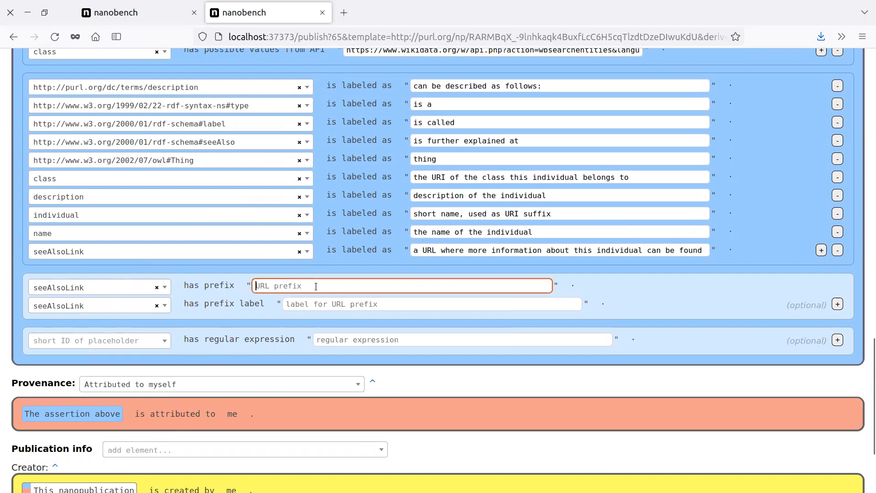
type("http://")
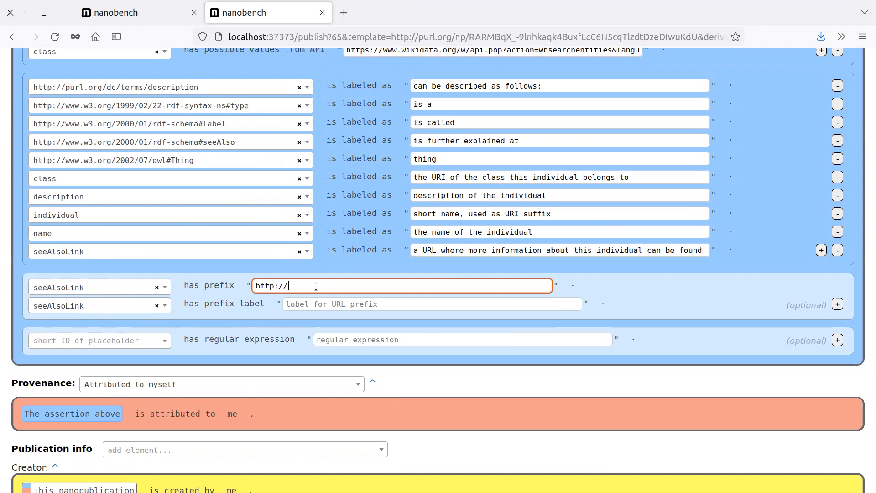
type("github.com/")
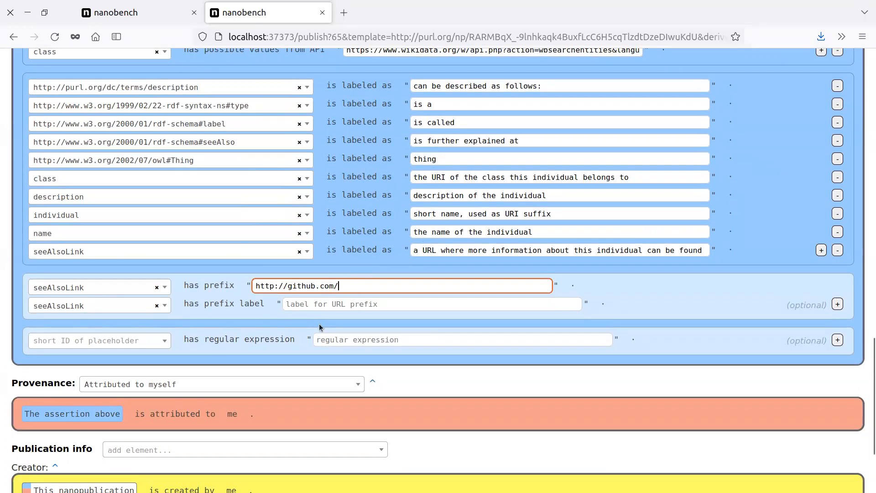
- Set the prefix label of the seeAlsoLink placeholder to "the GitHub page"
left_click(315, 303)
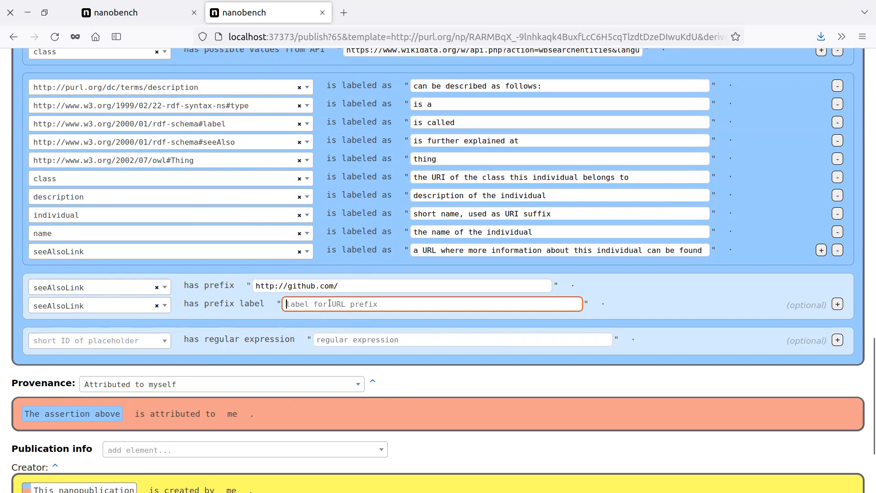
left_click(312, 307)
left_click(264, 306)
left_click(296, 302)
type("the")
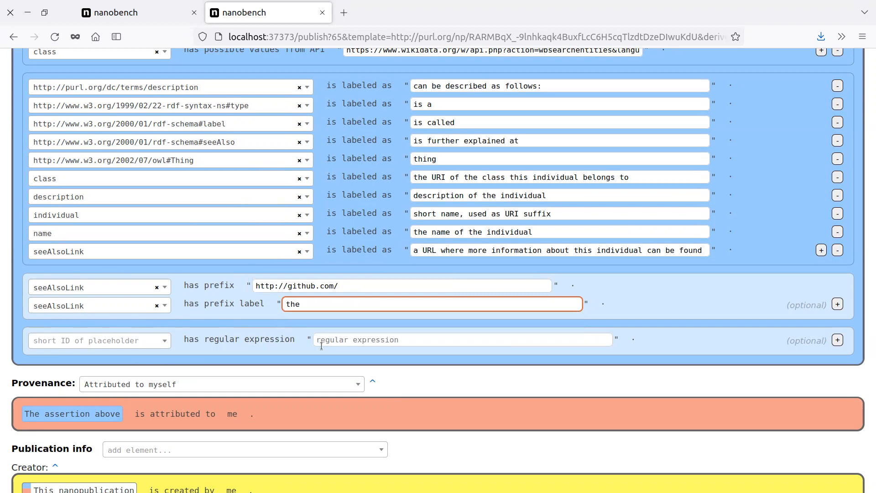
type(" GitHub page")
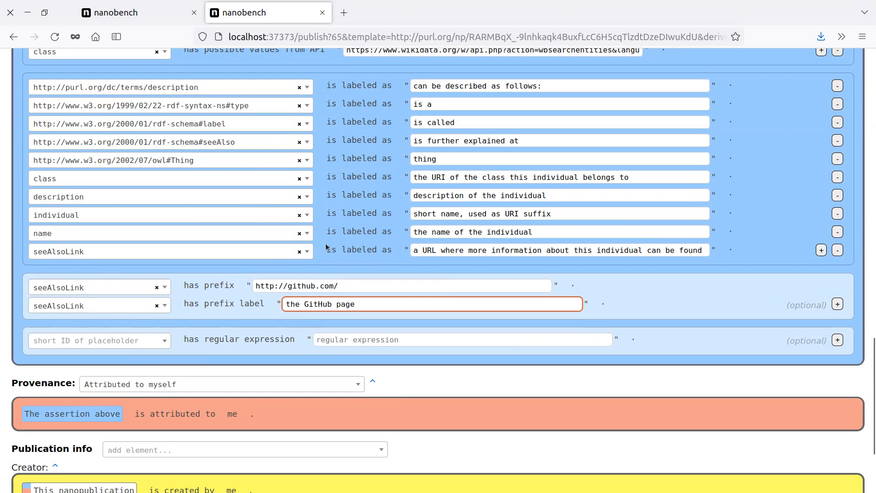
left_click(347, 286)
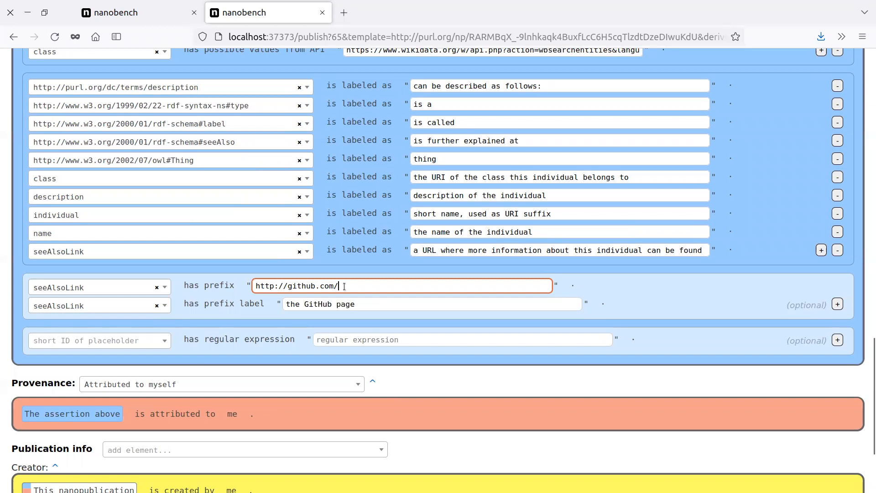
mouse_move(346, 285)
left_mouse_down()
mouse_move(250, 276)
mouse_move(341, 286)
left_mouse_up()
left_click(259, 285)
left_click(340, 286)
left_click_drag(368, 288, 202, 278)
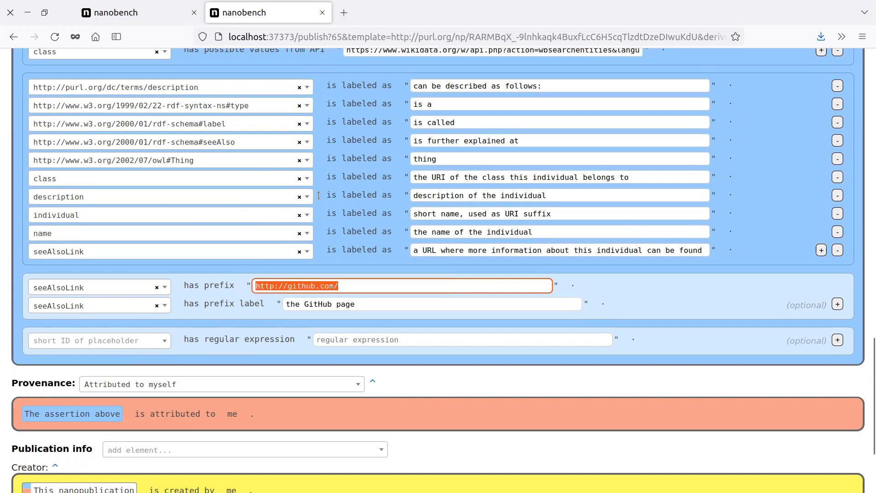
type("https://orci")
left_click(310, 301)
- Change the seeAlsoLink placeholder's prefix label to "user with ORCID"
key("Tab")
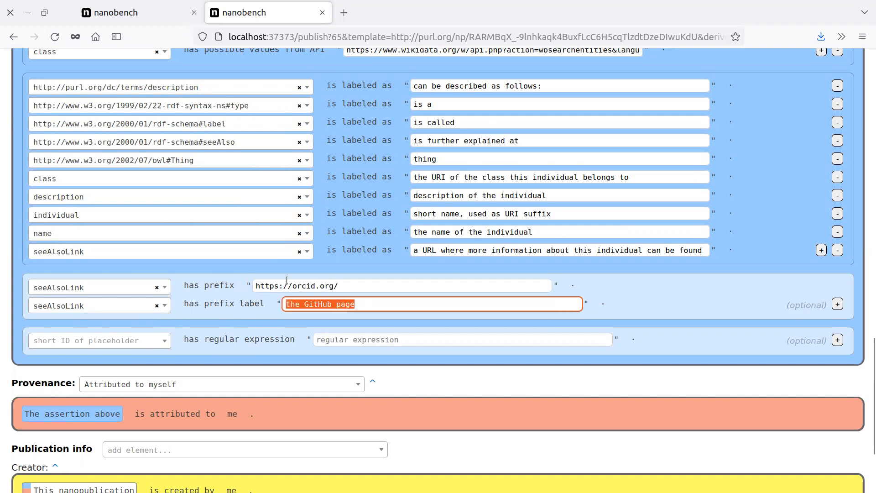
type("user with O")
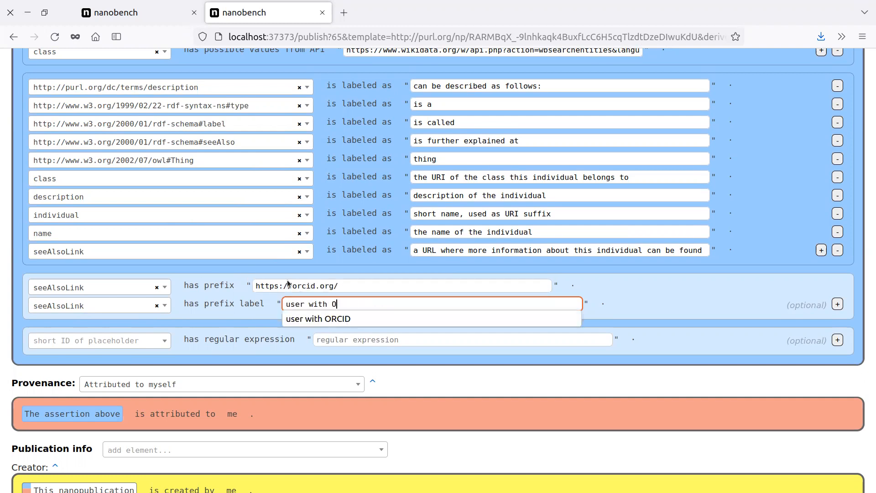
type("RCID")
left_click(617, 287)
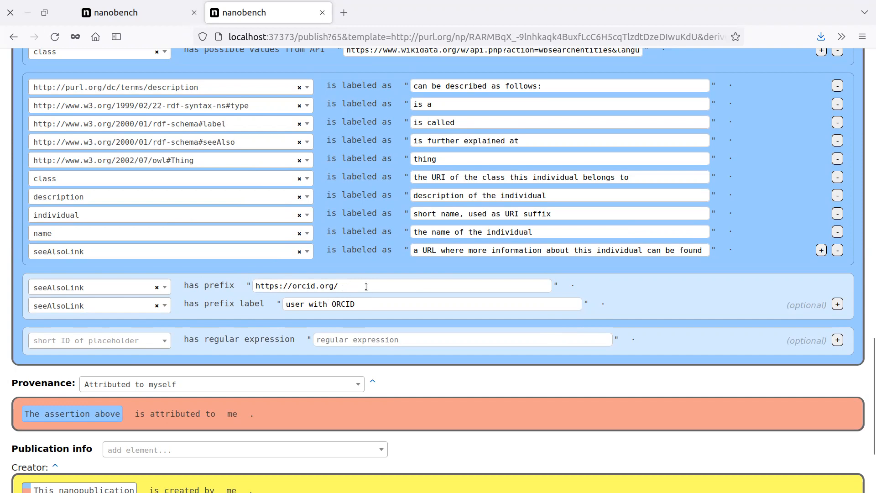
- Clear the URL prefix, the prefix label and the placeholder selected for them
left_click_drag(366, 287, 192, 279)
key("BackSpace")
key("Tab")
key("BackSpace")
left_click(157, 287)
key("Escape")
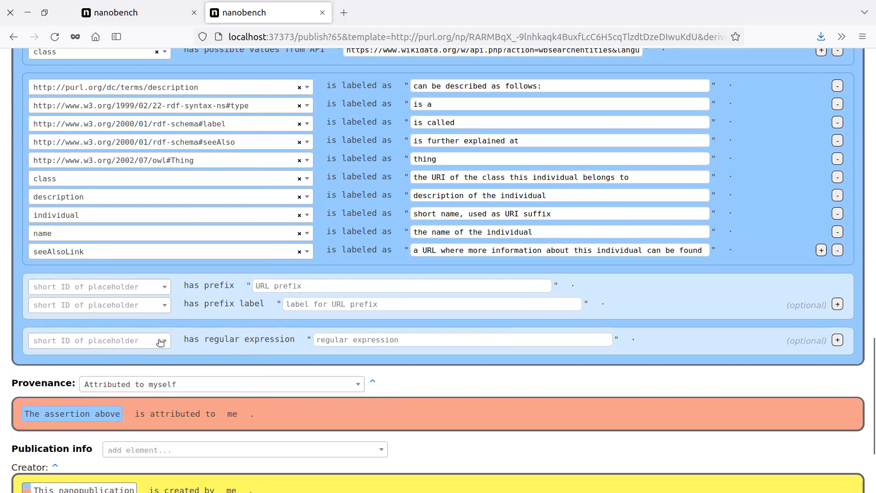
- Enter "[0-9]{4}-[0-9]{4}-[0-9]{4}-[0-9]{3}[0-9X]" as the regular expression, with no placeholder selected
left_click(145, 342)
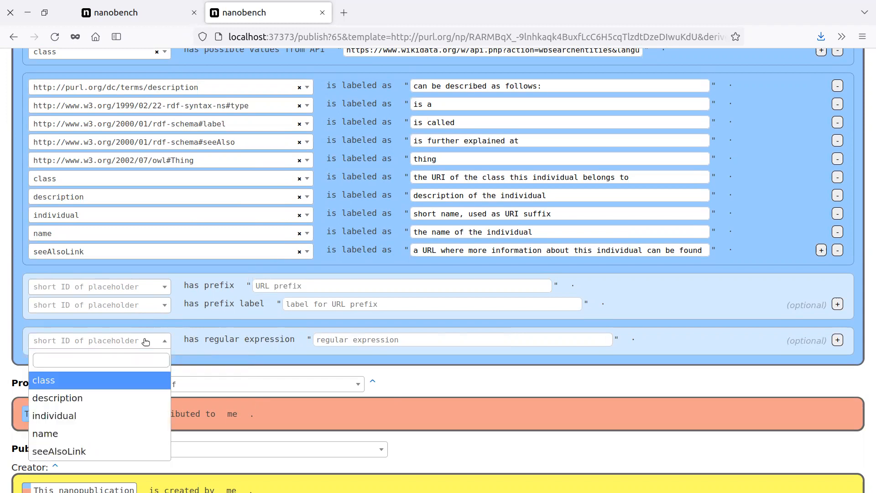
key("Escape")
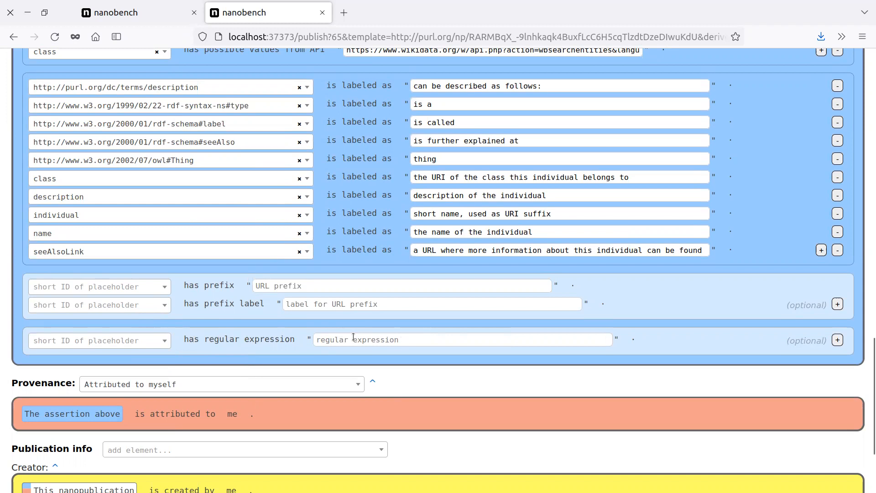
left_click(146, 342)
left_click(209, 341)
left_click(432, 339)
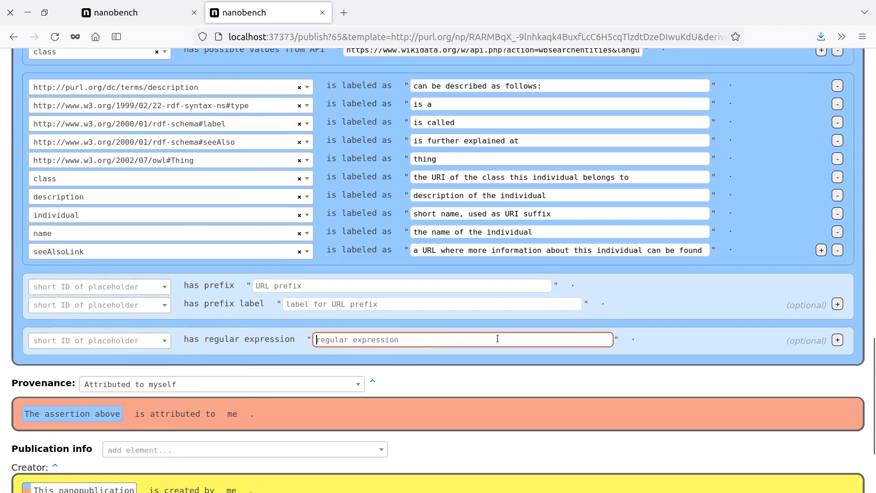
left_click(419, 338)
left_click(427, 357)
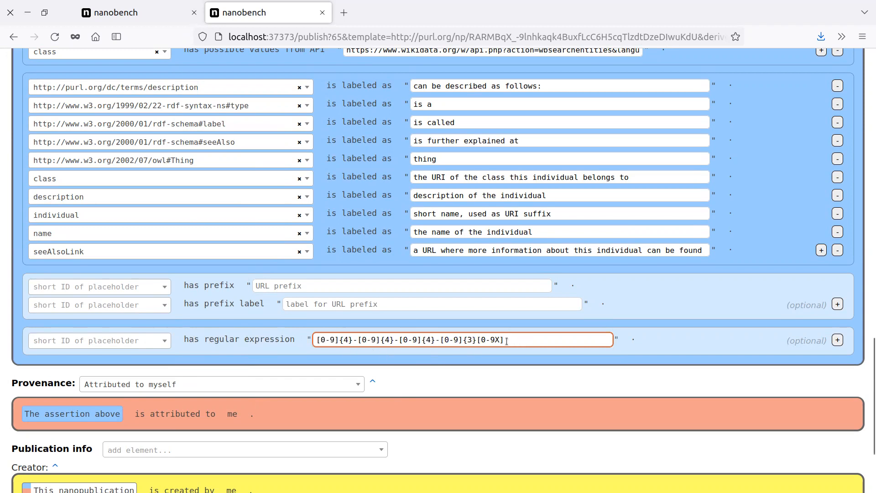
- Clear the regular expression of the optional placeholder statement
left_click_drag(500, 339, 291, 314)
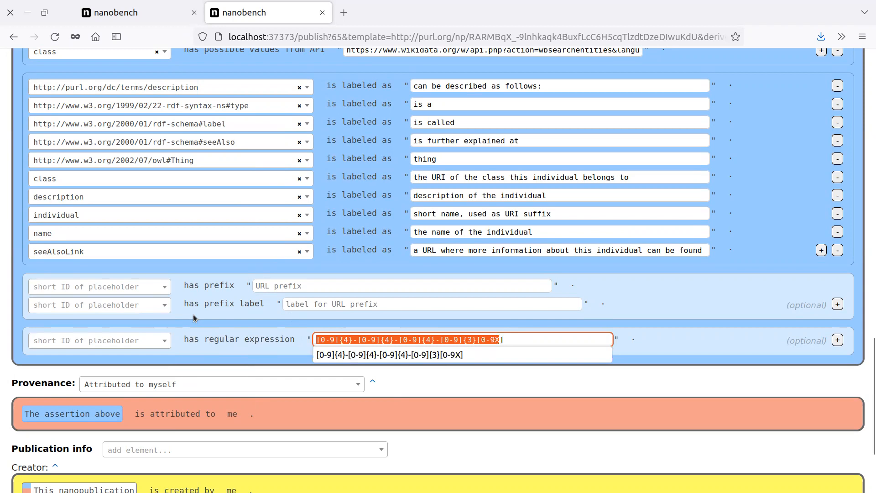
key("BackSpace")
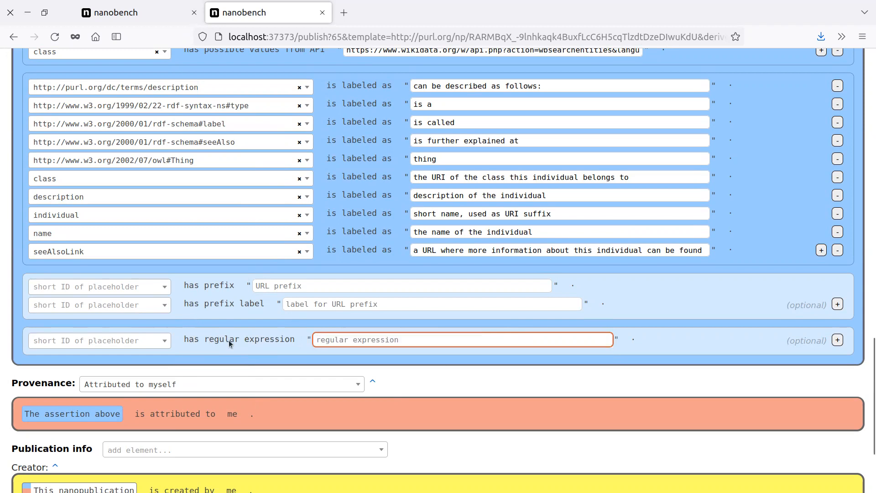
scroll(629, 313, "up", 3)
scroll(639, 322, "down", 3)
scroll(757, 343, "up", 3)
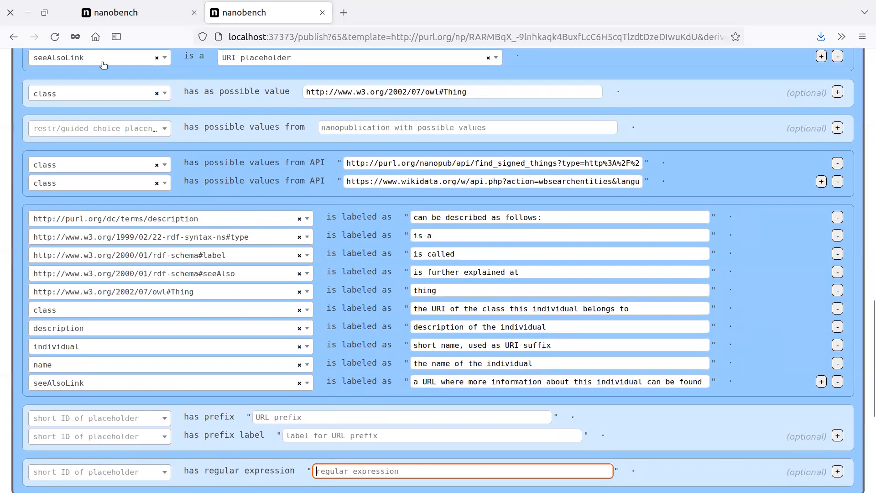
- Open a fresh "Defining a new individual" form from the General group of the templates offered for publishing
left_click(114, 18)
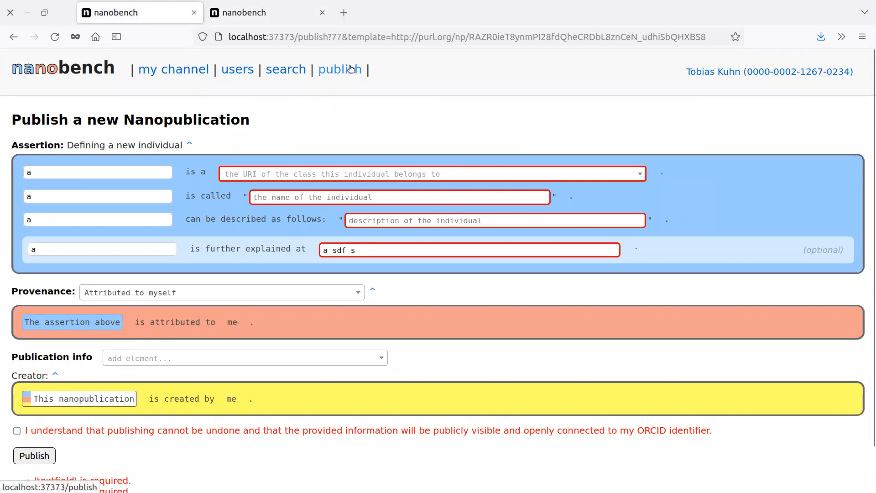
left_click(329, 69)
scroll(125, 278, "down", 3)
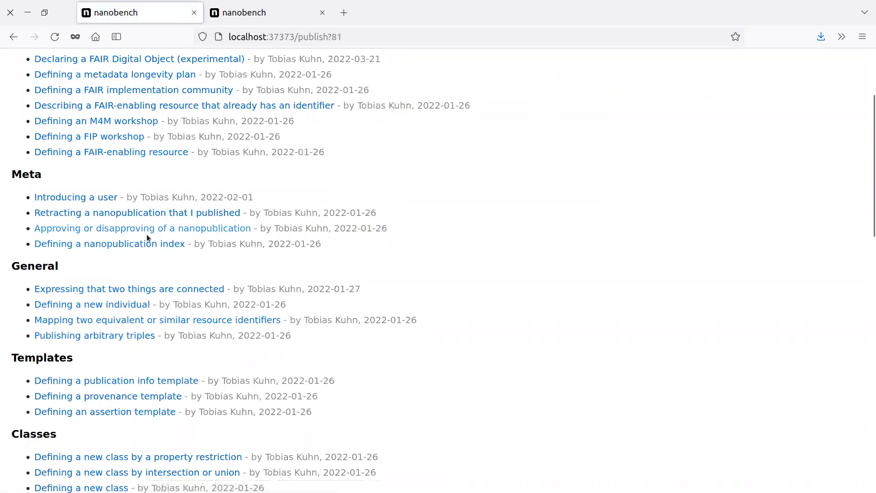
left_click(117, 303)
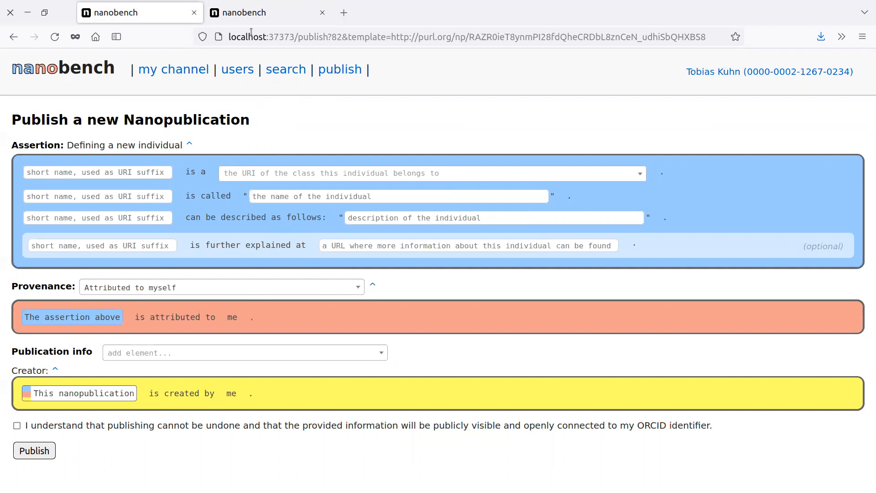
- Go back to the assertion template being defined and view its opening statements
left_click(258, 13)
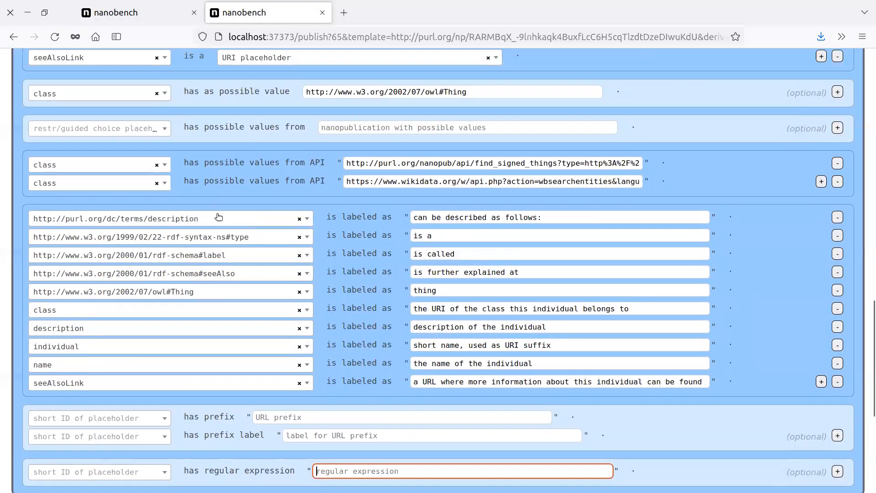
scroll(138, 155, "up", 10)
scroll(138, 156, "up", 9)
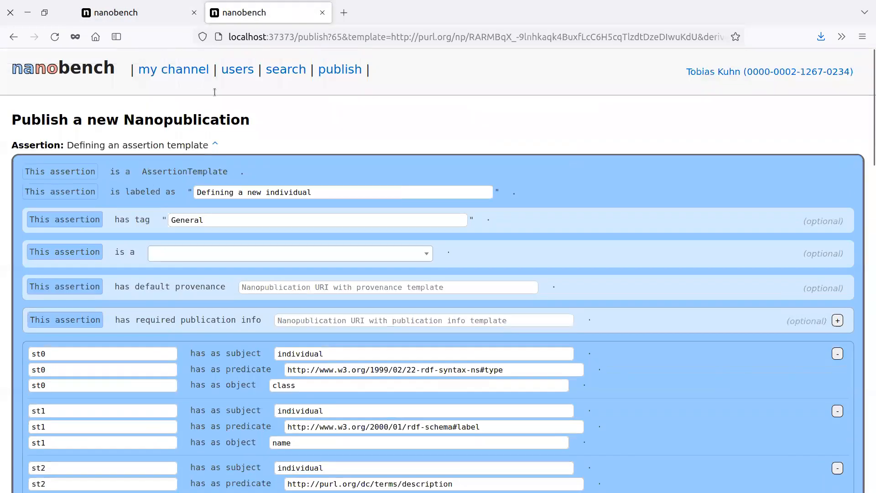
- Open a blank "Defining an assertion template" form from the Templates group of the templates offered for publishing
left_click(340, 71)
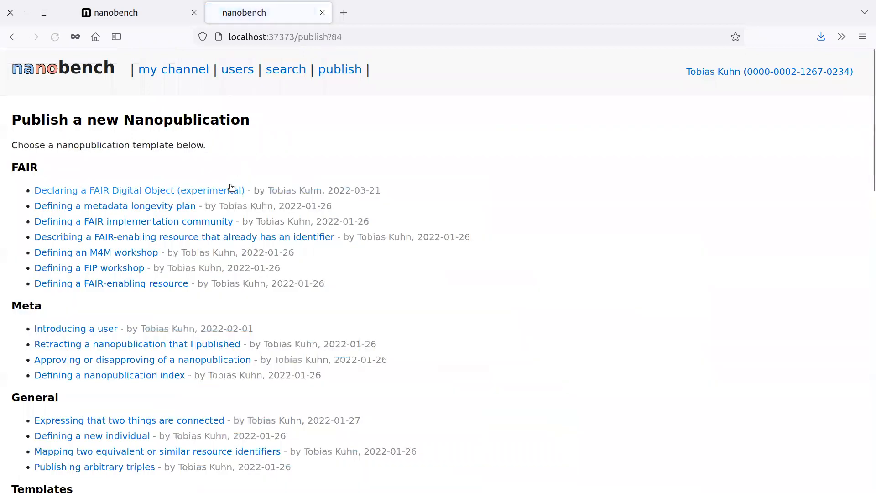
scroll(202, 215, "down", 6)
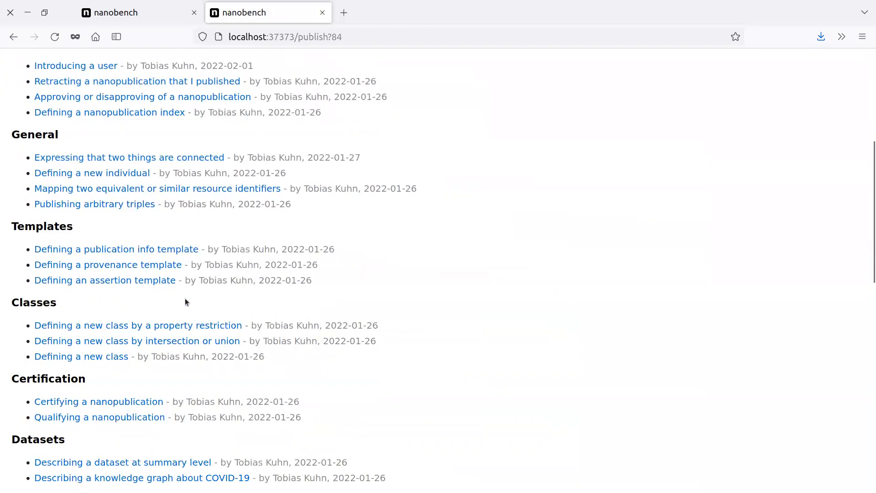
left_click(164, 280)
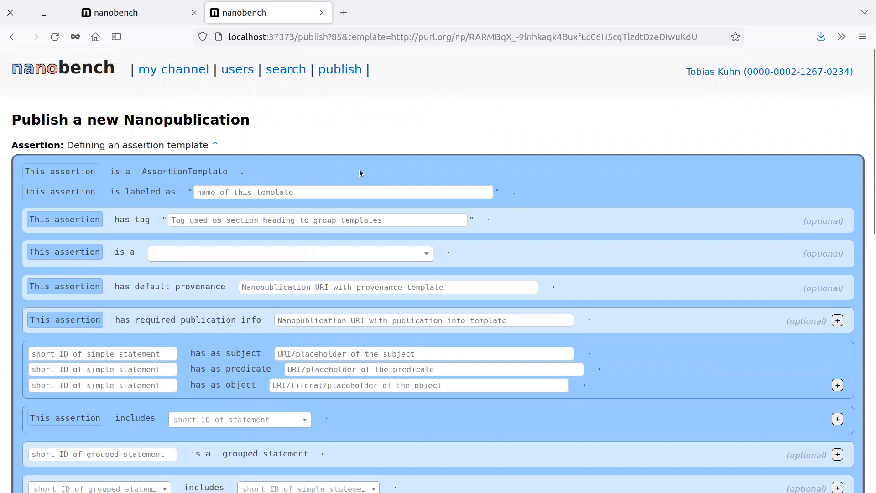
- Label the new assertion template "Introducing a new idea"
left_click(374, 194)
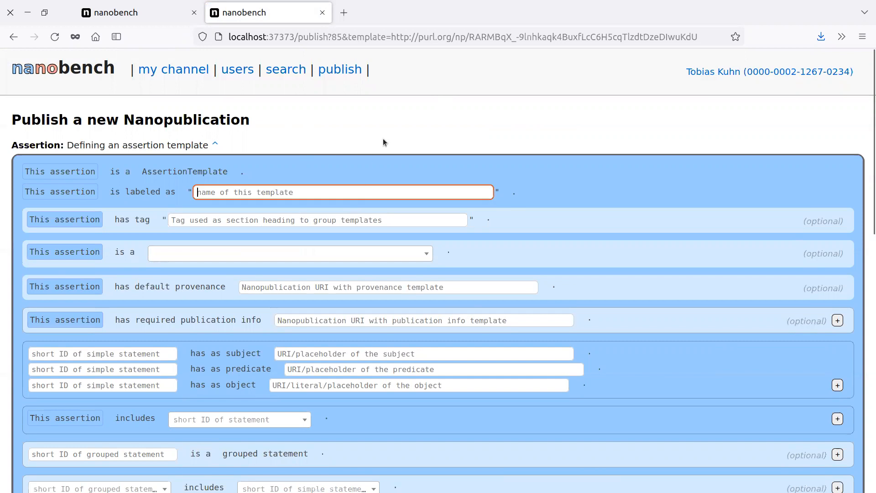
left_click(134, 14)
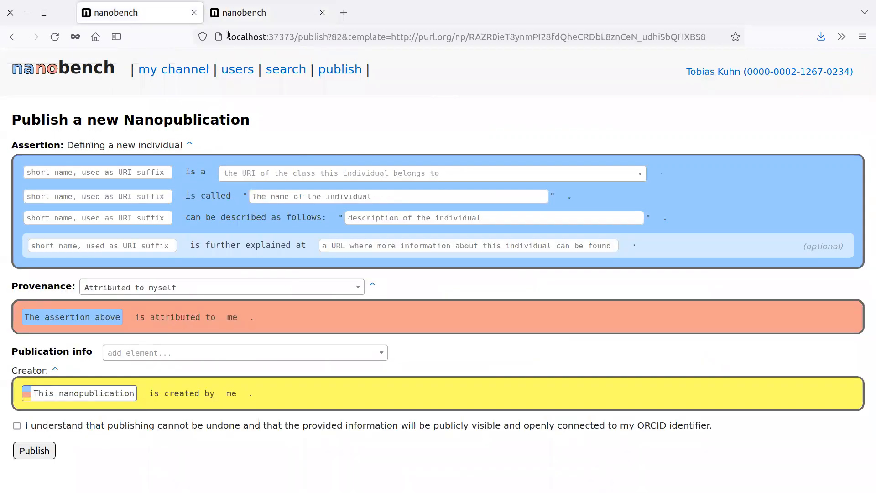
left_click(228, 13)
type("Intro")
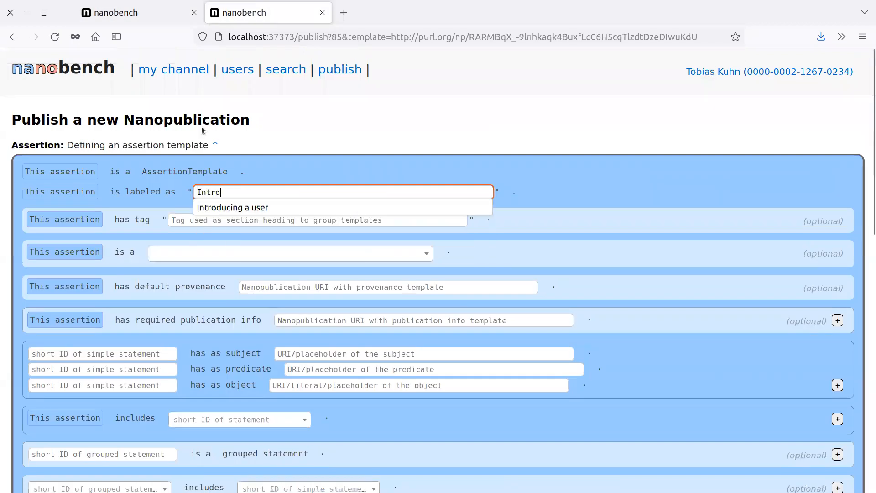
type("ducing a new idea")
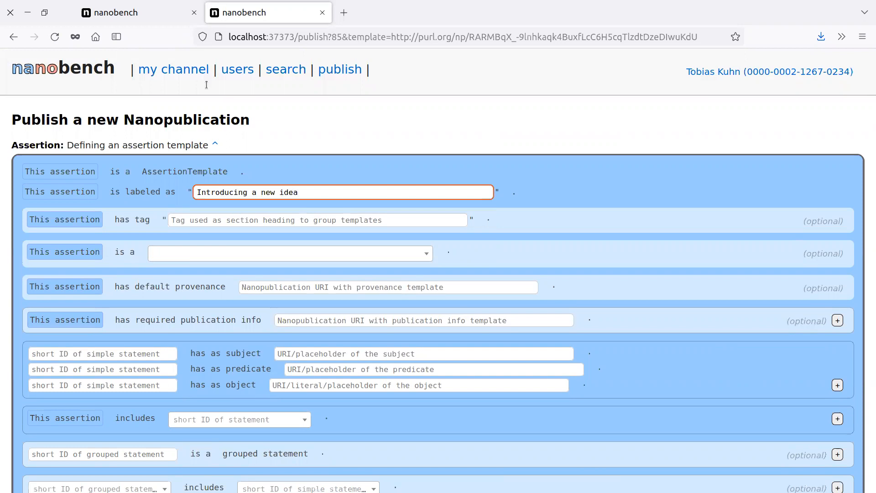
- Check the group headings of the publishable templates in a separate tab, and tag the new template "General"
left_click(163, 17)
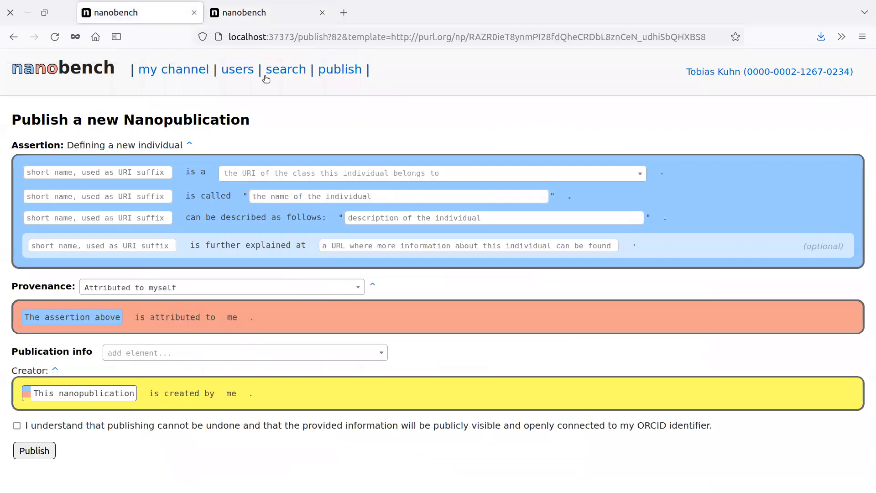
middle_click(340, 70)
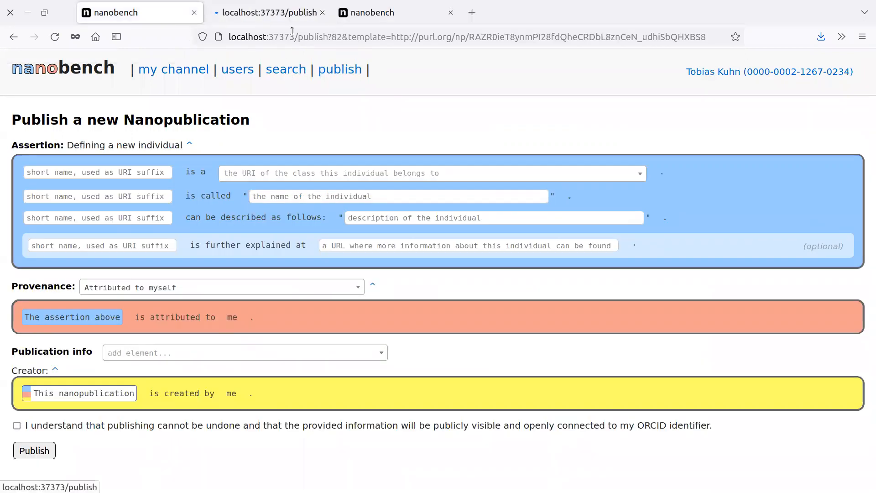
left_click(262, 19)
scroll(414, 177, "down", 5)
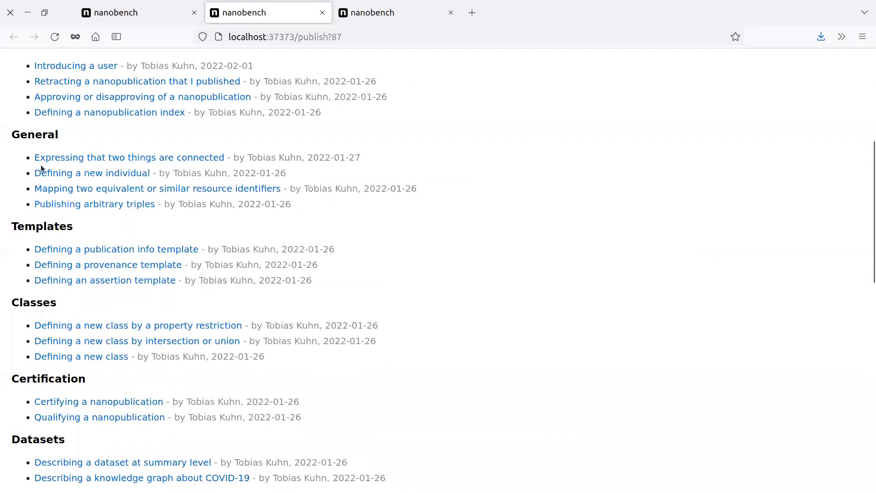
left_click(337, 7)
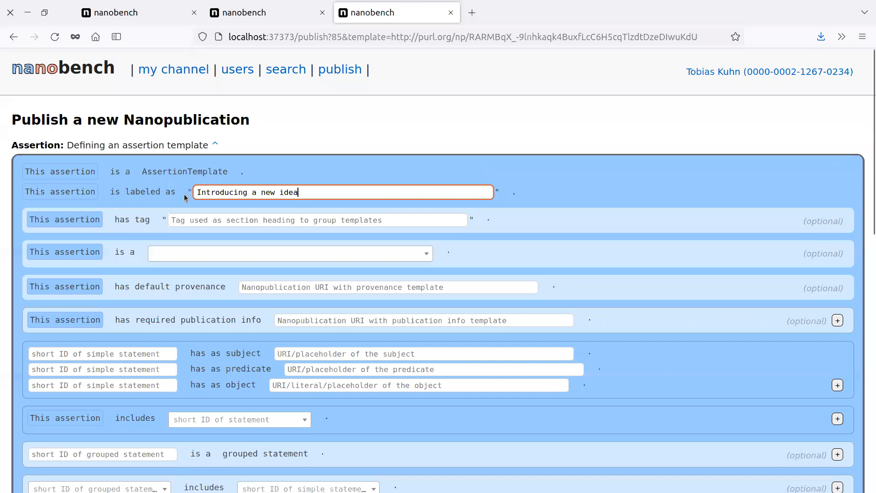
left_click(186, 219)
type("General")
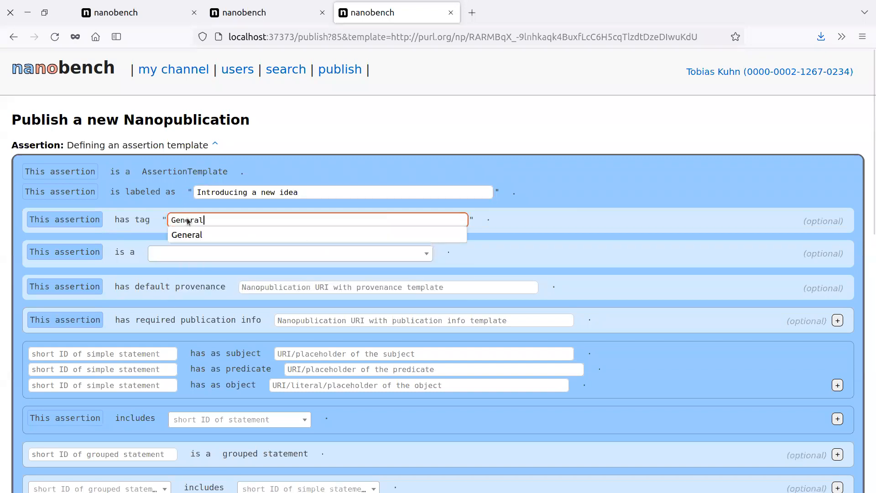
left_click(262, 142)
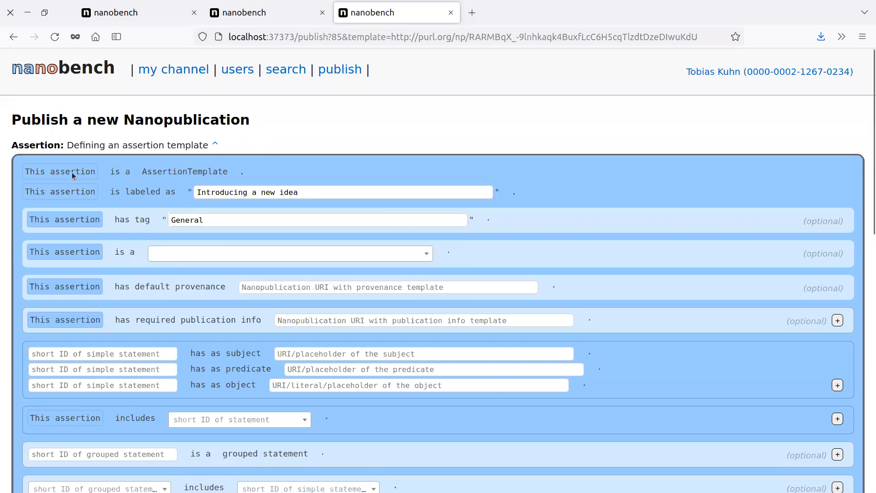
- Add three more simple statement blocks to the template, making four in total
scroll(523, 215, "down", 3)
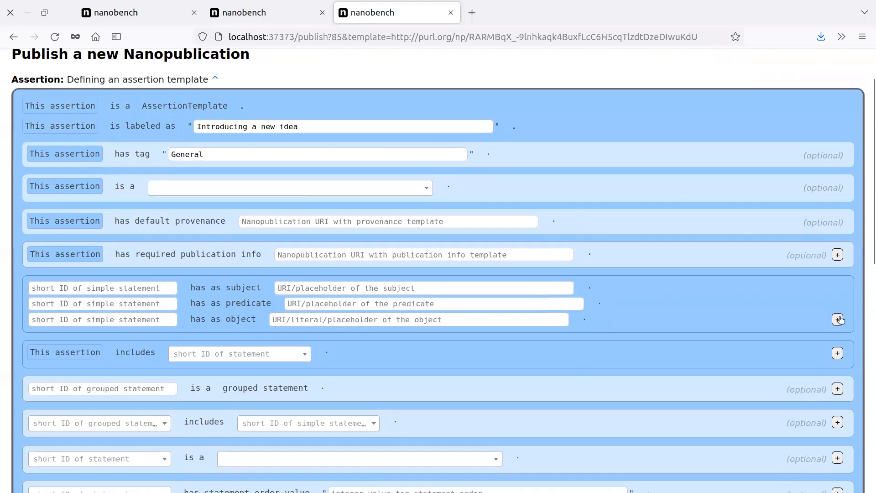
left_click(838, 319)
left_click(837, 377)
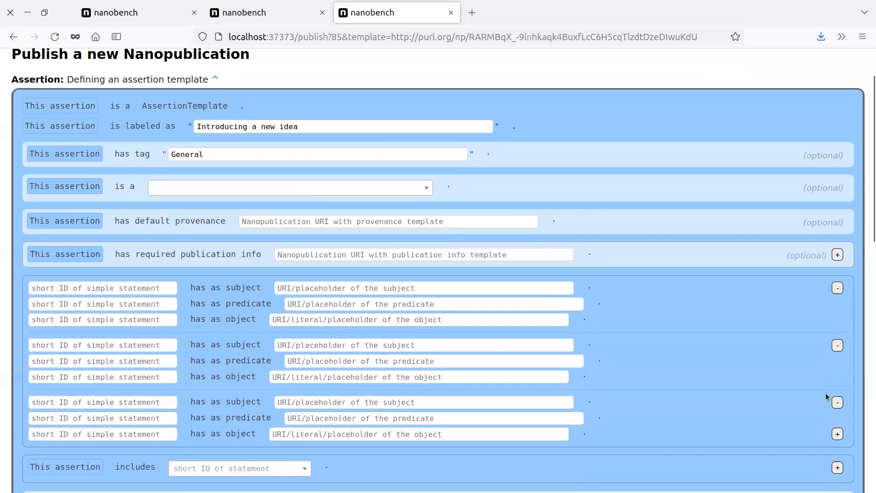
left_click(838, 434)
scroll(707, 350, "down", 5)
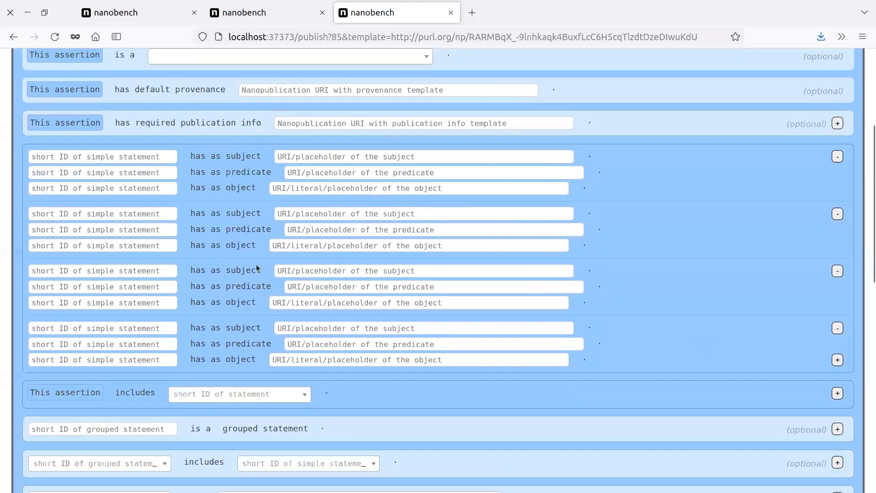
- Give the four simple statements the short IDs st0, st1, st2 and st3
left_click(115, 158)
type("s")
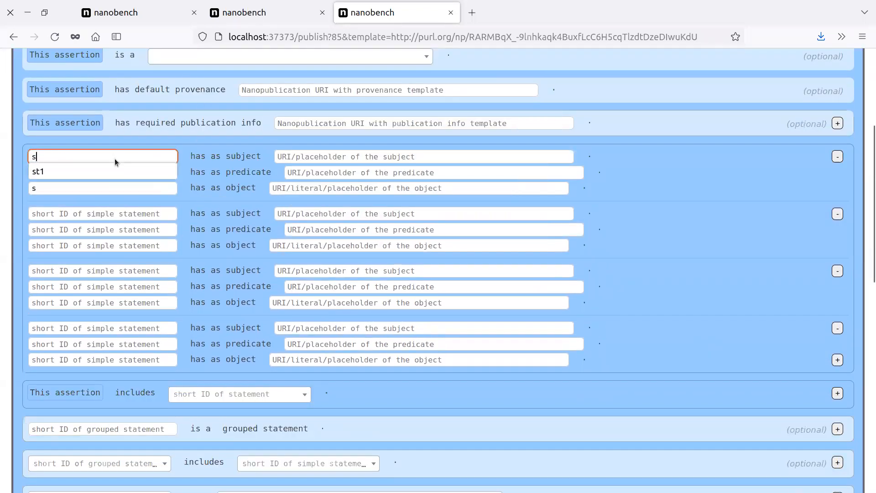
type("t0")
left_click(82, 214)
type("st1")
left_click(82, 272)
type("st2")
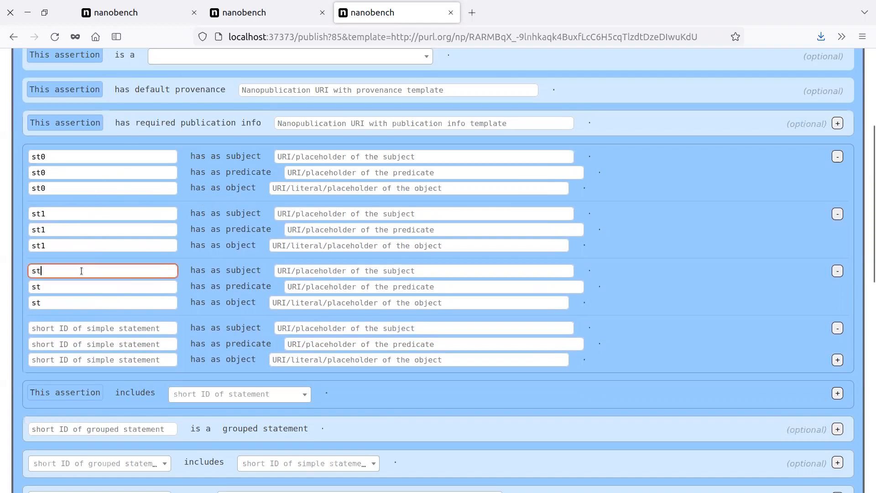
left_click(57, 328)
type("st3")
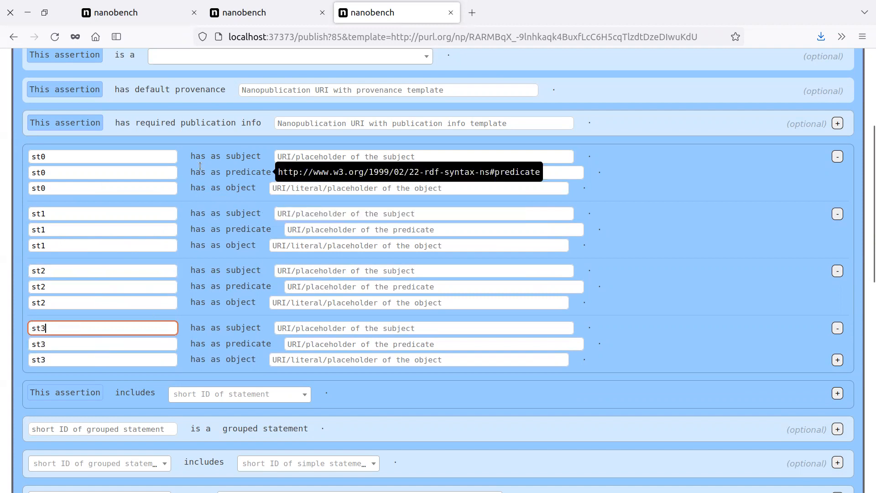
left_click(263, 149)
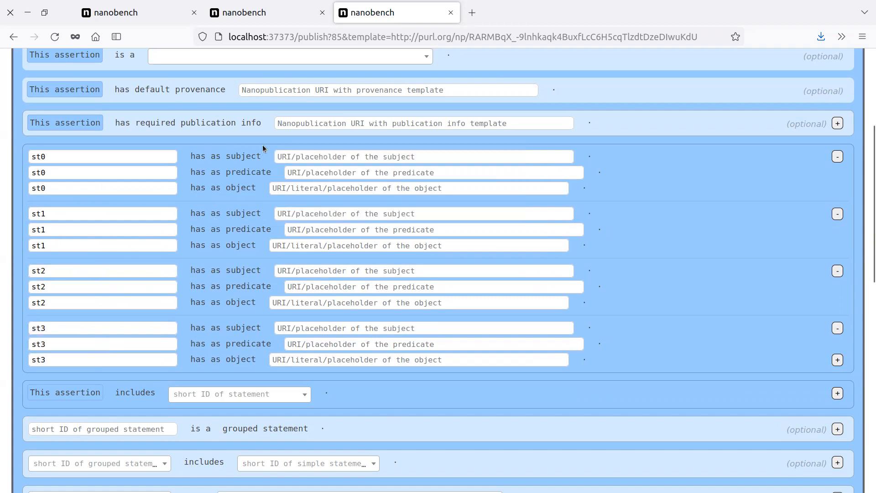
- Enter the placeholder "idea" as the subject of all four statements, st0 to st3
left_click(299, 155)
type("idea")
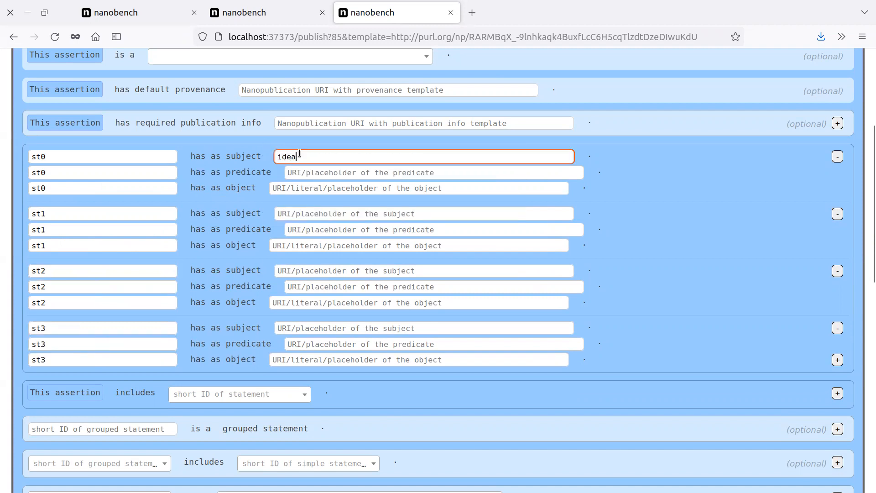
left_click_drag(297, 157, 256, 147)
key("ctrl+c")
left_click(296, 214)
key("ctrl+v")
left_click(388, 271)
key("ctrl+v")
left_click(388, 329)
key("ctrl+v")
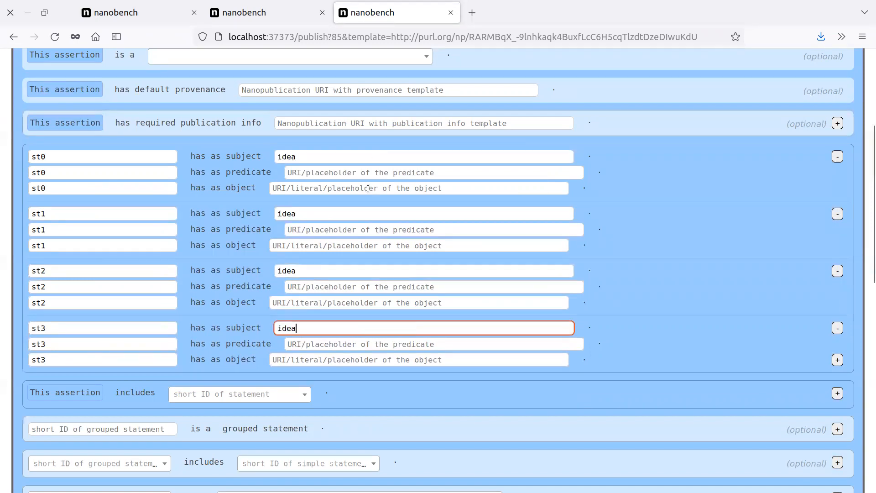
left_click(149, 10)
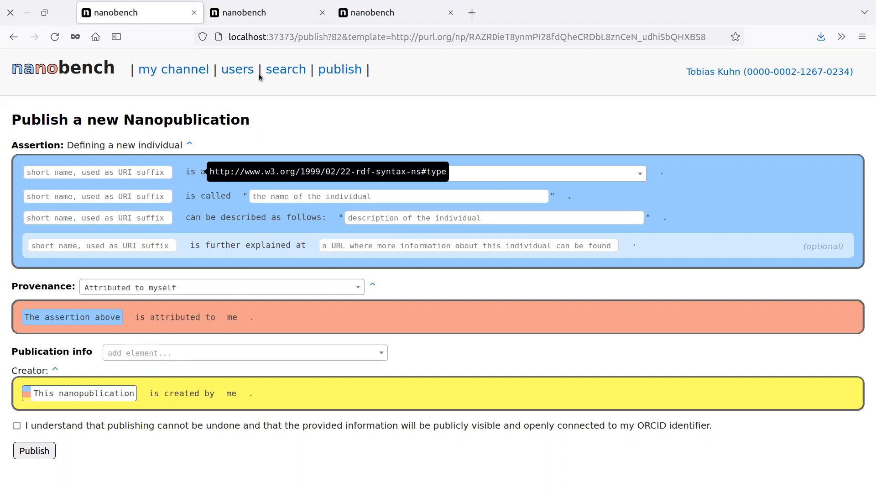
left_click(368, 11)
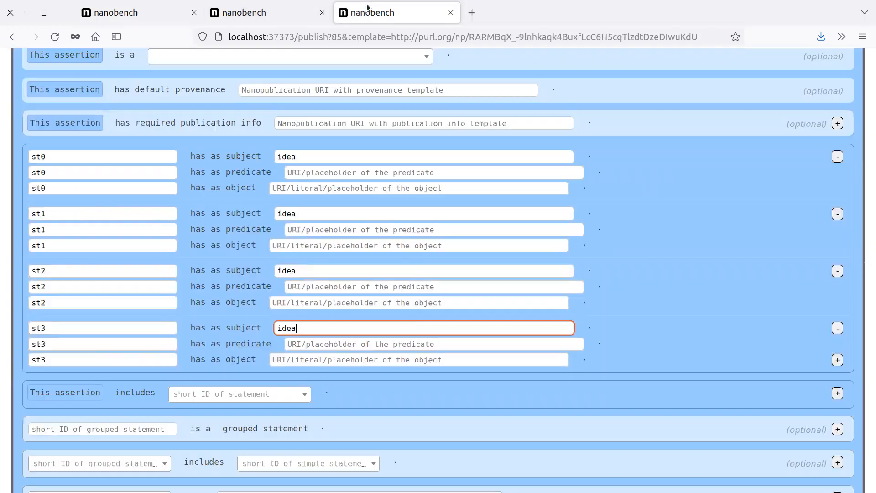
left_click(310, 172)
type("http://www.w3.org/1999/02/22-rdf-syntax-ns#type")
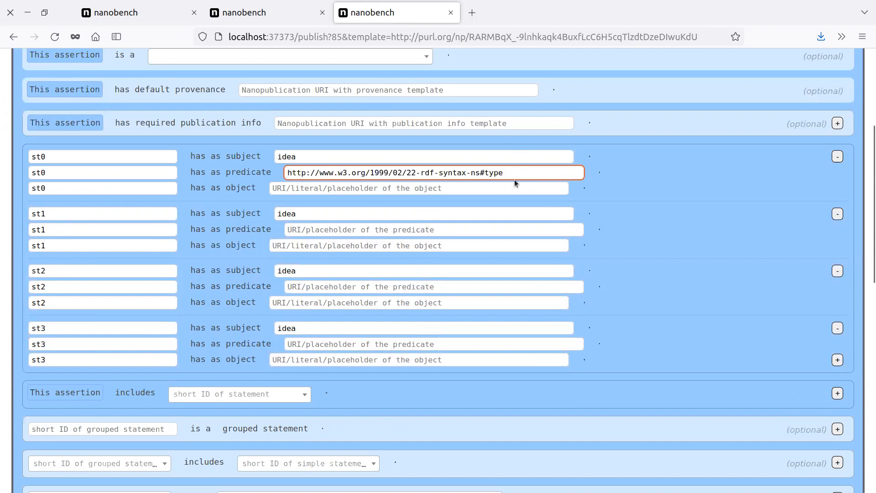
key("Tab")
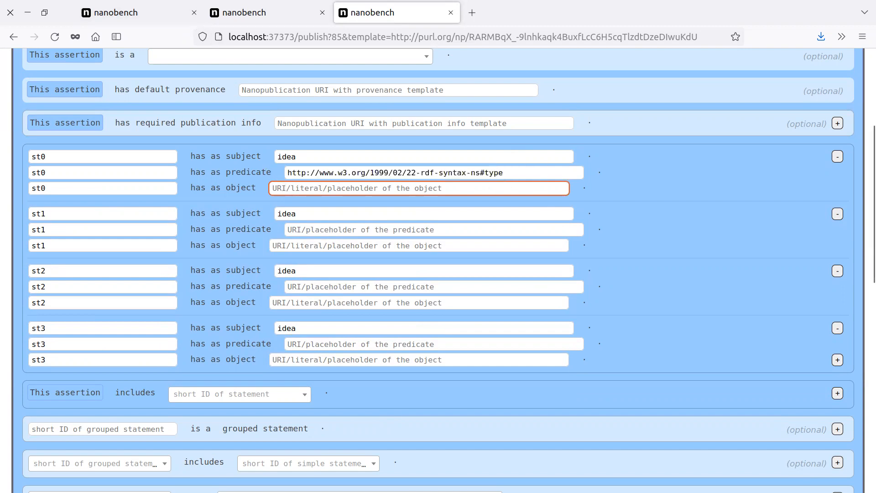
key("alt+Tab")
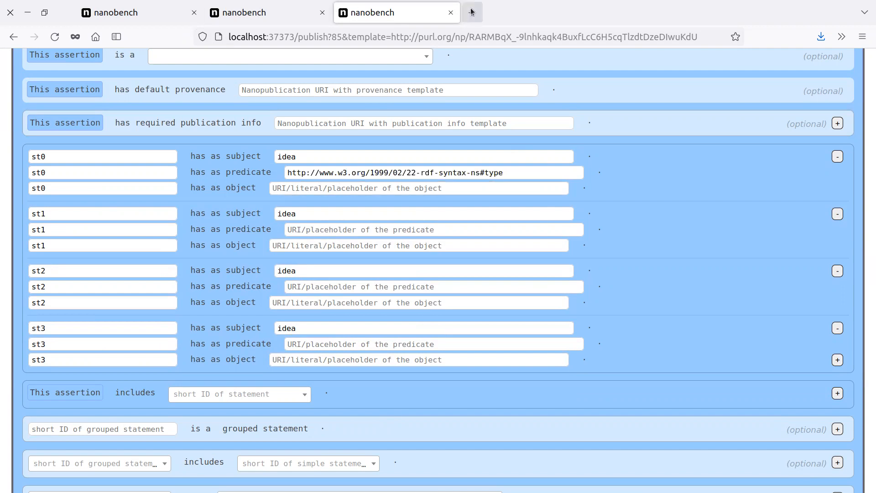
left_click(324, 193)
type("https://www.wikidata.org/entity/Q131841")
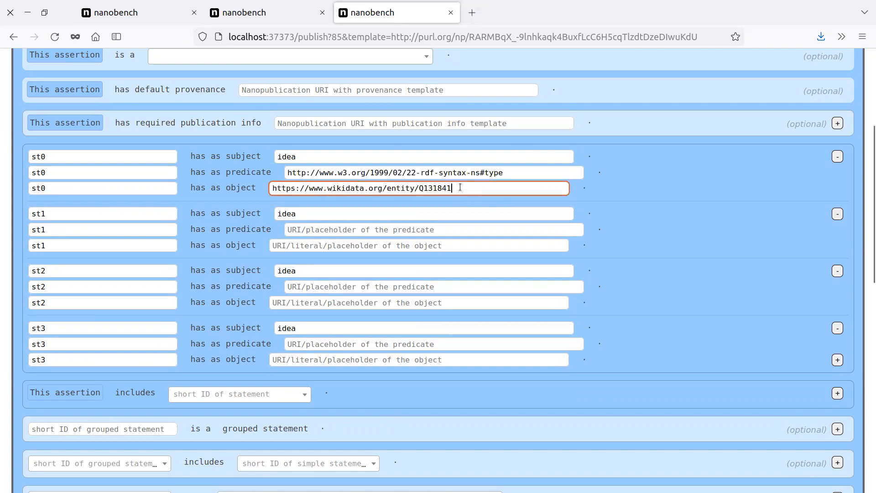
- Open the Wikidata URI of st0's object in a separate tab to check it, and return to the template form
key("ctrl+a")
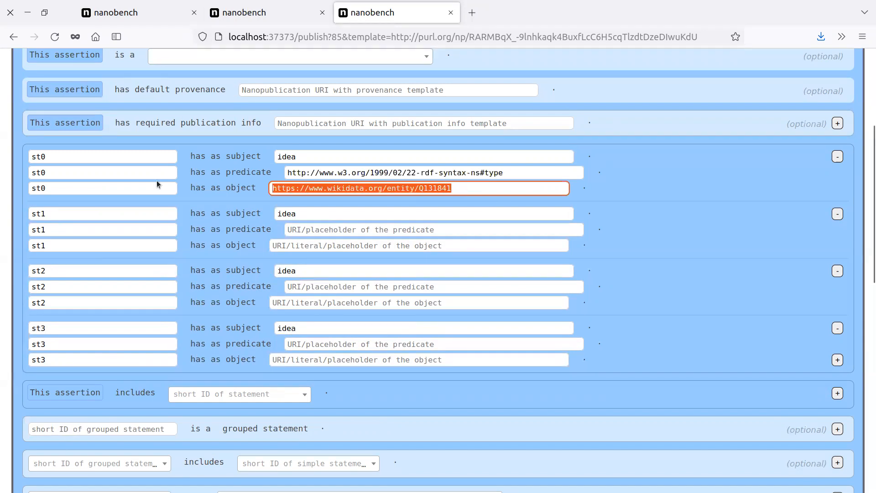
left_click(472, 12)
type("https://www.wikidata.org/entity/Q131841")
key("Return")
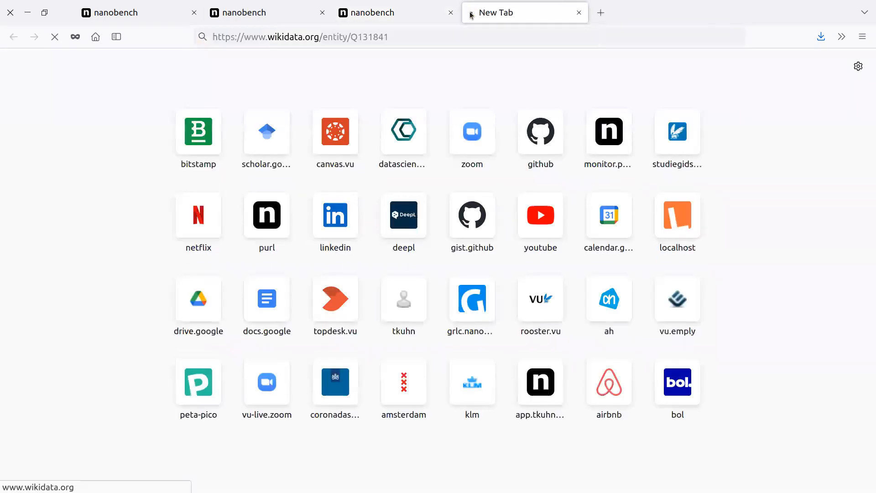
left_click(580, 13)
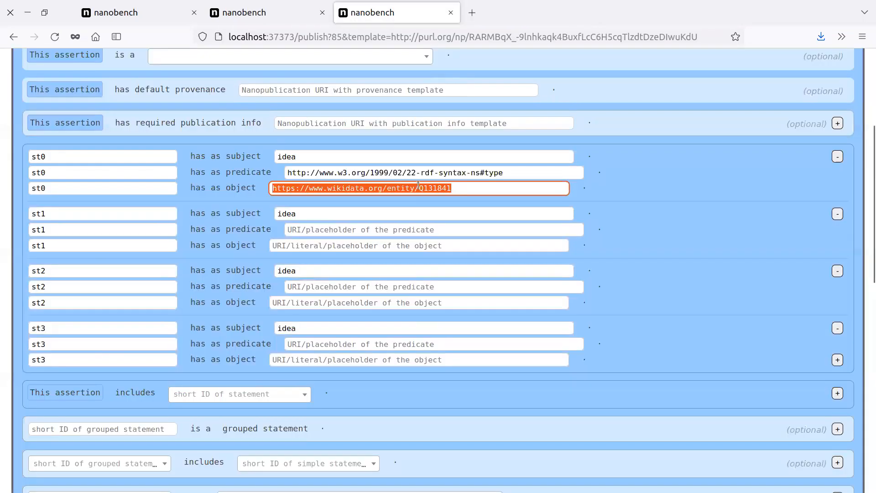
left_click(454, 187)
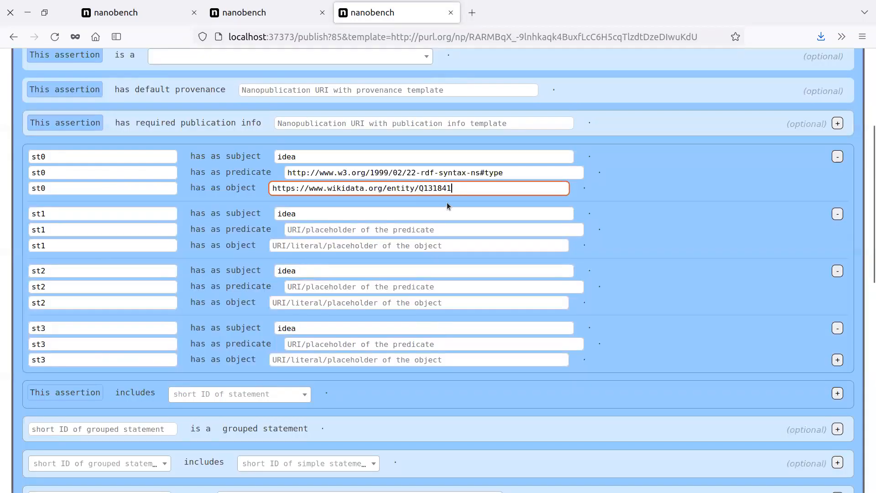
double_click(284, 155)
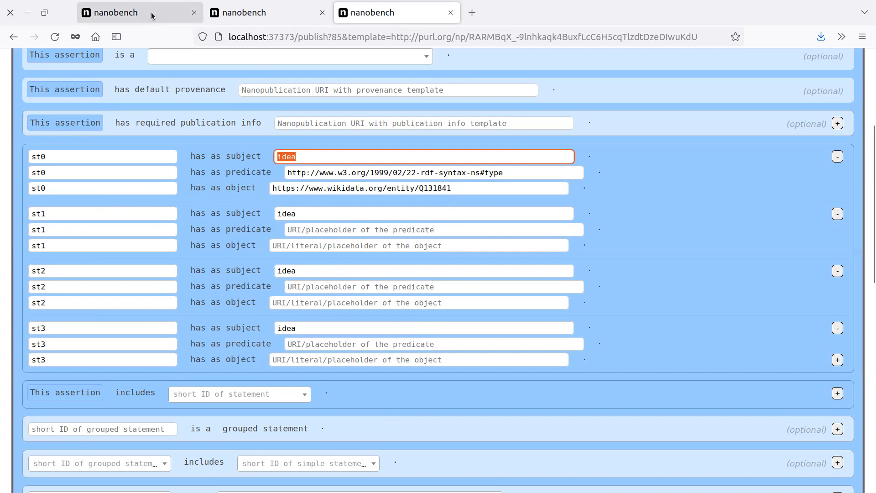
left_click(323, 14)
left_click(137, 13)
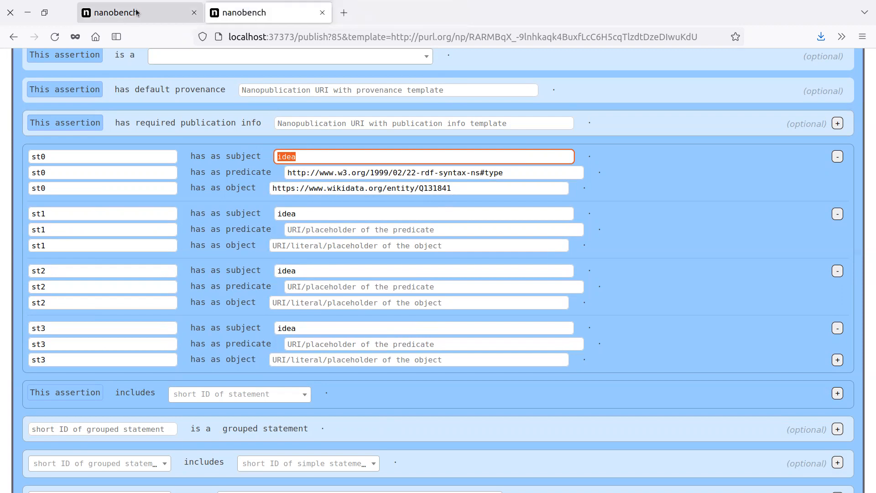
mouse_move(220, 197)
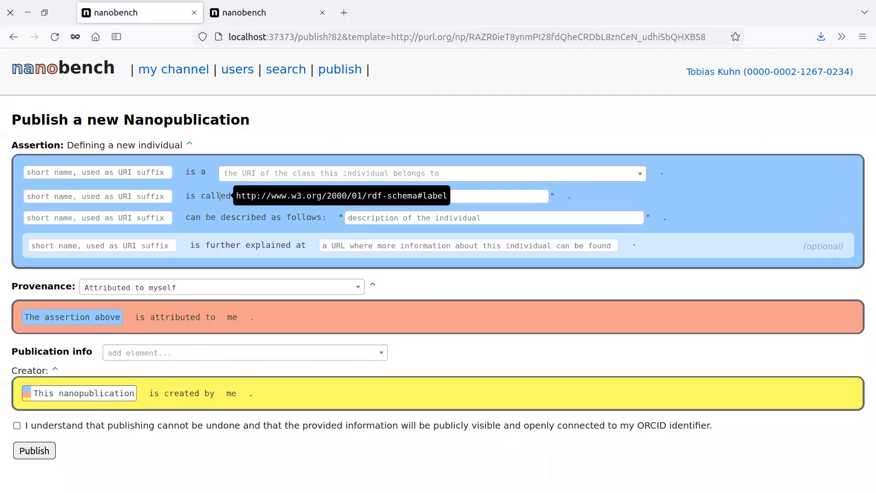
left_click(254, 13)
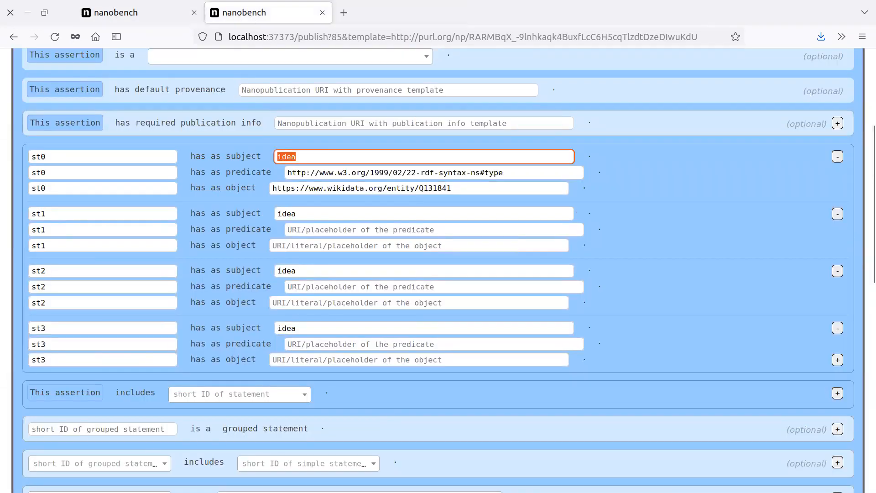
key("alt+Tab")
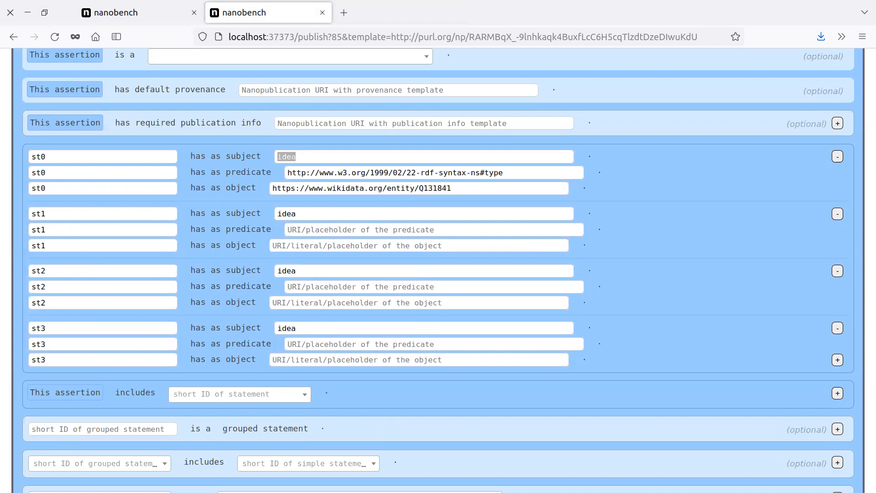
left_click(337, 233)
type("http://www.w3.org/2000/01/rdf-schema#label")
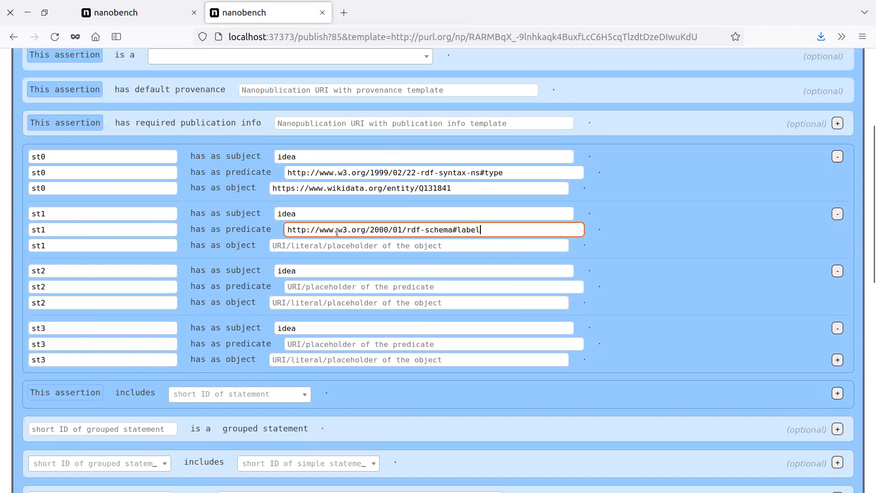
left_click(349, 242)
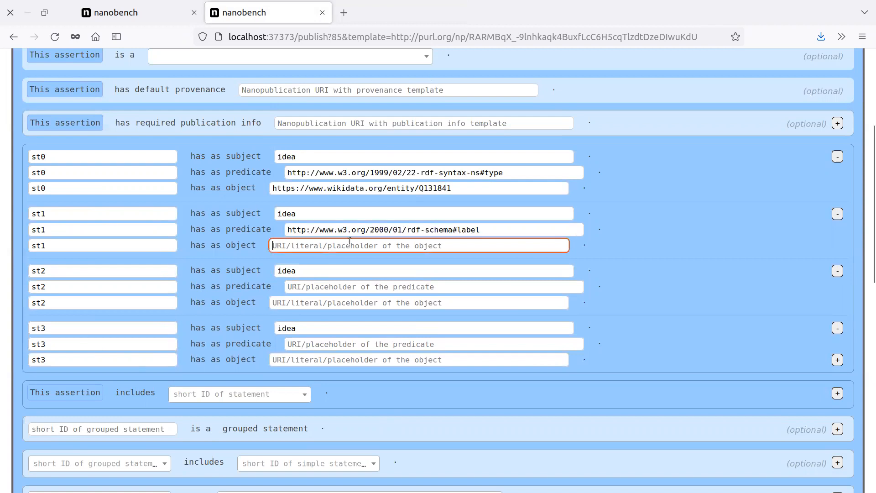
type("name")
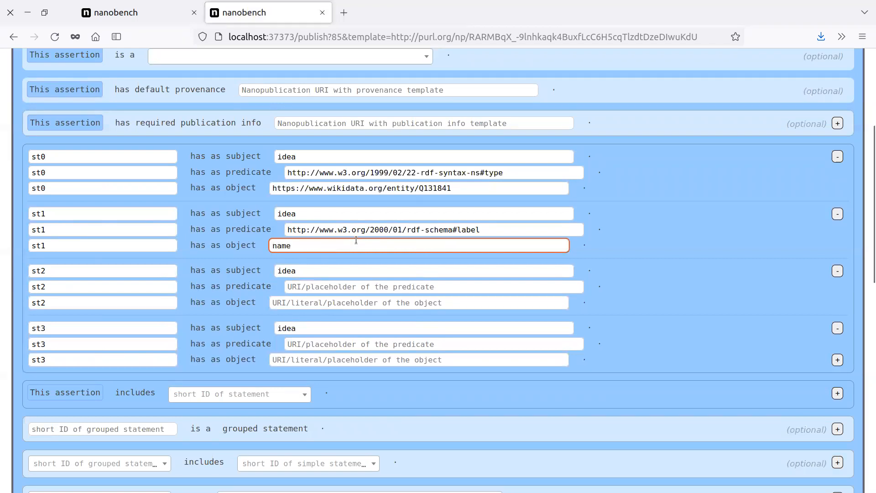
left_click(137, 12)
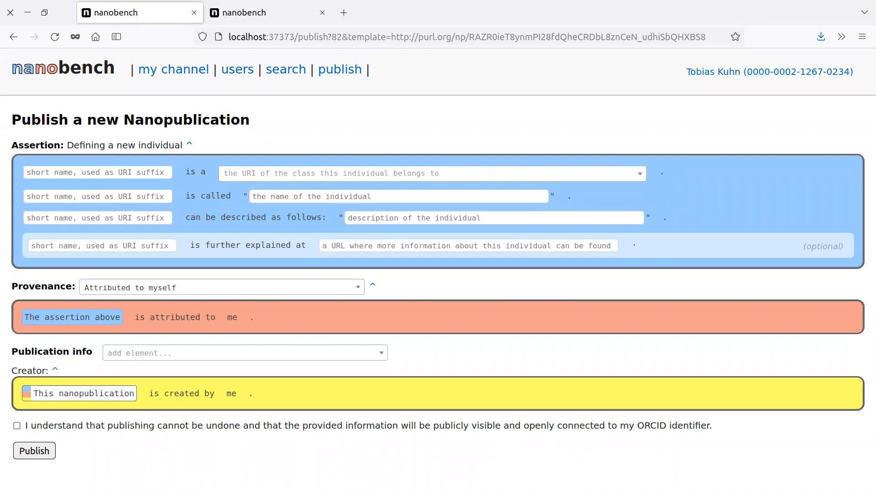
left_click(305, 19)
left_click(293, 287)
type("http://purl.org/dc/terms/description")
left_click(293, 302)
type("des")
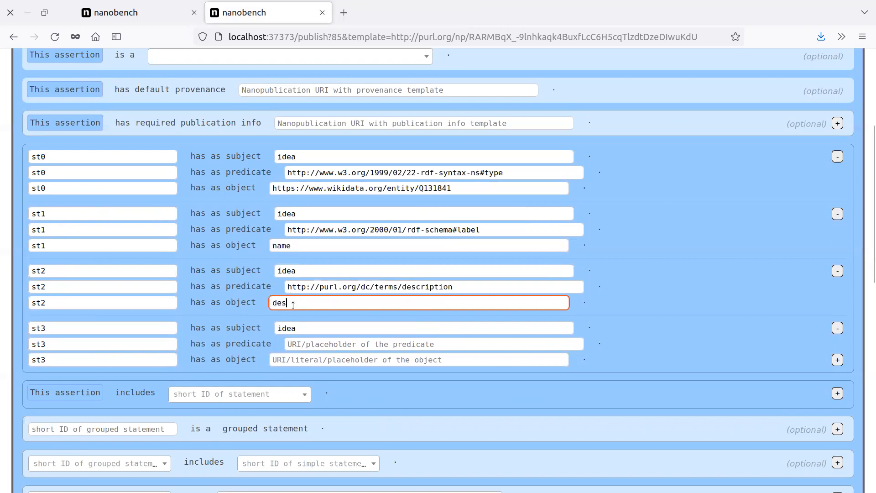
type("cription")
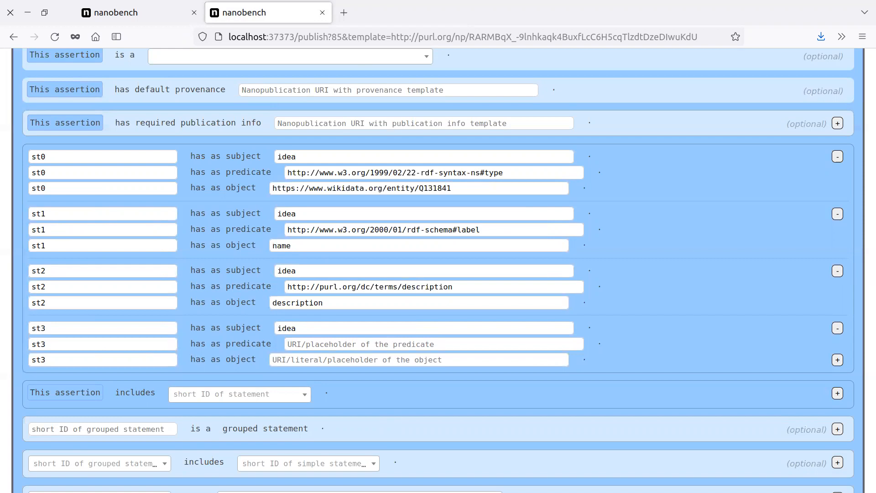
left_click(399, 345)
type("http://www.w3.org/2000/01/rdf-schema#seeAlso")
key("Tab")
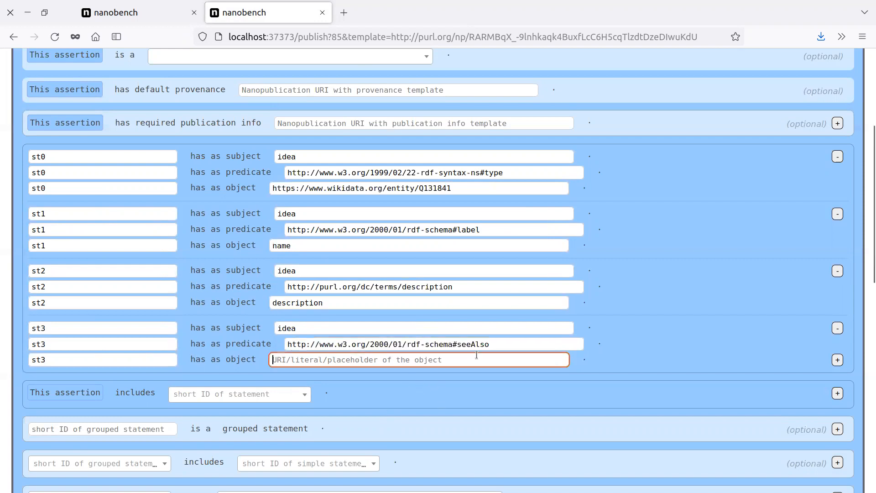
type("seeAlsoLink")
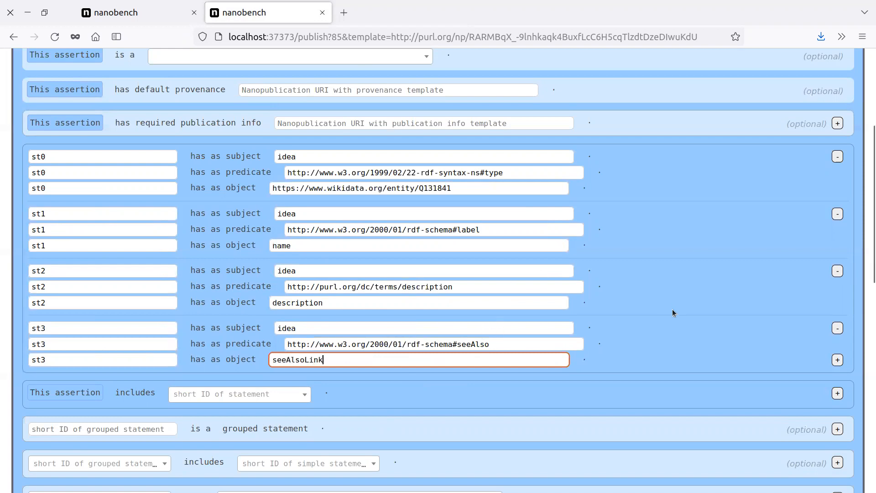
- Declare st0 and st1 as statements that this assertion includes
scroll(185, 319, "down", 3)
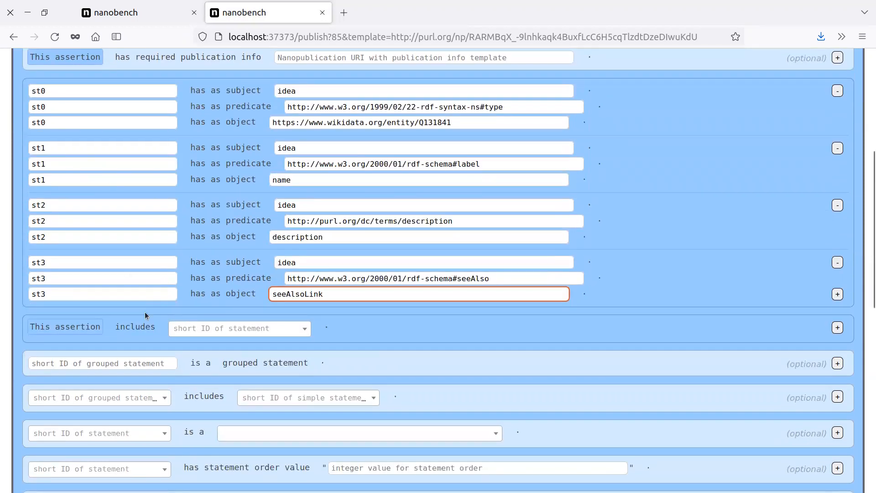
left_click(195, 330)
left_click(201, 367)
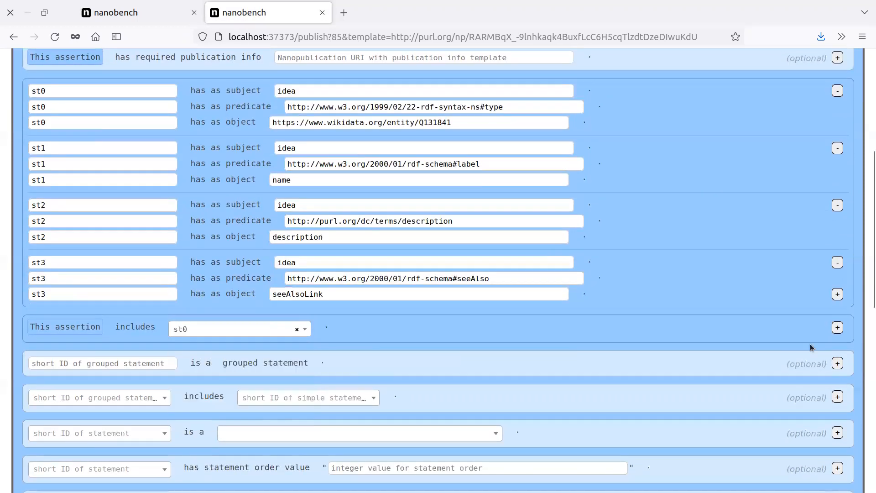
left_click(837, 328)
left_click(208, 349)
left_click(243, 398)
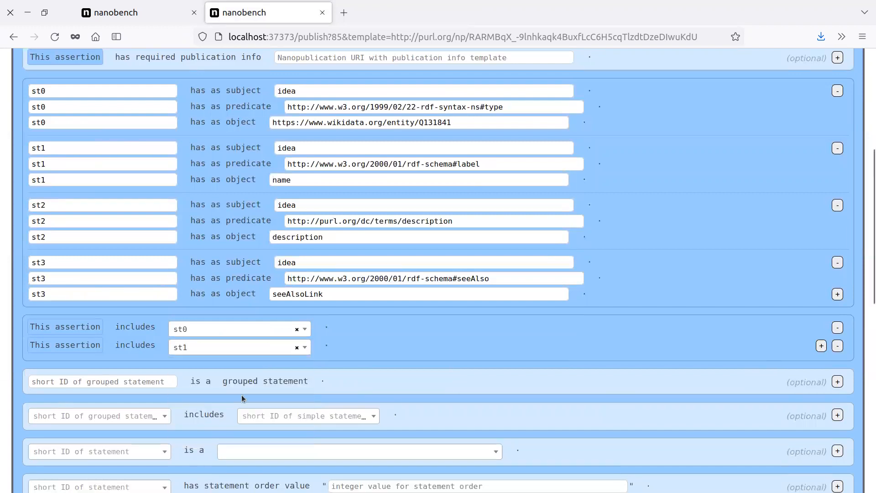
- Add two more inclusion entries to the assertion, for statements st2 and st3
left_click(821, 346)
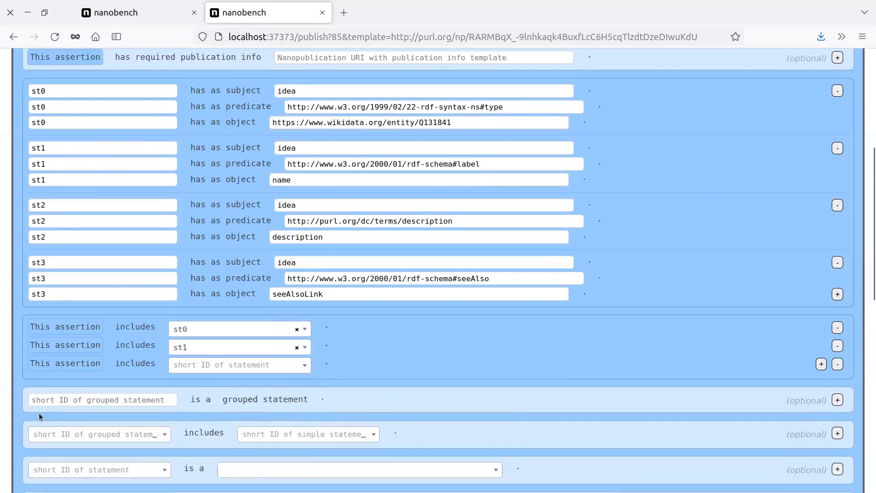
left_click(191, 365)
left_click(175, 433)
left_click(821, 364)
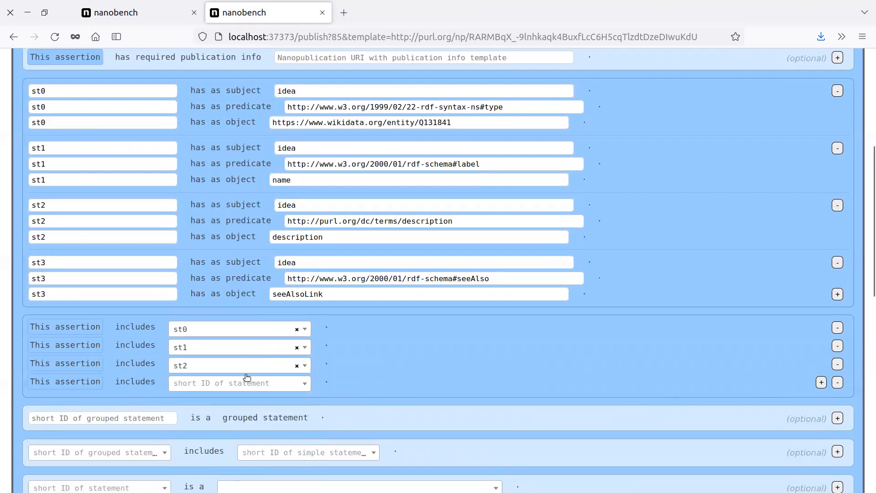
left_click(184, 386)
left_click(196, 476)
left_click(258, 386)
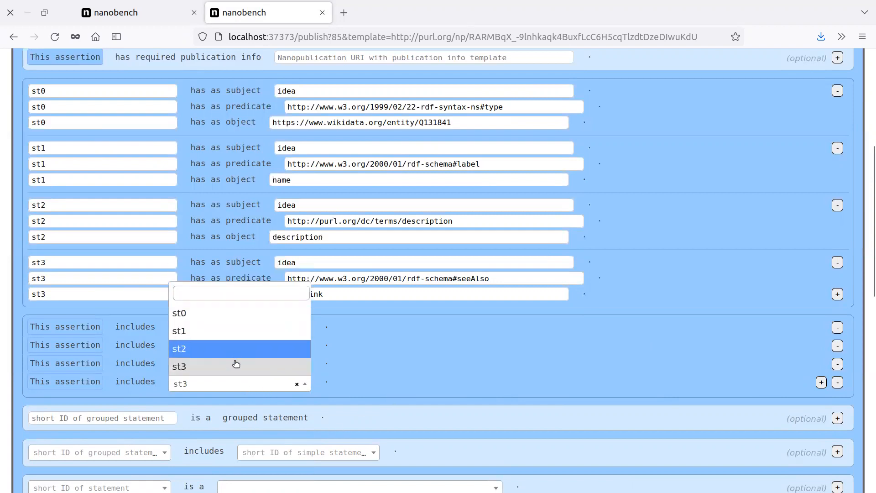
left_click(393, 388)
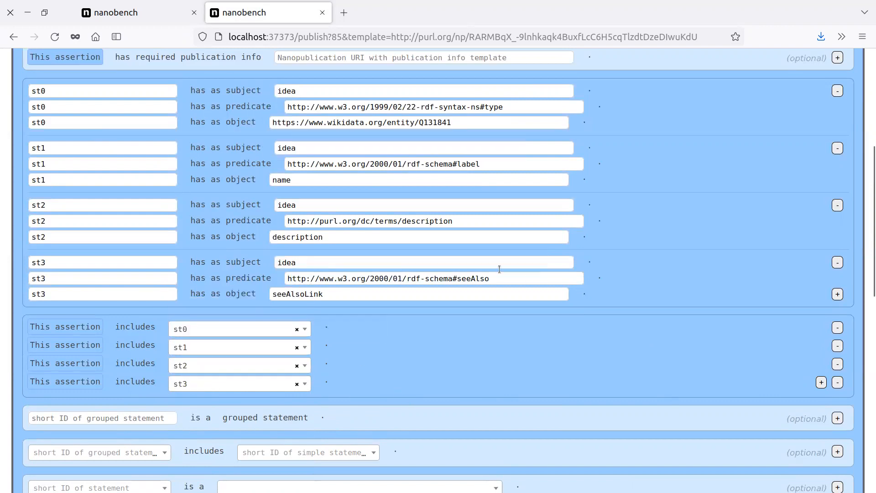
scroll(513, 308, "down", 3)
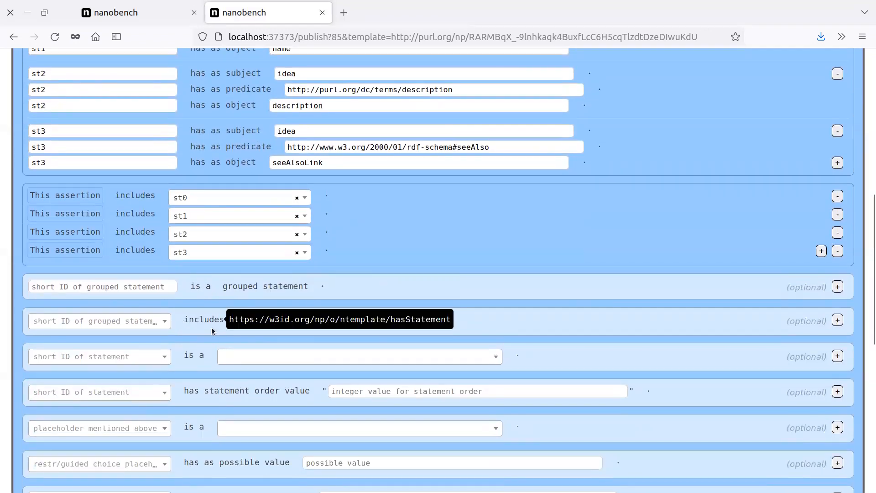
left_click(161, 320)
left_click(177, 309)
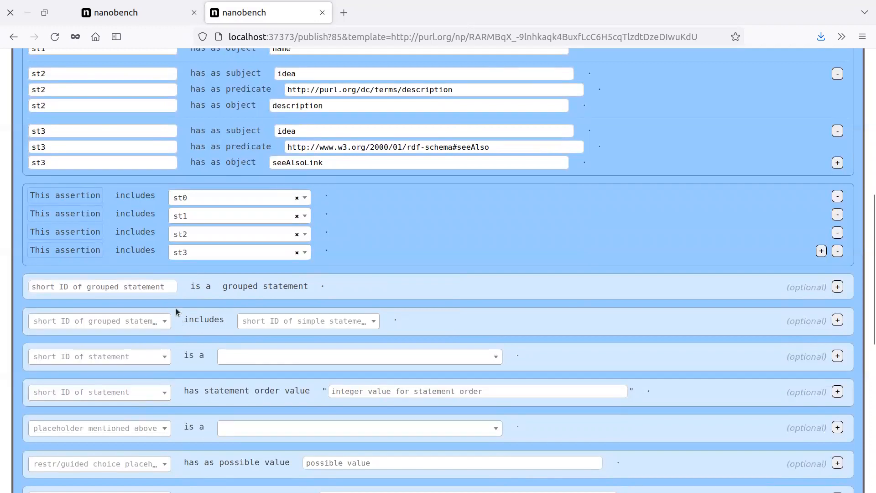
scroll(376, 264, "down", 2)
left_click(160, 291)
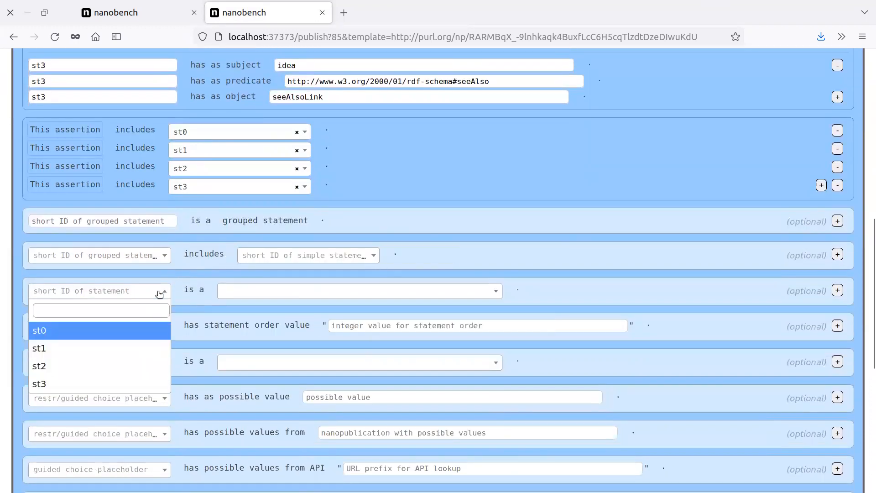
left_click(151, 331)
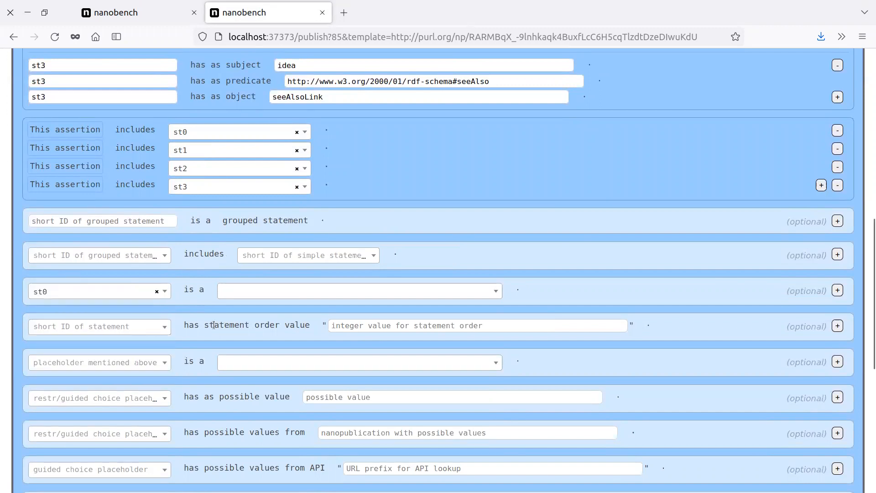
left_click(244, 295)
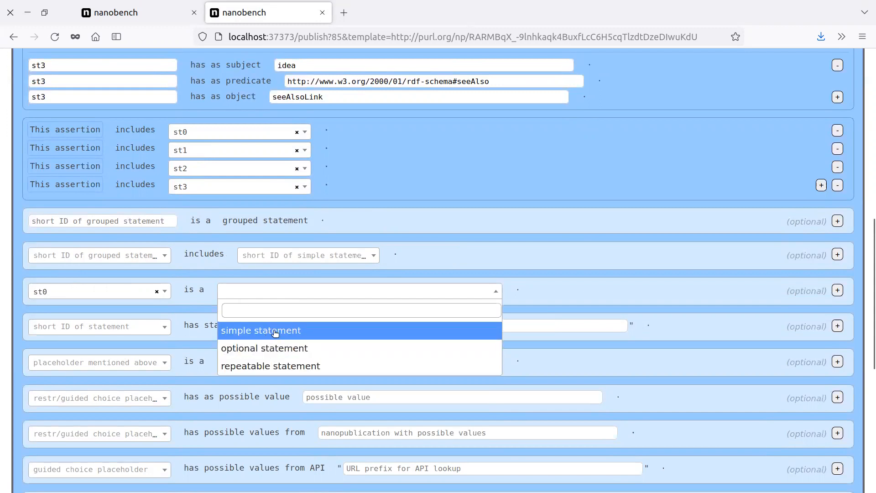
- Declare st3 as an optional statement and compare it with the optional entry in the "Defining a new individual" form
left_click(165, 295)
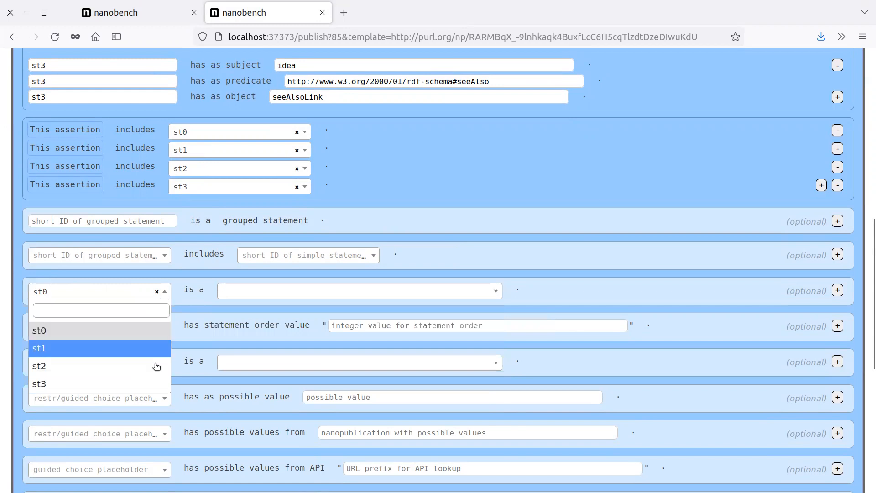
left_click(143, 386)
left_click(244, 295)
left_click(261, 349)
left_click(126, 7)
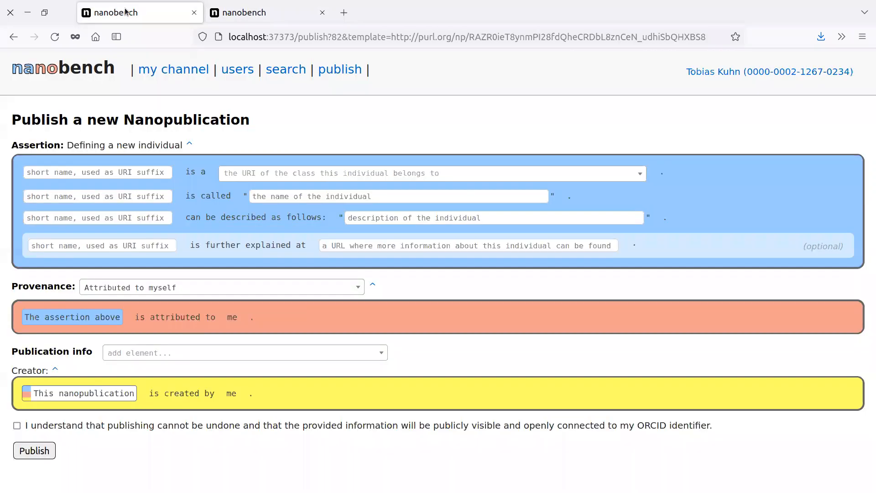
left_click(276, 15)
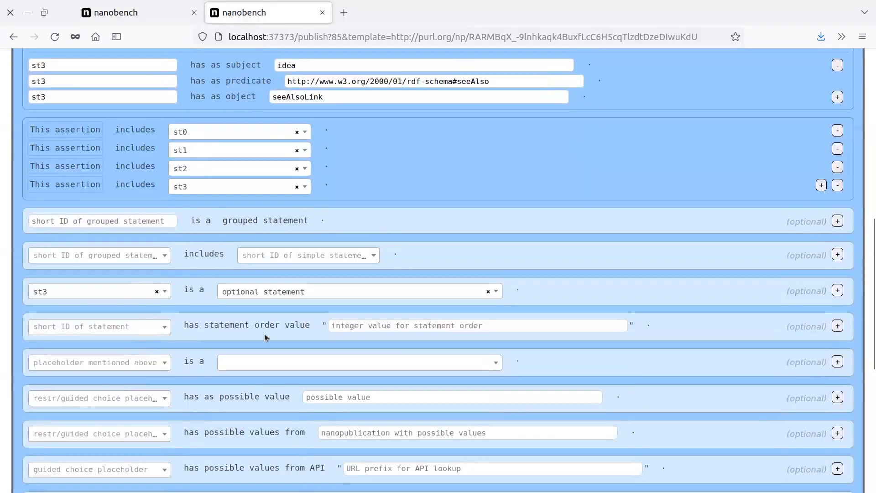
- Add a second statement type entry that declares st3 as a repeatable statement
left_click(837, 290)
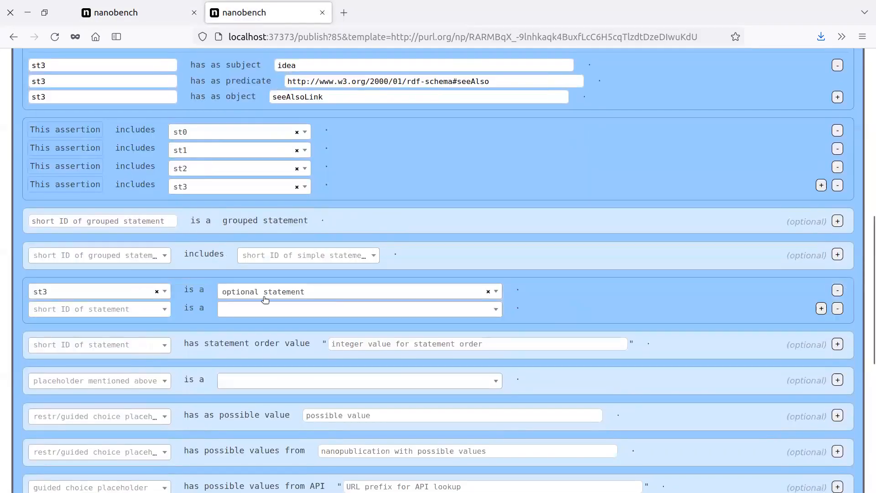
left_click(145, 309)
left_click(105, 401)
left_click(293, 309)
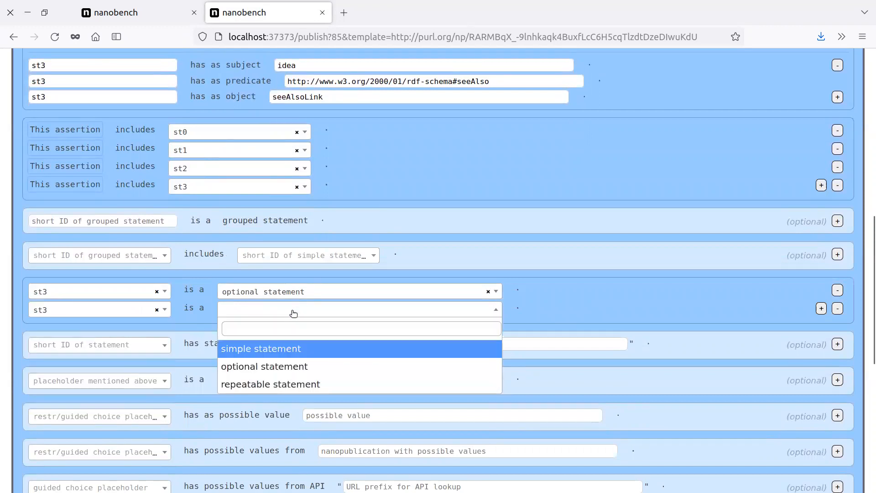
left_click(291, 388)
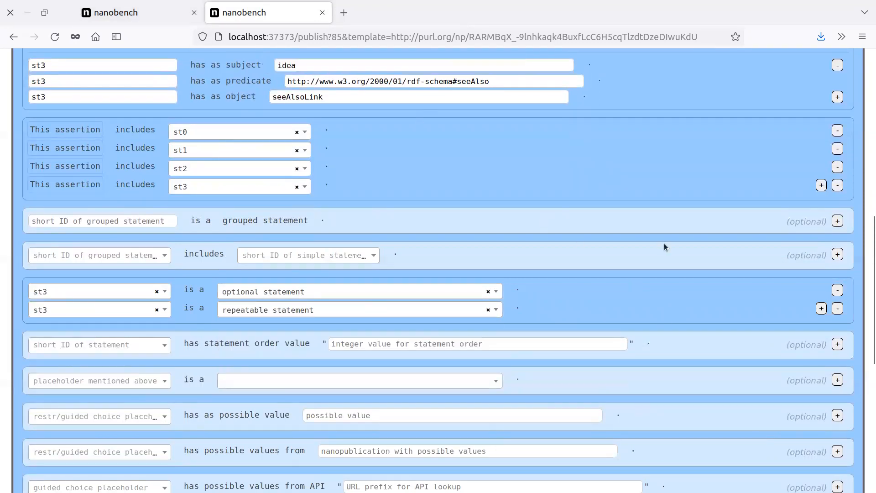
scroll(642, 229, "down", 3)
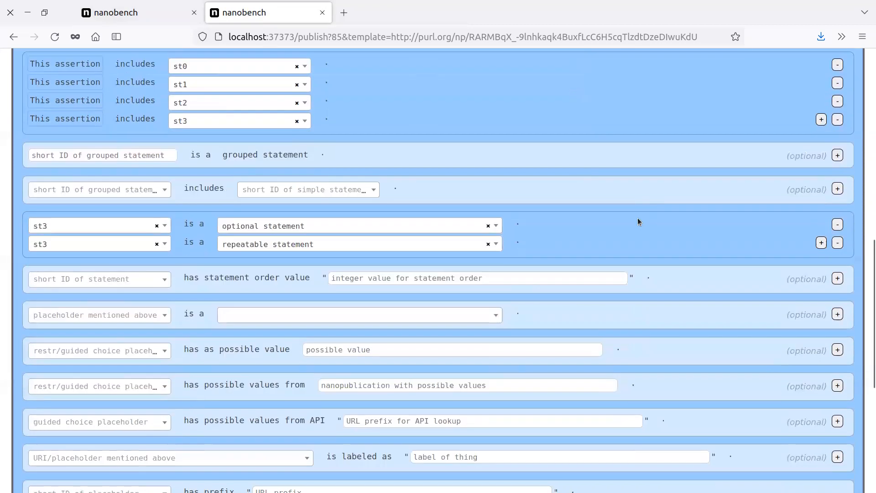
scroll(193, 290, "up", 15)
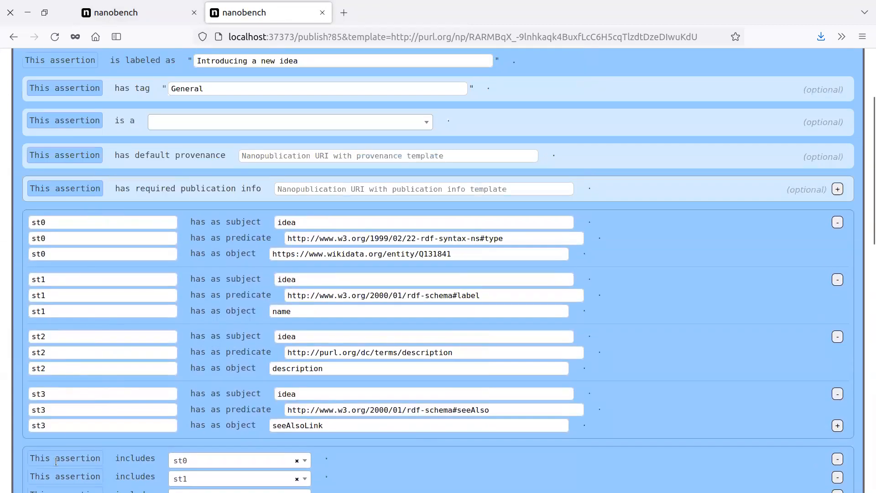
scroll(568, 350, "down", 14)
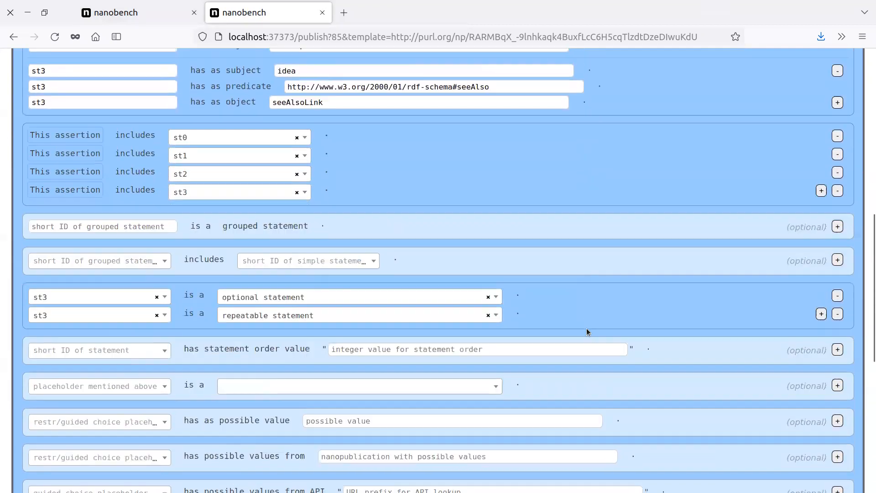
scroll(587, 328, "down", 6)
scroll(552, 237, "down", 3)
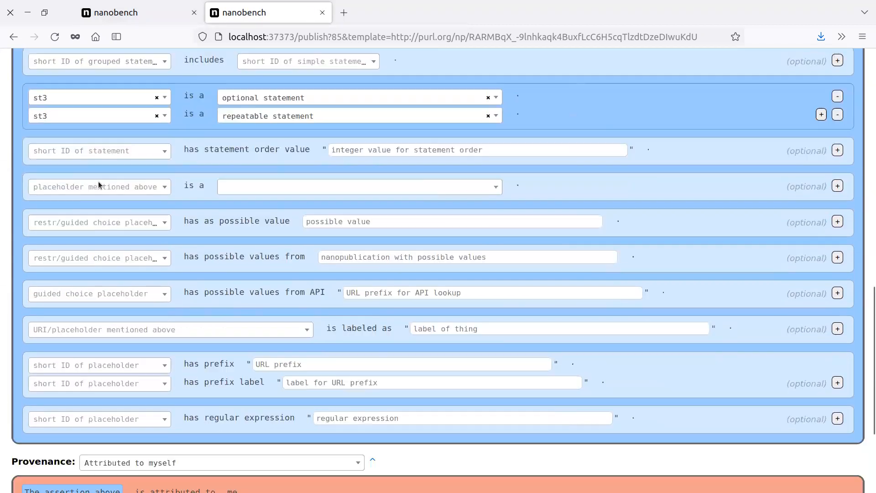
- Declare the idea placeholder as a Local resource in the placeholder type statement
left_click(75, 184)
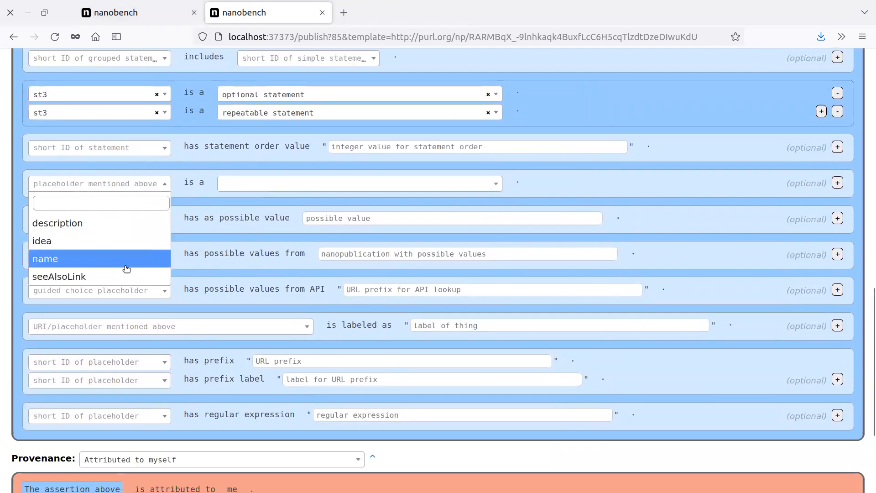
left_click(121, 241)
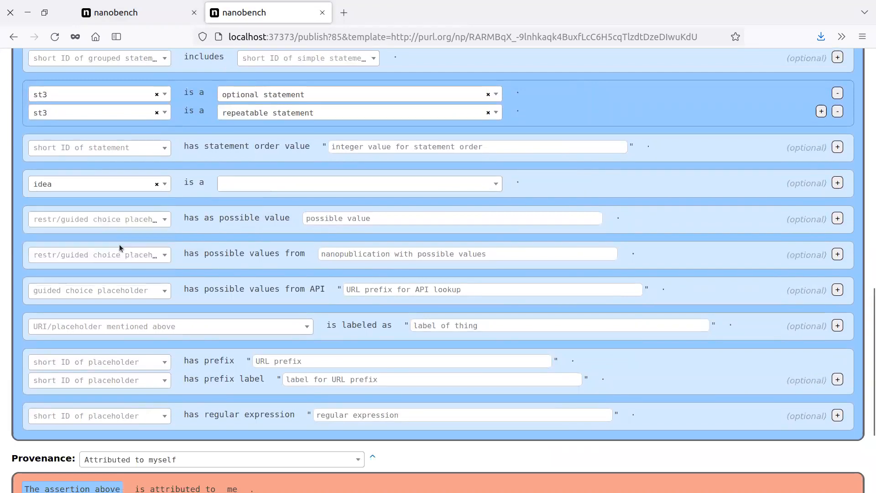
left_click(249, 183)
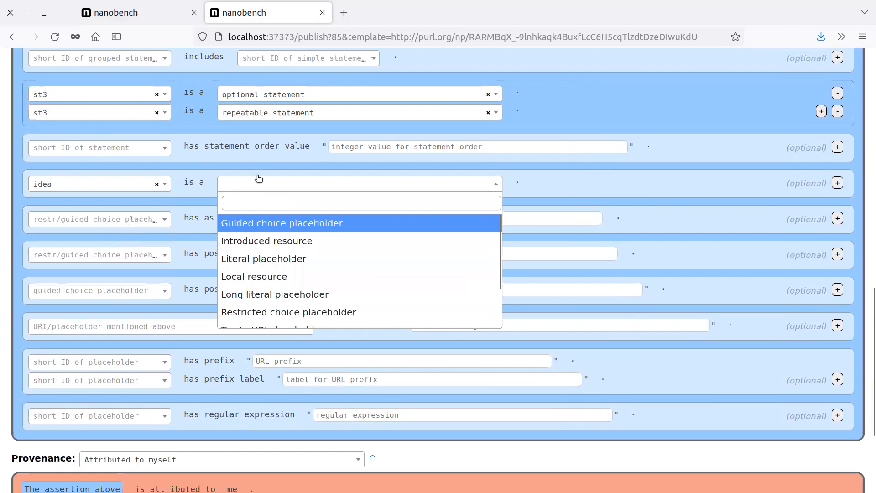
left_click(277, 280)
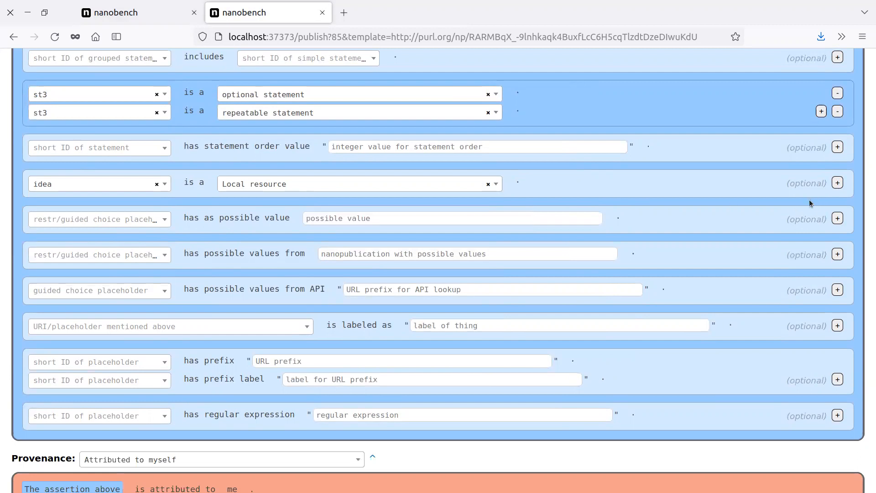
- Add a second placeholder type entry that declares idea as an Introduced resource
left_click(838, 183)
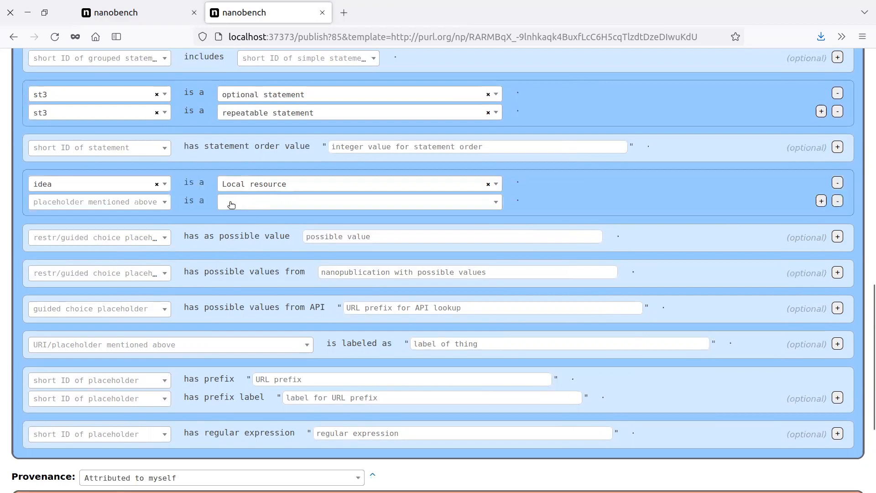
left_click(128, 209)
left_click(99, 255)
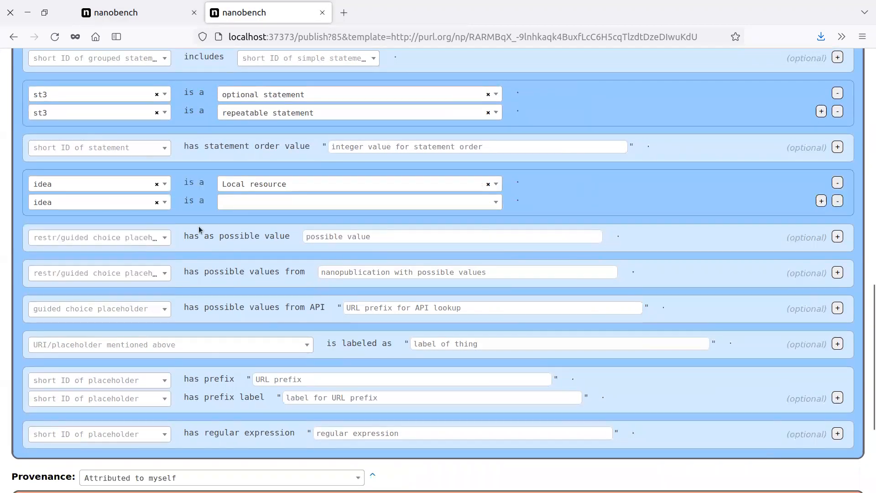
left_click(229, 202)
left_click(260, 261)
- Add another placeholder type entry that declares name as a Literal placeholder
left_click(822, 202)
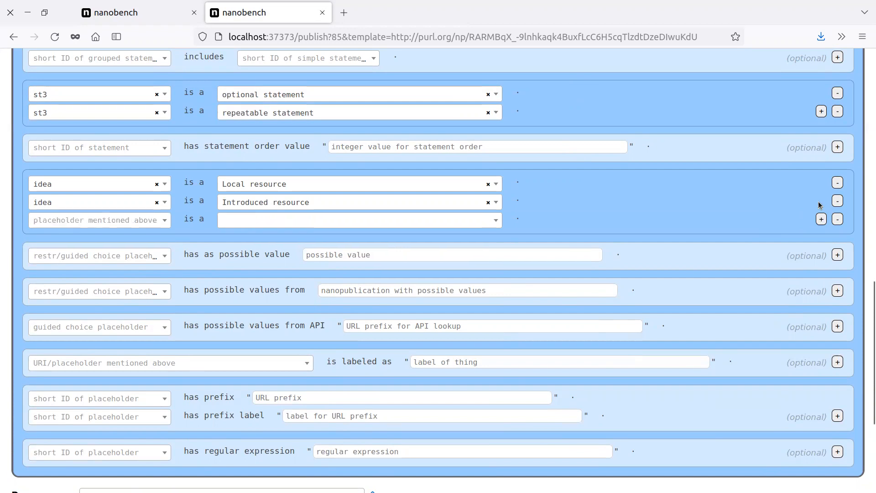
left_click(140, 221)
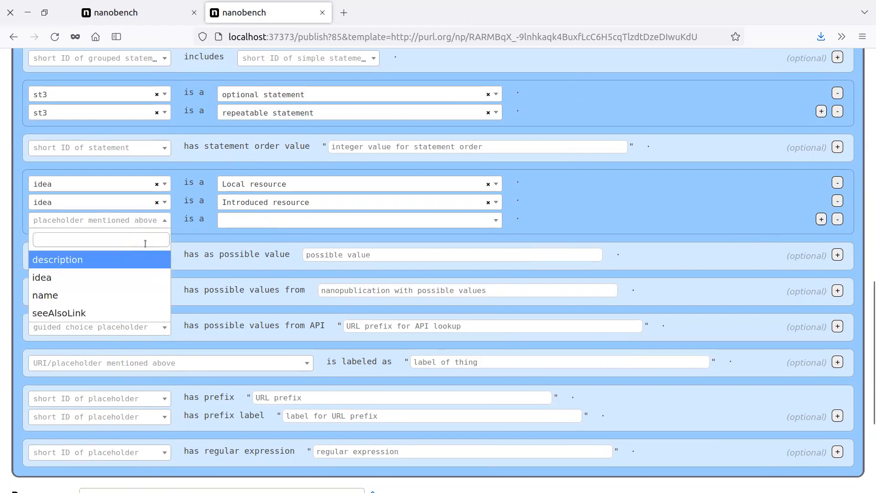
left_click(114, 295)
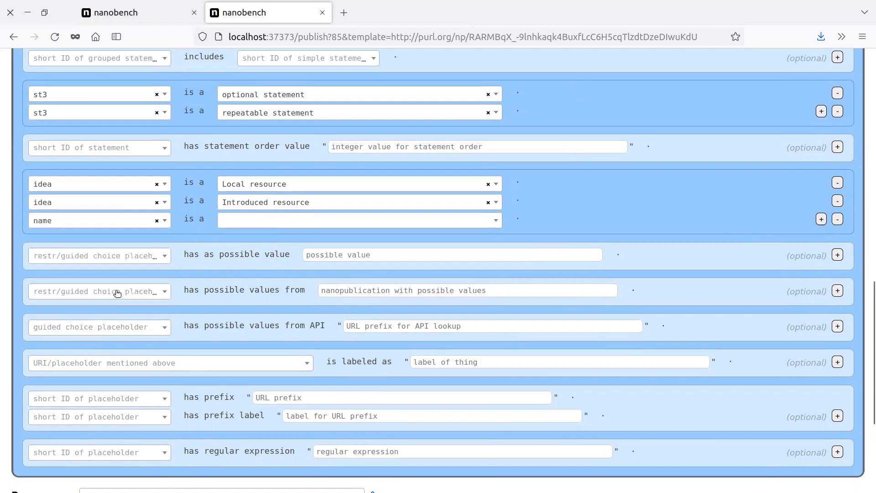
left_click(222, 227)
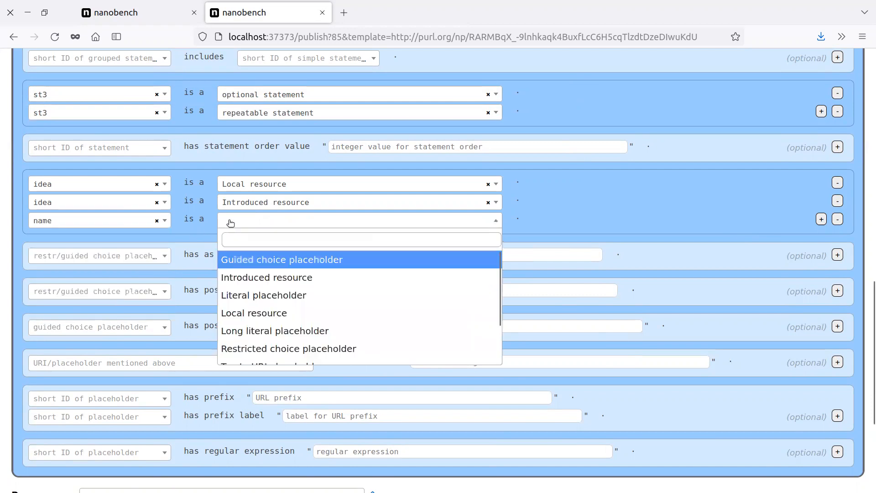
left_click(301, 295)
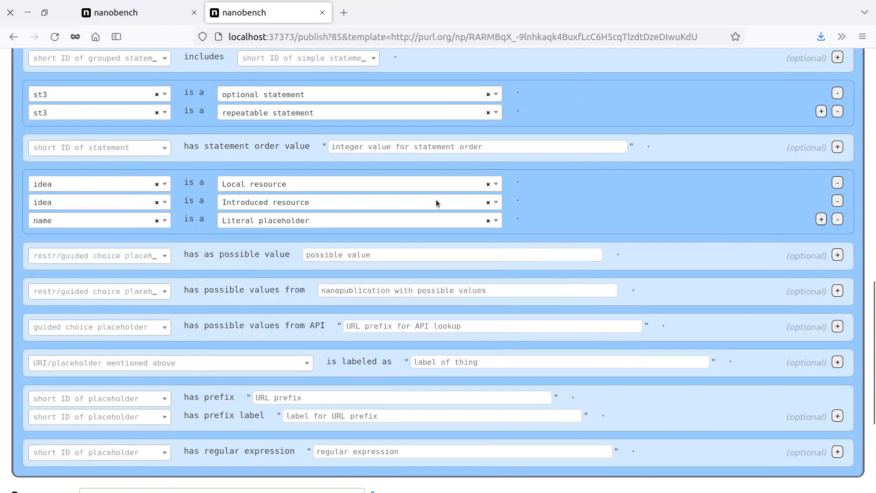
- Add another placeholder type entry that declares description as a Long literal placeholder
left_click(822, 219)
left_click(45, 238)
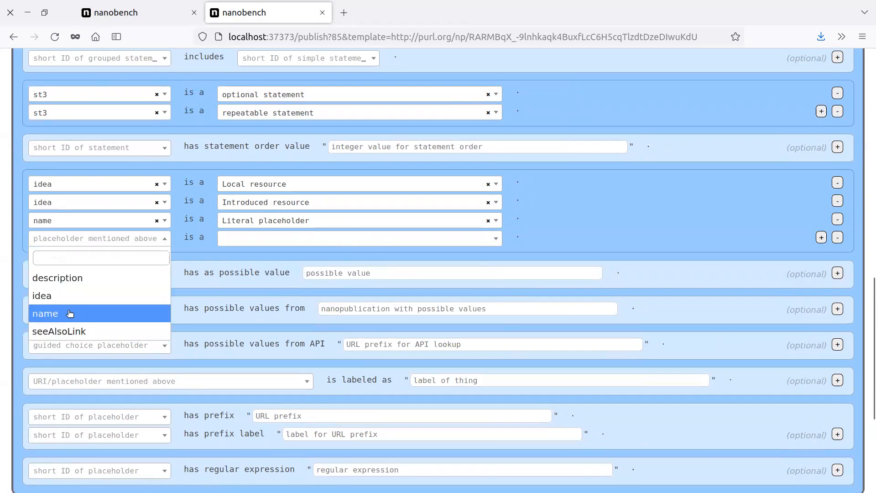
left_click(71, 287)
left_click(241, 239)
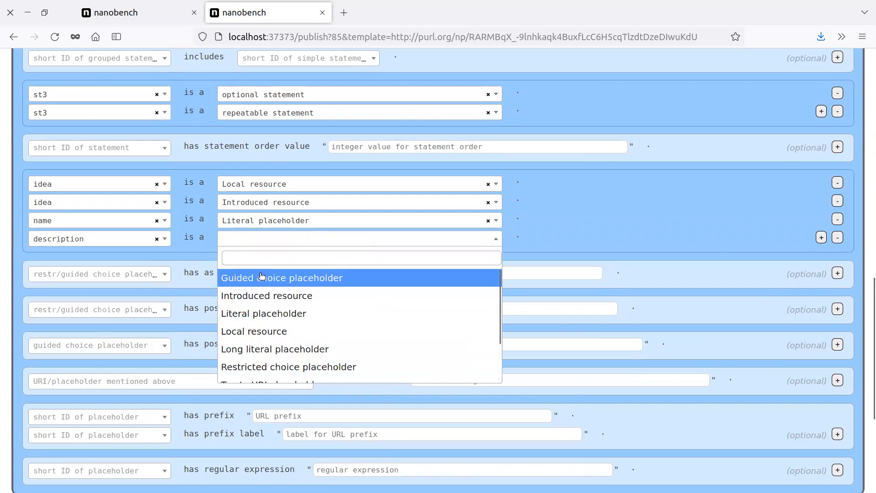
left_click(333, 349)
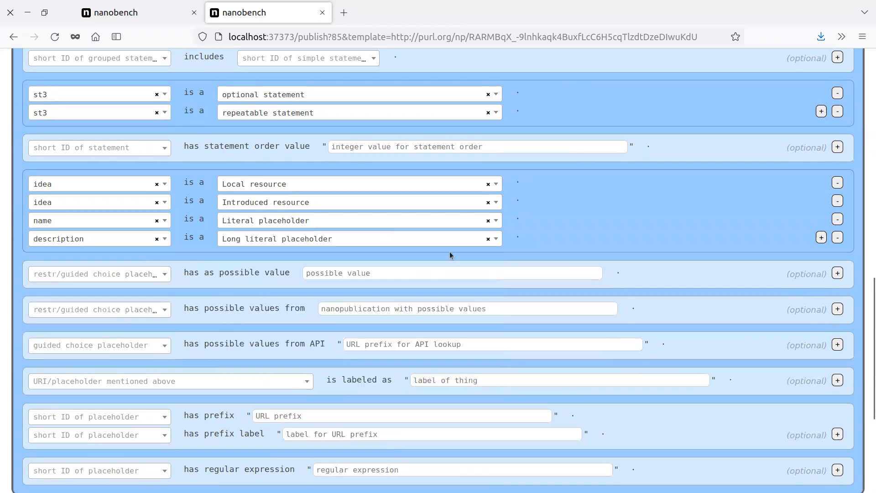
- Add another placeholder type entry that declares seeAlsoLink as a URI placeholder
left_click(821, 238)
left_click(92, 258)
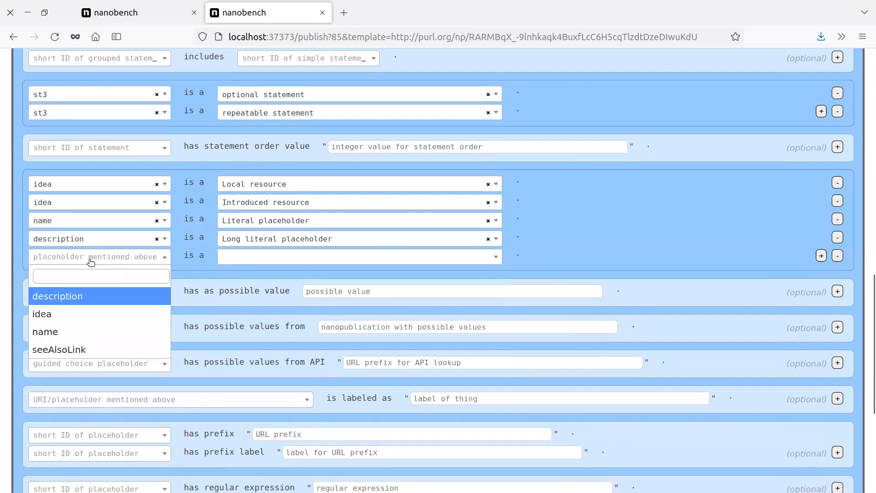
left_click(85, 350)
left_click(327, 257)
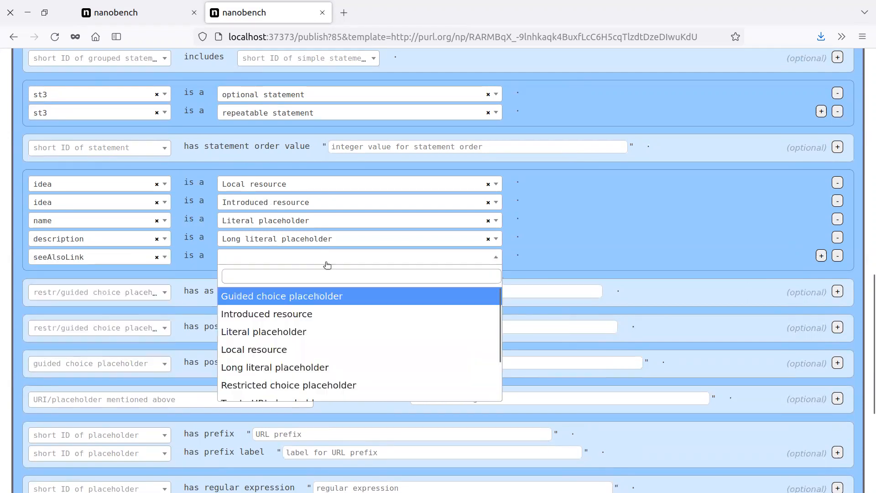
scroll(296, 367, "down", 1)
left_click(301, 375)
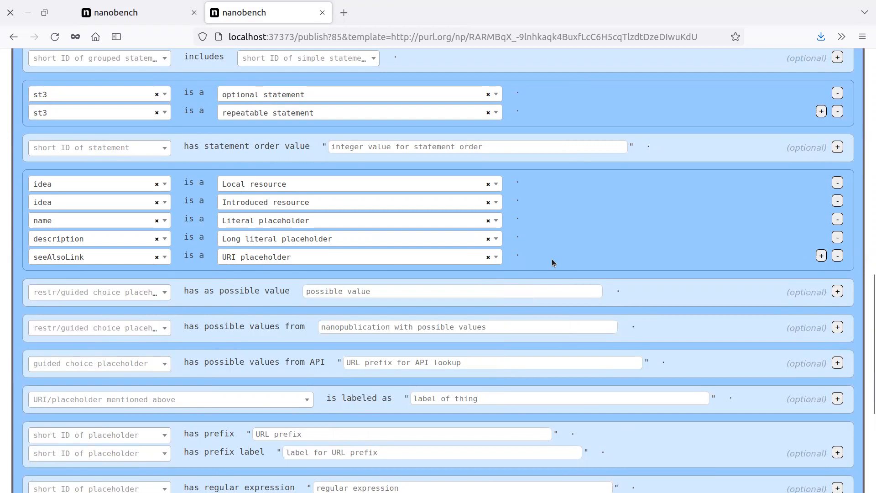
- Label the idea placeholder "short name, used as URI suffix", modelled on the "Defining a new individual" form
scroll(603, 233, "down", 3)
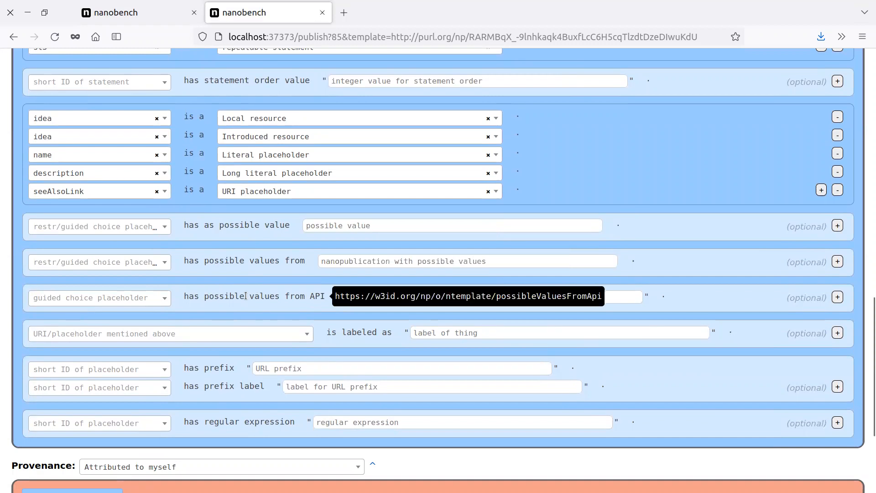
scroll(288, 274, "down", 3)
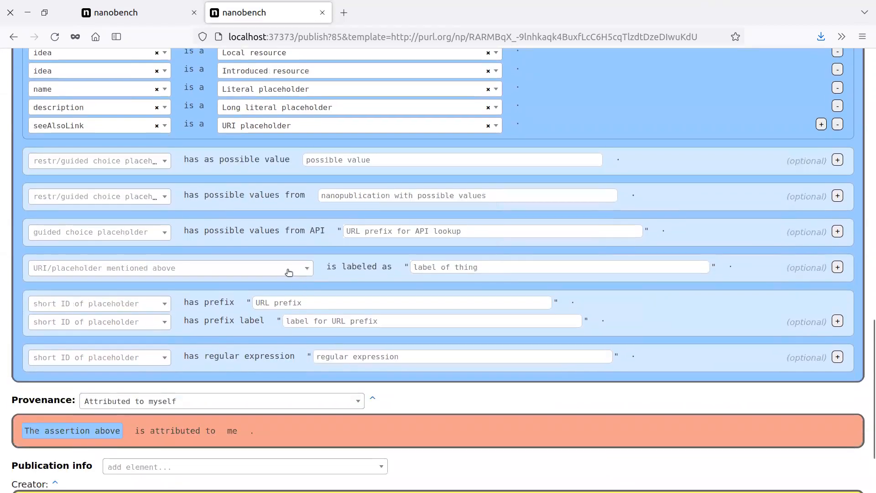
left_click(288, 273)
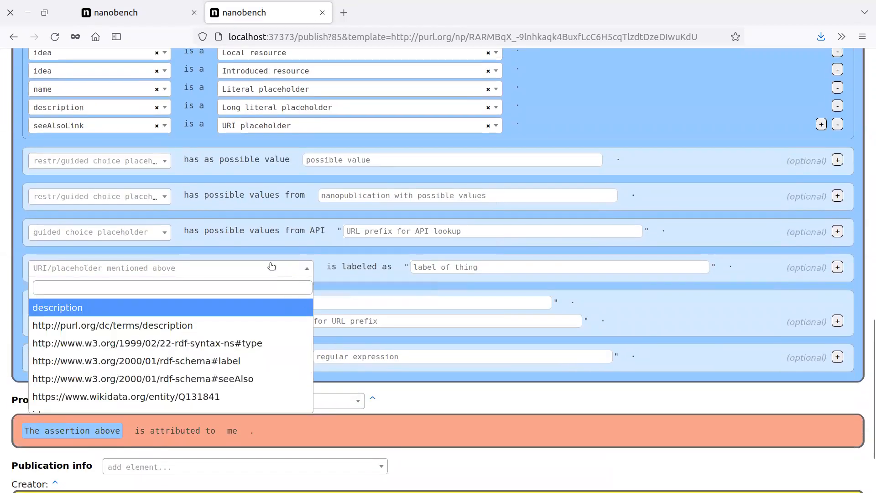
left_click(121, 15)
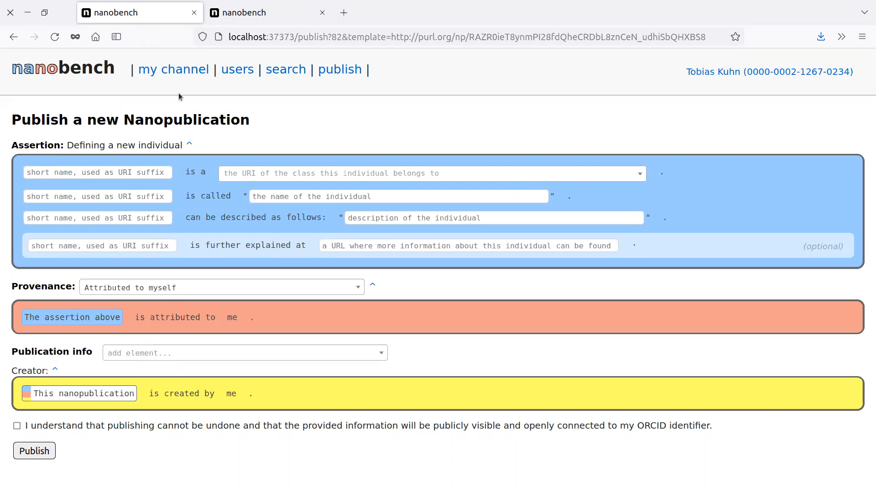
left_click(230, 18)
scroll(64, 377, "down", 2)
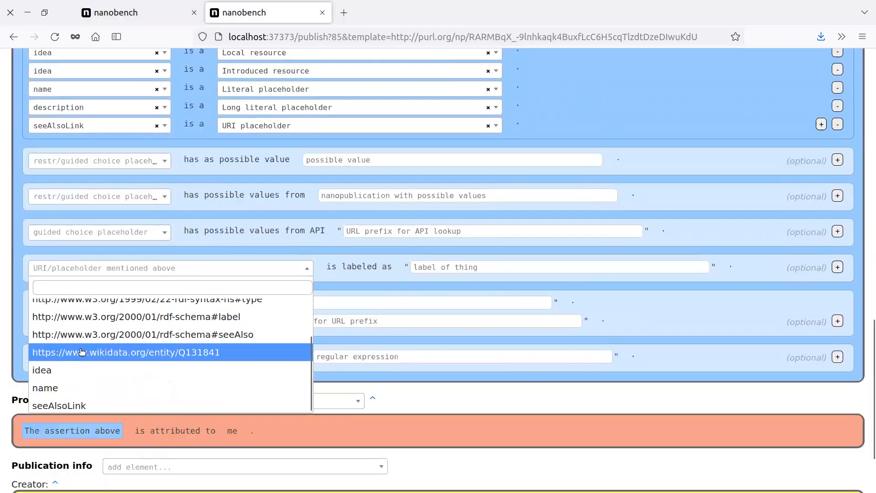
left_click(63, 368)
left_click(166, 16)
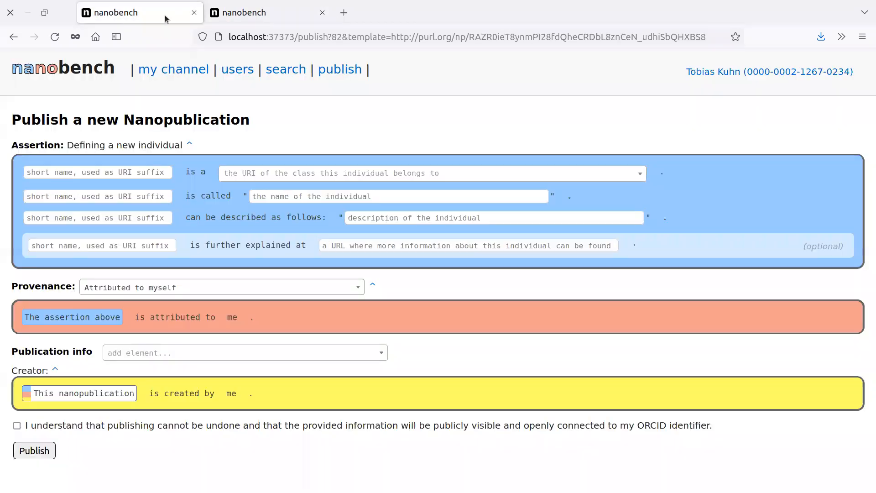
left_click(236, 15)
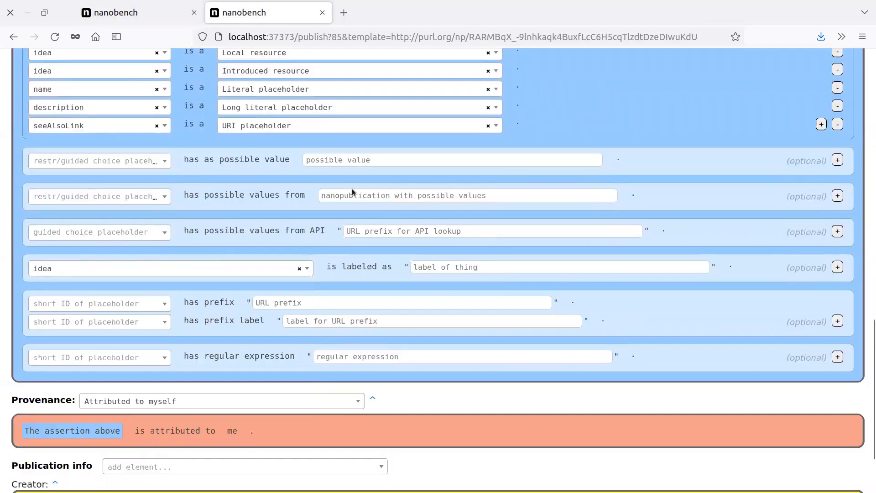
left_click(442, 266)
type("s")
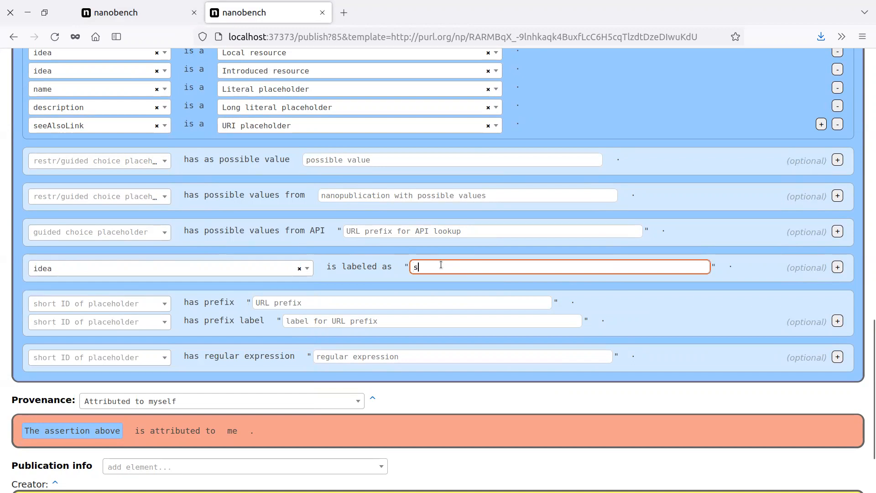
type("hort name, used a")
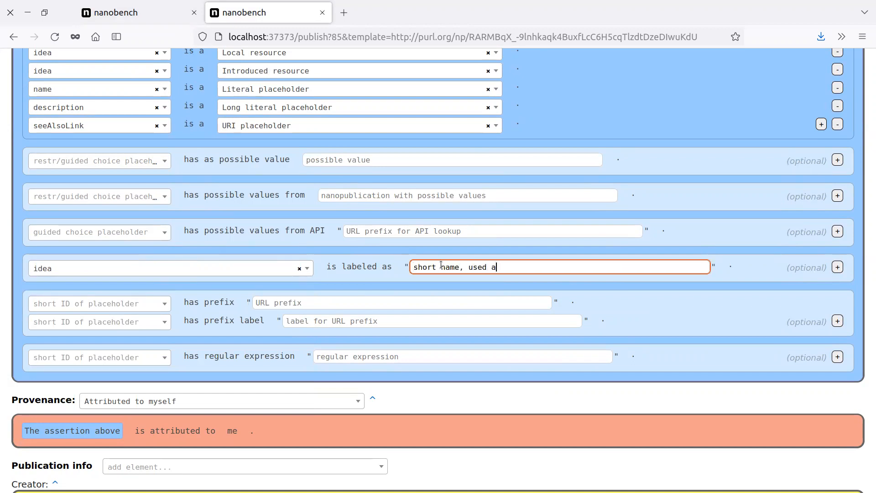
type("s URI suffic")
left_click(837, 267)
left_click(118, 6)
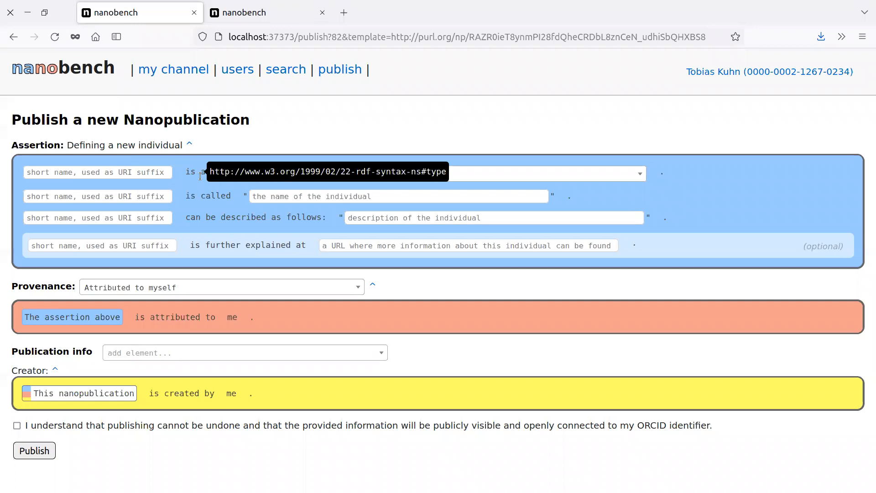
left_click(268, 12)
left_click(110, 291)
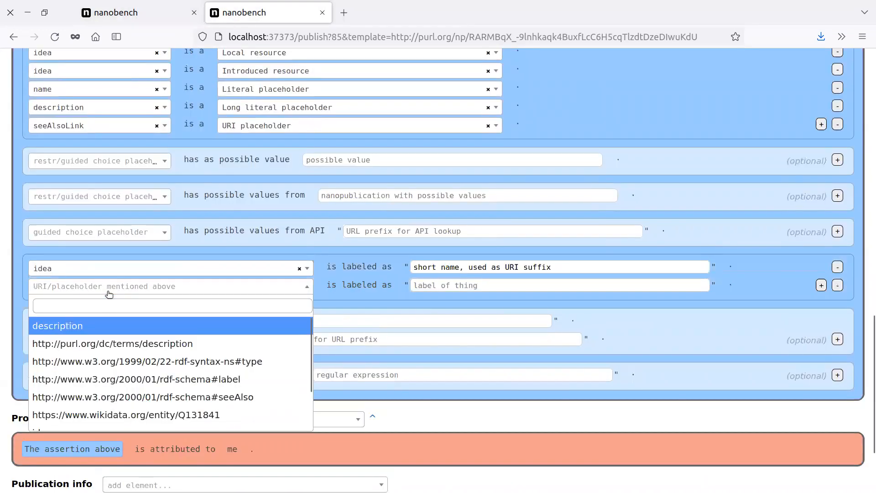
left_click(108, 361)
left_click(521, 287)
type("is a")
left_click(822, 286)
left_click(187, 10)
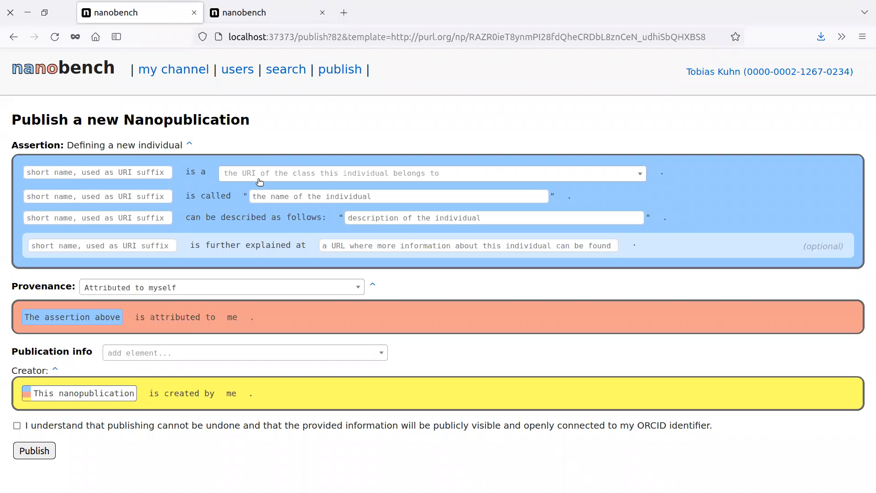
left_click(251, 12)
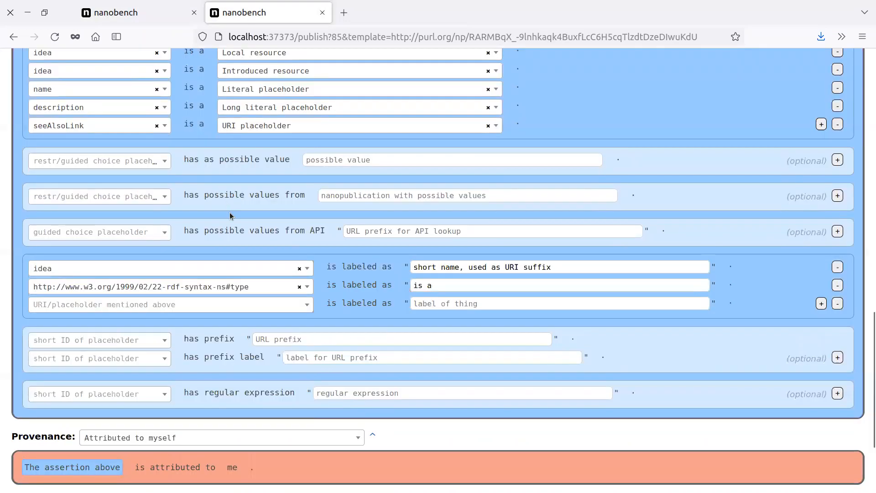
left_click(240, 304)
scroll(199, 369, "down", 2)
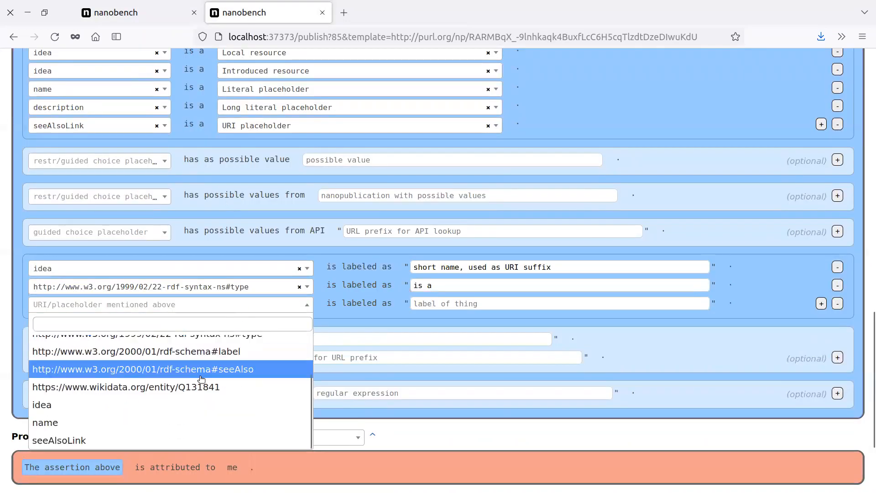
left_click(199, 386)
left_click(425, 305)
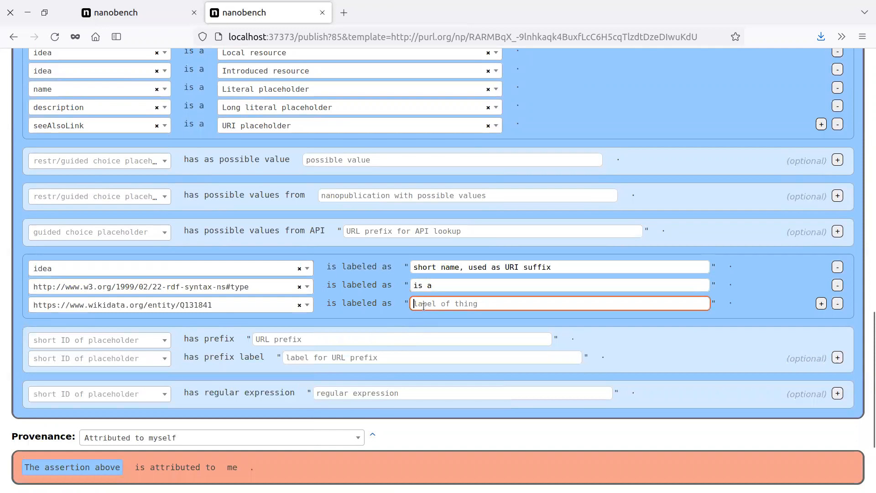
type("idea")
- Change the label of the 22-rdf-syntax-ns#type URI to "is an"
left_click(445, 286)
type("n")
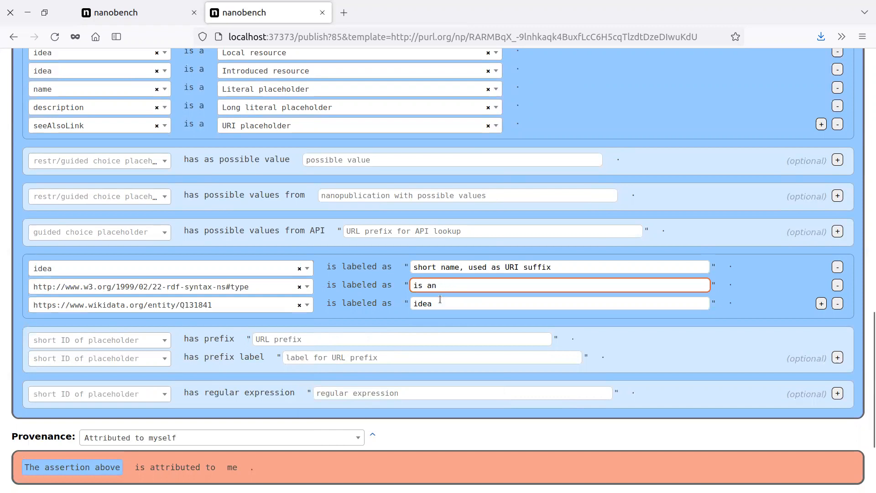
left_click(439, 305)
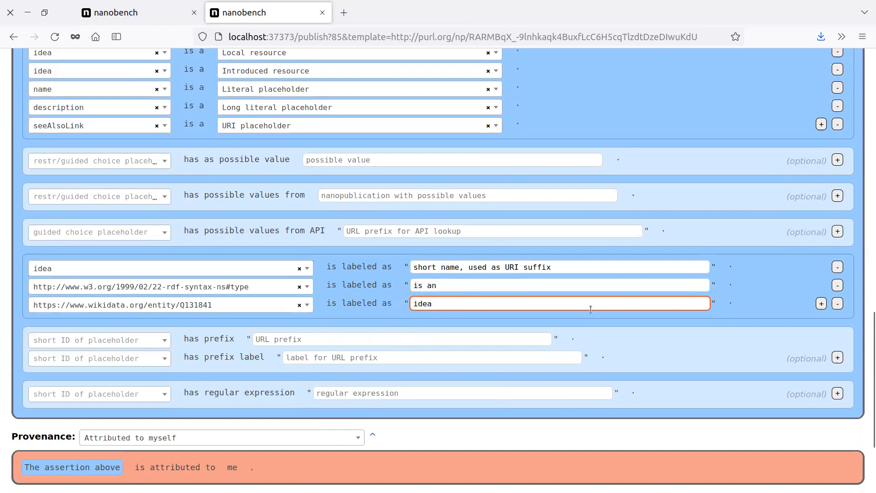
left_click(451, 286)
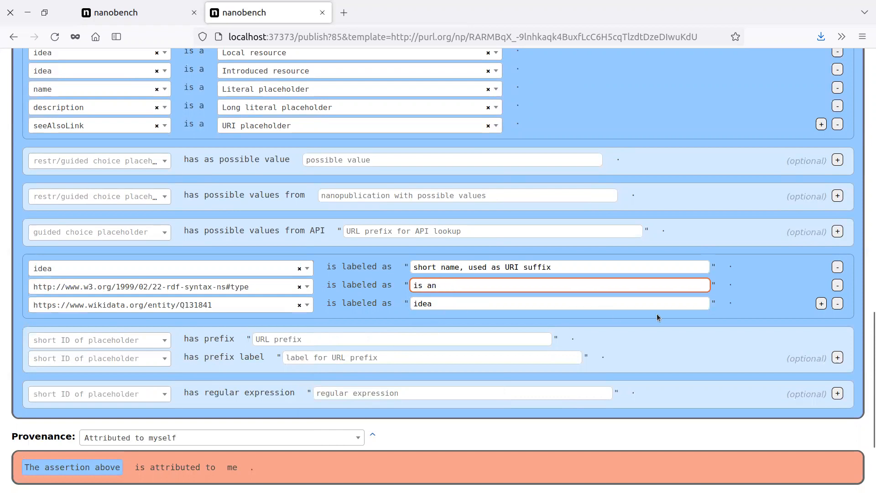
left_click(823, 305)
left_click(132, 12)
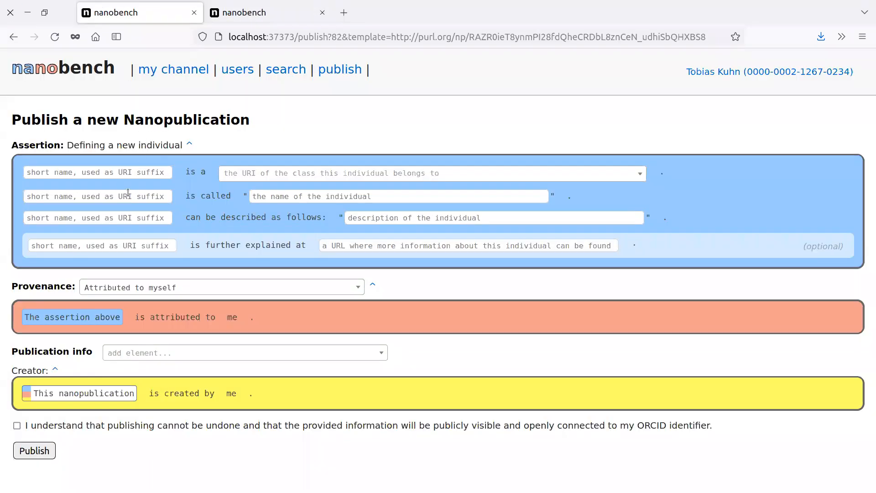
left_click(231, 15)
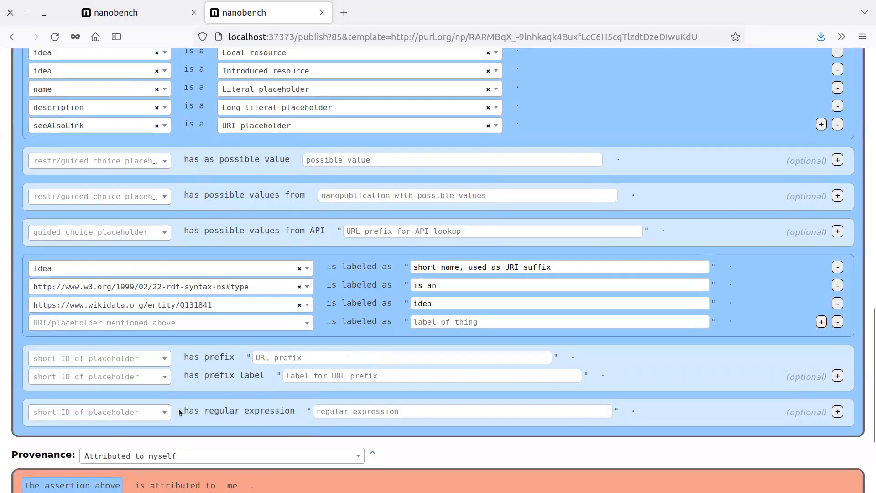
left_click(198, 324)
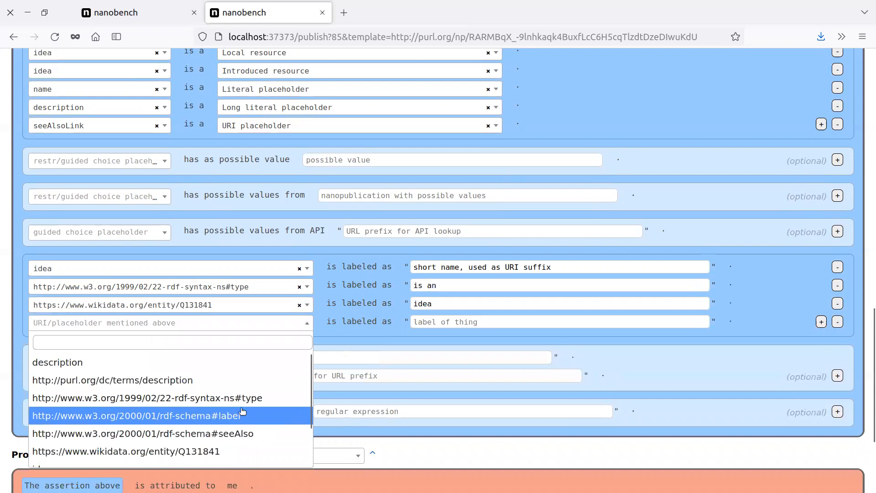
scroll(251, 411, "down", 2)
scroll(255, 388, "up", 2)
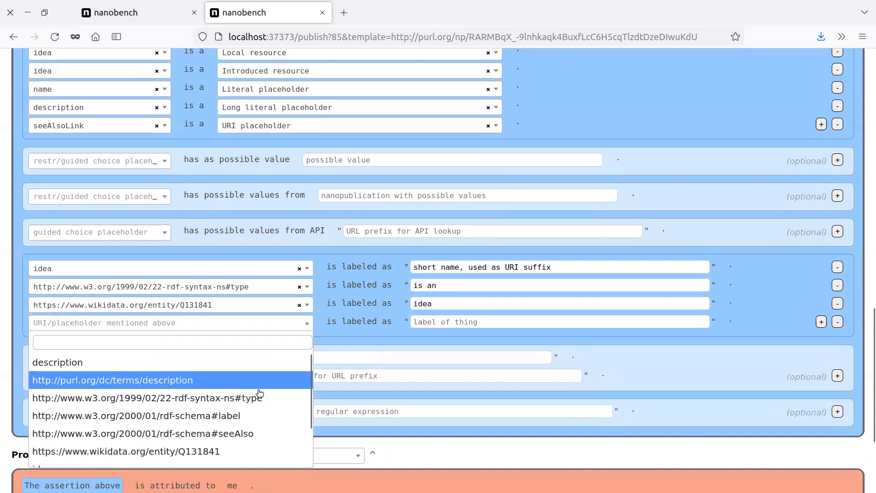
left_click(247, 416)
left_click(442, 322)
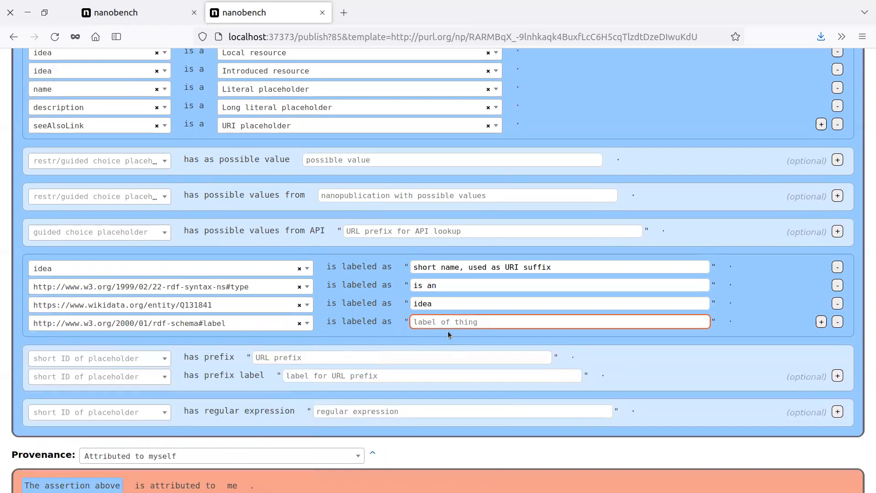
type("has the name")
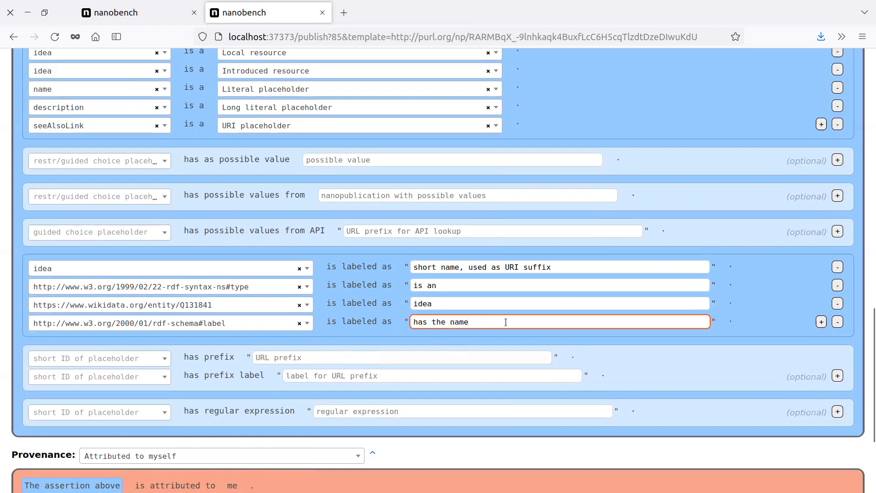
left_click(822, 322)
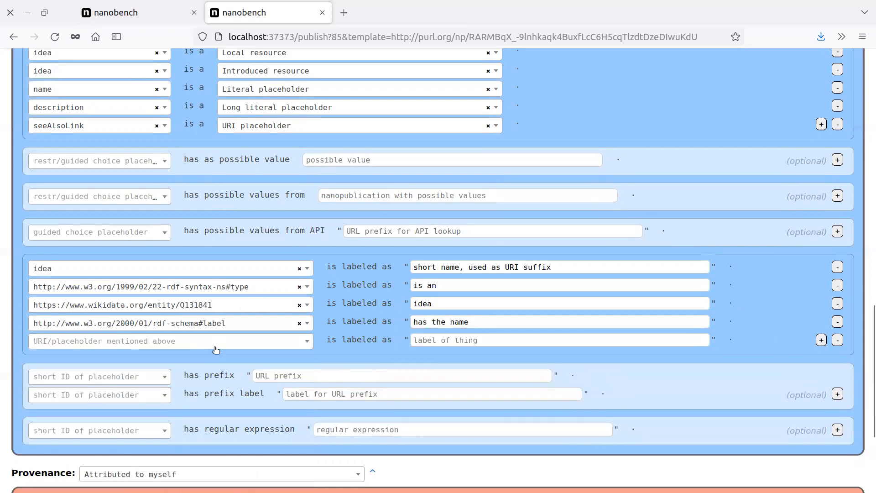
left_click(77, 15)
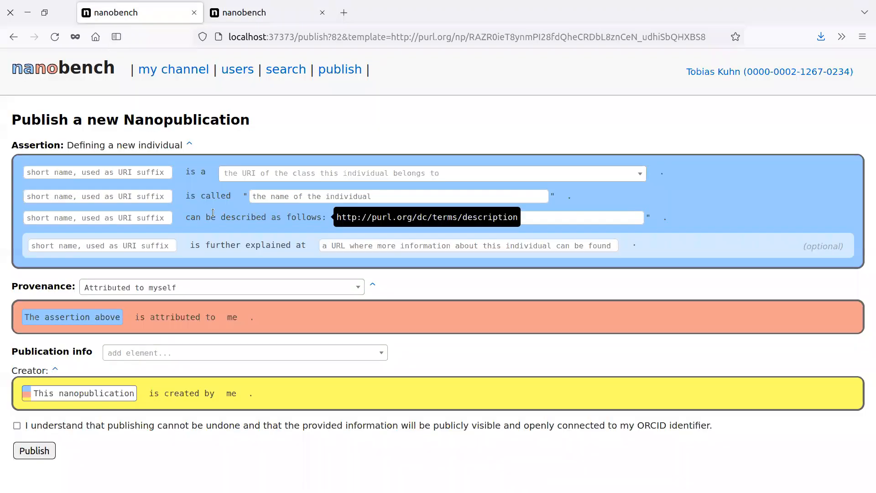
left_click(247, 13)
left_click(201, 341)
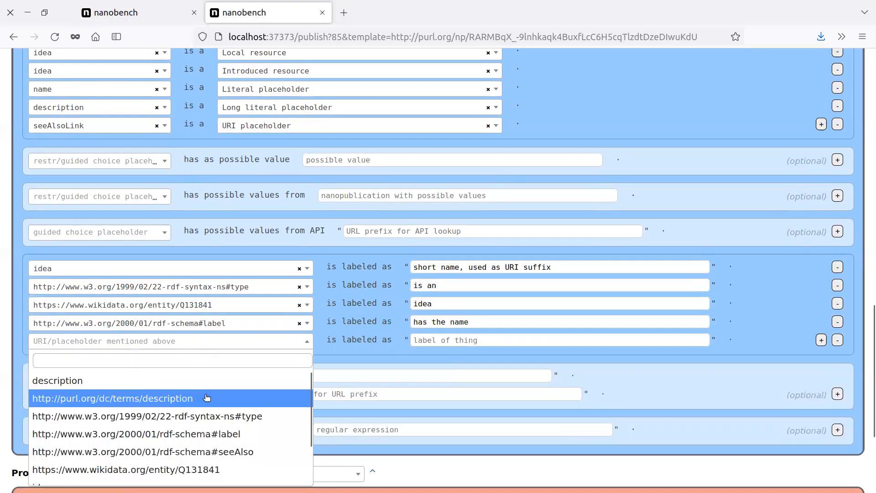
left_click(137, 399)
left_click(438, 341)
type("has")
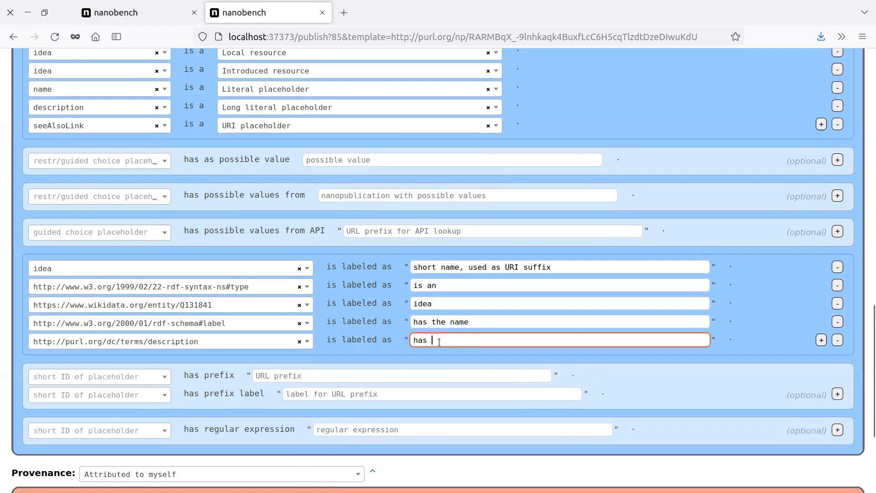
type(" as description")
left_click(821, 341)
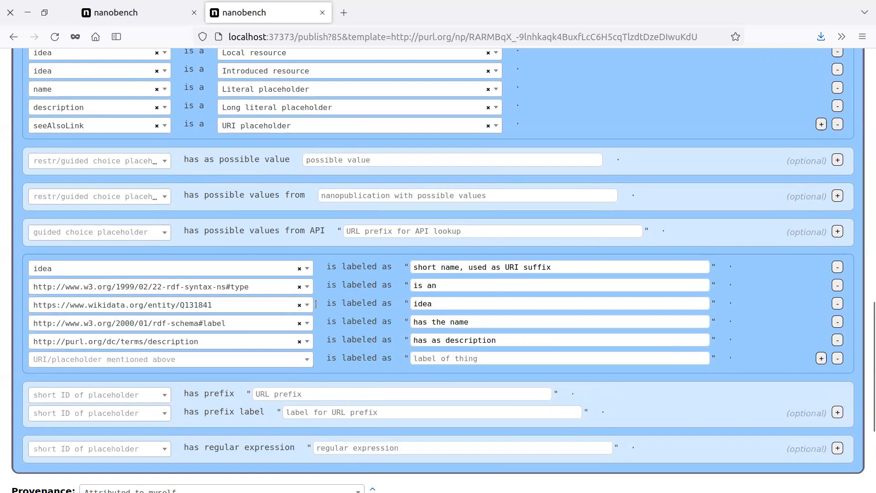
left_click(191, 362)
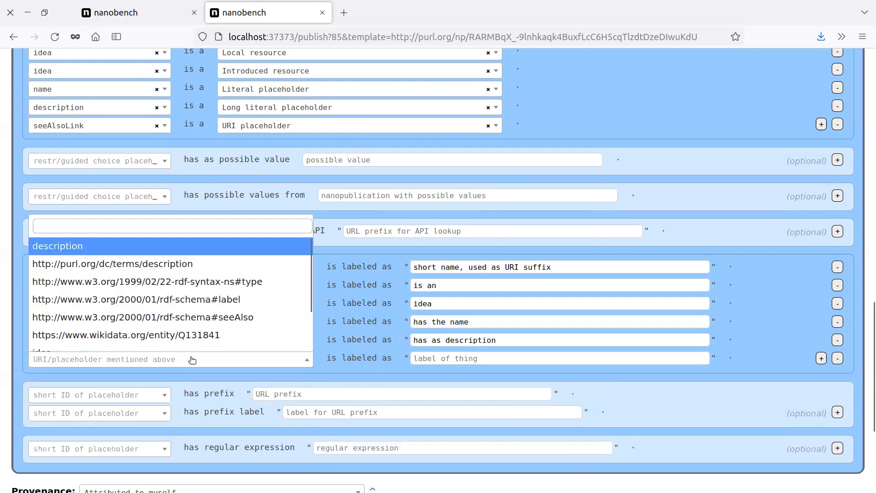
left_click(91, 6)
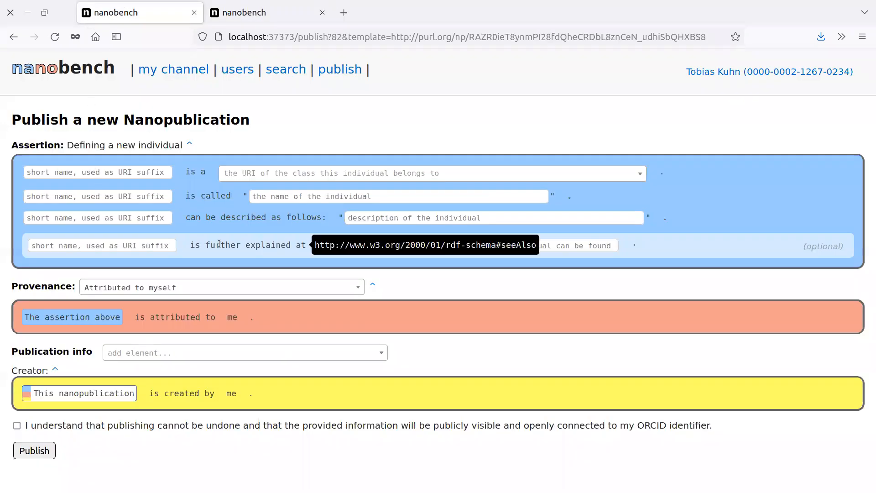
left_click(240, 8)
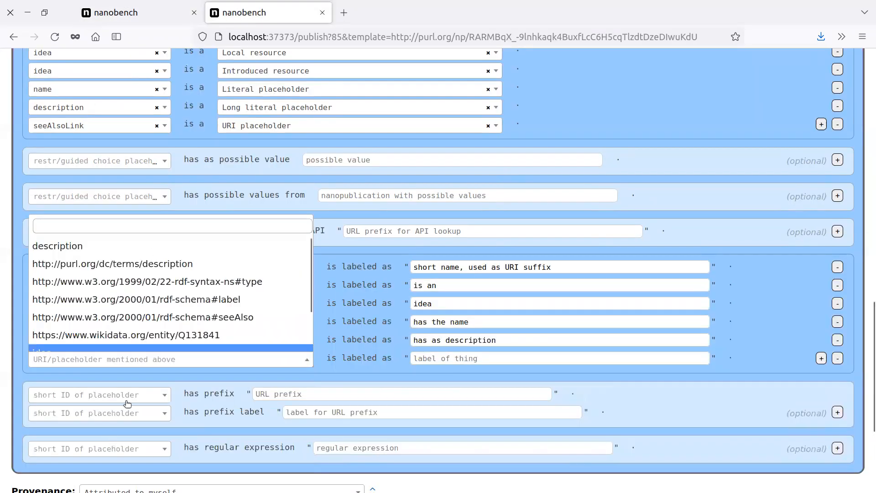
left_click(158, 317)
left_click(454, 355)
type("has further inf")
key("BackSpace")
type("nformation at")
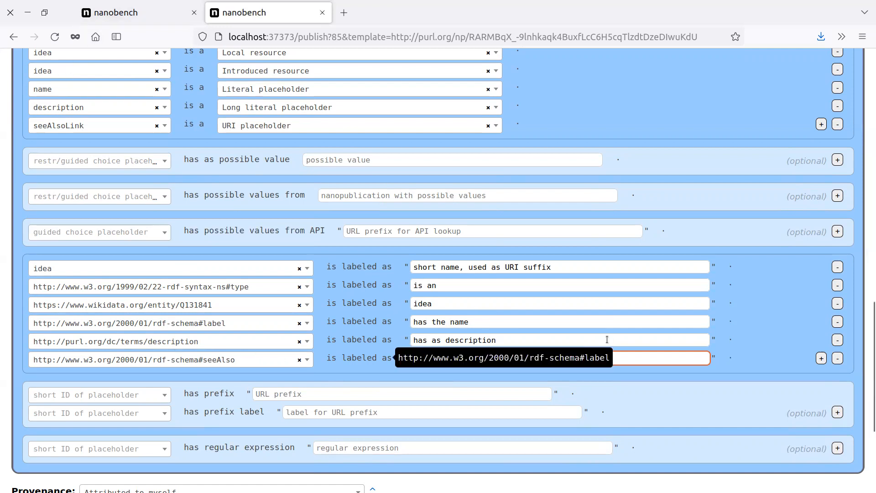
- Add a label entry that labels the name placeholder as "a name given to the idea"
left_click(822, 359)
left_click(220, 385)
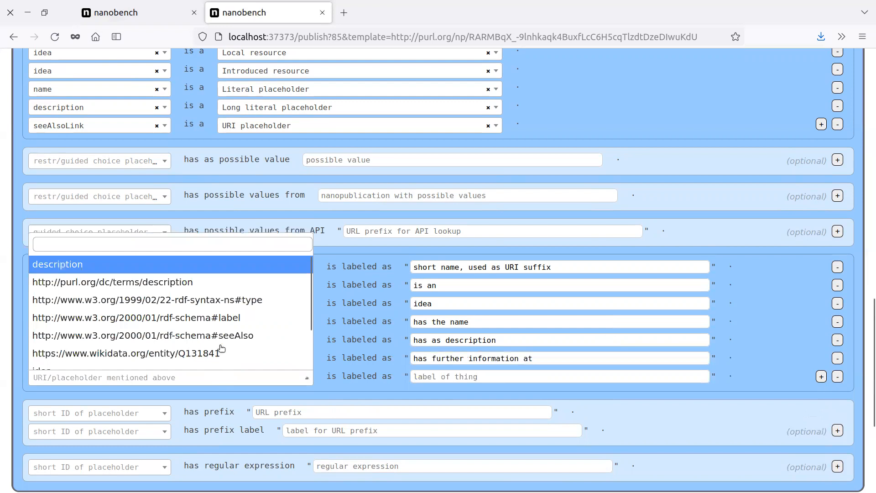
scroll(223, 347, "down", 2)
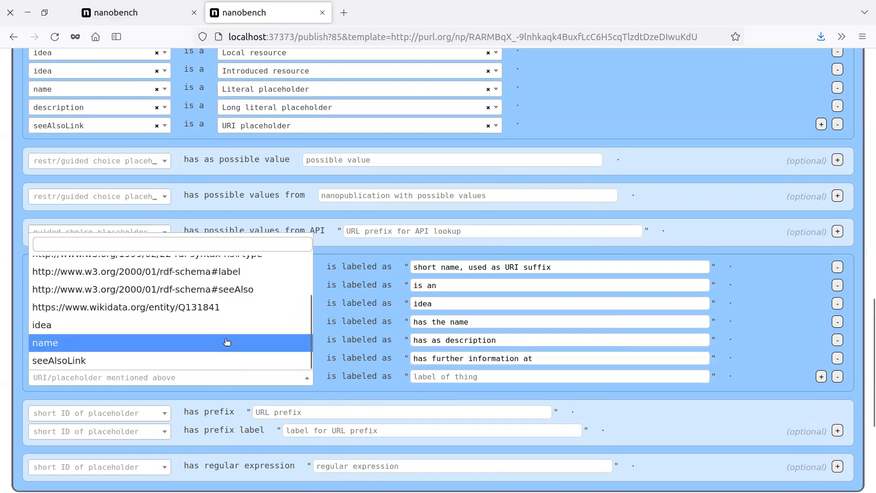
left_click(322, 249)
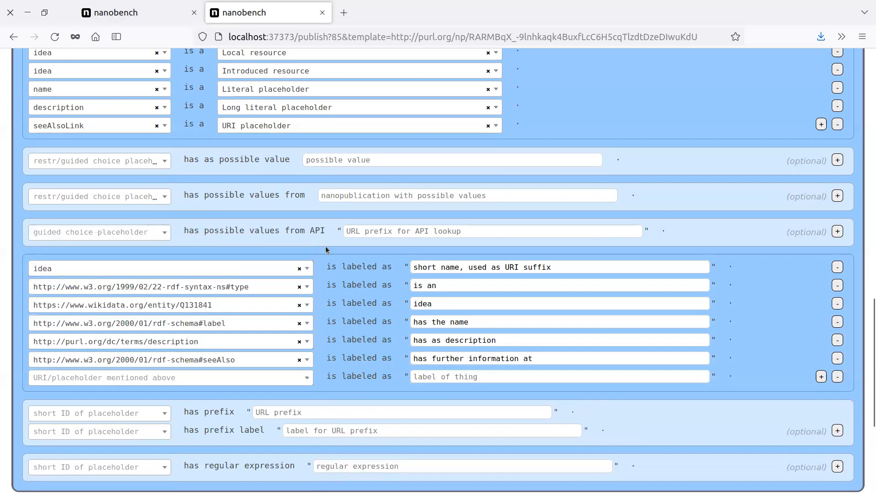
left_click(245, 383)
scroll(173, 347, "down", 2)
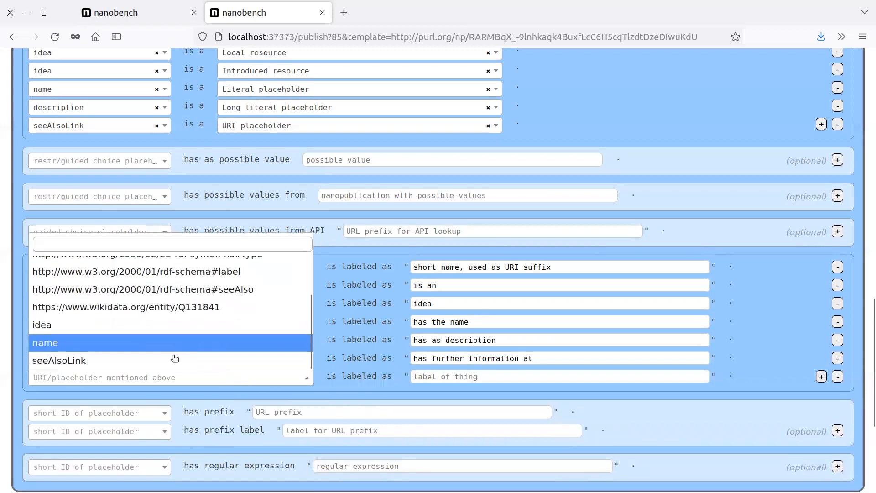
scroll(155, 343, "up", 2)
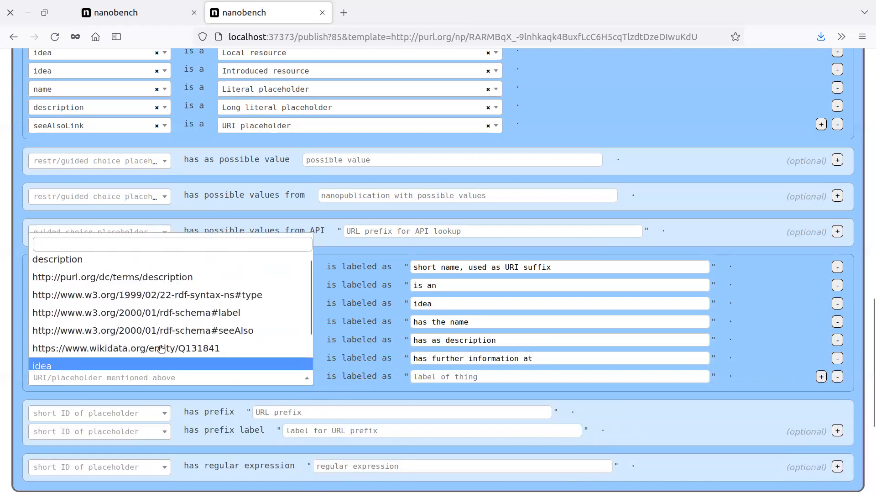
scroll(101, 338, "down", 2)
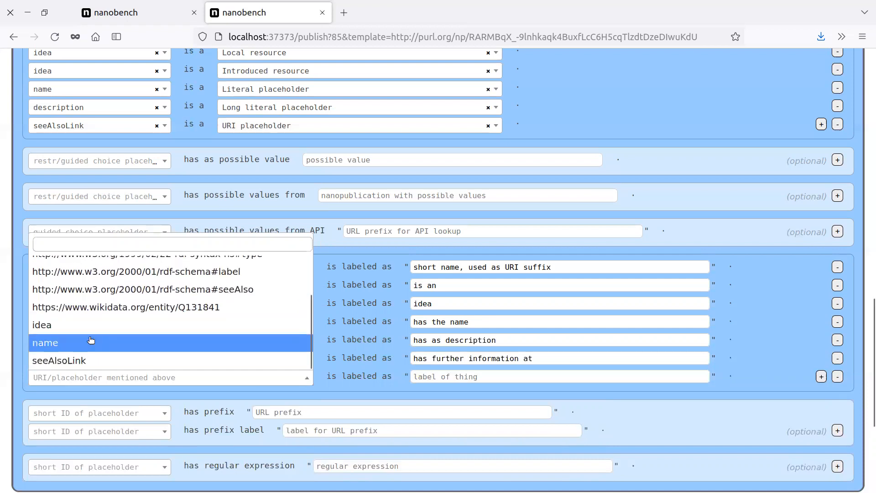
left_click(92, 342)
left_click(511, 376)
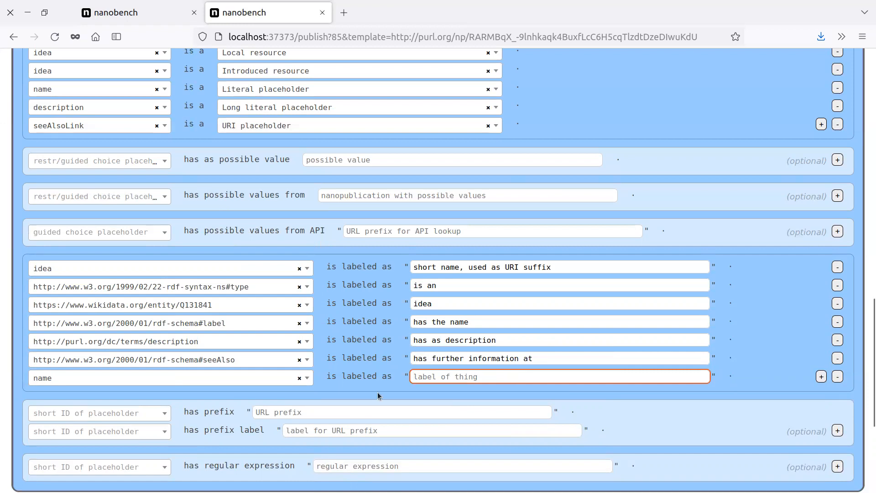
left_click(161, 15)
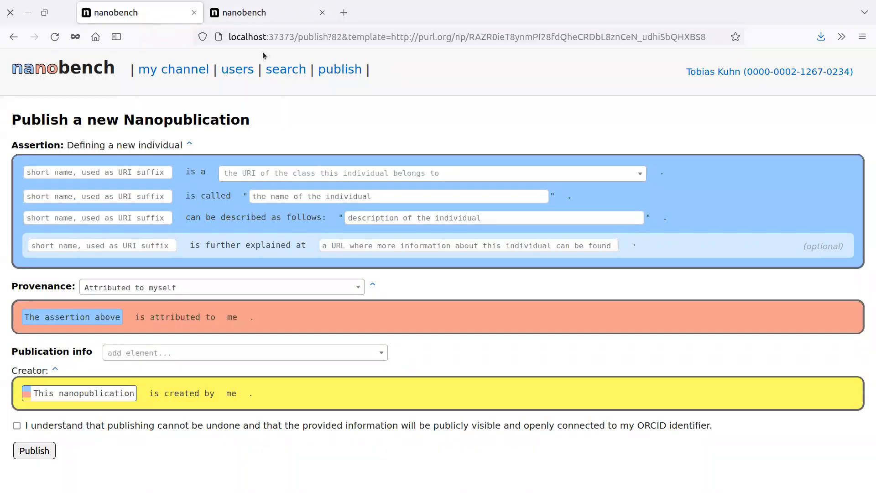
left_click(262, 13)
type("a name given to the idea")
key("BackSpace")
key("BackSpace")
key("BackSpace")
key("BackSpace")
type("idea")
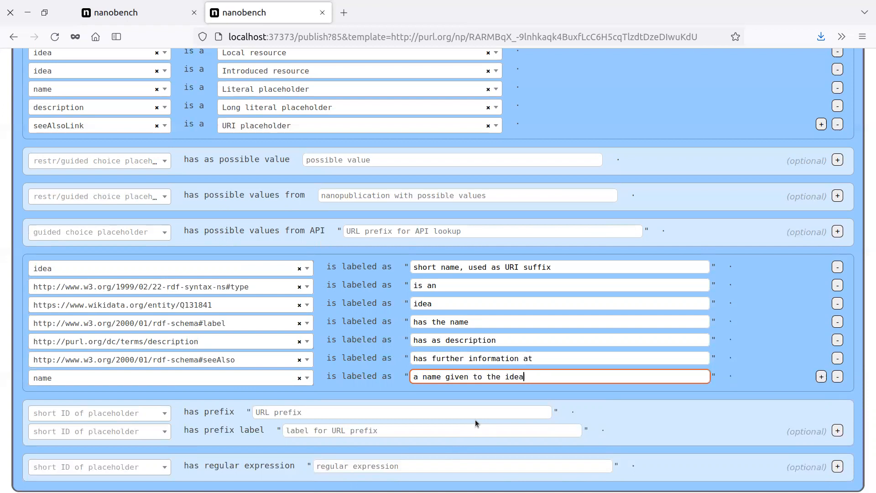
- Add a label entry that labels the description placeholder as "a description of the idea"
left_click(822, 377)
left_click(59, 396)
left_click(59, 282)
left_click(457, 395)
type("a")
key("BackSpace")
key("BackSpace")
type("a desc")
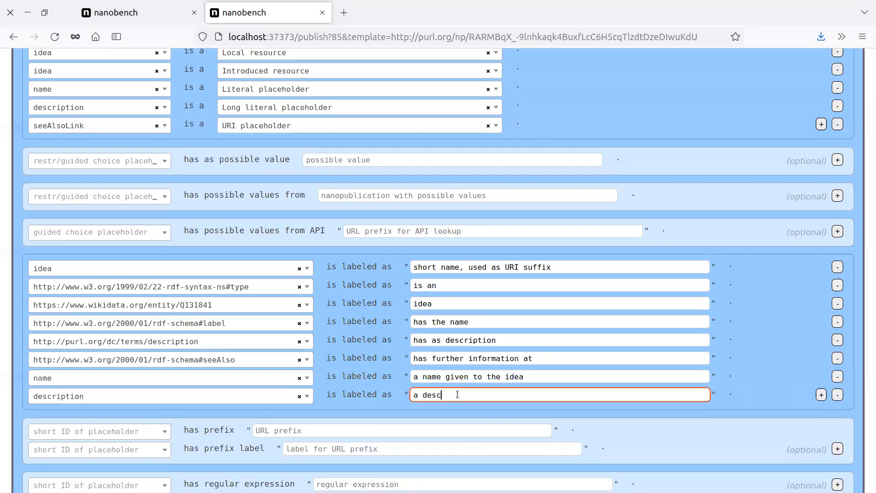
type("ription of the idea")
- Add a label entry that labels the seeAlsoLink placeholder as "a link where more information can be found"
left_click(821, 394)
left_click(96, 414)
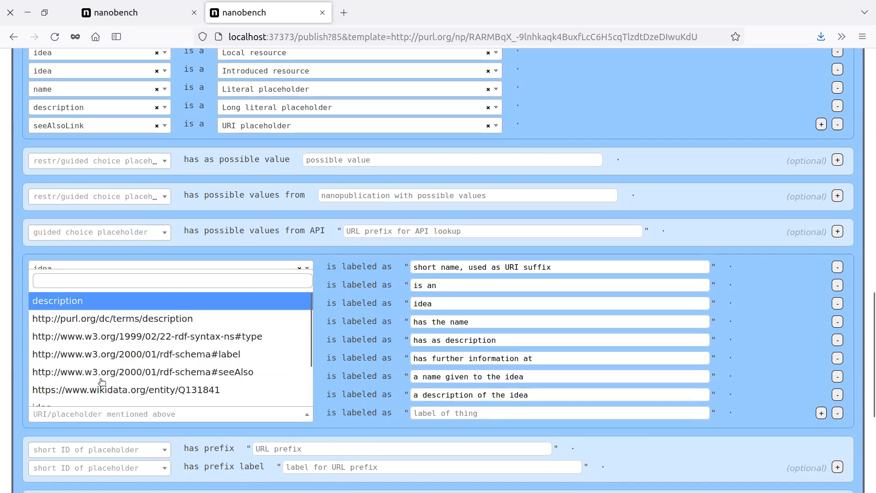
scroll(127, 376, "down", 2)
left_click(128, 397)
left_click(425, 413)
type("a link where more information can be found")
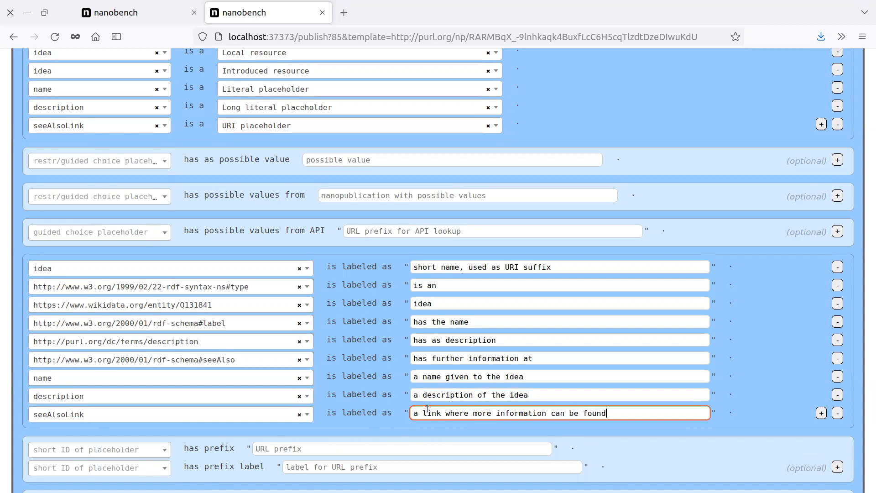
- Accept the statement that publishing cannot be undone, review the filled-in template form, and publish the nanopublication
scroll(782, 407, "down", 3)
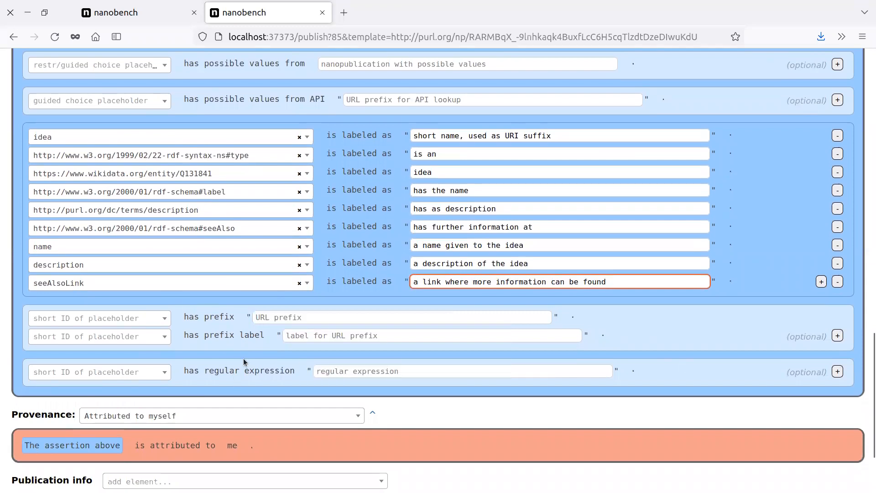
scroll(247, 356, "down", 3)
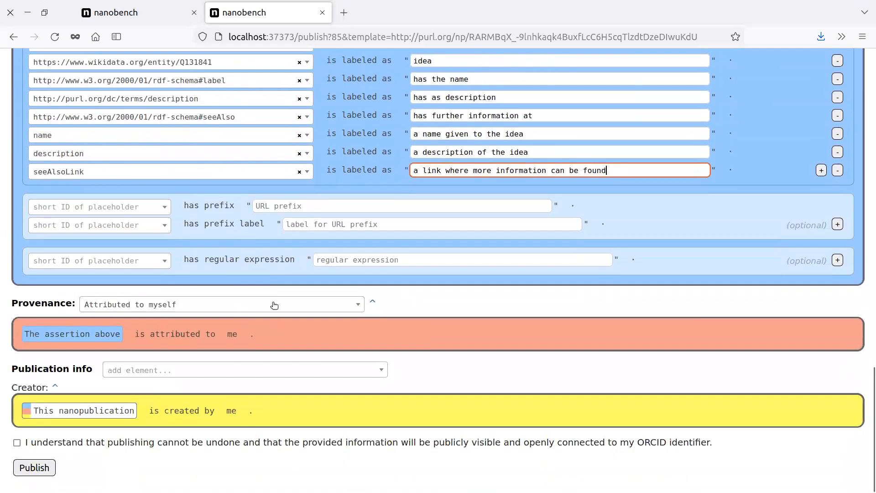
left_click(26, 447)
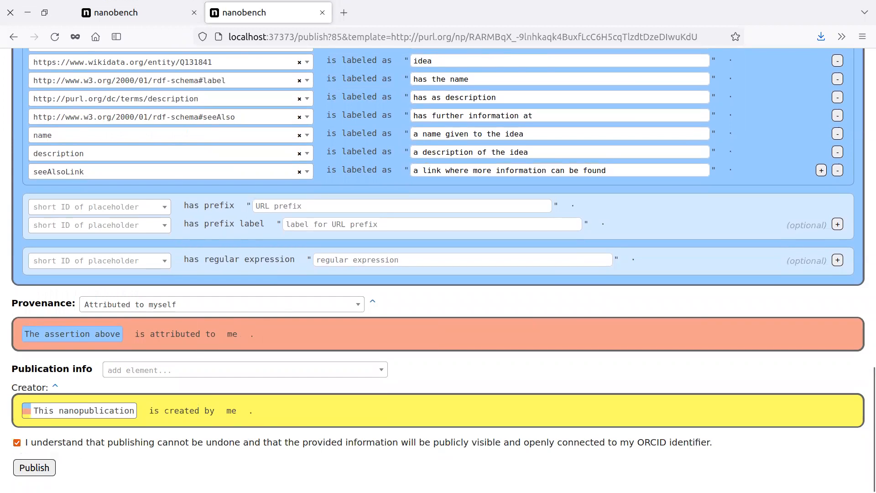
scroll(639, 267, "up", 20)
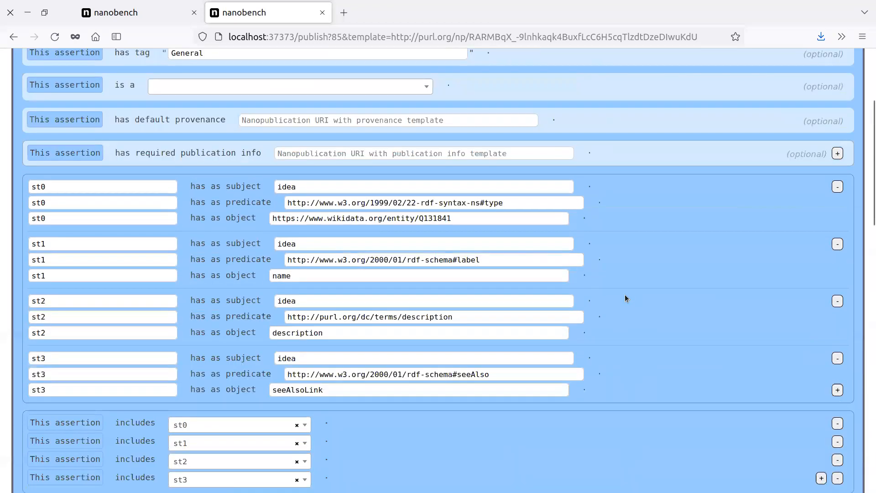
scroll(624, 297, "down", 20)
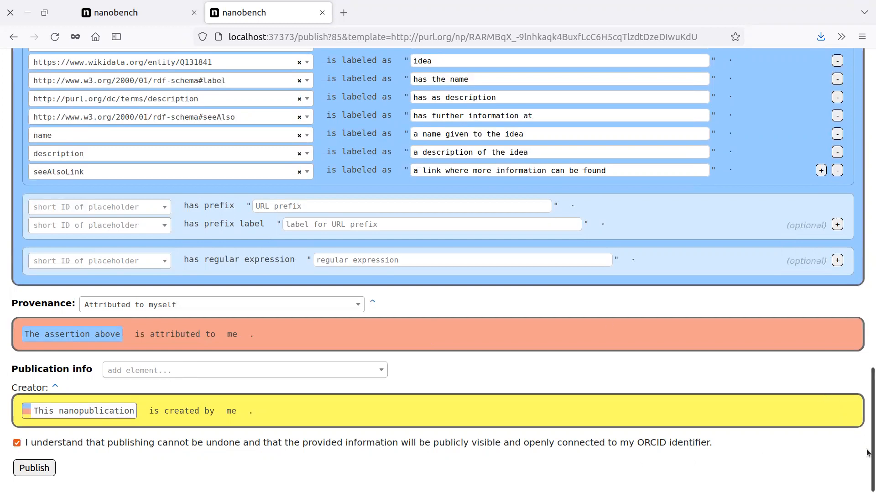
left_click_drag(867, 449, 839, 475)
left_click(30, 466)
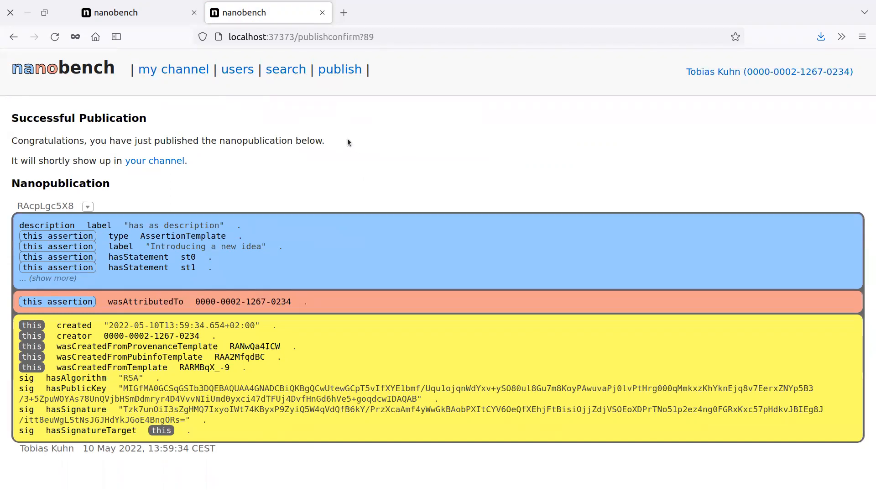
- Open the own channel and reload it to check the latest published nanopublications
left_click(182, 72)
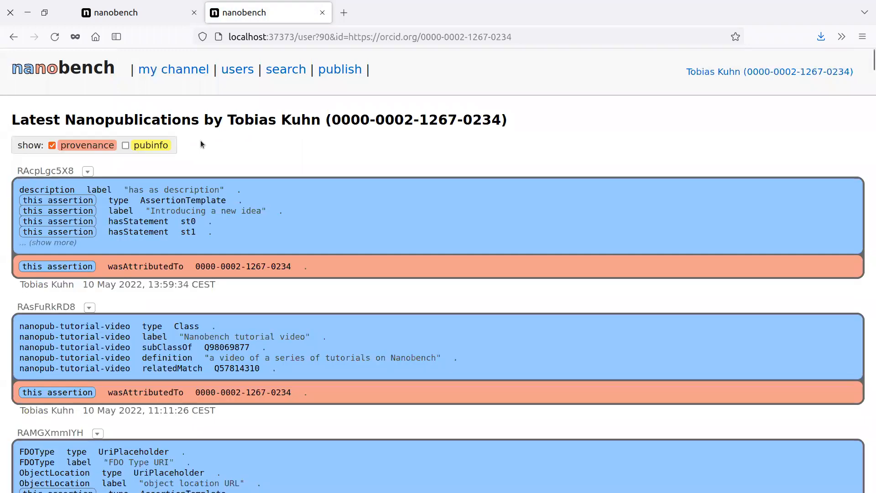
left_click(177, 68)
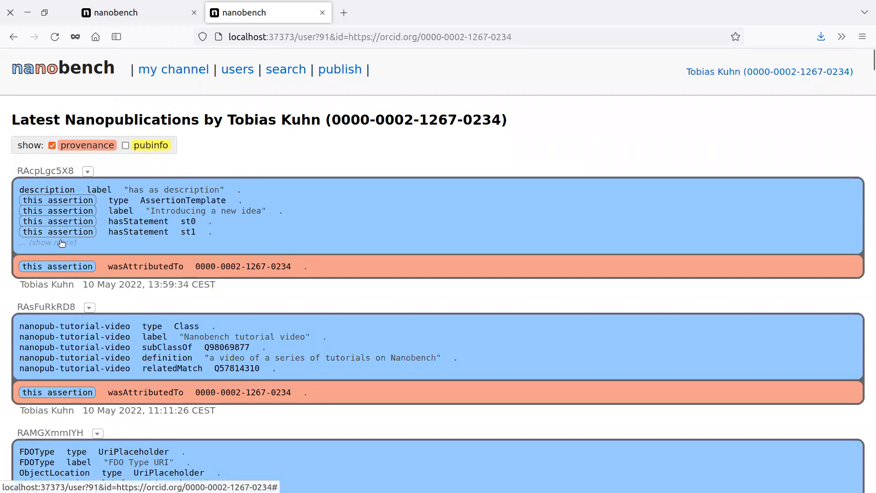
- Expand the newest nanopublication in the channel and review all statements of the idea template
left_click(61, 242)
scroll(358, 242, "down", 8)
scroll(340, 230, "up", 8)
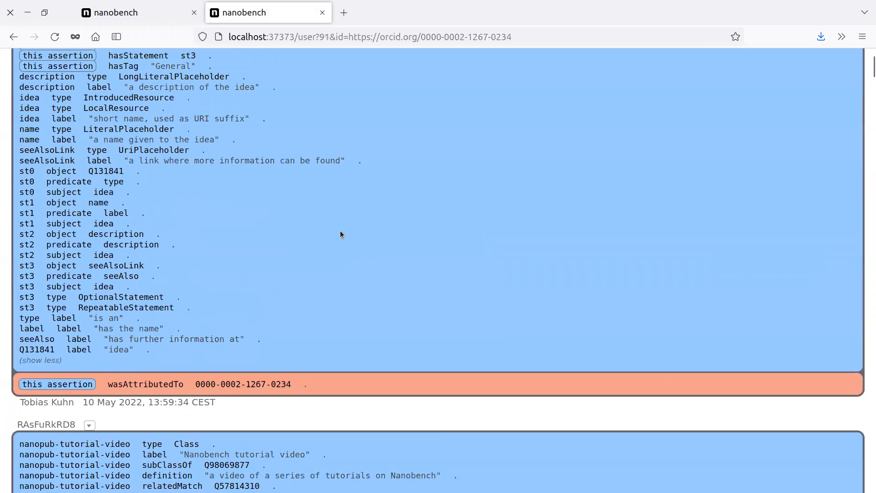
- Refresh the list of publishable templates and open the "Introducing a new idea" template from the General group
left_click(337, 84)
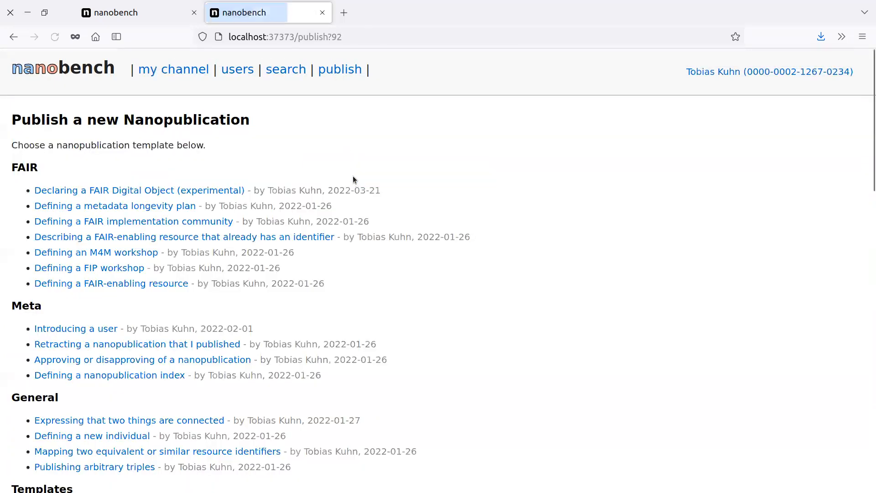
scroll(358, 157, "down", 10)
scroll(354, 161, "down", 9)
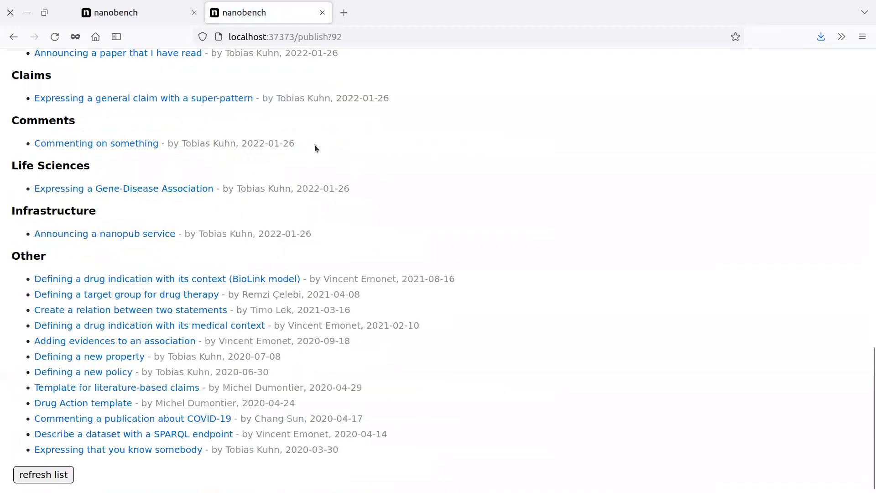
left_click(55, 467)
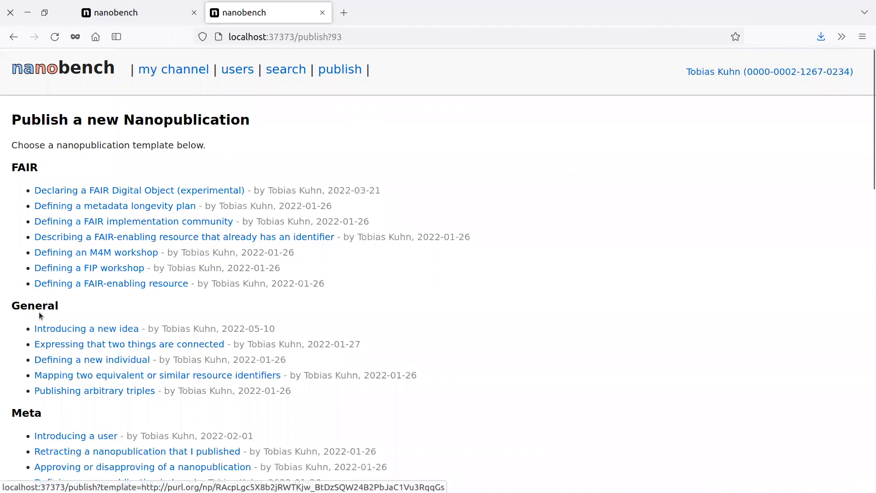
left_click(71, 330)
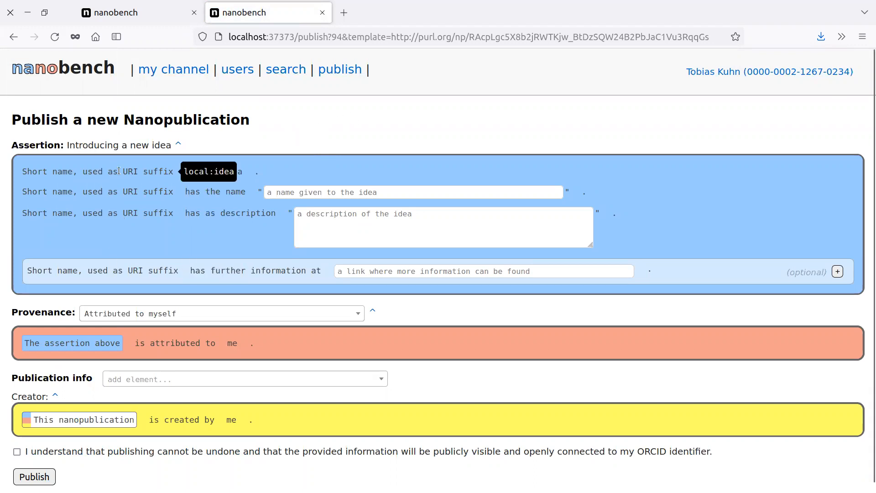
- Examine how the idea's short name, used as URI suffix, is presented in the new template's form
mouse_move(174, 171)
left_mouse_down()
mouse_move(20, 170)
mouse_move(174, 171)
left_mouse_up()
left_click(24, 172)
left_click(100, 172)
left_click_drag(24, 172, 175, 172)
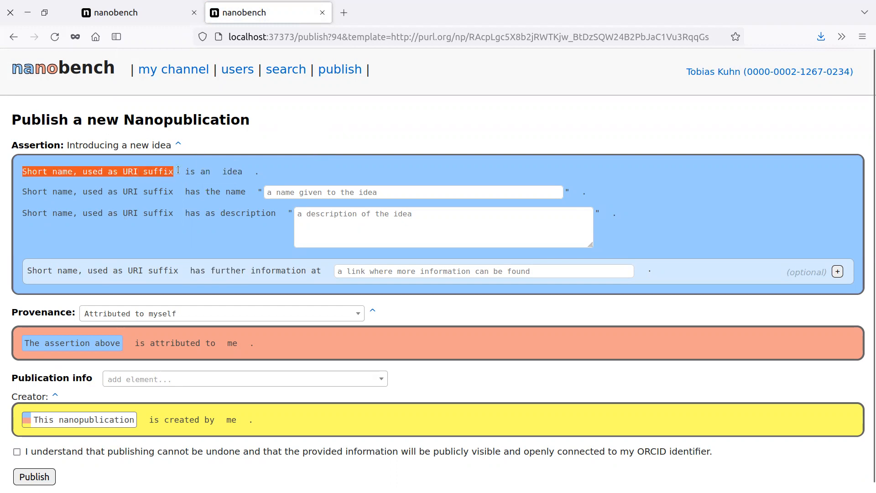
left_click(204, 143)
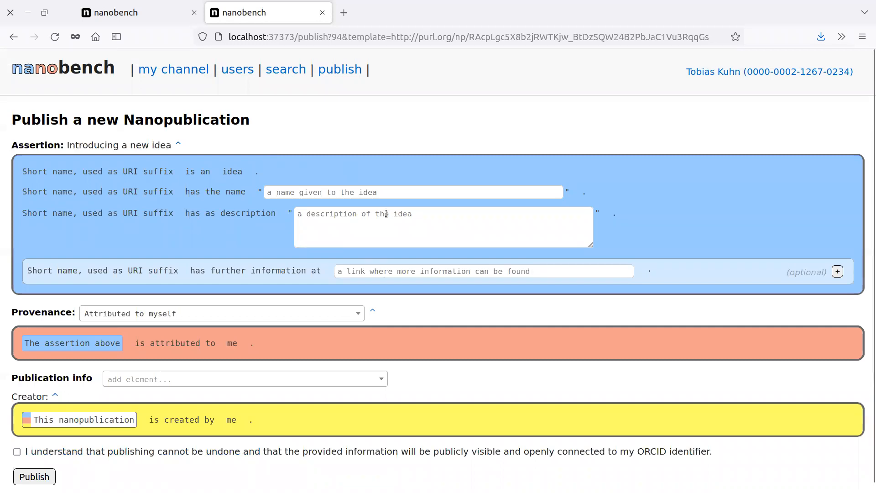
- Open the nanopublication behind the "Introducing a new idea" template and start an update of it
left_click(179, 144)
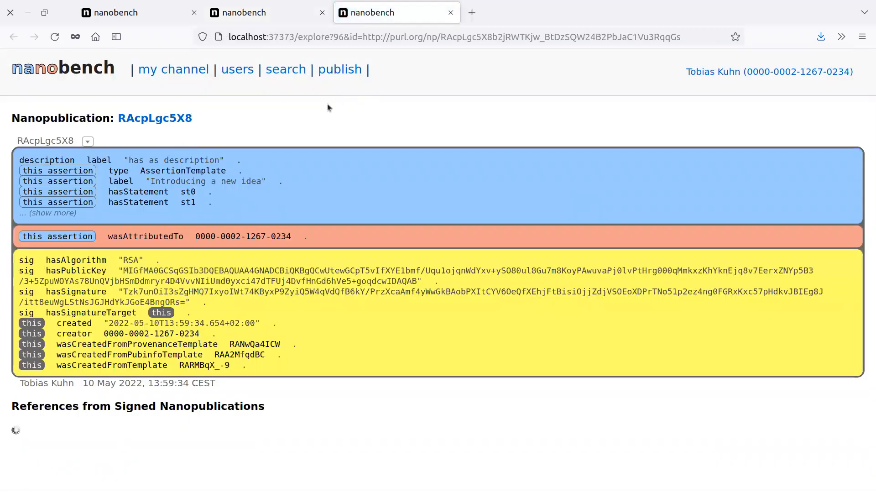
left_click(87, 140)
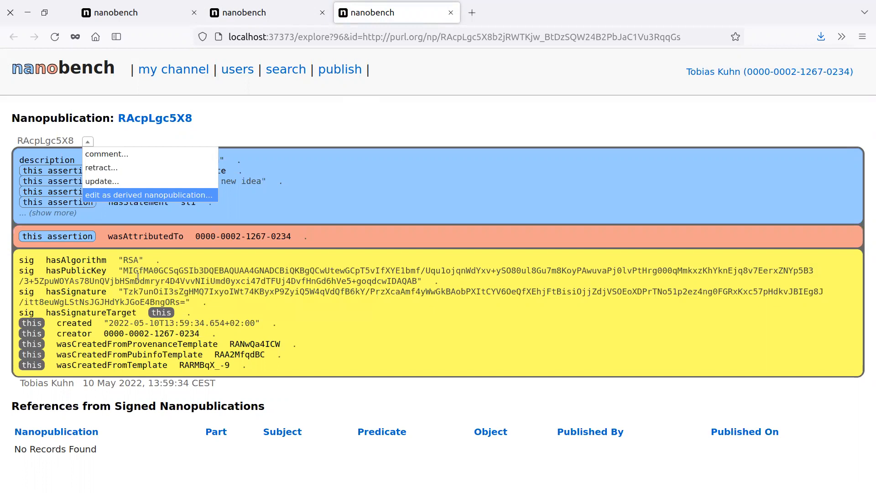
left_click(101, 182)
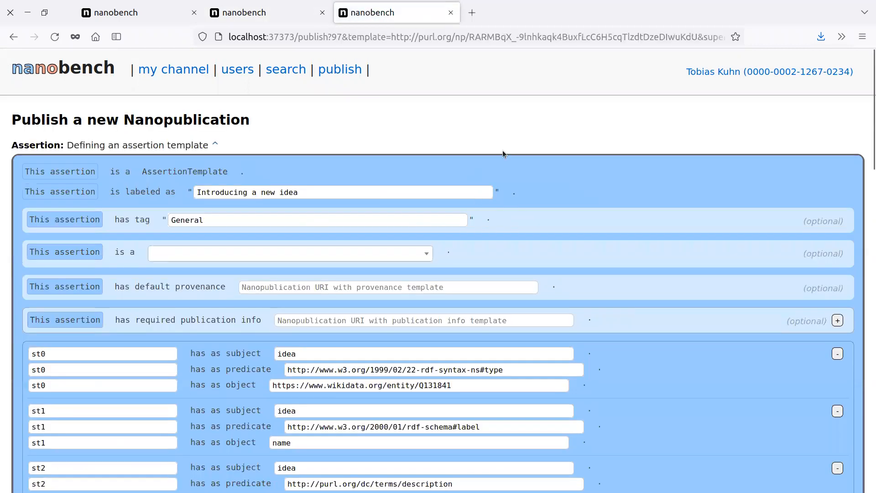
- Add a placeholder type entry to the template that declares idea as a URI placeholder
scroll(598, 147, "down", 12)
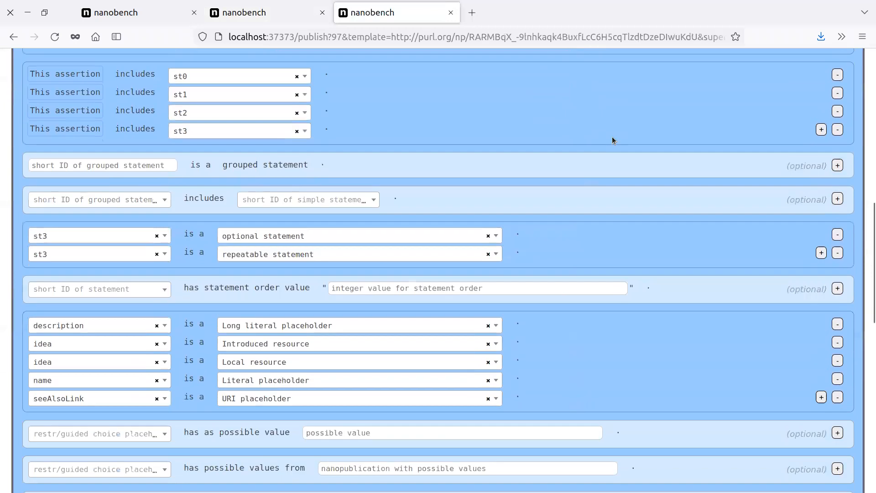
scroll(612, 138, "down", 1)
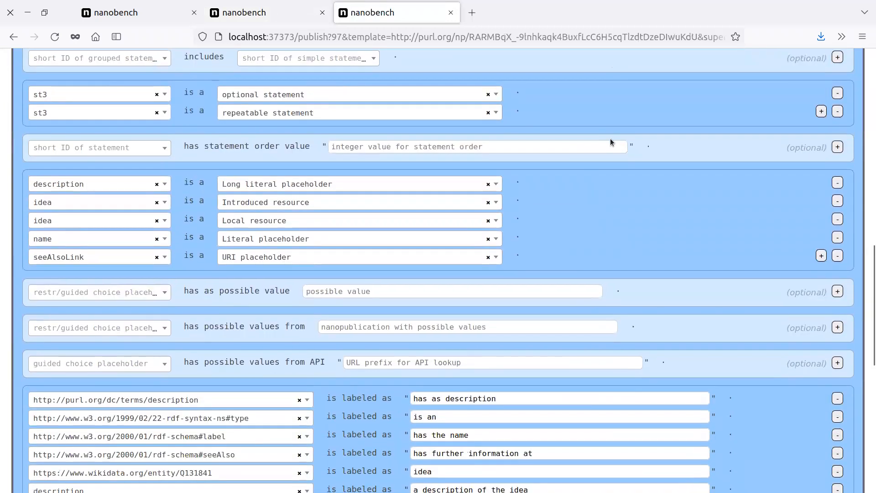
left_click(821, 255)
left_click(123, 275)
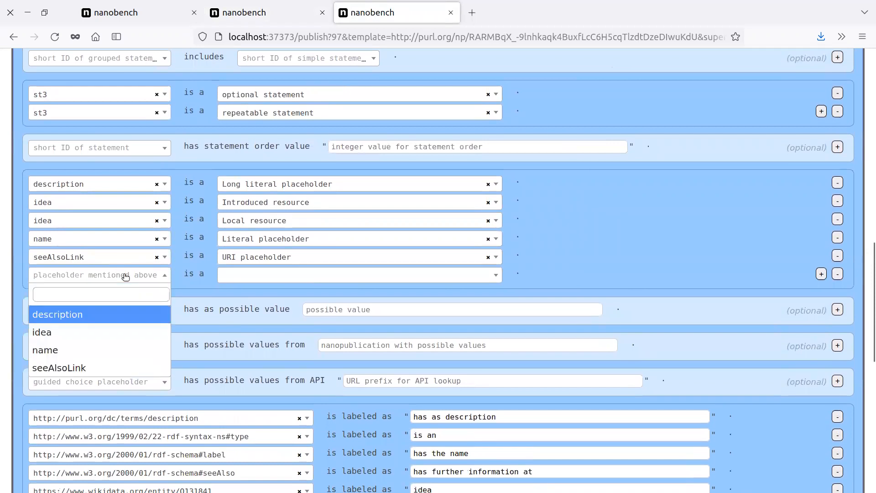
left_click(119, 342)
left_click(259, 275)
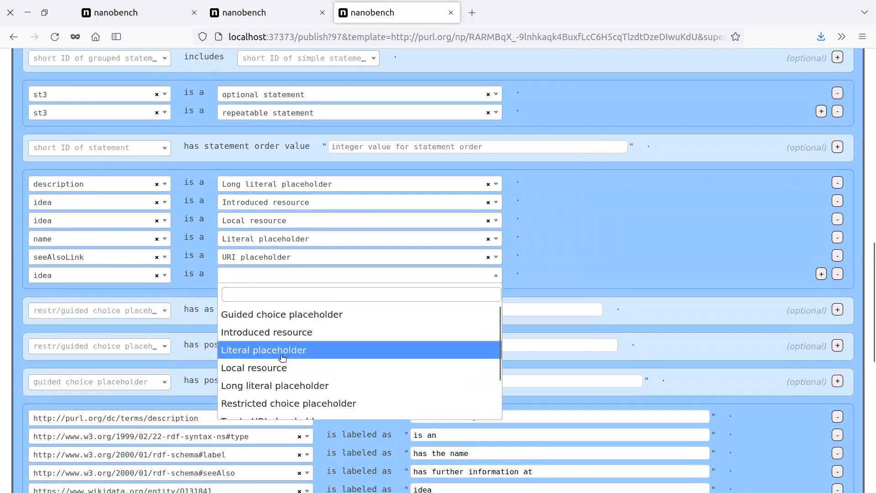
scroll(283, 385, "down", 2)
left_click(284, 394)
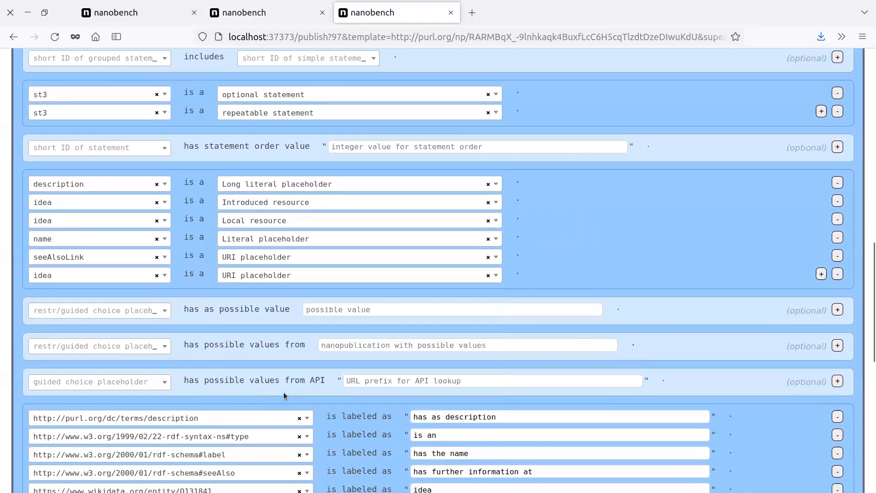
- Review the rest of the updated template, accept that publishing cannot be undone, and publish the new version
scroll(538, 268, "down", 5)
scroll(533, 272, "up", 4)
scroll(533, 272, "down", 6)
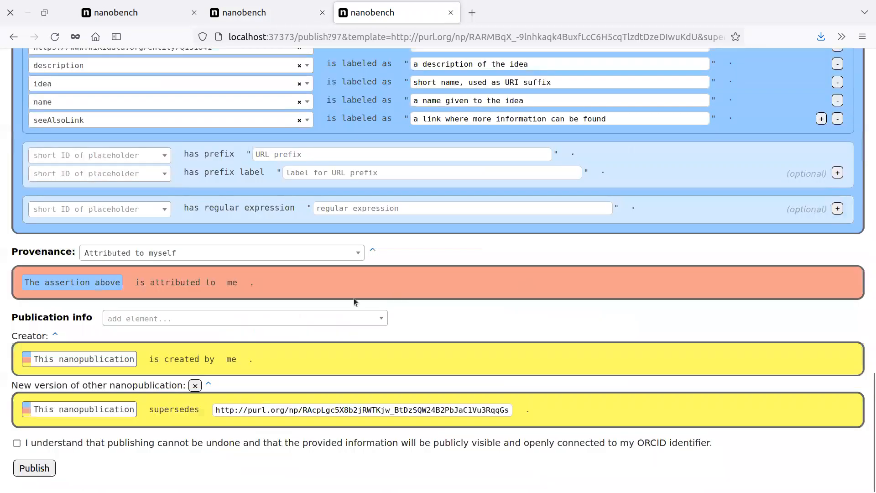
left_click(17, 443)
left_click(35, 467)
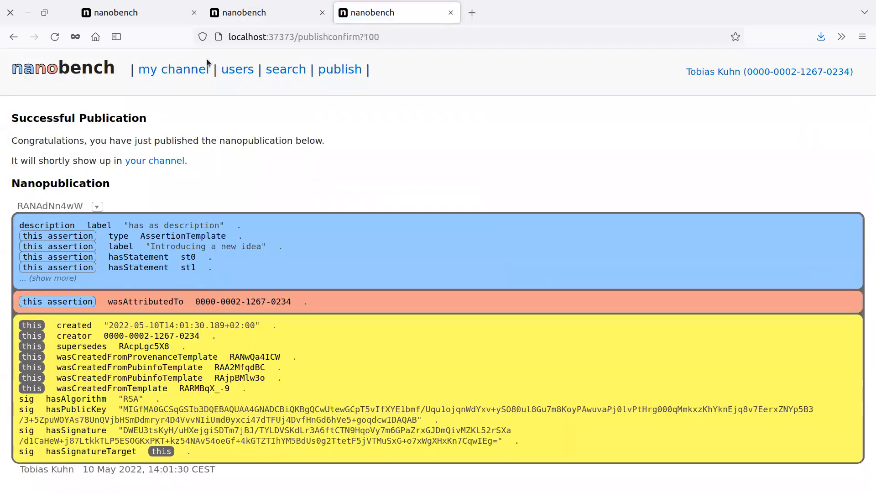
- Refresh the list of publishable templates and open the updated "Introducing a new idea" template
left_click(340, 69)
scroll(7, 262, "down", 10)
scroll(7, 262, "down", 8)
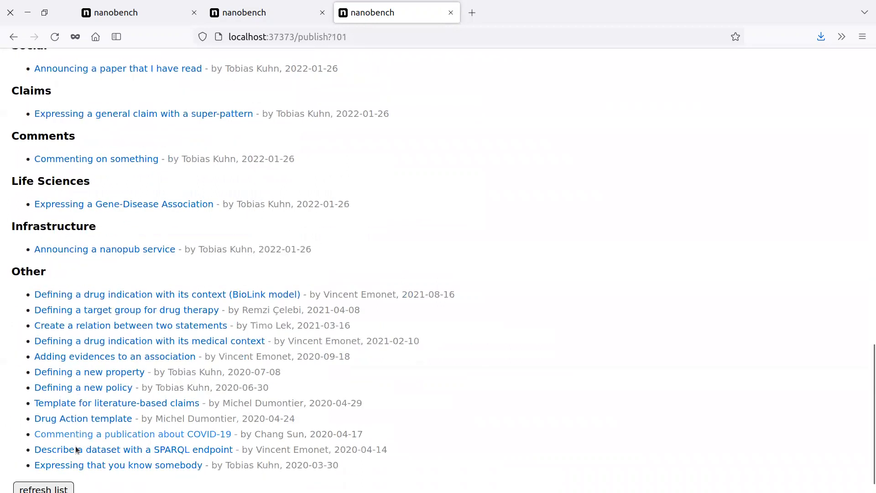
left_click(55, 469)
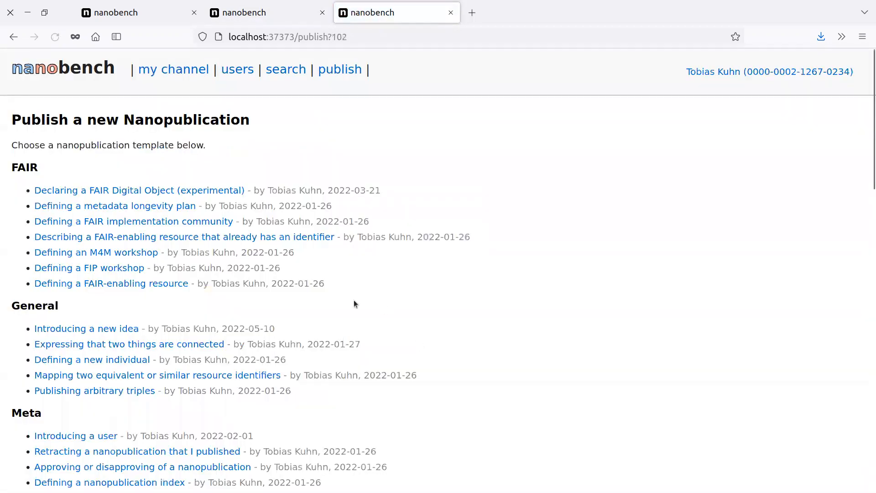
left_click(128, 330)
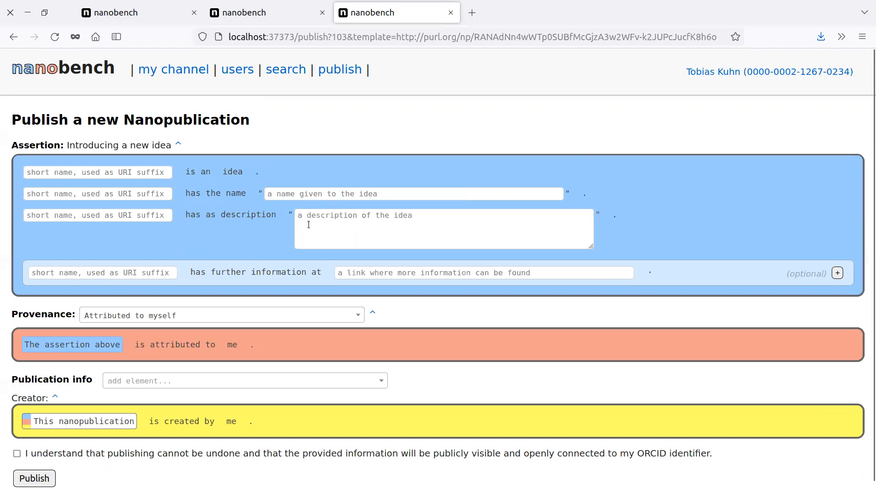
- Name the idea "Argumentation with Nanopublications" and give it the short name nanopub4arguments
left_click(314, 193)
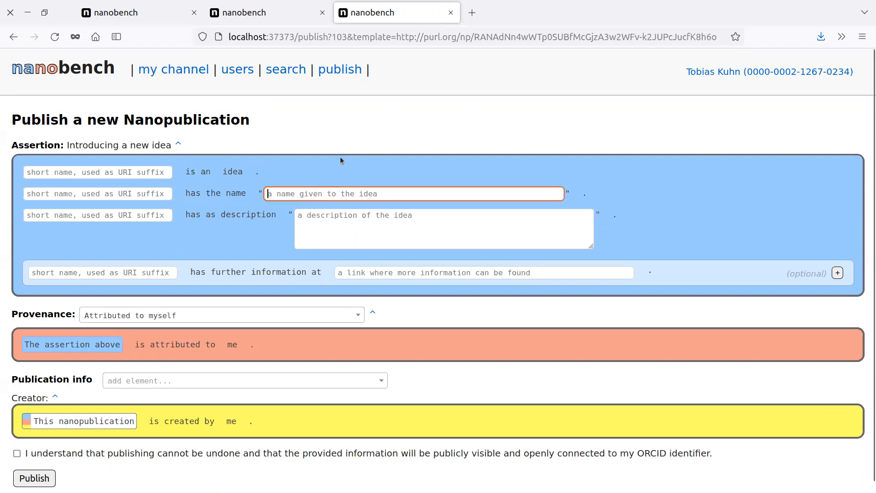
type("Argumentation with Nanopublications")
left_click(38, 171)
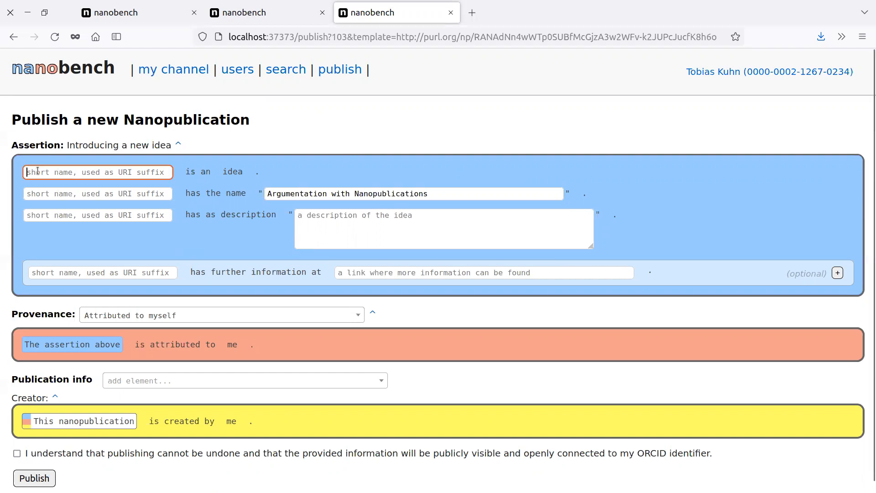
type("n")
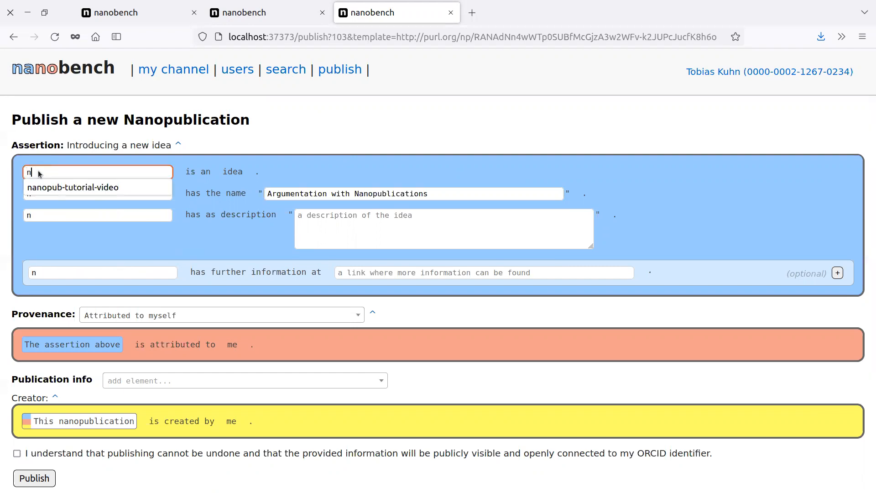
type("anopub4")
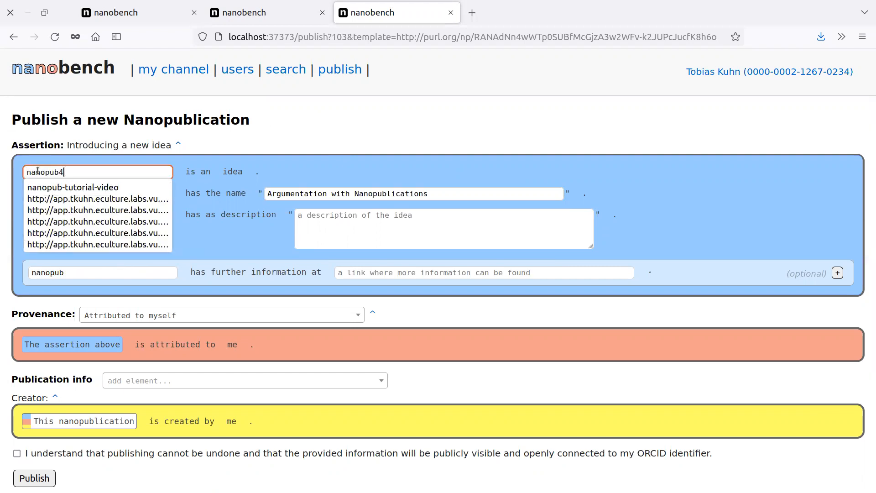
type("arguments")
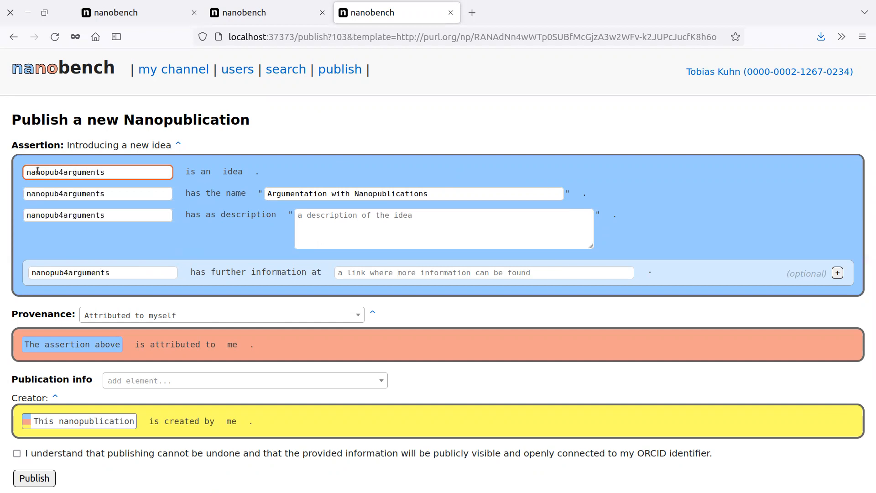
- Describe the idea as "We could use nanopublications to structure arguments on the web such that we could automatically aggregate them and apply argumentation theories."
left_click(314, 221)
type("We could use nanopublications to structrue a")
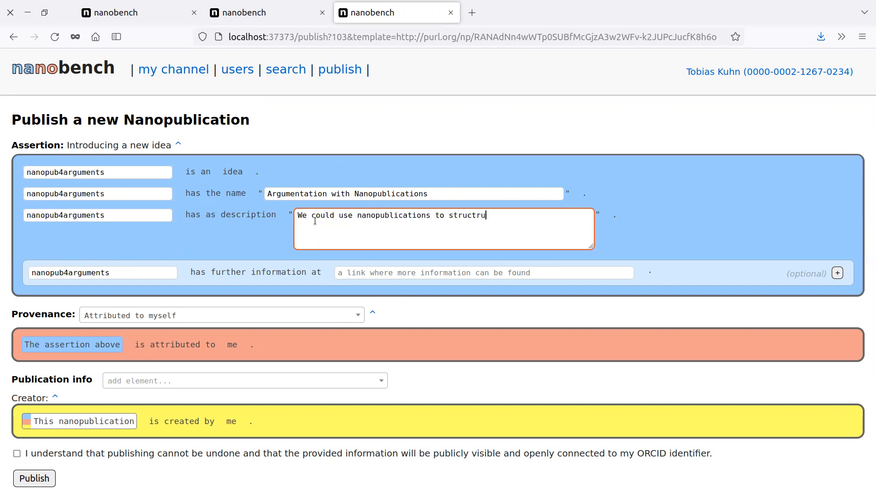
key("BackSpace")
key("BackSpace")
key("BackSpace")
key("BackSpace")
key("BackSpace")
type("ure arguments on the web such that")
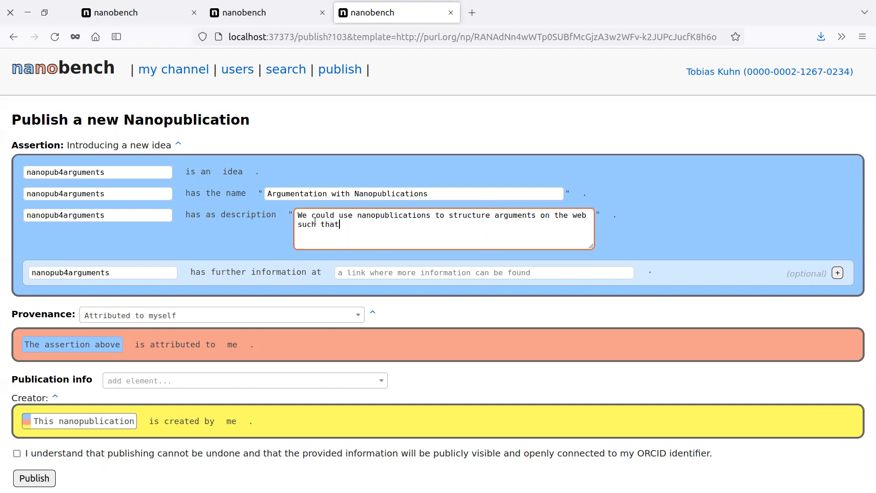
type(" we could automatci")
type("ically")
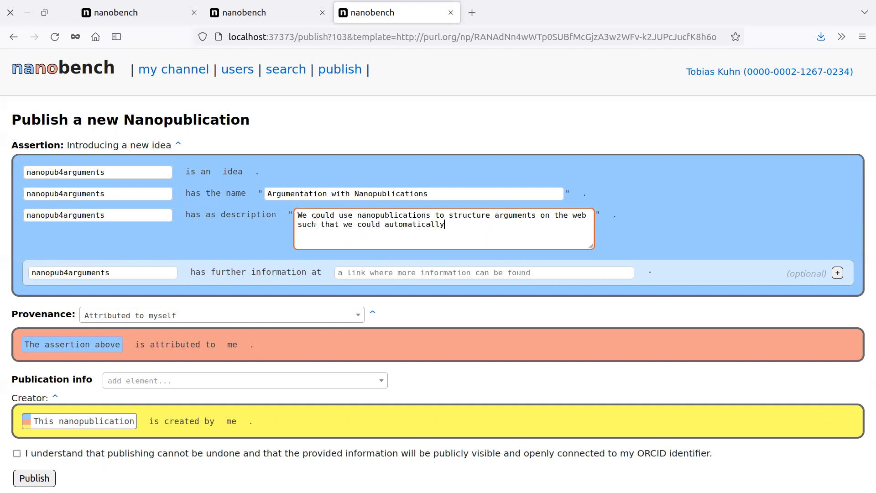
type(" aggregate them and apply arg")
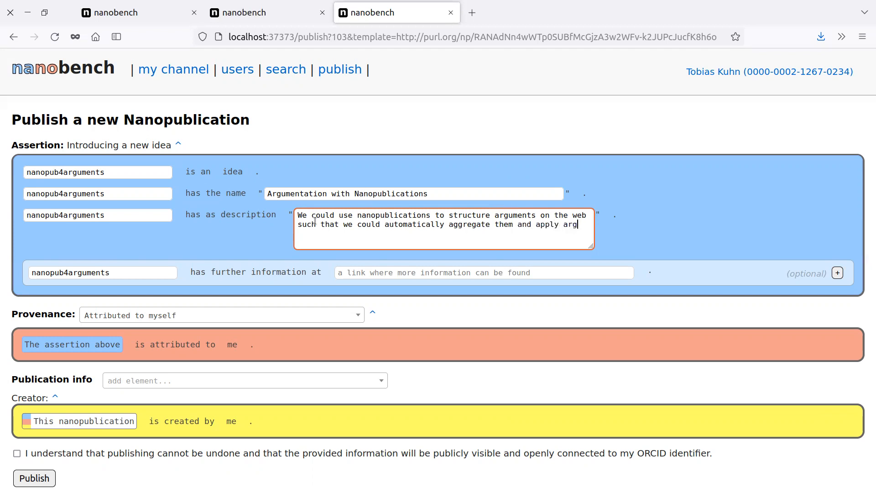
type("umentation th")
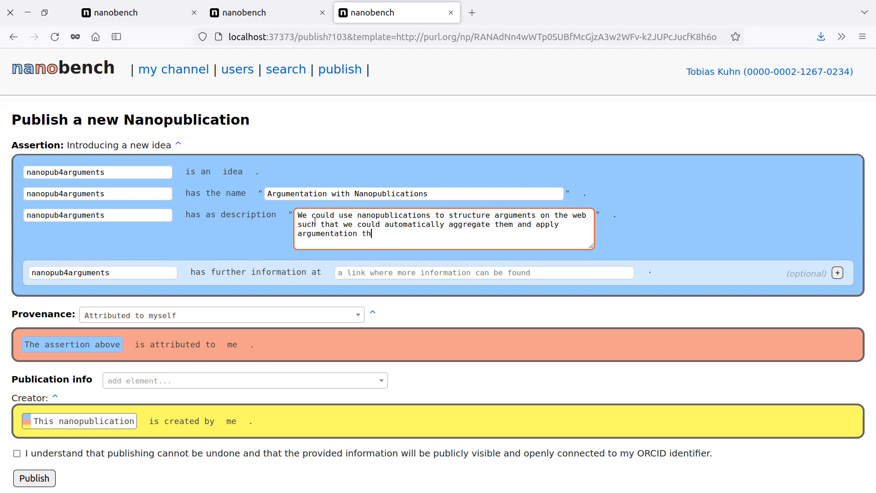
type("eories.")
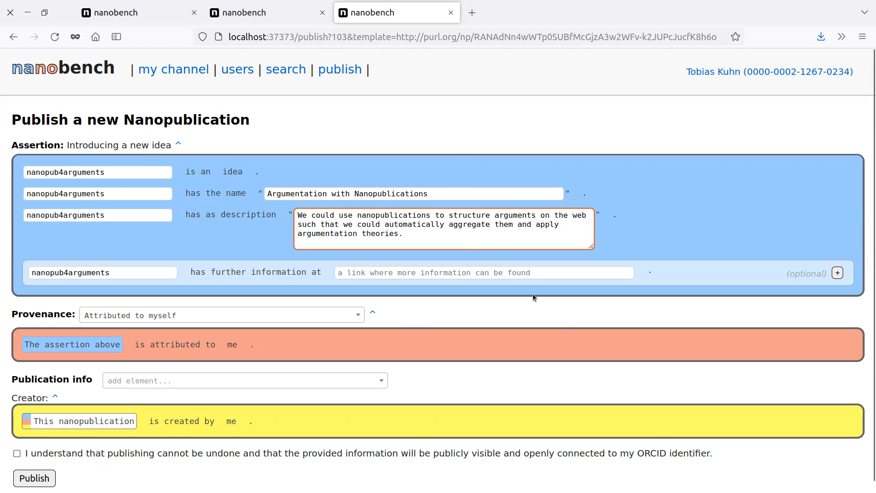
- Accept that publishing cannot be undone, publish the idea without a further-information link, and open the own channel
left_click(512, 276)
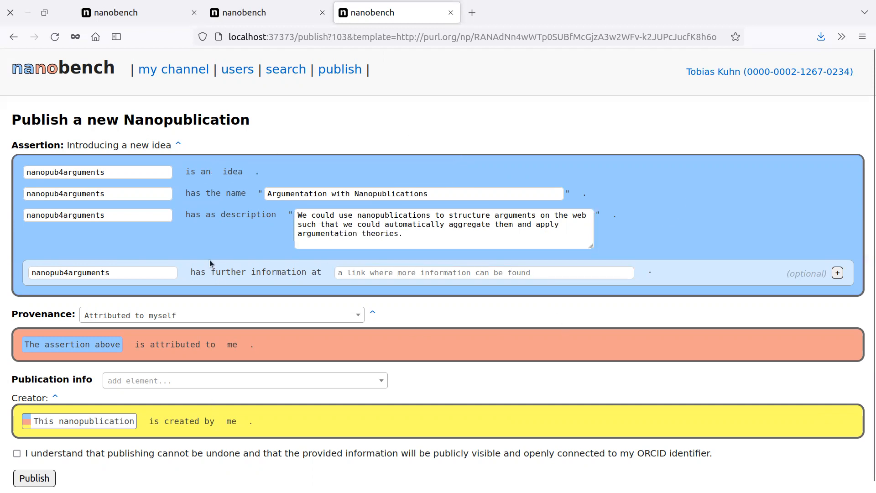
scroll(223, 358, "down", 1)
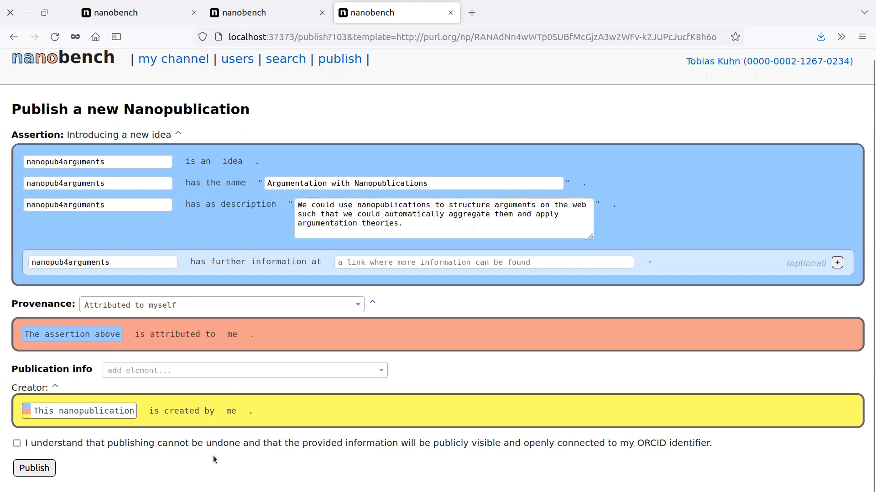
left_click(17, 443)
left_click(34, 468)
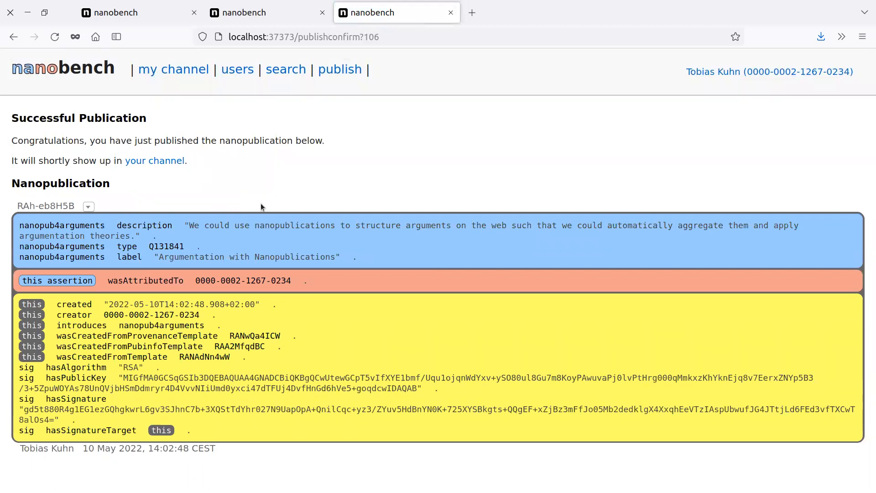
left_click(151, 161)
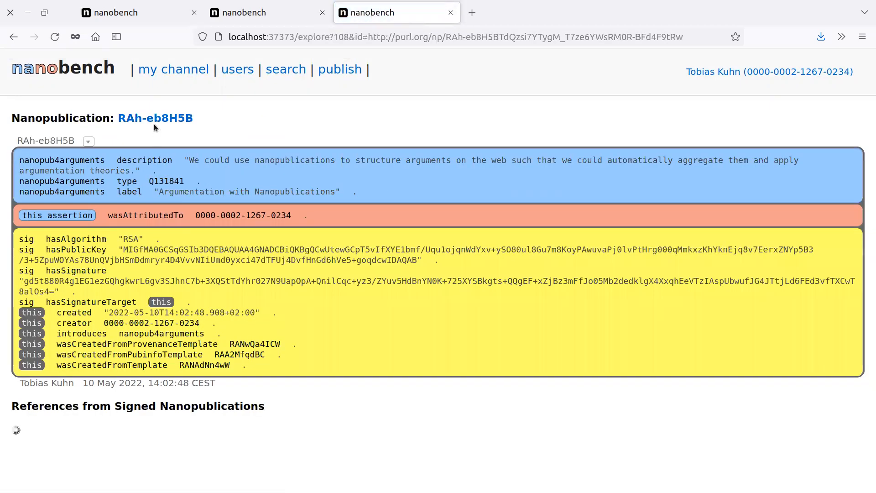
- Open the published idea nanopublication on the nanopub server, reload it until it loads, close the spare nanobench tab and examine its content
left_click(157, 120)
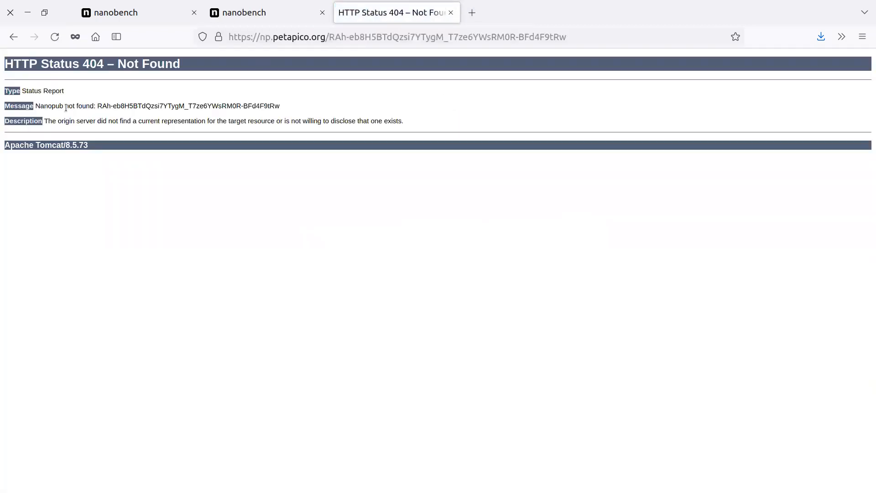
left_click(51, 43)
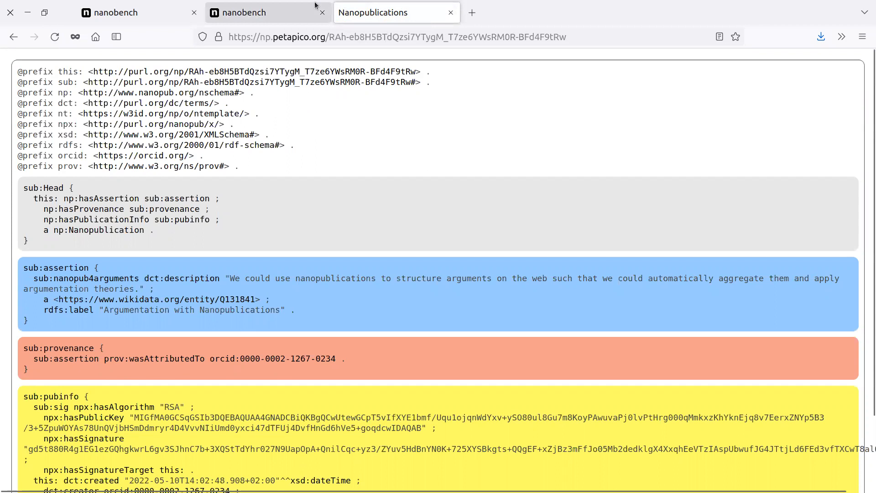
left_click(268, 7)
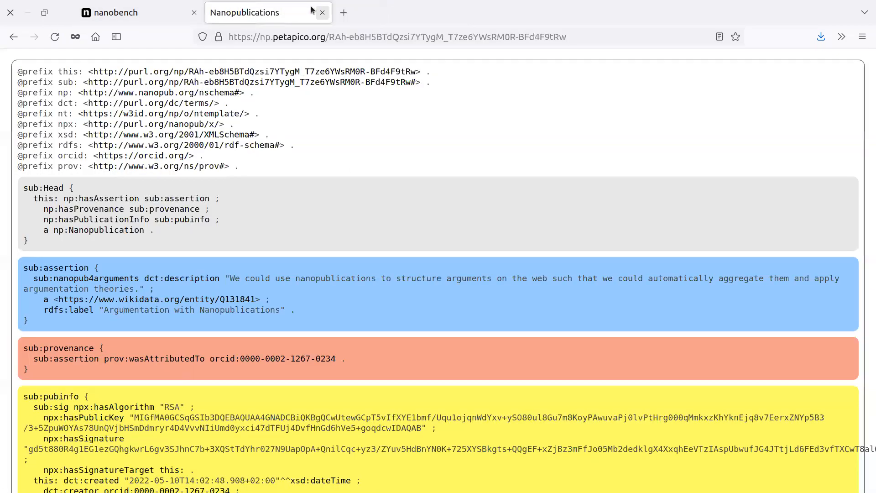
left_click(322, 13)
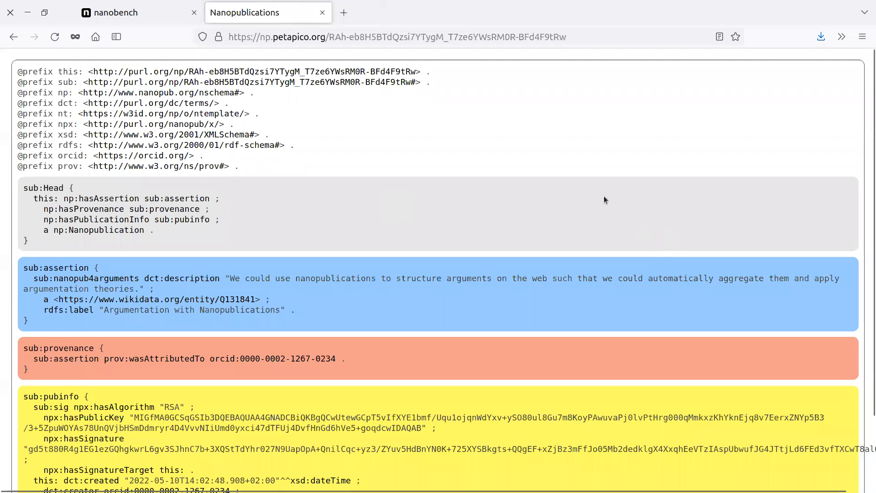
scroll(334, 219, "down", 3)
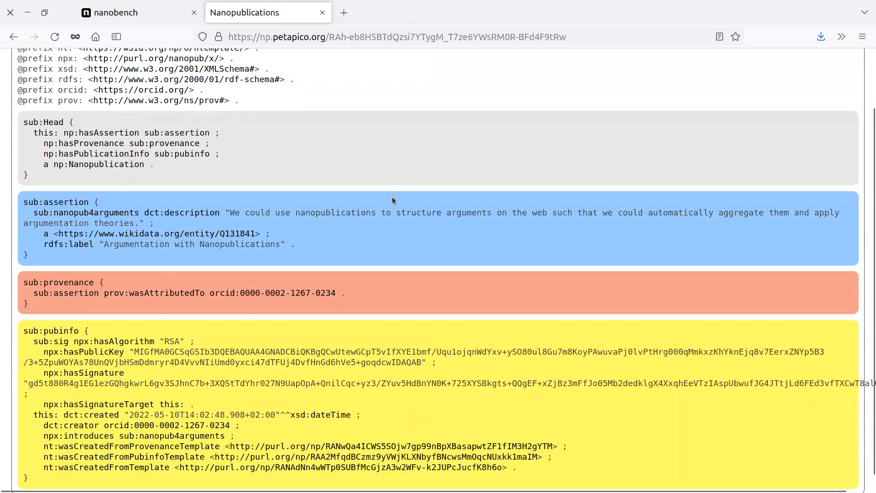
scroll(402, 208, "down", 1)
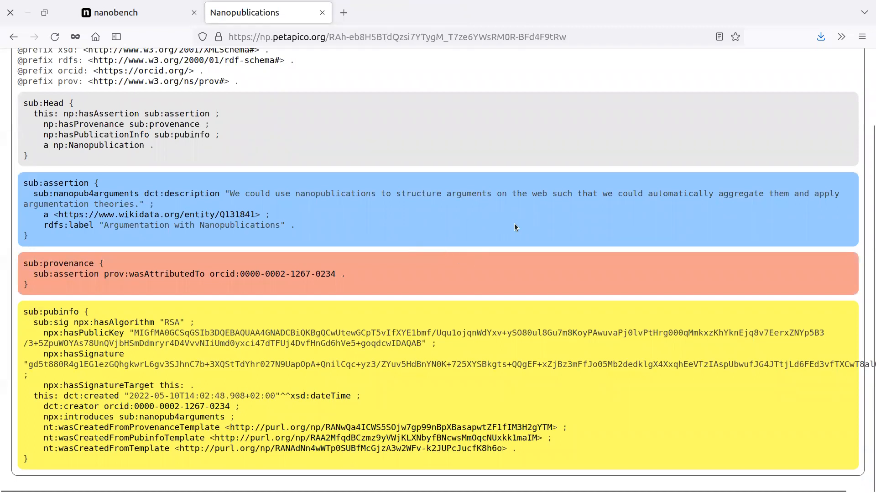
- Follow the idea nanopublication's link to its assertion template and examine the template's full source
left_click(203, 450)
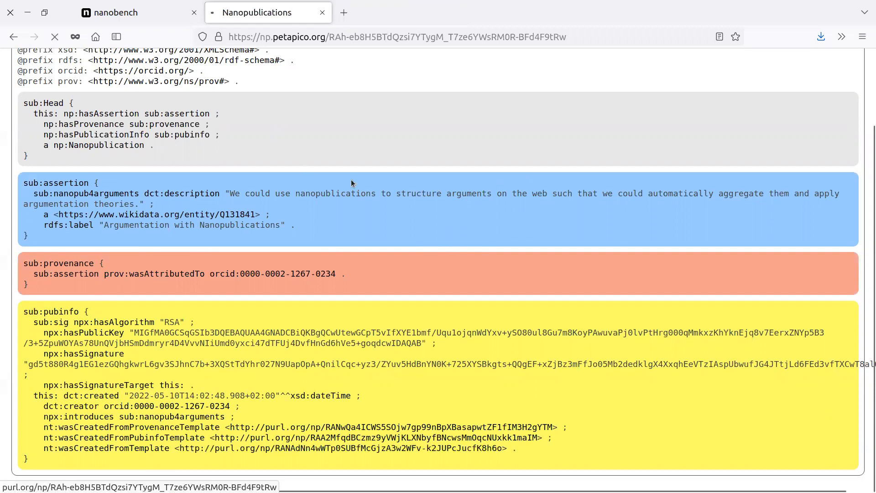
scroll(413, 142, "down", 8)
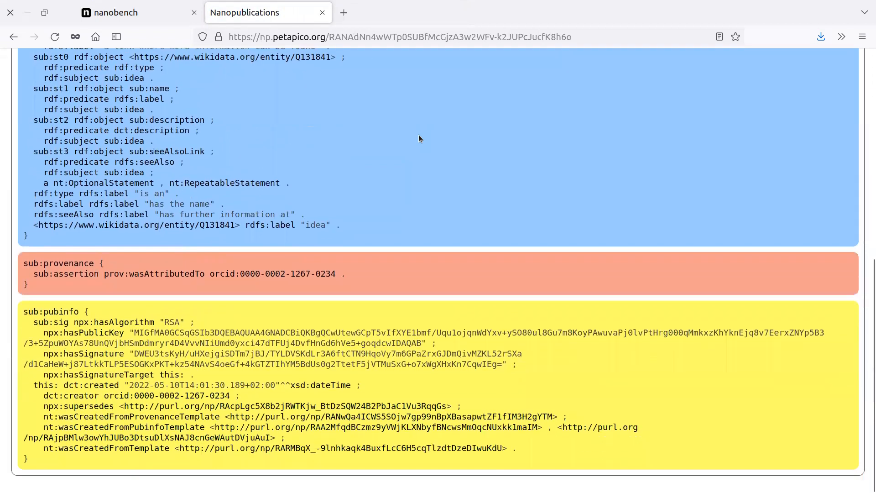
scroll(416, 145, "up", 8)
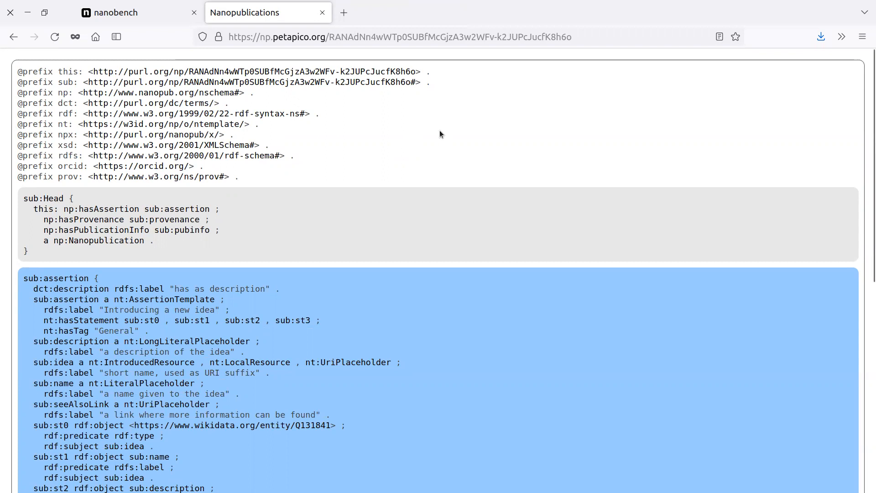
- Return to nanobench, browse the publishable templates across all categories and open the "Commenting on something" template
key("ctrl+Page_Up")
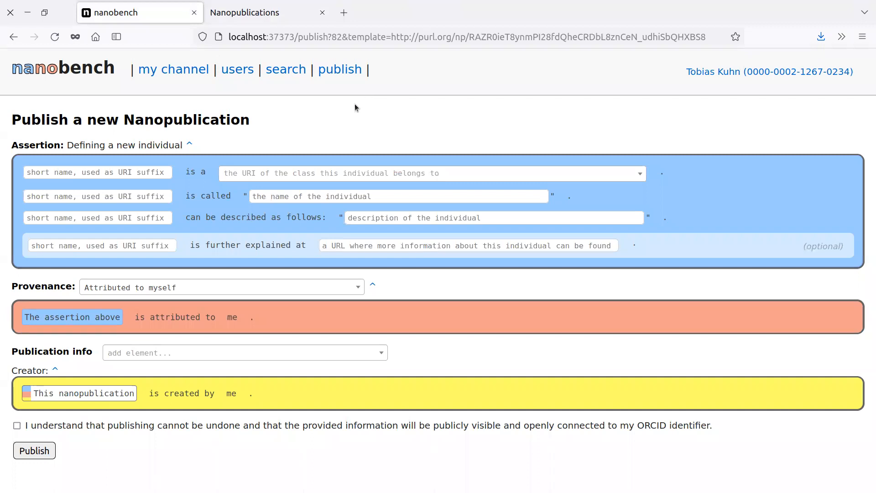
left_click(345, 73)
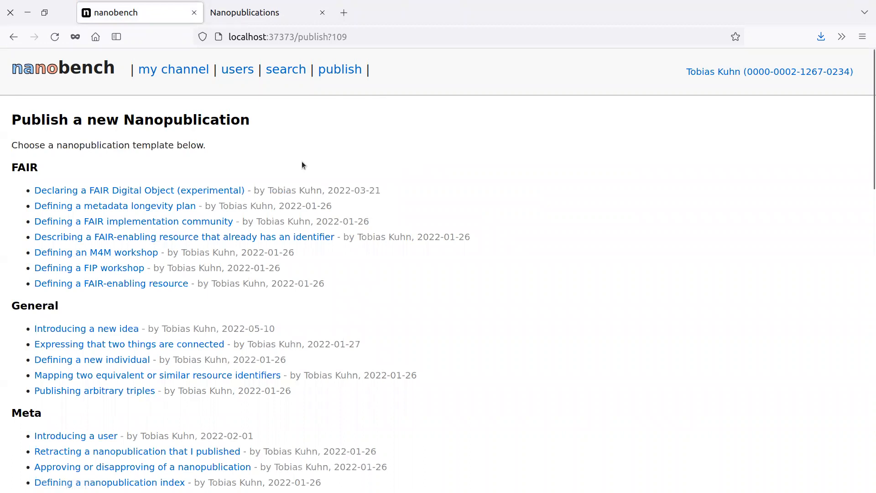
scroll(420, 206, "down", 3)
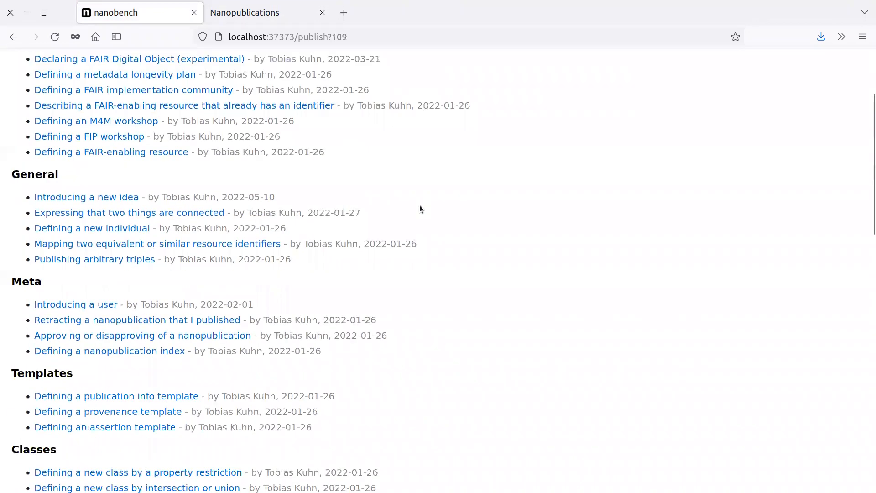
scroll(420, 205, "up", 3)
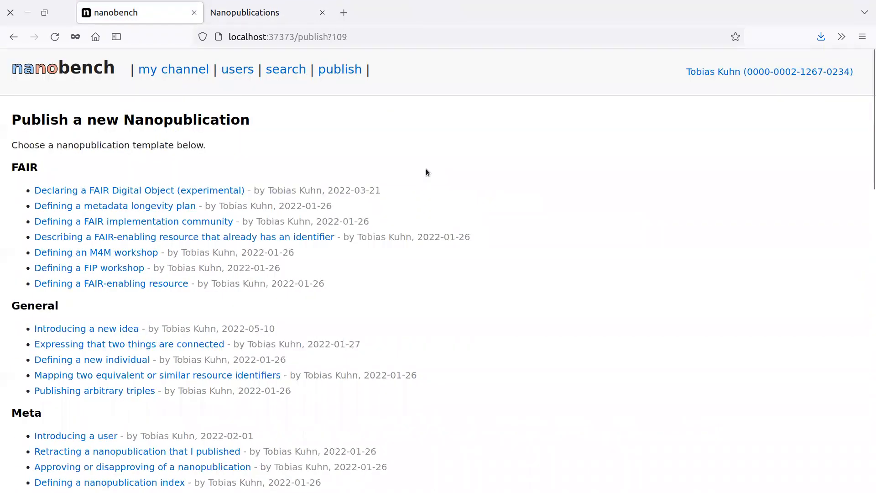
scroll(450, 151, "down", 6)
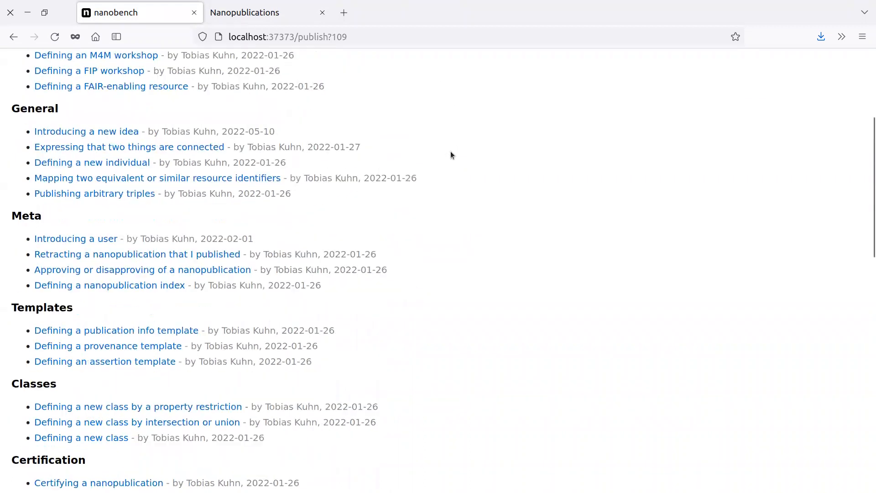
scroll(449, 157, "down", 9)
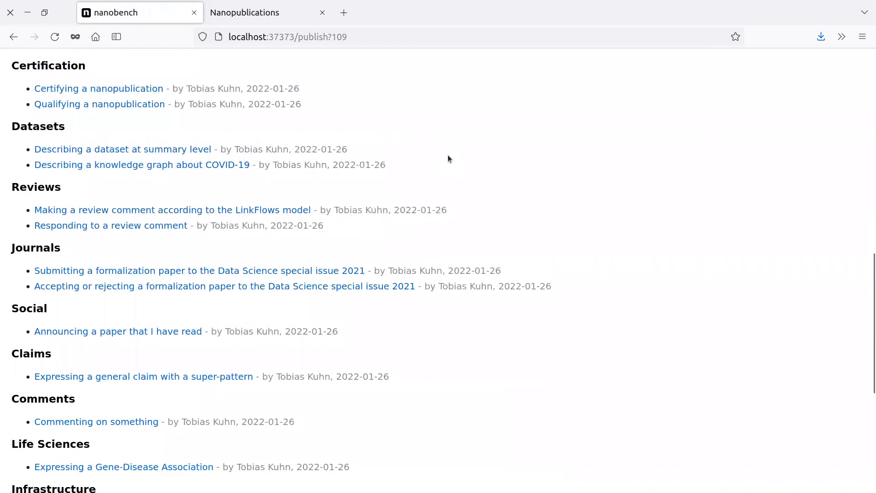
scroll(445, 167, "down", 4)
scroll(444, 167, "up", 9)
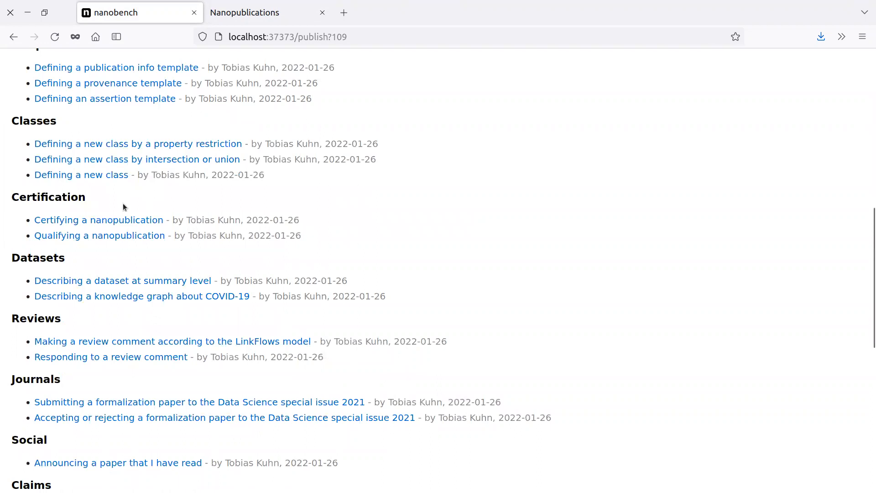
scroll(123, 207, "down", 3)
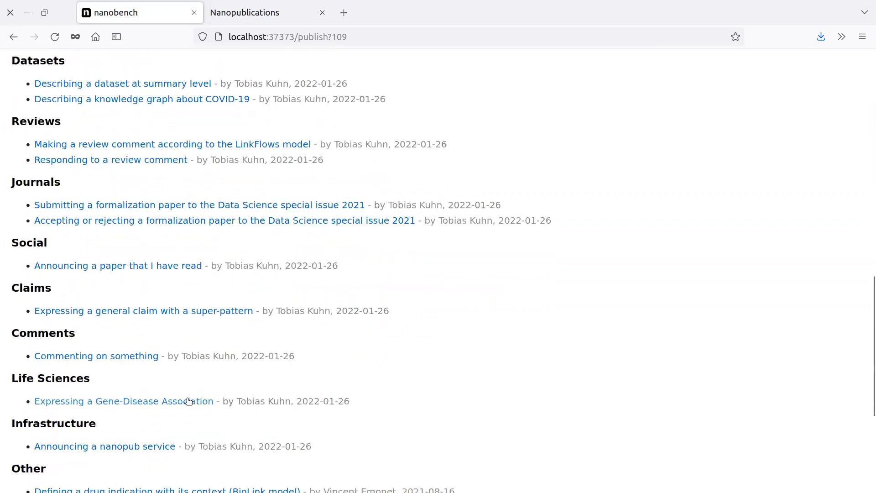
left_click(152, 357)
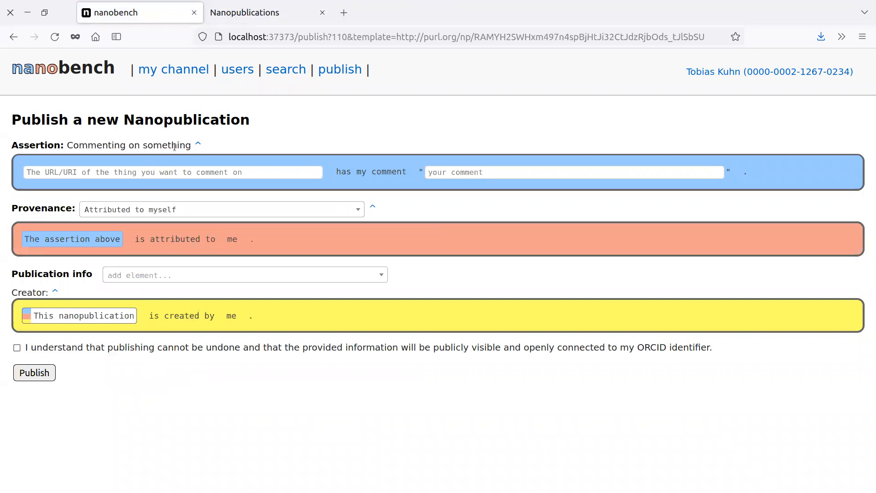
- Edit the "Commenting on something" template as a derived nanopublication, remove the derived-from element and review the prefilled template definition
left_click(194, 151)
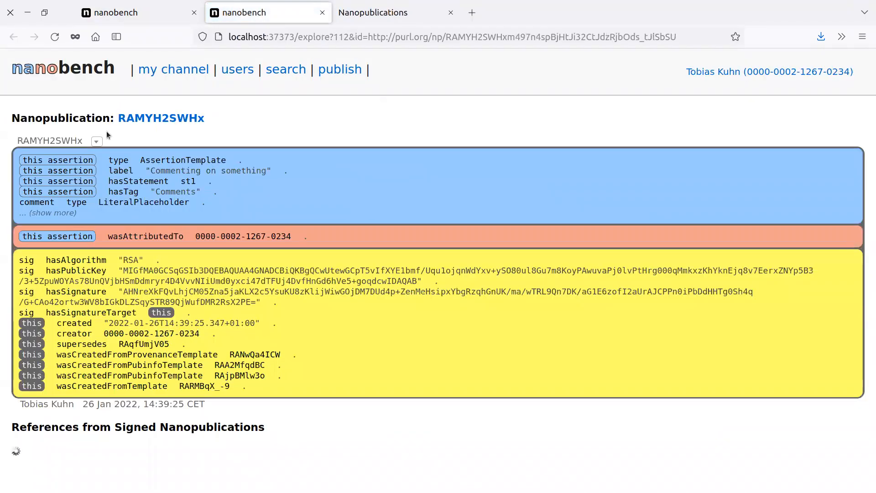
left_click(96, 141)
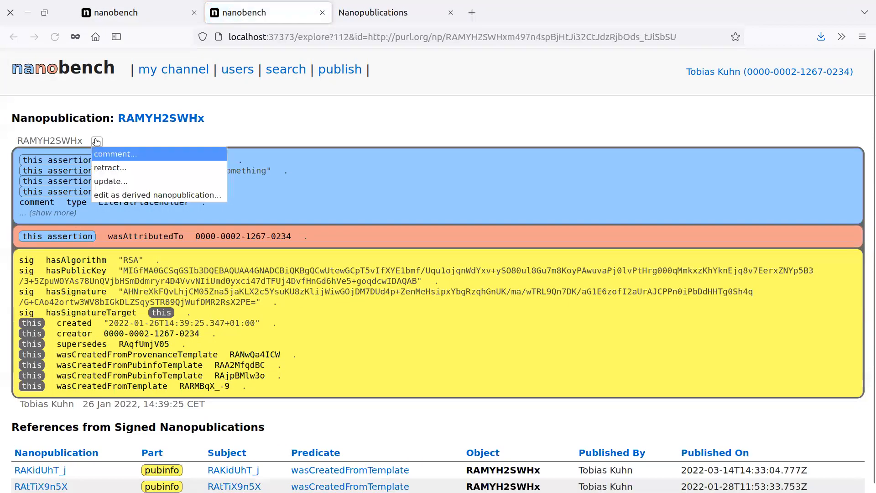
left_click(118, 198)
scroll(489, 137, "down", 15)
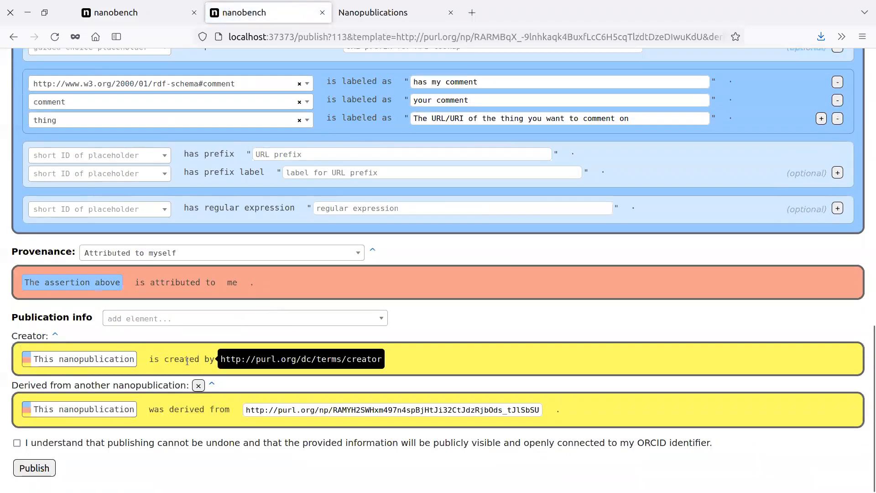
left_click(198, 386)
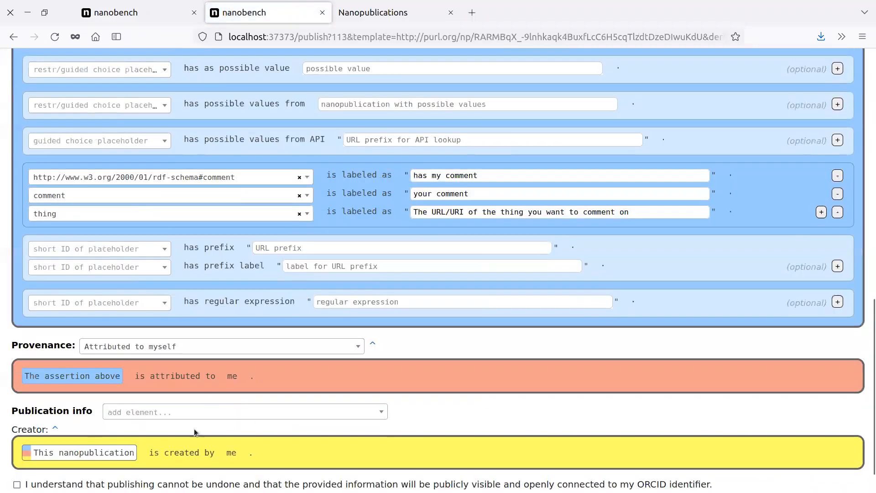
scroll(511, 371, "up", 5)
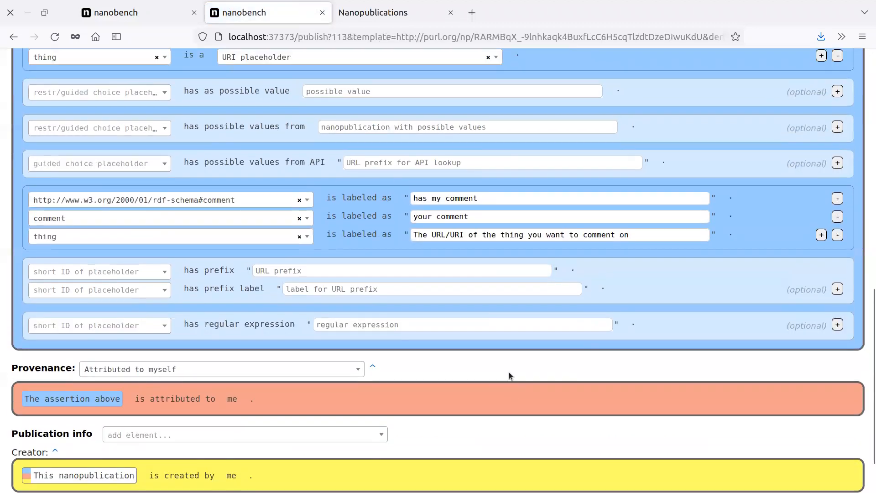
scroll(514, 226, "up", 10)
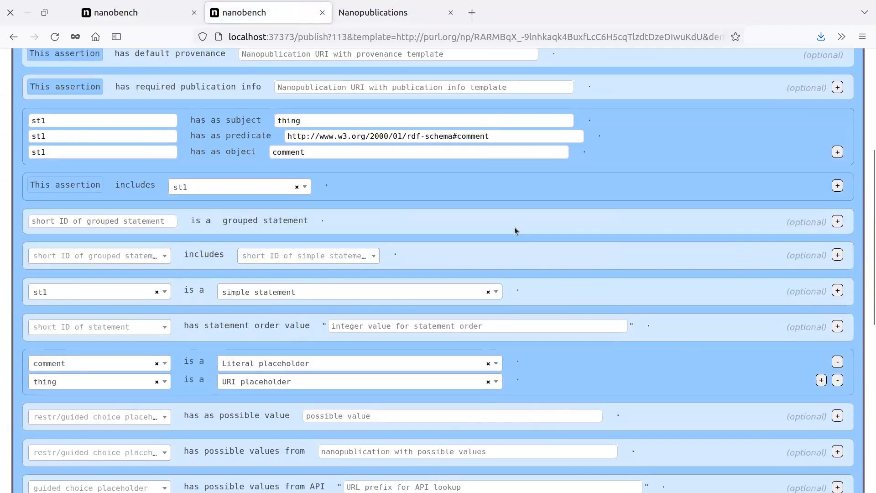
scroll(511, 228, "down", 9)
scroll(481, 242, "up", 10)
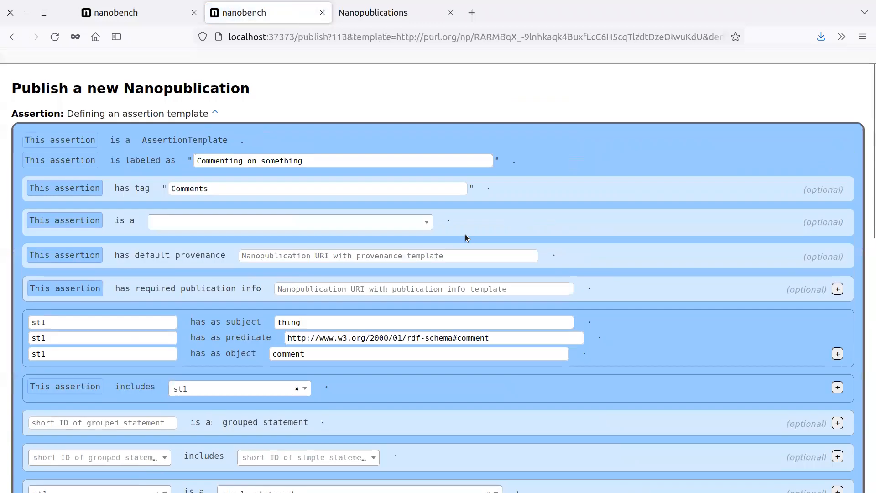
- Leave the derived template unpublished, open the "Introducing a new idea" template and view its underlying nanopublication
left_click(323, 71)
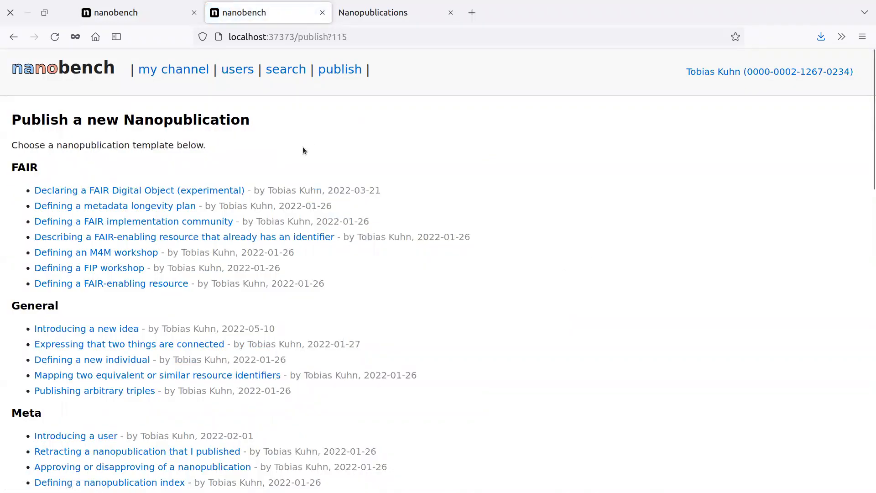
scroll(222, 353, "down", 3)
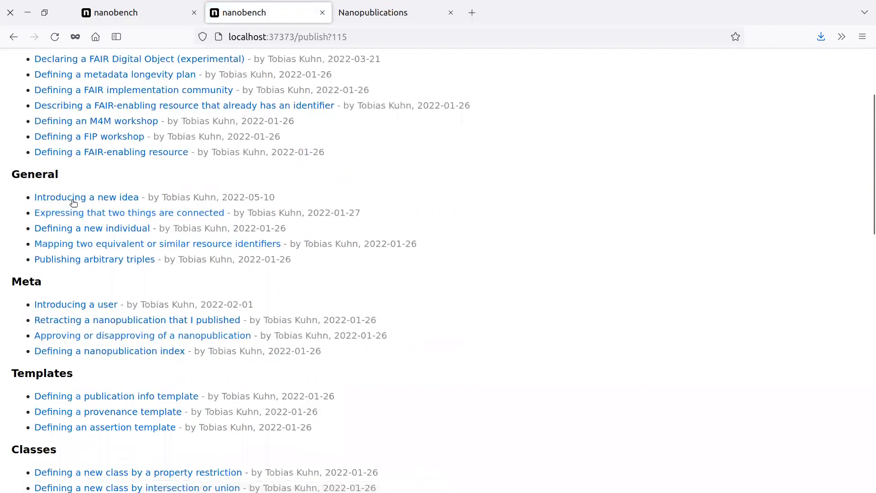
left_click(86, 201)
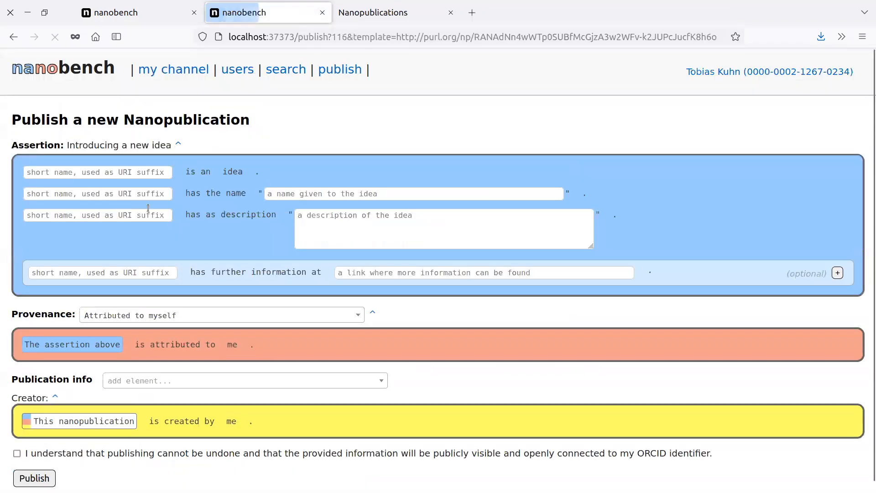
left_click(178, 146)
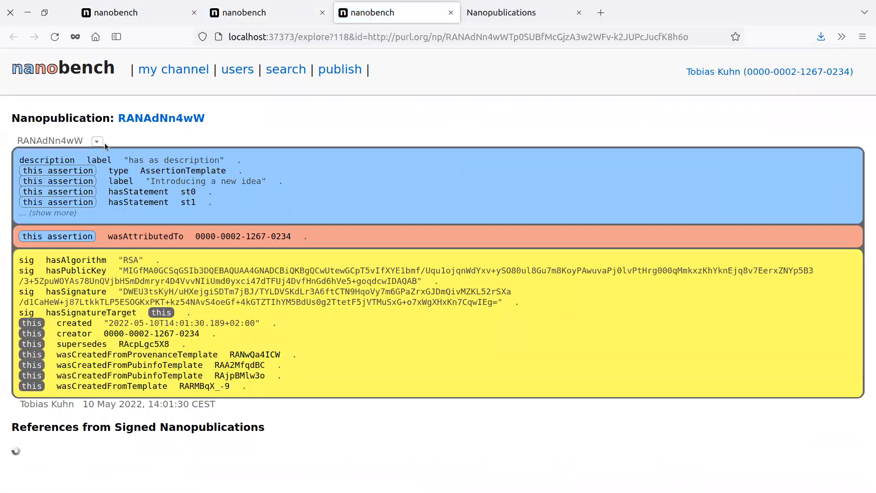
- Prepare a retraction of the "Introducing a new idea" template, accept that publishing cannot be undone, and return to the template list without publishing it
left_click(97, 142)
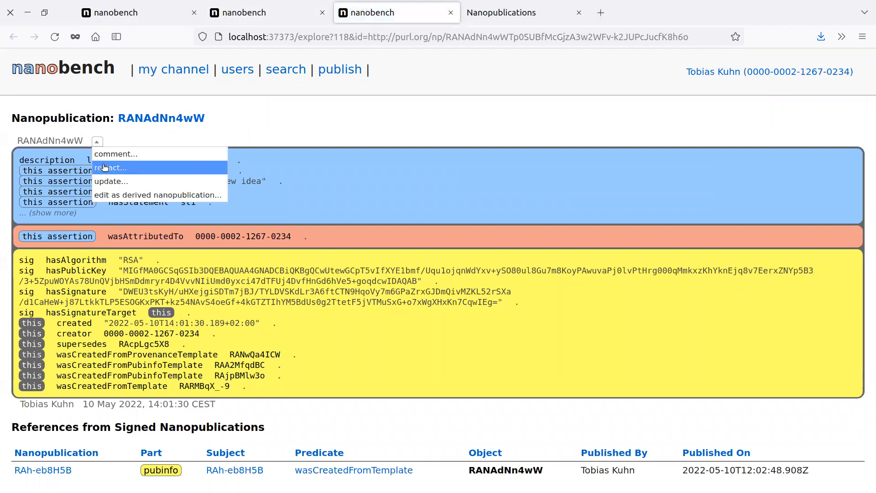
left_click(104, 172)
left_click(17, 348)
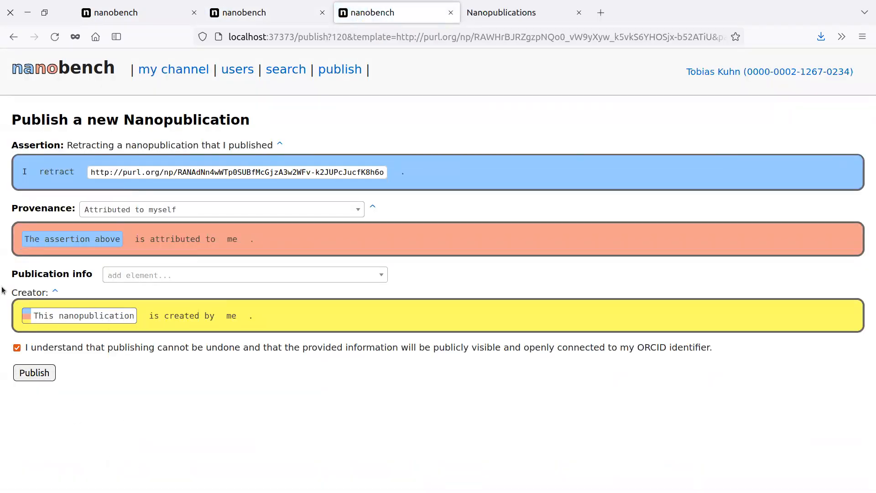
left_click(343, 72)
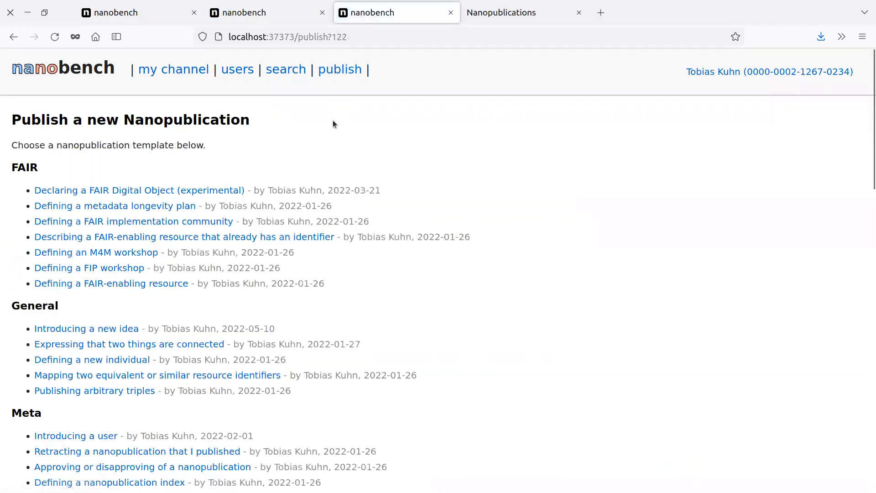